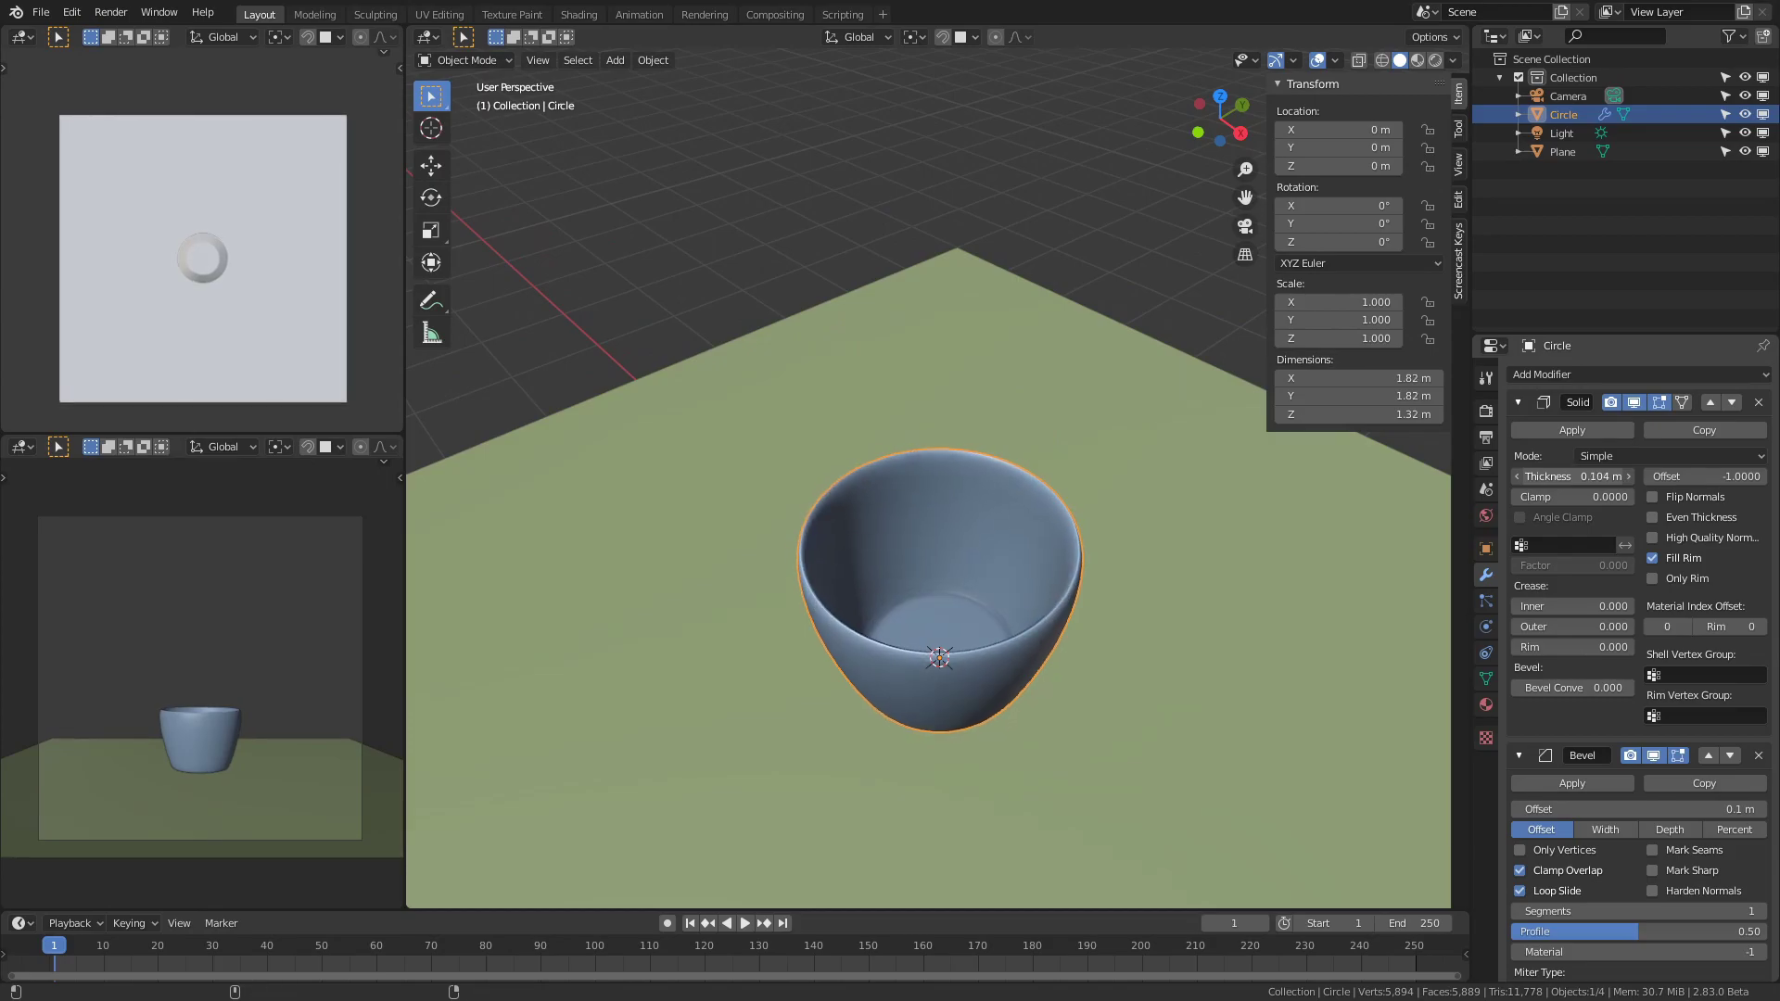
Adjust the cup wall's Solidify thickness and set its Bevel to 2 segments limited by a 30° angle.
mouse_move(1572, 475)
left_mouse_down()
mouse_move(1725, 476)
mouse_move(1560, 476)
left_mouse_up()
scroll(965, 682, "up", 2)
middle_click_drag(965, 682, 981, 638)
scroll(1704, 771, "down", 5)
middle_click_drag(1374, 649, 1411, 688)
middle_click_drag(1225, 586, 1168, 540)
scroll(894, 575, "up", 3)
middle_click_drag(894, 575, 913, 631)
Check the cup's rim in wireframe, then set the Bevel offset to 0.015 m and the Solidify thickness to 0.033 m.
key("shift+z")
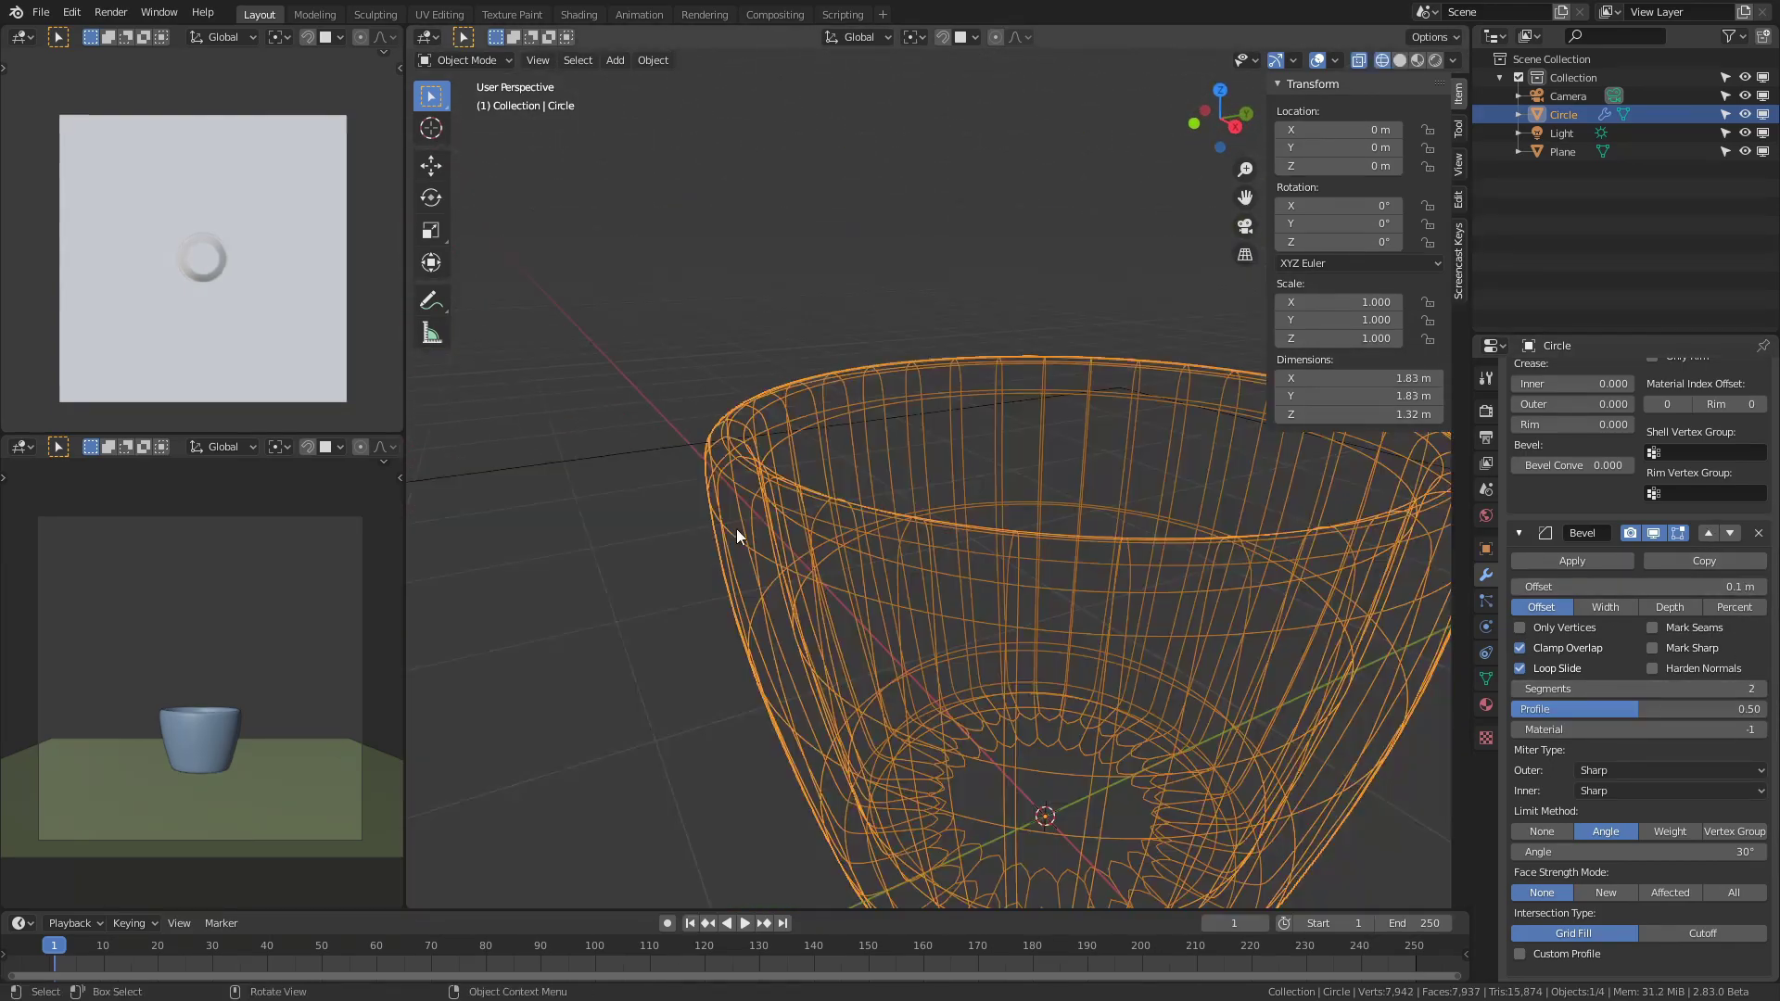
middle_click_drag(707, 526, 742, 586)
key("shift+z")
middle_click_drag(1254, 590, 1275, 542)
left_click_drag(1638, 586, 1599, 586)
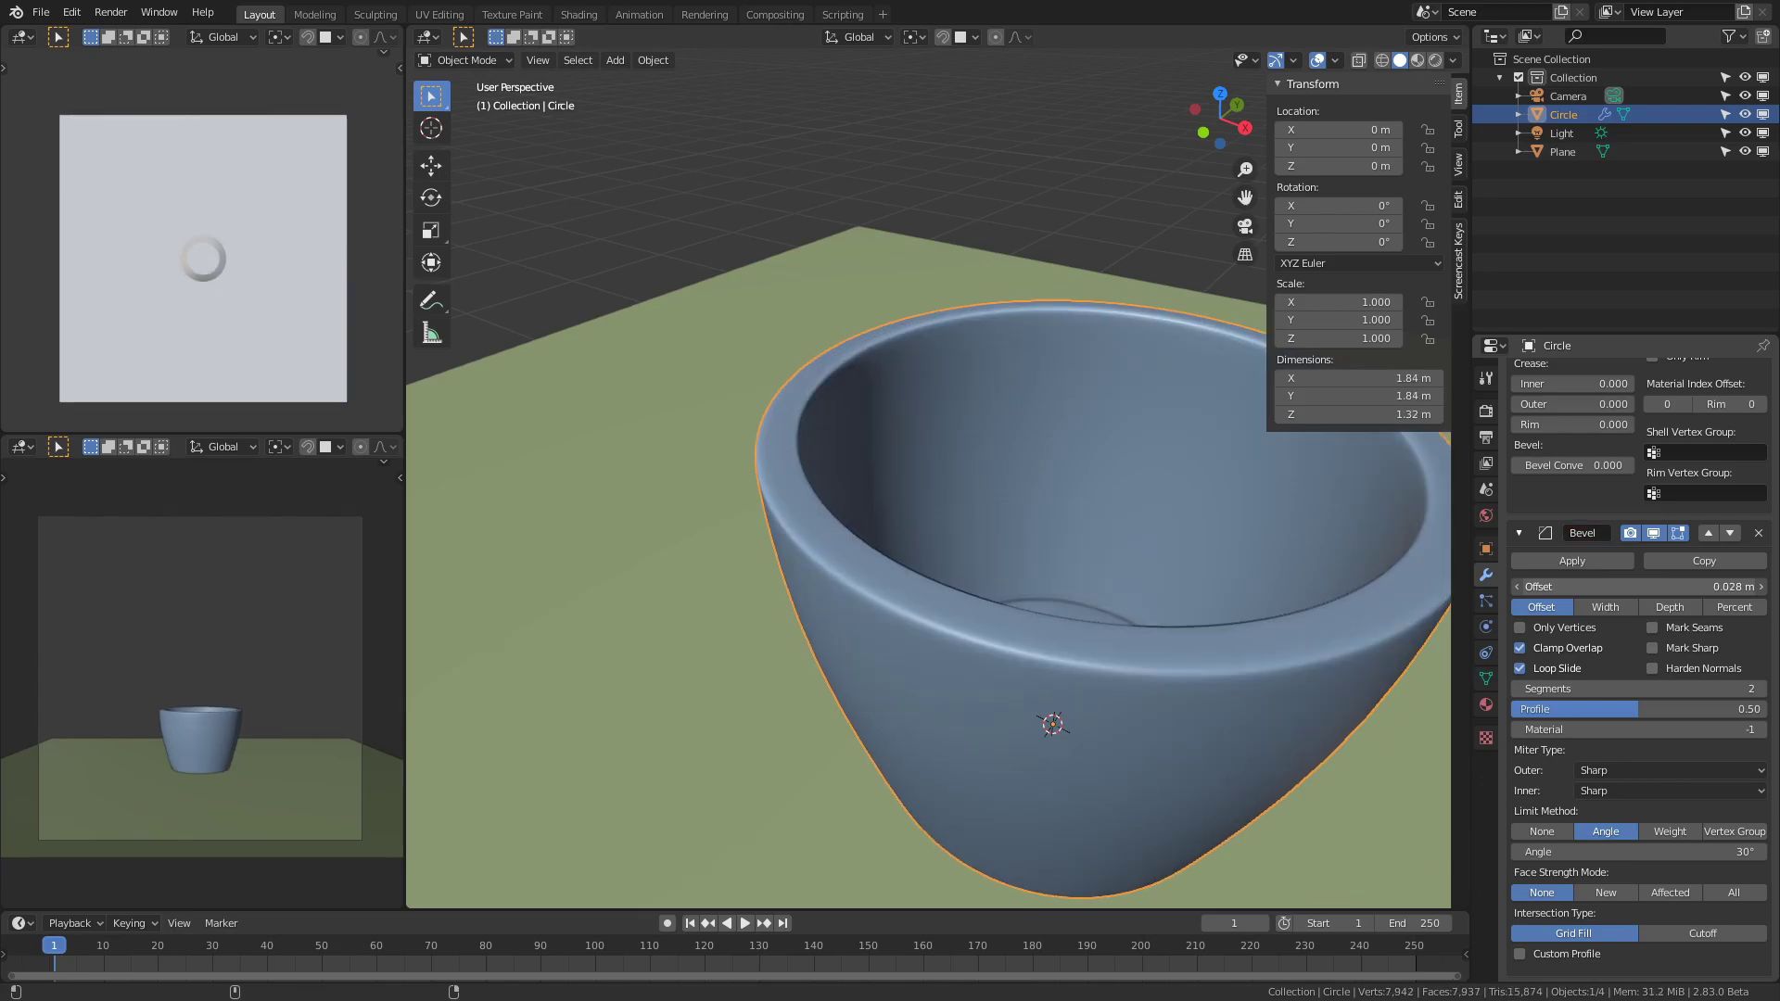
scroll(1678, 523, "up", 6)
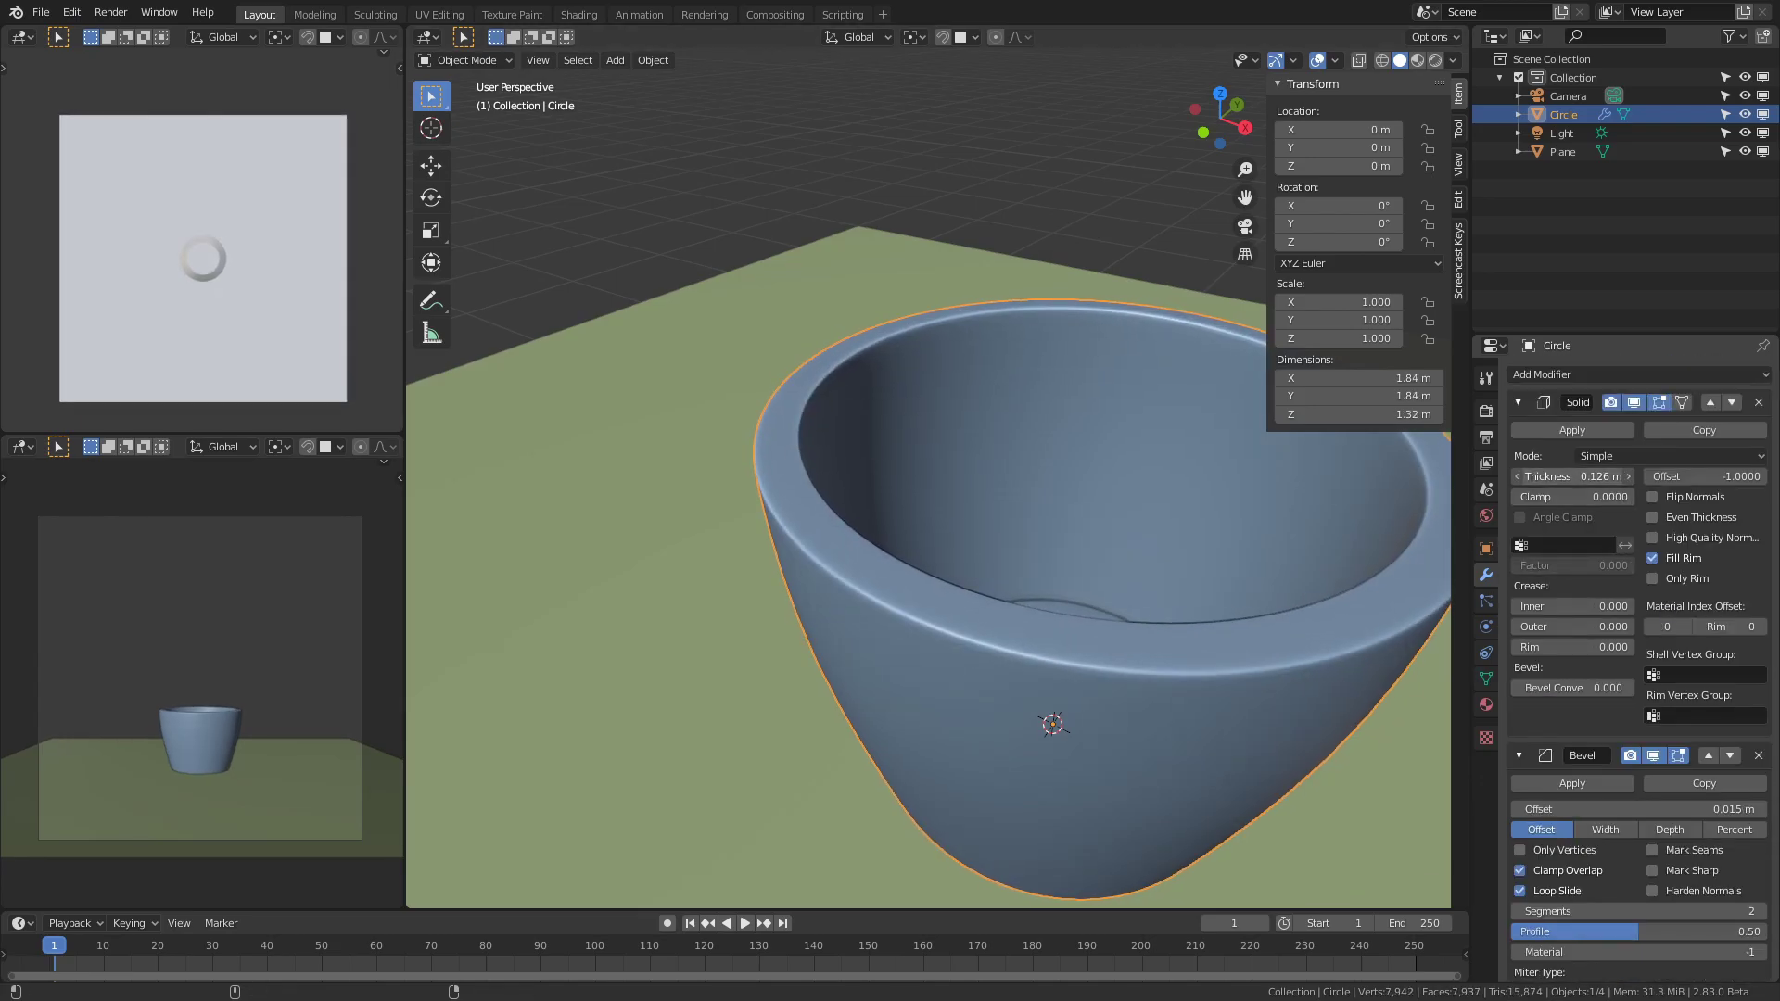
middle_click_drag(1131, 605, 1208, 564)
Inset two adjacent faces on the upper side of the cup wall and scale the inset down.
key("Tab")
key("3")
scroll(1196, 501, "up", 3)
left_click(960, 278)
left_click(870, 278, "shift")
key("i")
left_click(1066, 454)
key("s")
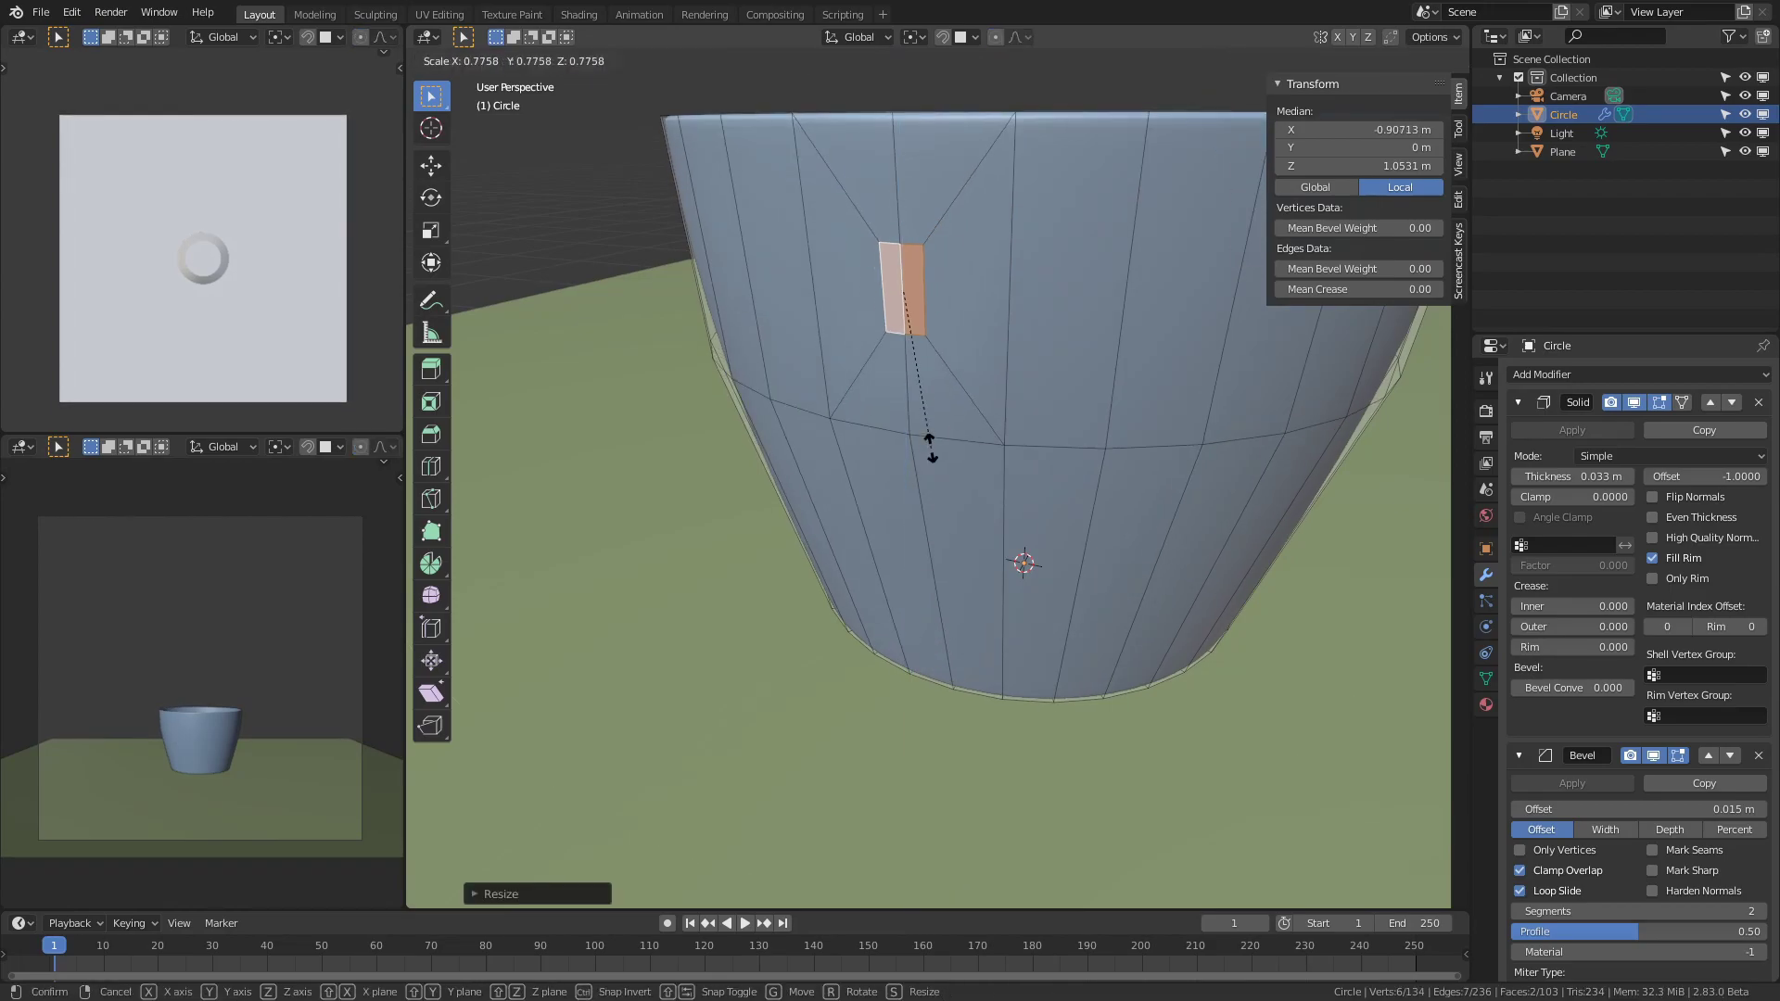
Slide the inset's lower edges upward along the cup wall to shorten the handle's starting face.
key("g")
key("z")
key("z")
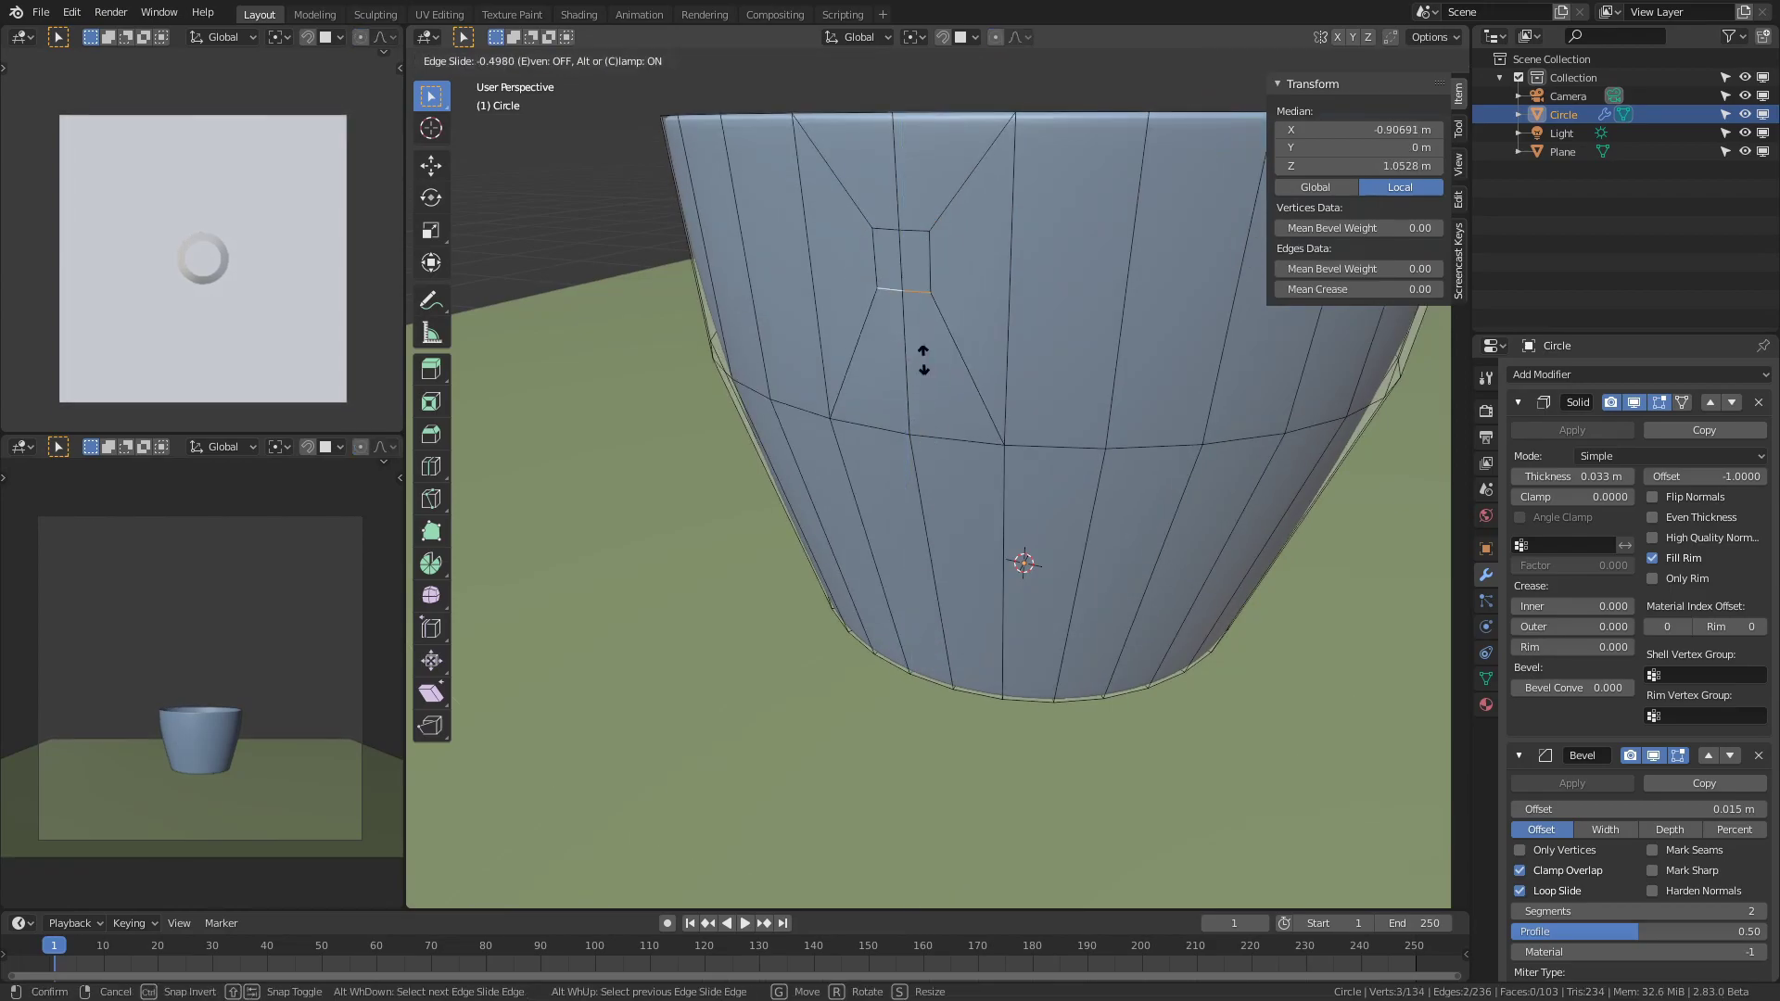
left_click(1082, 236)
Extrude the inset faces outward in front view, moving and rotating each segment into a handle that curves down to the lower wall.
key("KP_1")
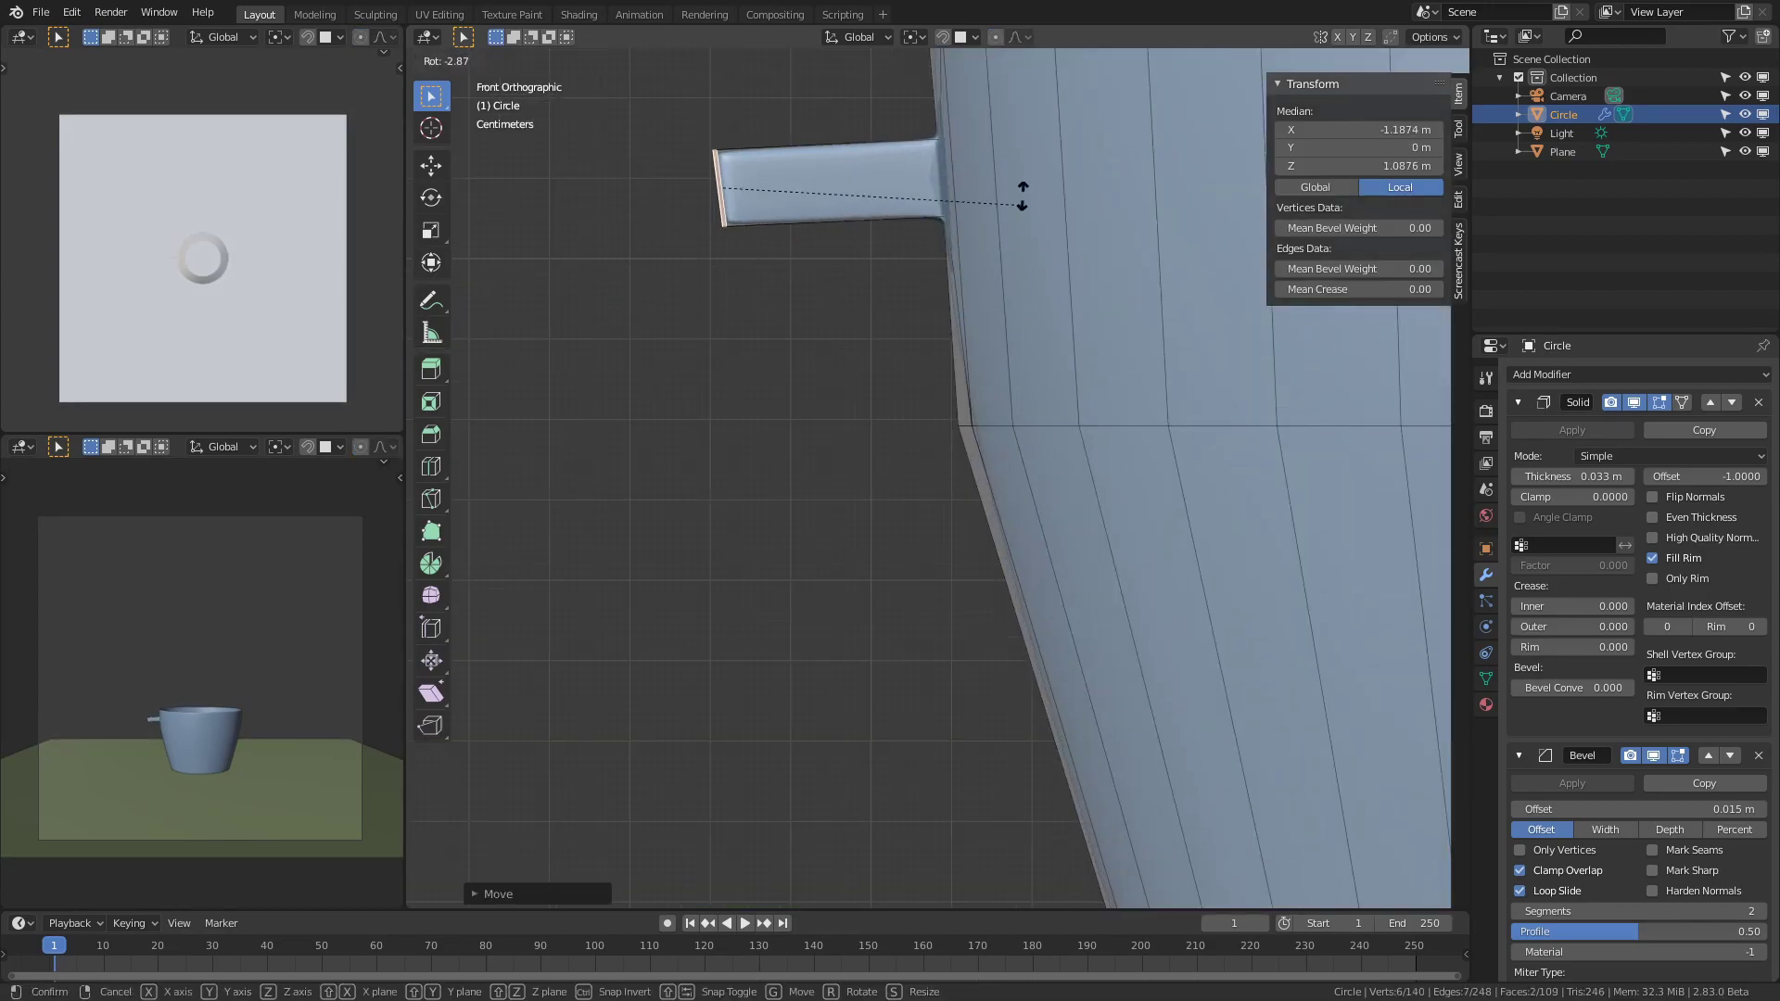
key("g")
key("Tab")
middle_click_drag(892, 252, 1054, 310)
key("KP_1")
scroll(825, 191, "up", 3)
key("Tab")
key("e")
key("r")
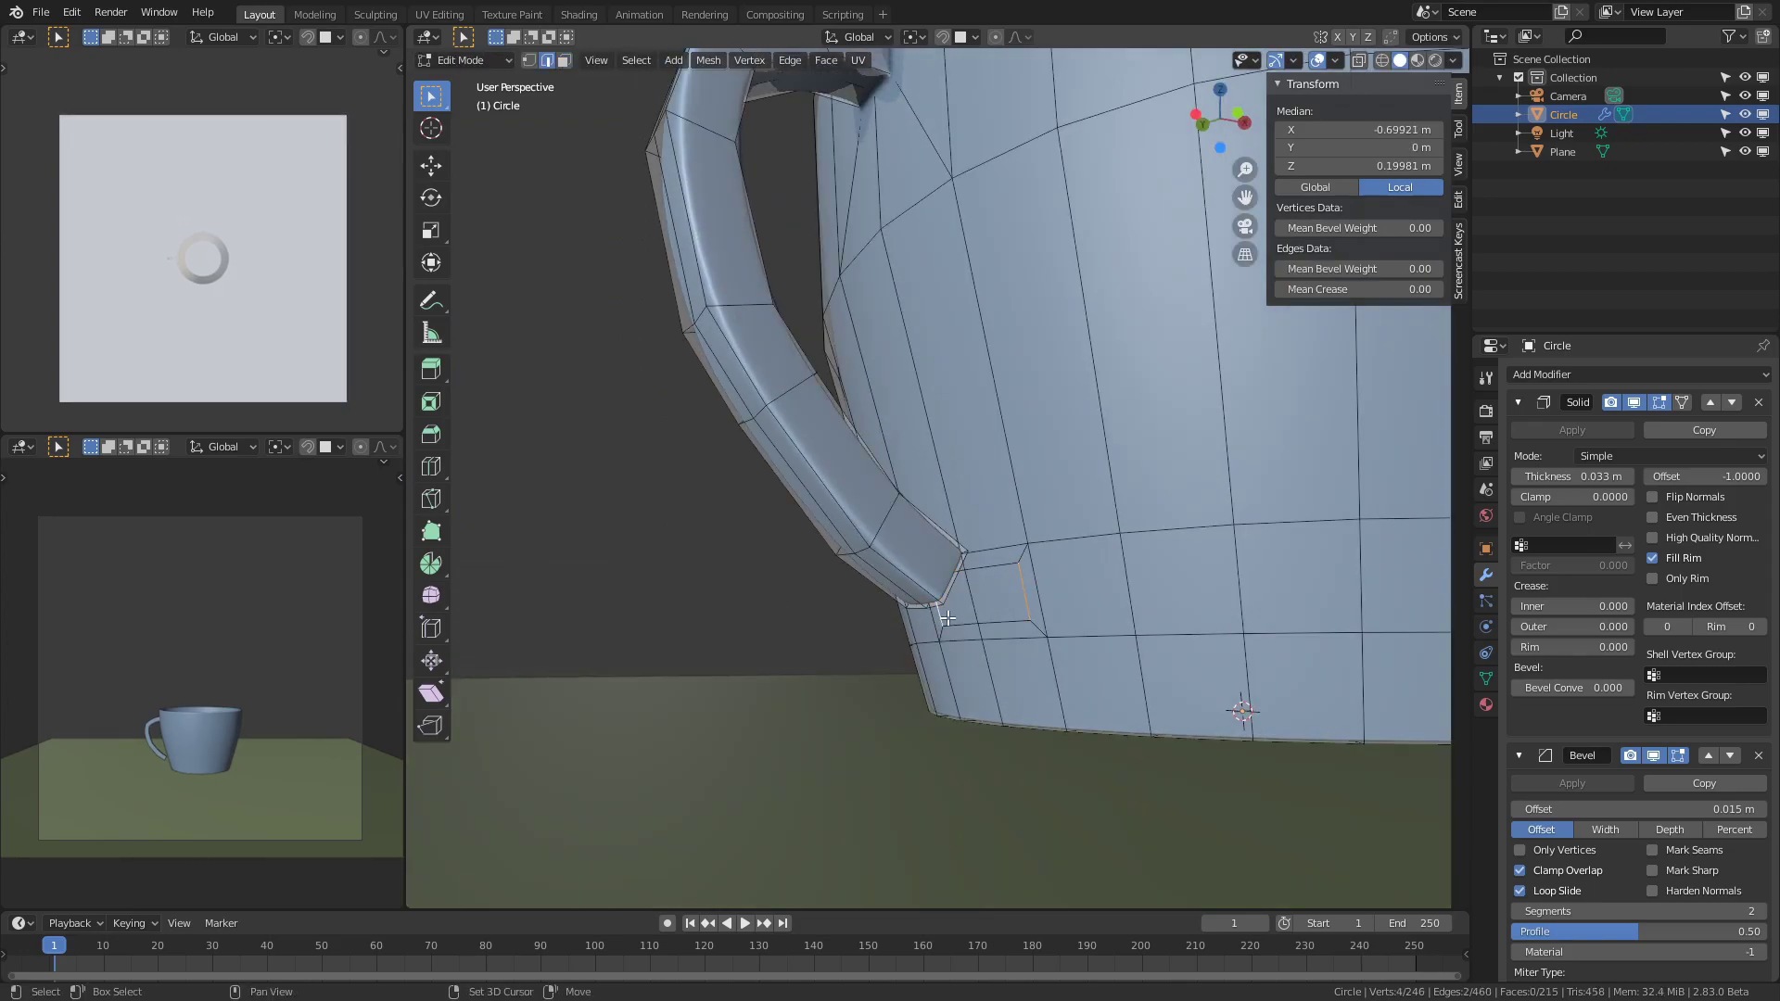
Scale the edges at the handle's lower joint and merge the whole mesh's vertices by distance.
scroll(948, 618, "up", 1)
key("s")
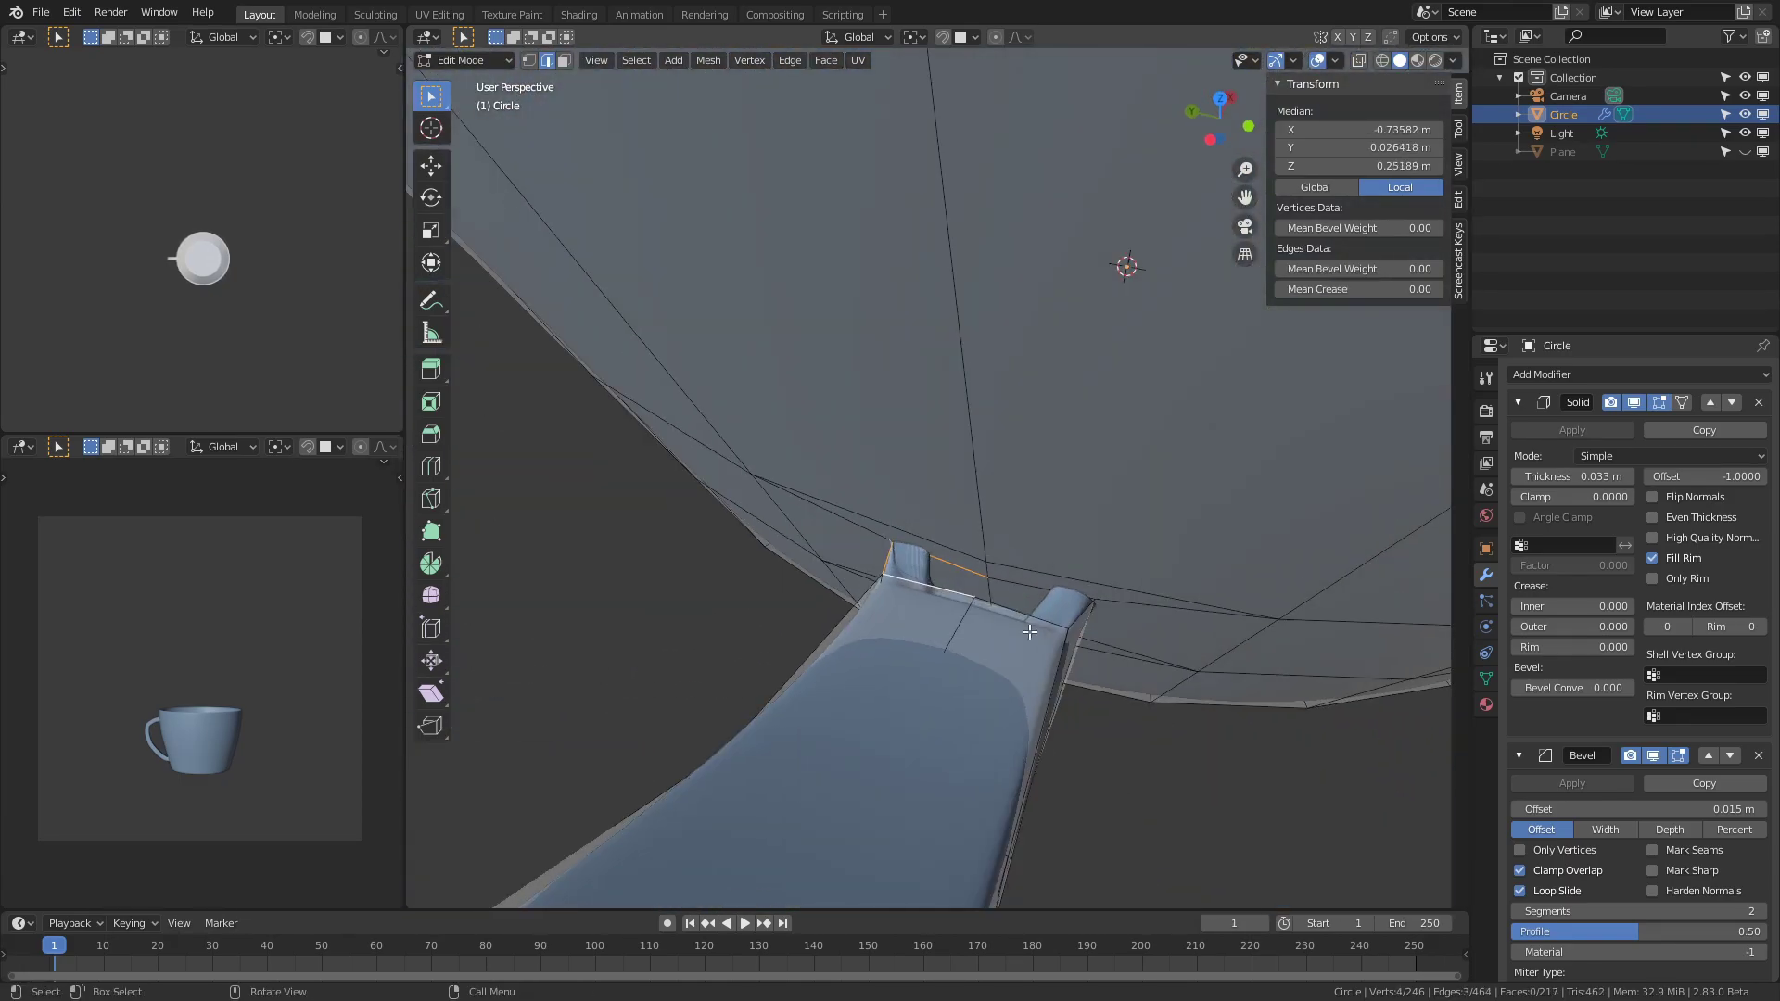
key("F3")
type("merg")
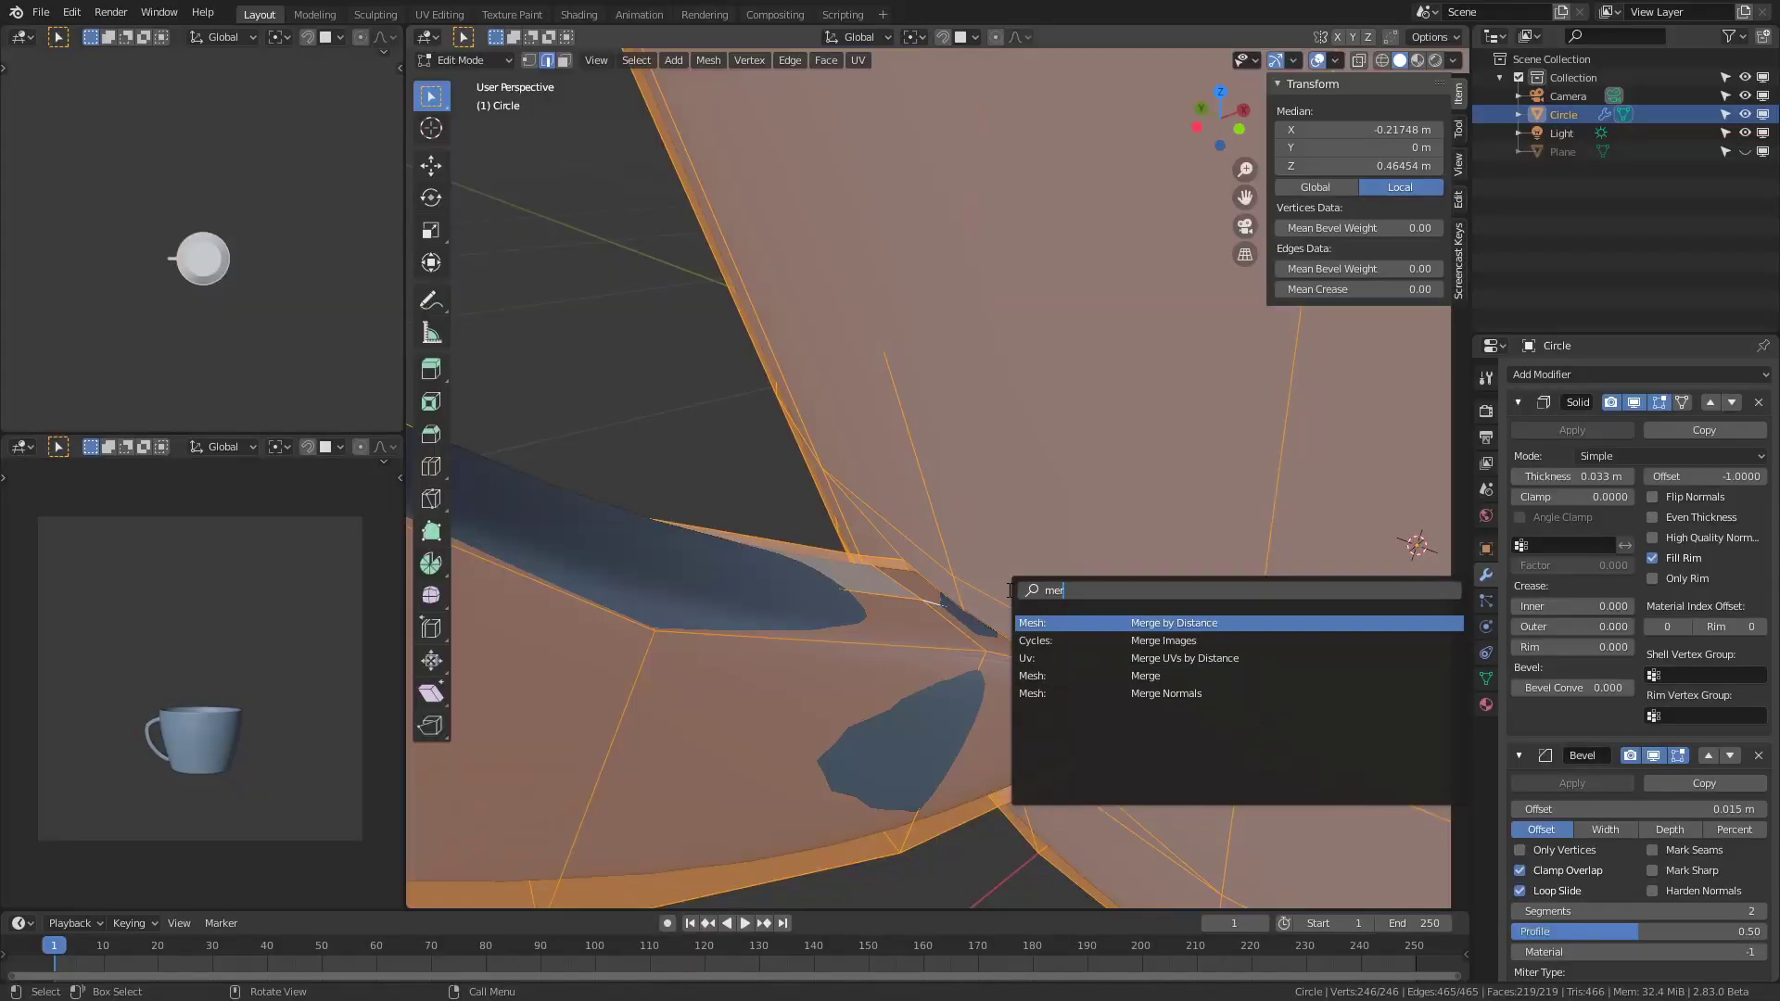
key("Return")
key("Tab")
Set the cup's subdivision level to 2 and examine the handle and its joints.
middle_click_drag(970, 566, 854, 469)
key("Tab")
key("Tab")
scroll(858, 588, "down", 5)
scroll(854, 469, "up", 4)
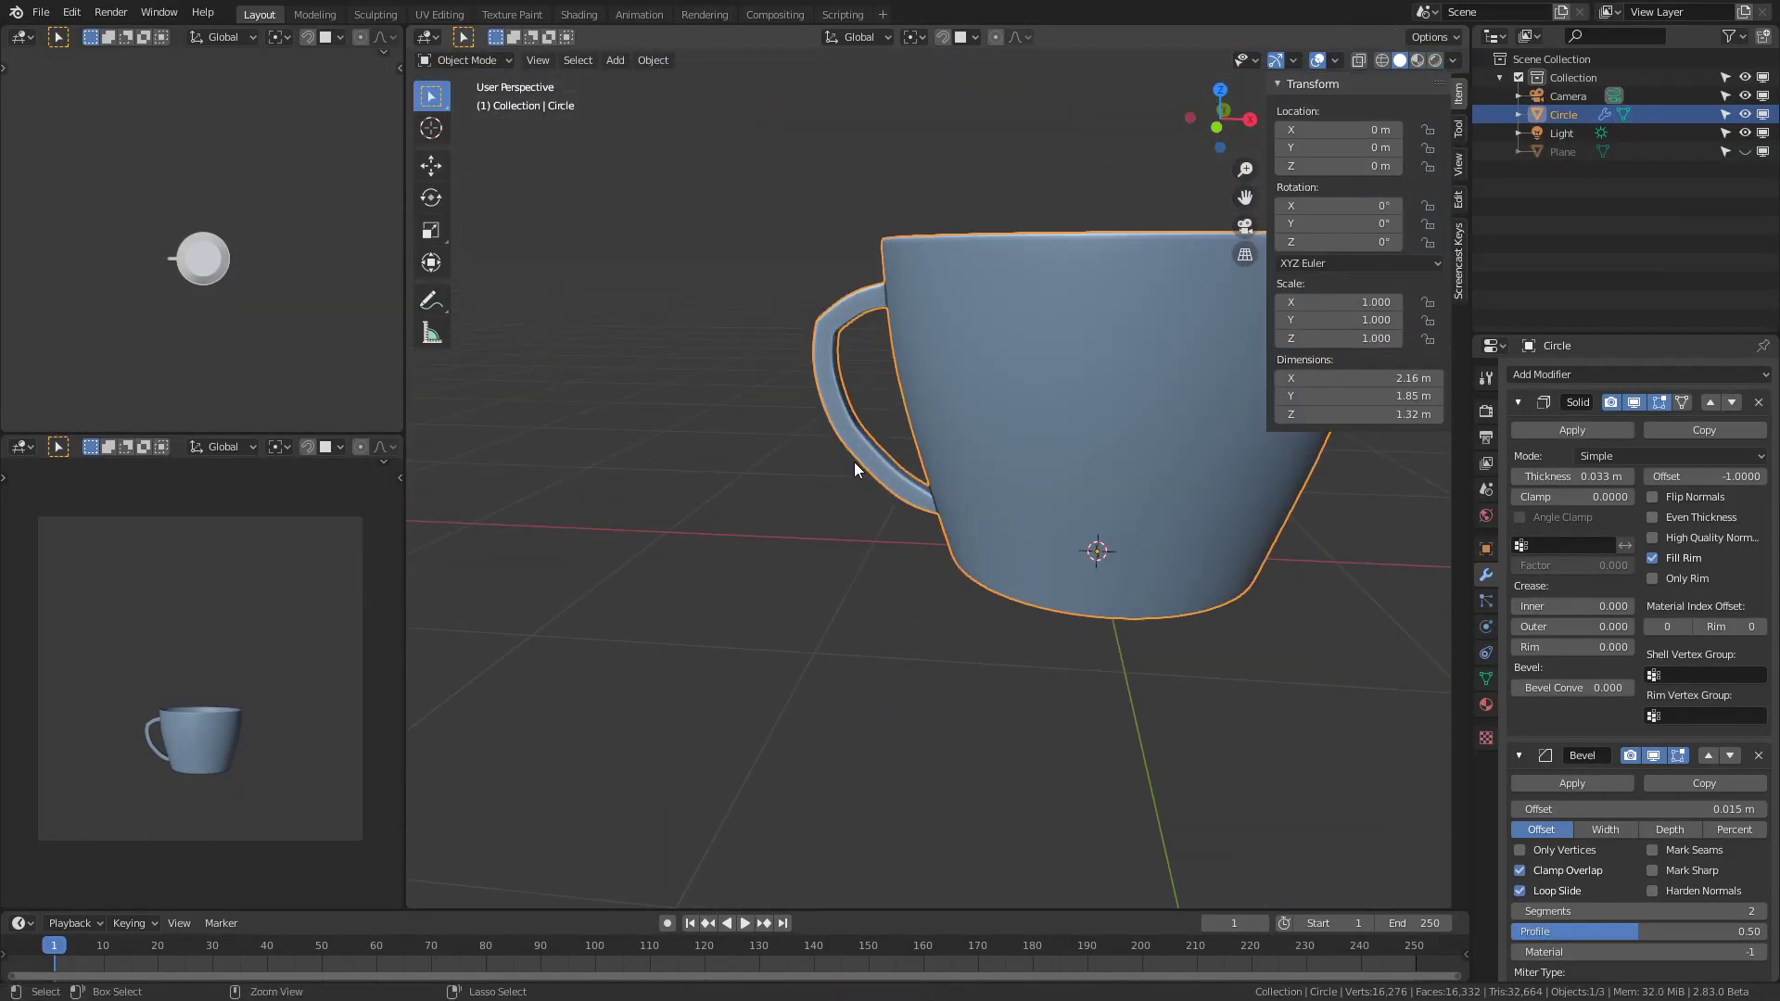
key("ctrl+2")
middle_click_drag(934, 426, 998, 513, "shift")
scroll(932, 473, "up", 2)
scroll(1673, 858, "down", 1)
scroll(1672, 859, "down", 6)
scroll(1682, 742, "up", 7)
Try reordering the Solidify and Bevel modifiers, and set the Bevel angle limit to 45°.
left_click(1732, 402)
left_click(1731, 405)
scroll(1628, 843, "down", 4)
key("Return")
middle_click_drag(1261, 687, 1155, 575)
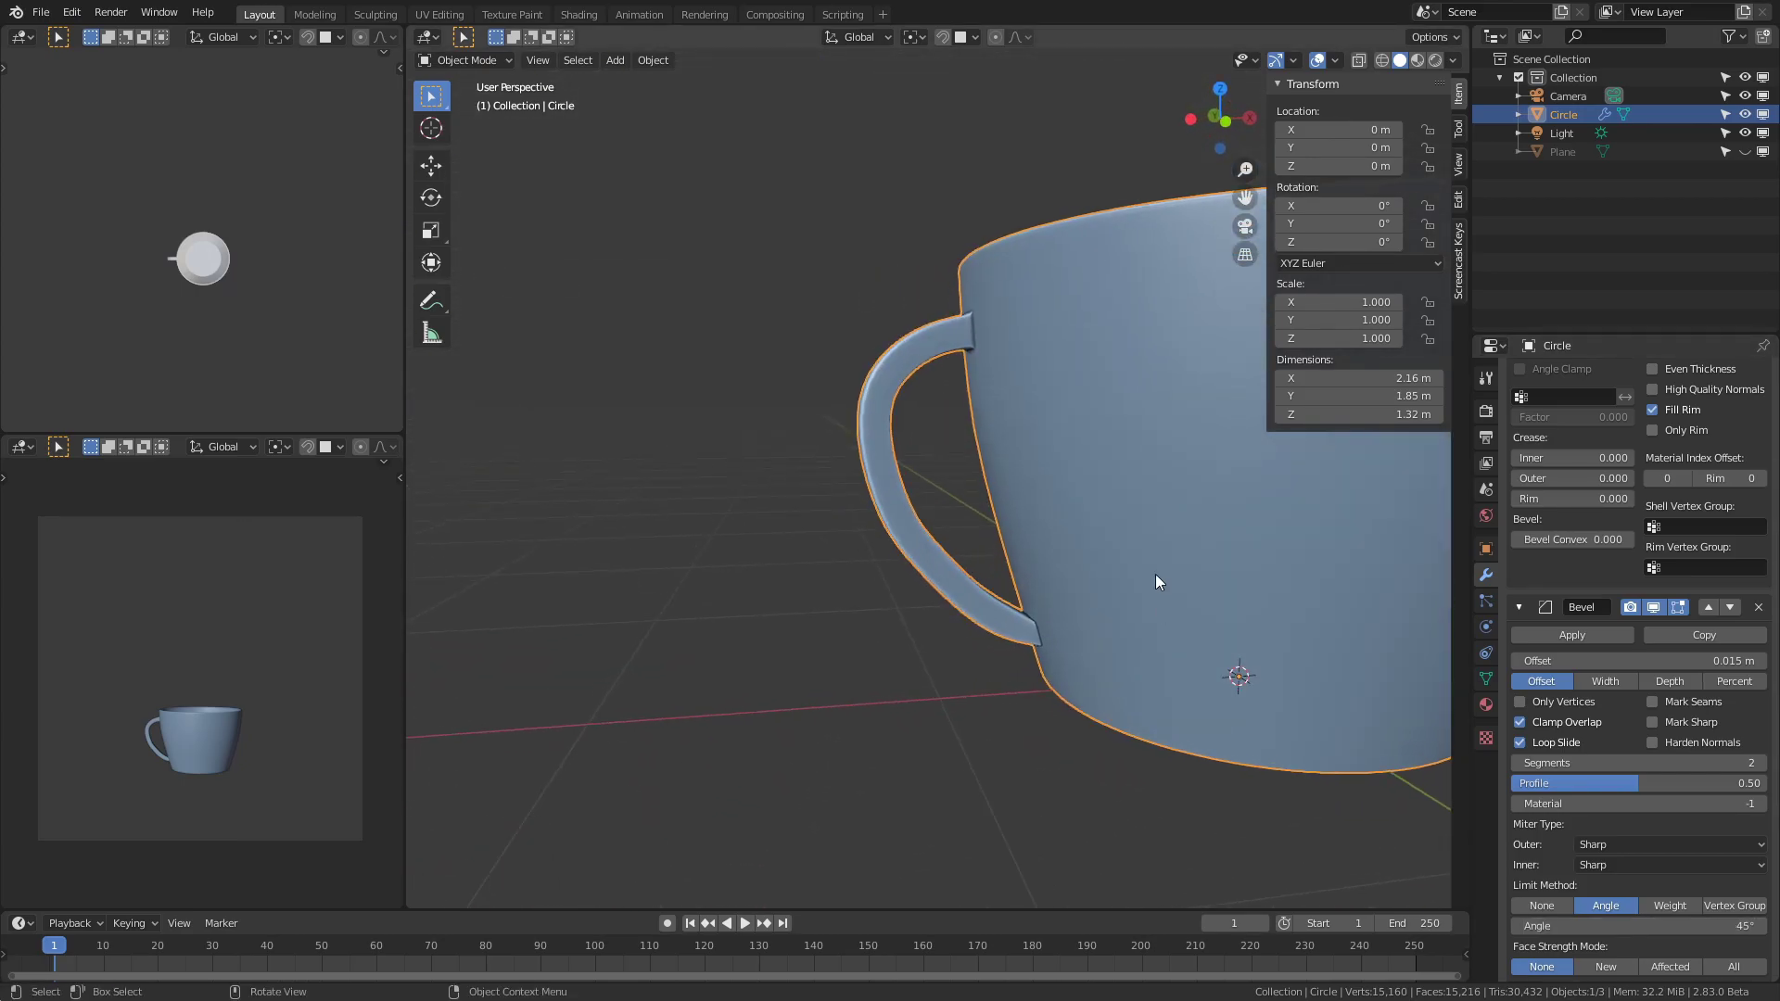
Select two edge loops on the handle in front view and move them outward.
key("KP_1")
scroll(1155, 576, "up", 3)
key("Tab")
key("alt+a")
left_click(790, 381, "alt")
left_click(837, 545, "alt+shift")
key("g")
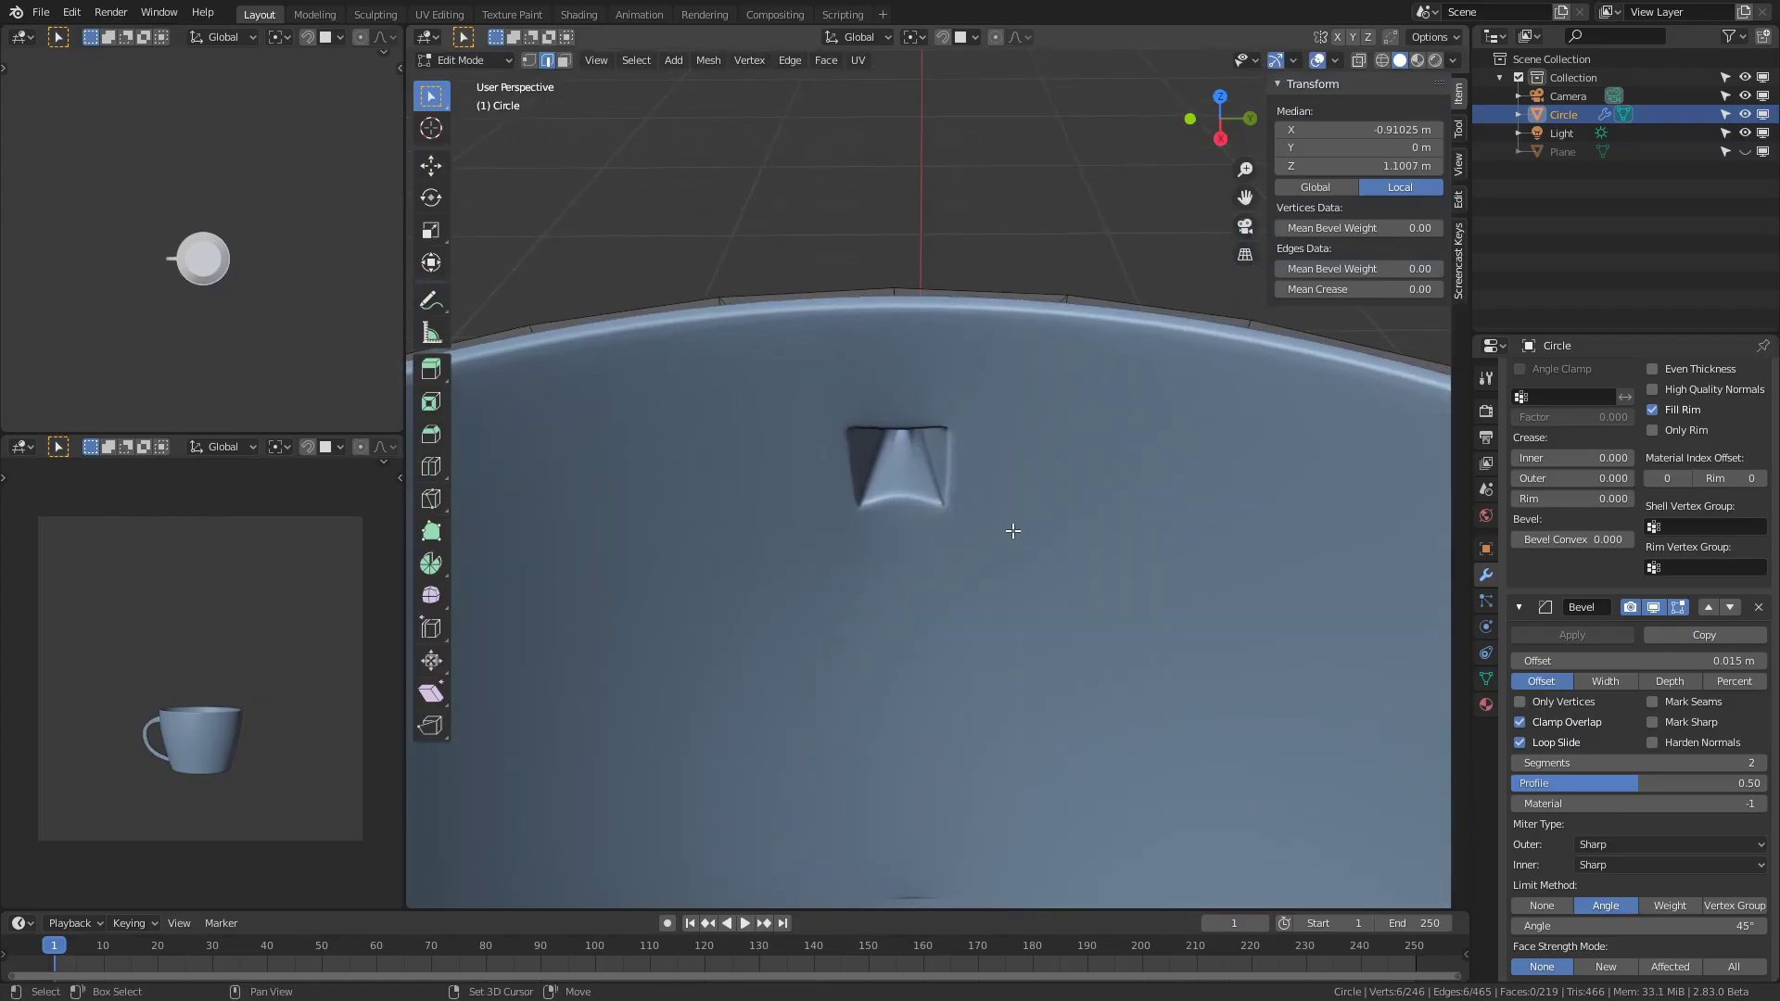
Fill the edge loop at the handle's upper joint with a face, using wireframe shading to reach it.
key("Tab")
key("Tab")
mouse_move(850, 459)
middle_mouse_down()
mouse_move(893, 354)
mouse_move(905, 393)
middle_mouse_up()
key("z")
left_click(852, 391)
scroll(906, 418, "up", 1)
key("f")
key("Tab")
key("z")
left_click(1001, 490)
scroll(958, 532, "down", 5)
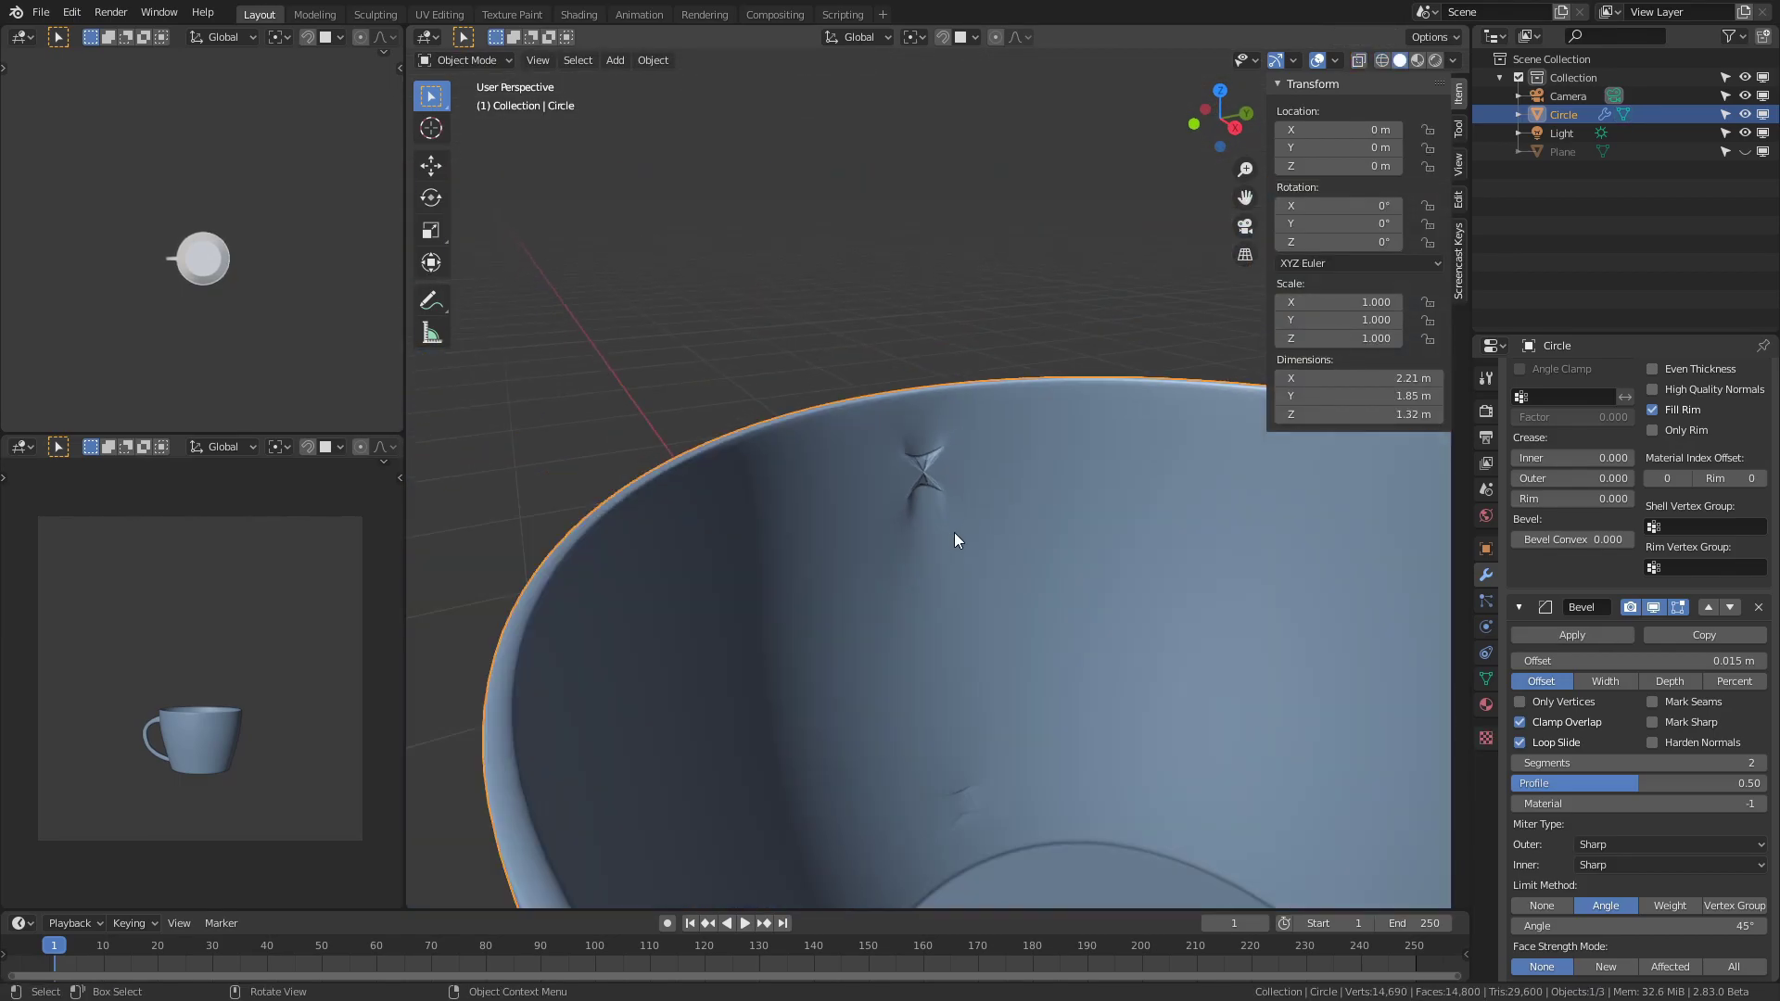
Select the entire cup mesh and recalculate its normals to the outside.
scroll(959, 532, "up", 6)
key("z")
middle_click_drag(1031, 474, 1001, 667)
scroll(1583, 581, "up", 4)
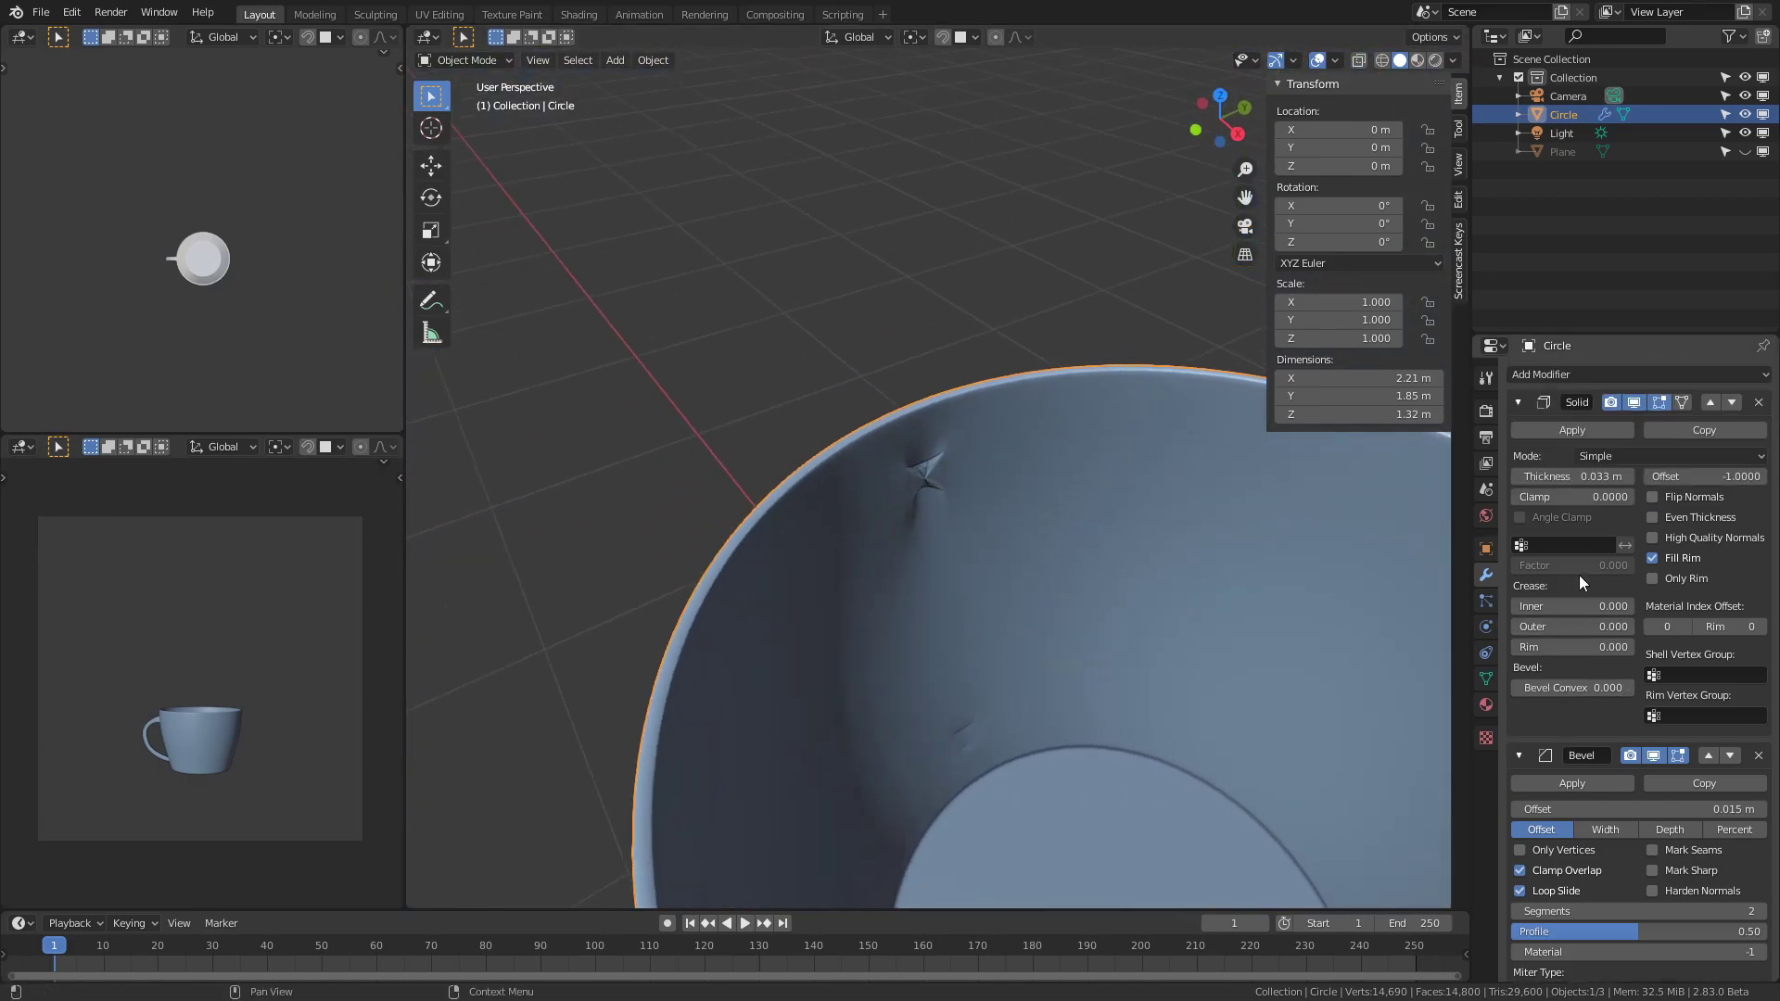
middle_click_drag(1067, 516, 1147, 512)
key("a")
key("Tab")
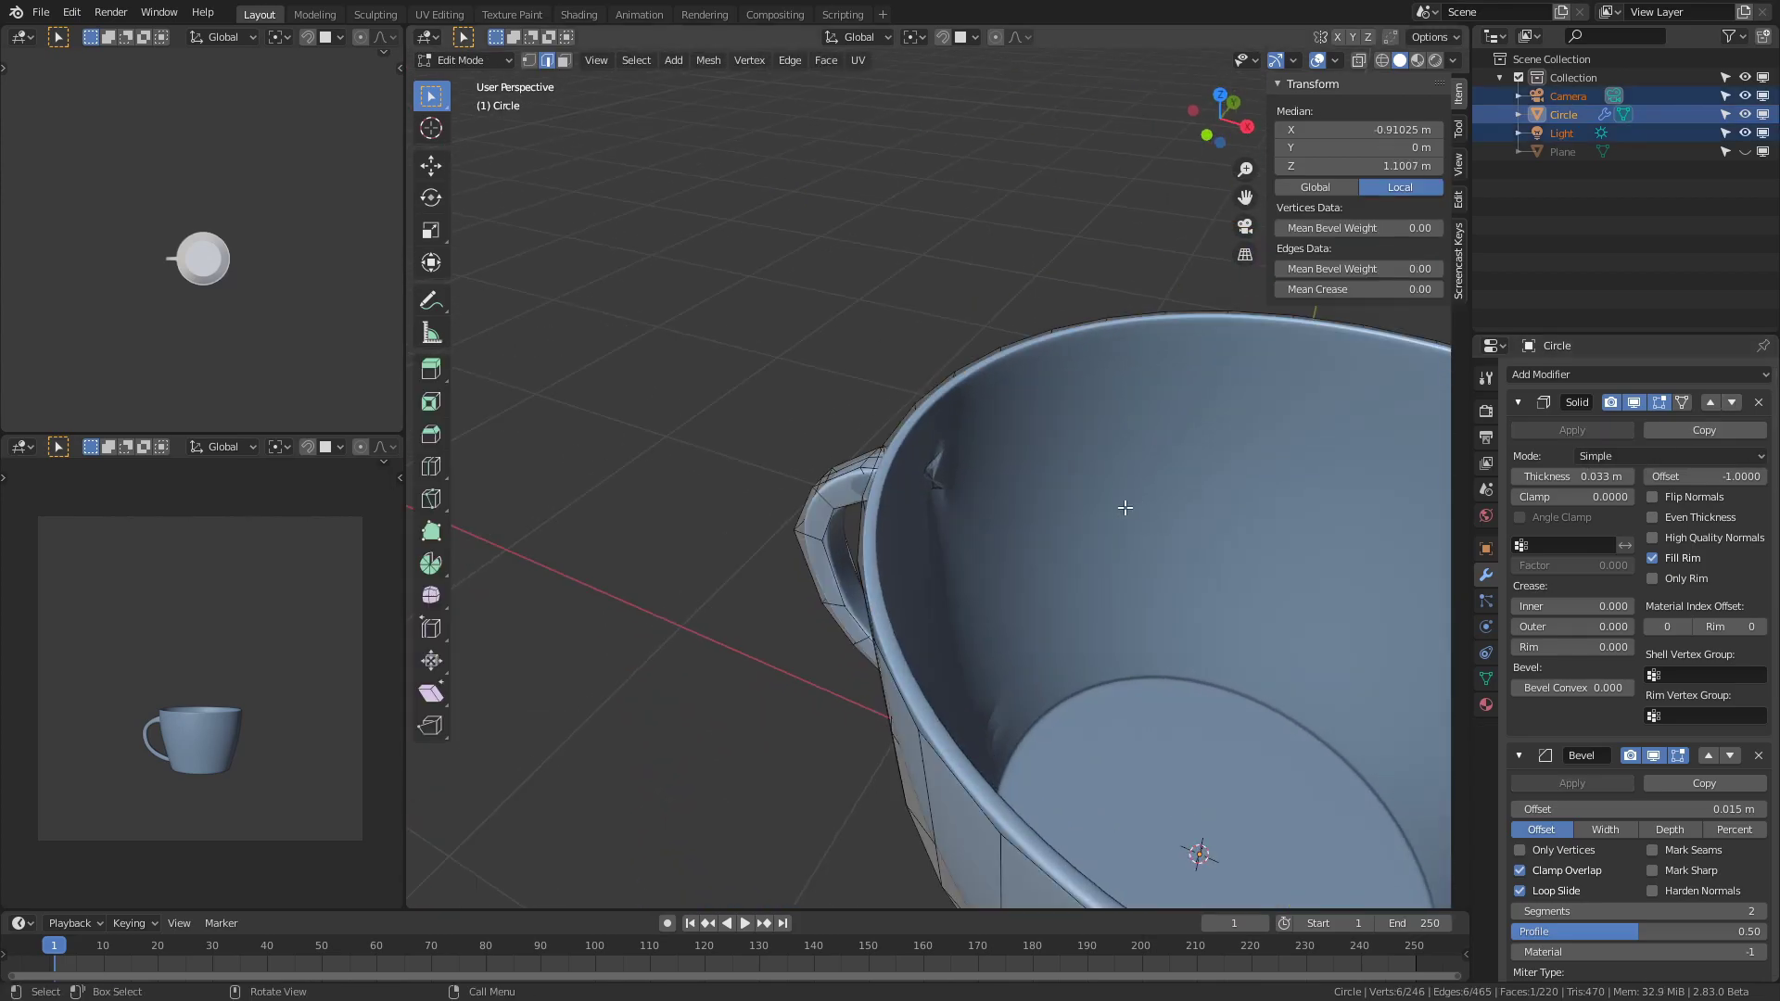
key("alt+n")
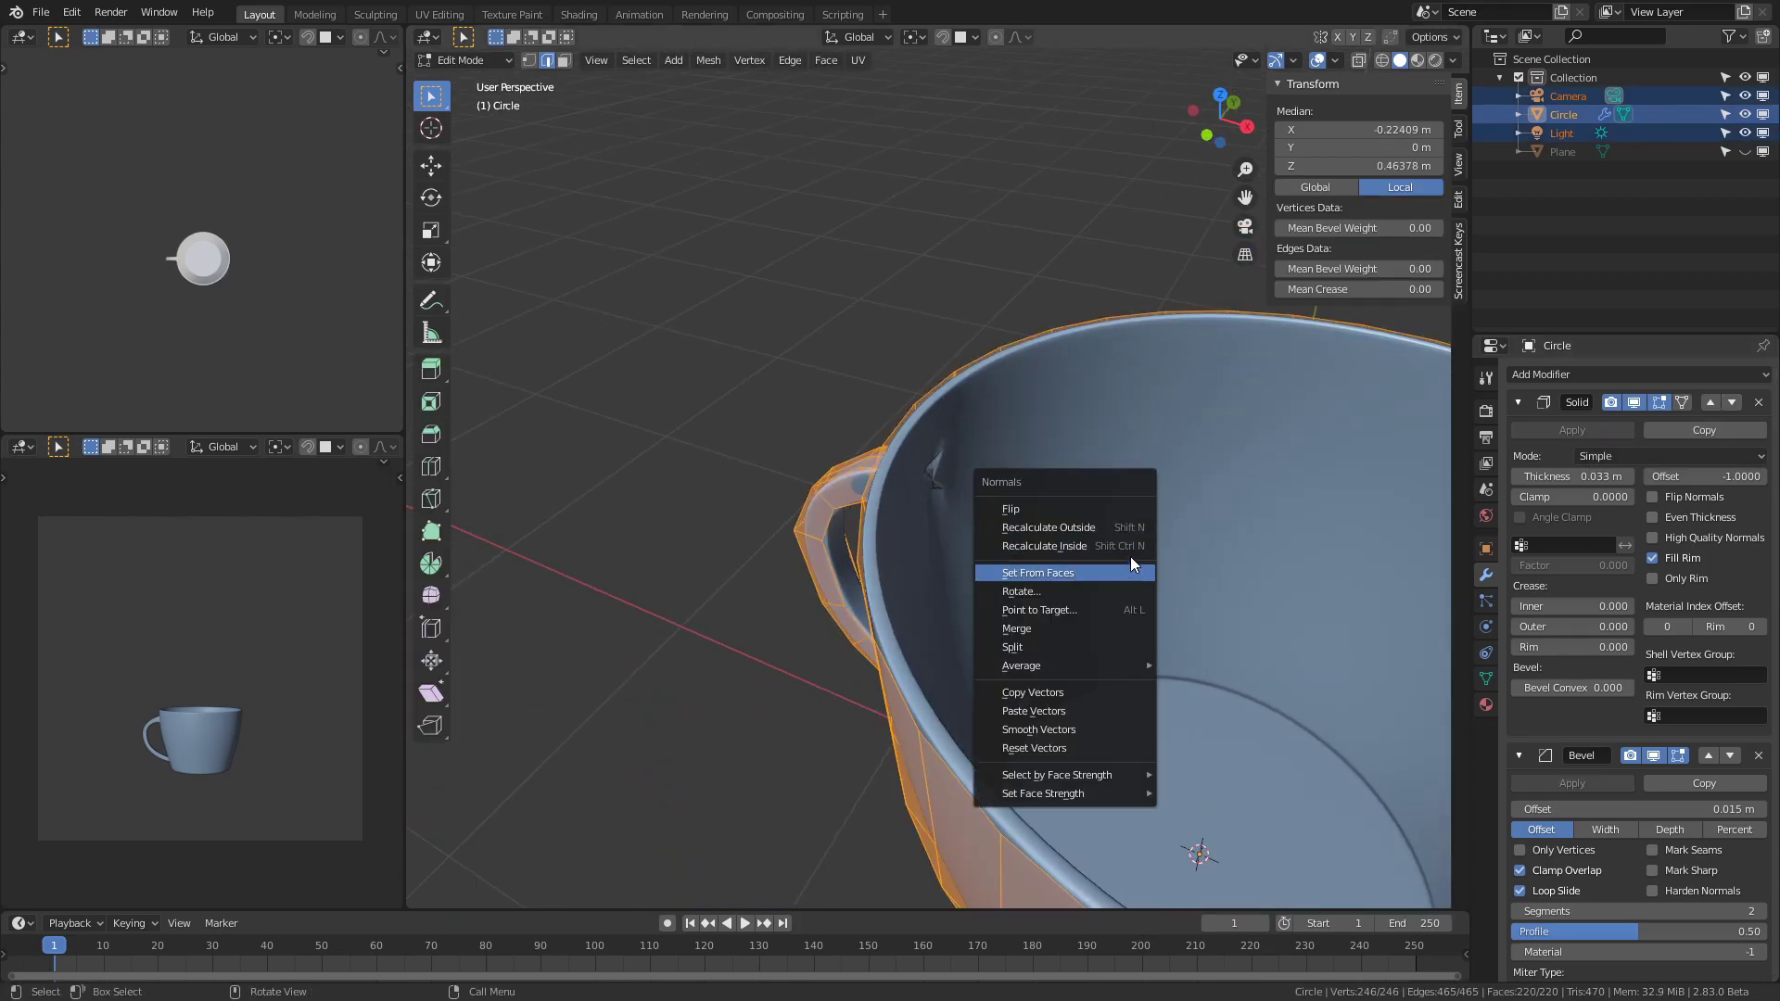
left_click(1093, 530)
key("Tab")
middle_click_drag(997, 551, 906, 542)
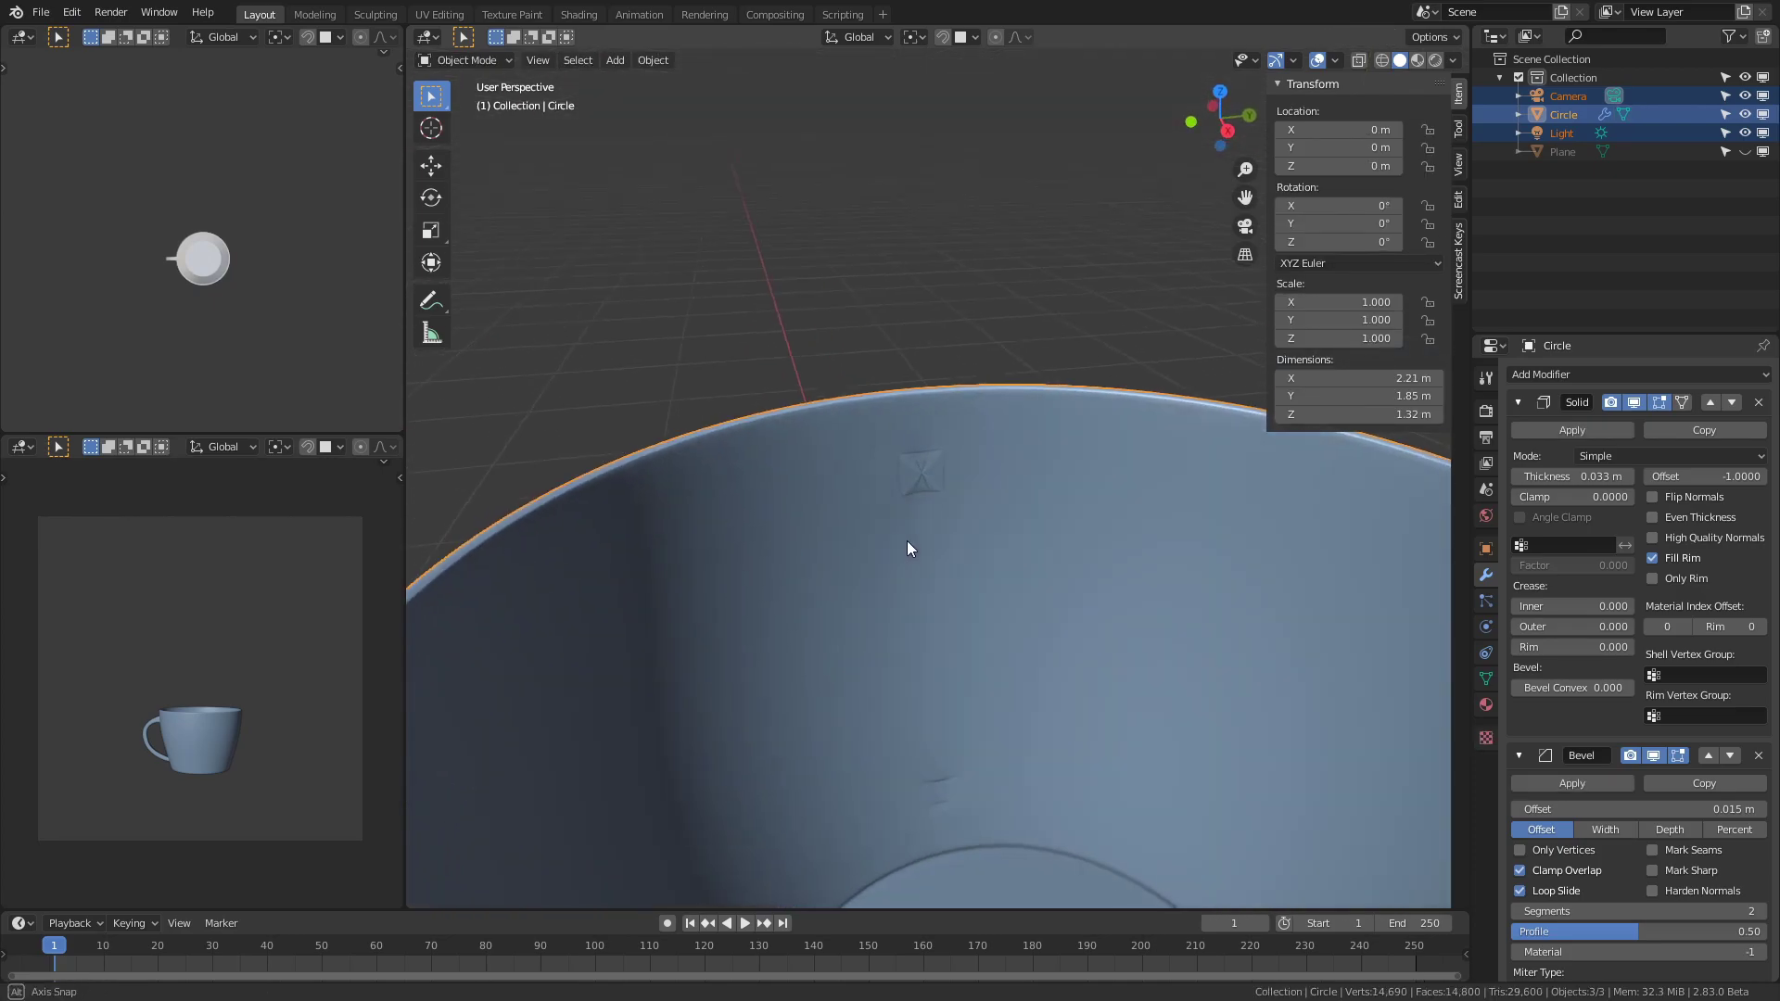
Preview the cup's inner wall in rendered shading and return to solid shading.
key("z")
left_click(948, 337)
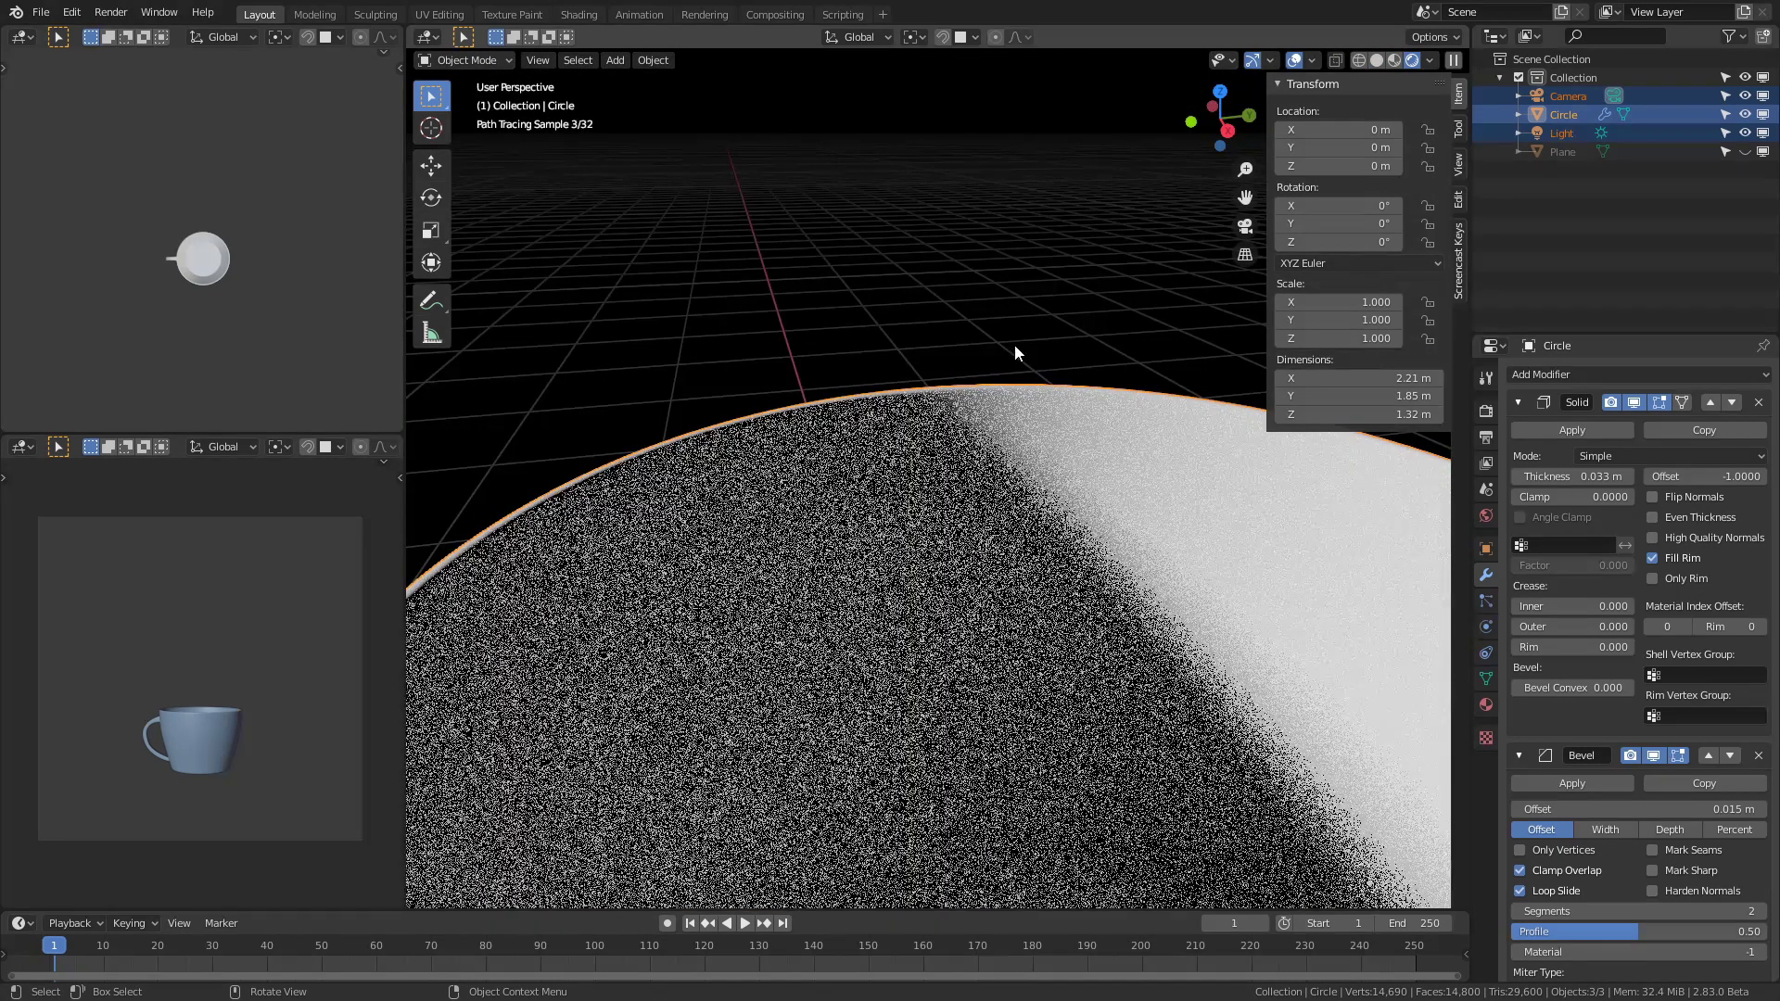
left_click(1015, 352)
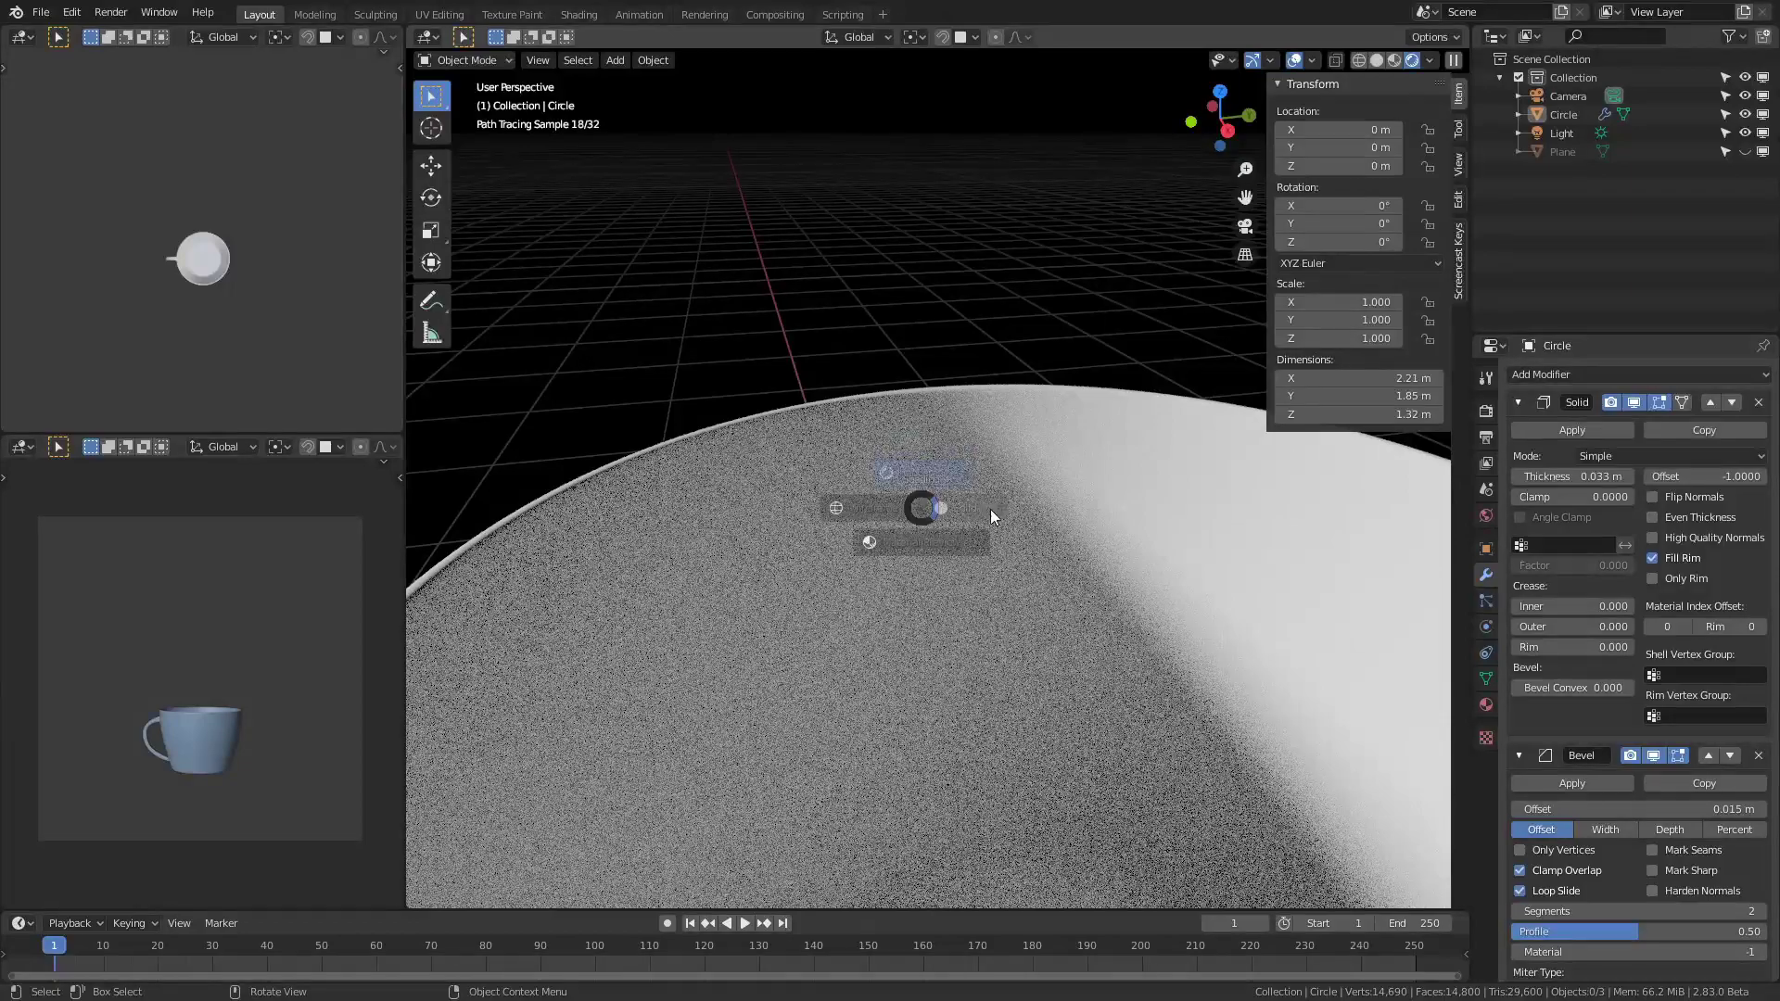
left_click(958, 510)
Limit the viewport render to a region around the inner mark behind the handle joint and preview it rendered.
scroll(907, 487, "up", 5)
scroll(623, 276, "down", 1)
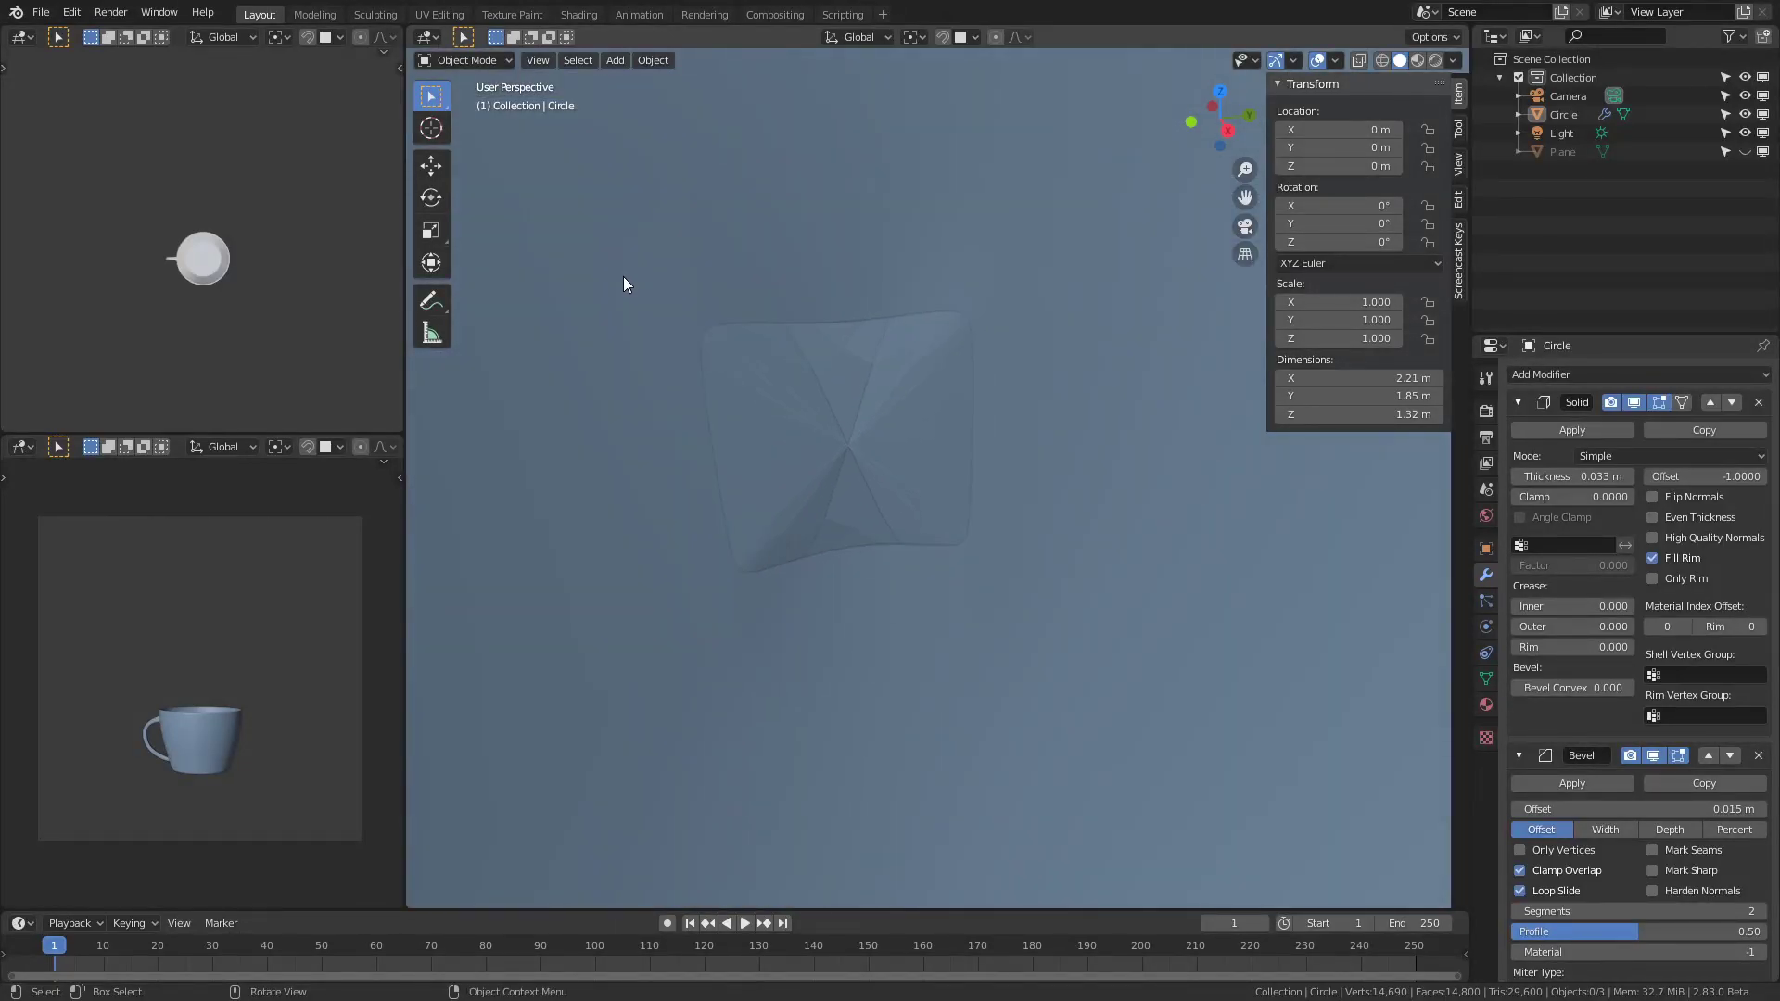
left_click_drag(963, 486, 1068, 623)
key("z")
left_click(903, 318)
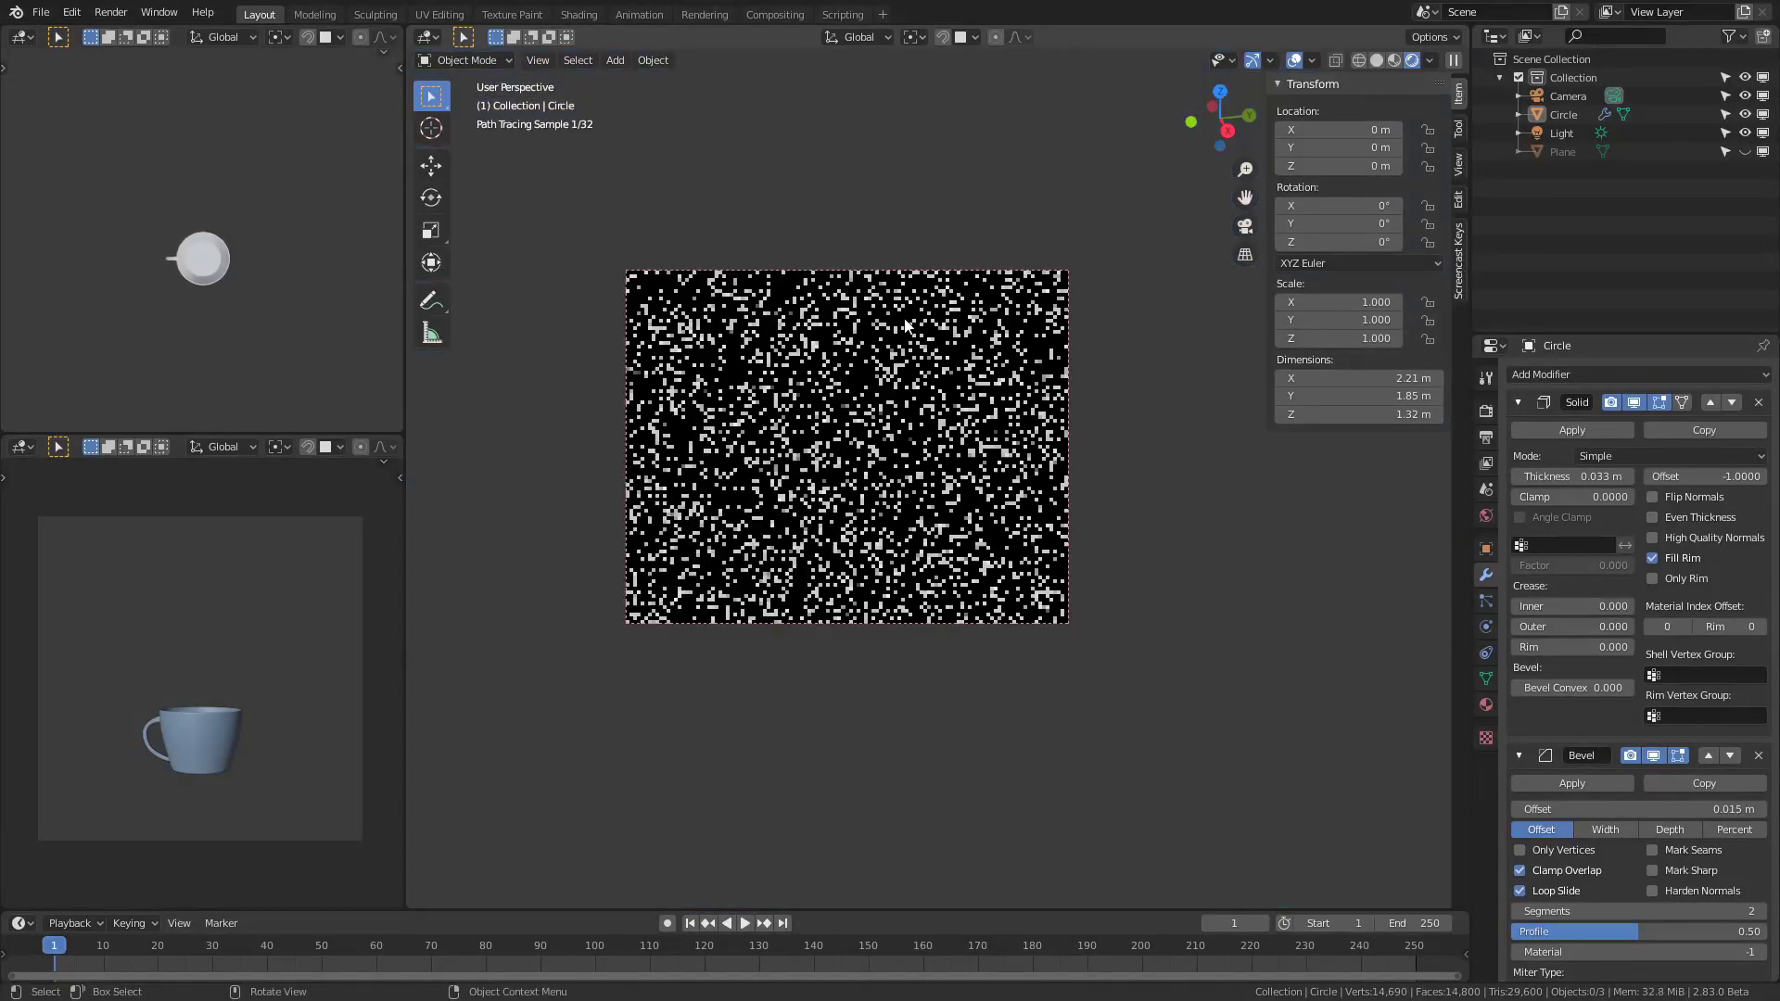
key("z")
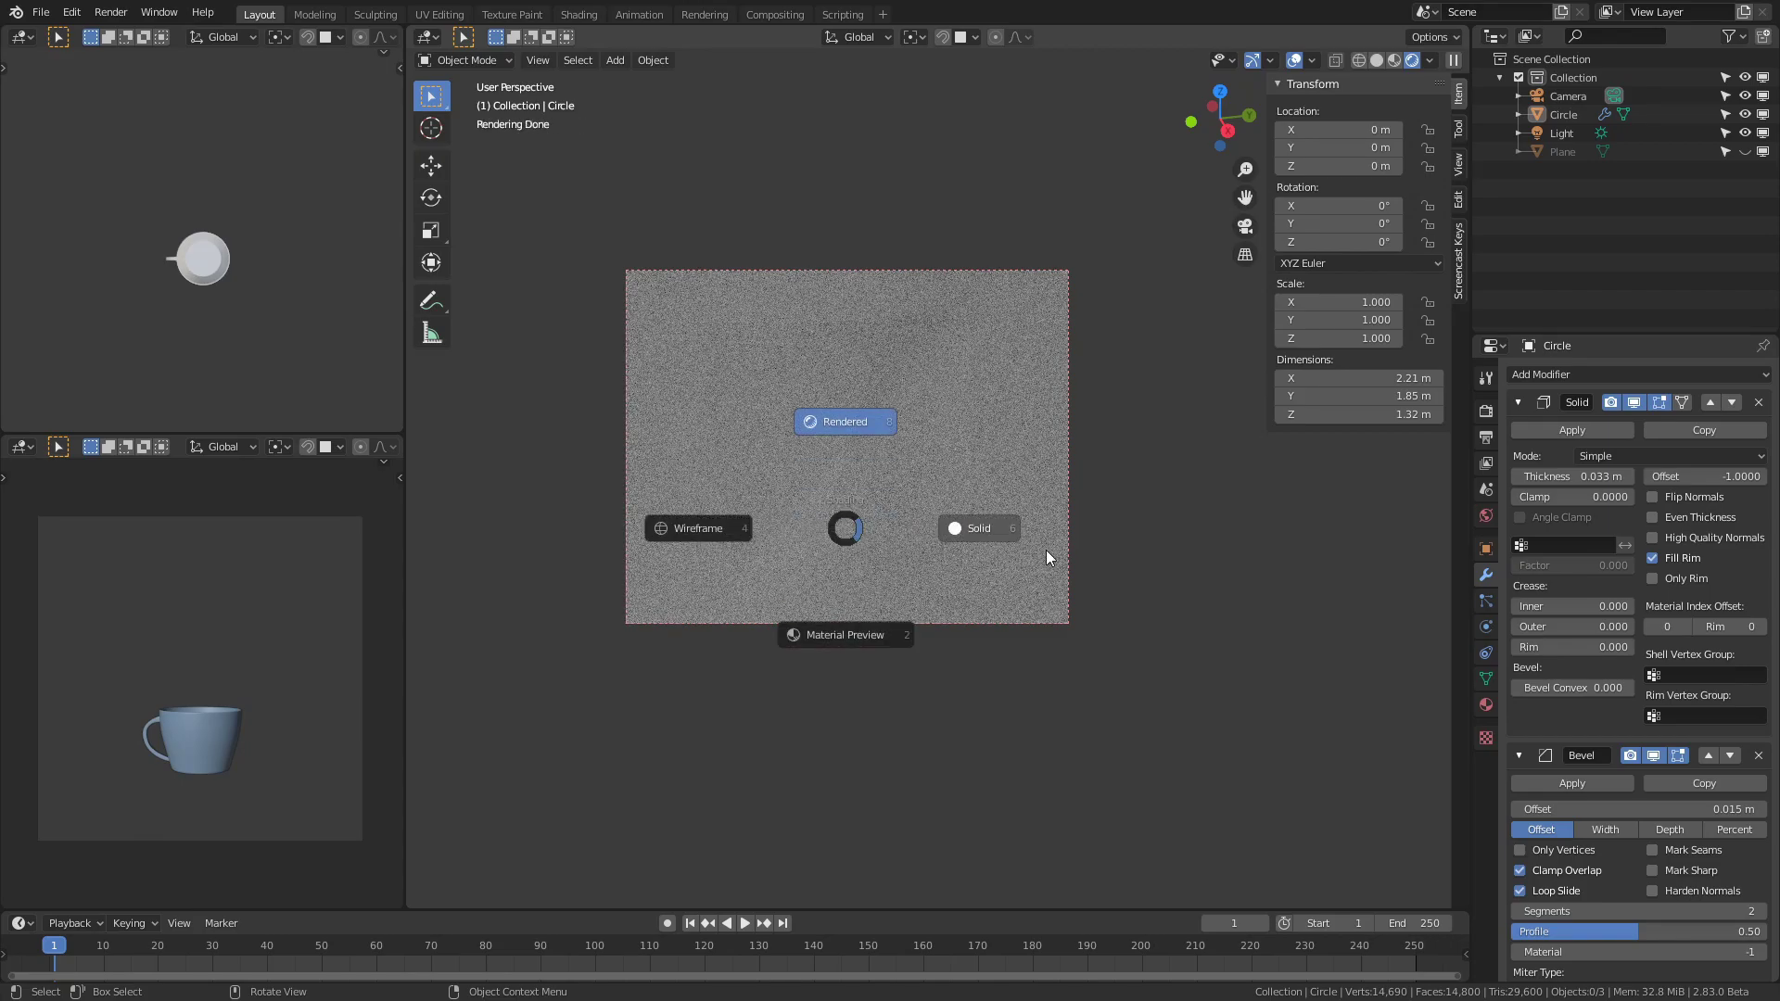
left_click(1005, 545)
Duplicate the faces of the cup's bottom in place and separate them into their own object.
middle_click_drag(1005, 546, 989, 684)
key("Tab")
left_click(991, 691)
key("ctrl+KP_Add")
key("shift+d")
right_click(1178, 654)
key("Tab")
key("Tab")
middle_click_drag(1235, 480, 986, 470)
key("p")
key("s")
Raise the separated disc along Z to just below the rim and scale it to about 1.74 m wide as the drink surface.
key("Tab")
left_click(1010, 558)
key("g")
key("z")
left_click(1101, 438)
key("Tab")
key("s")
left_click(1149, 542)
key("Tab")
key("alt+a")
left_click(913, 477)
scroll(913, 478, "up", 4)
scroll(913, 476, "down", 5)
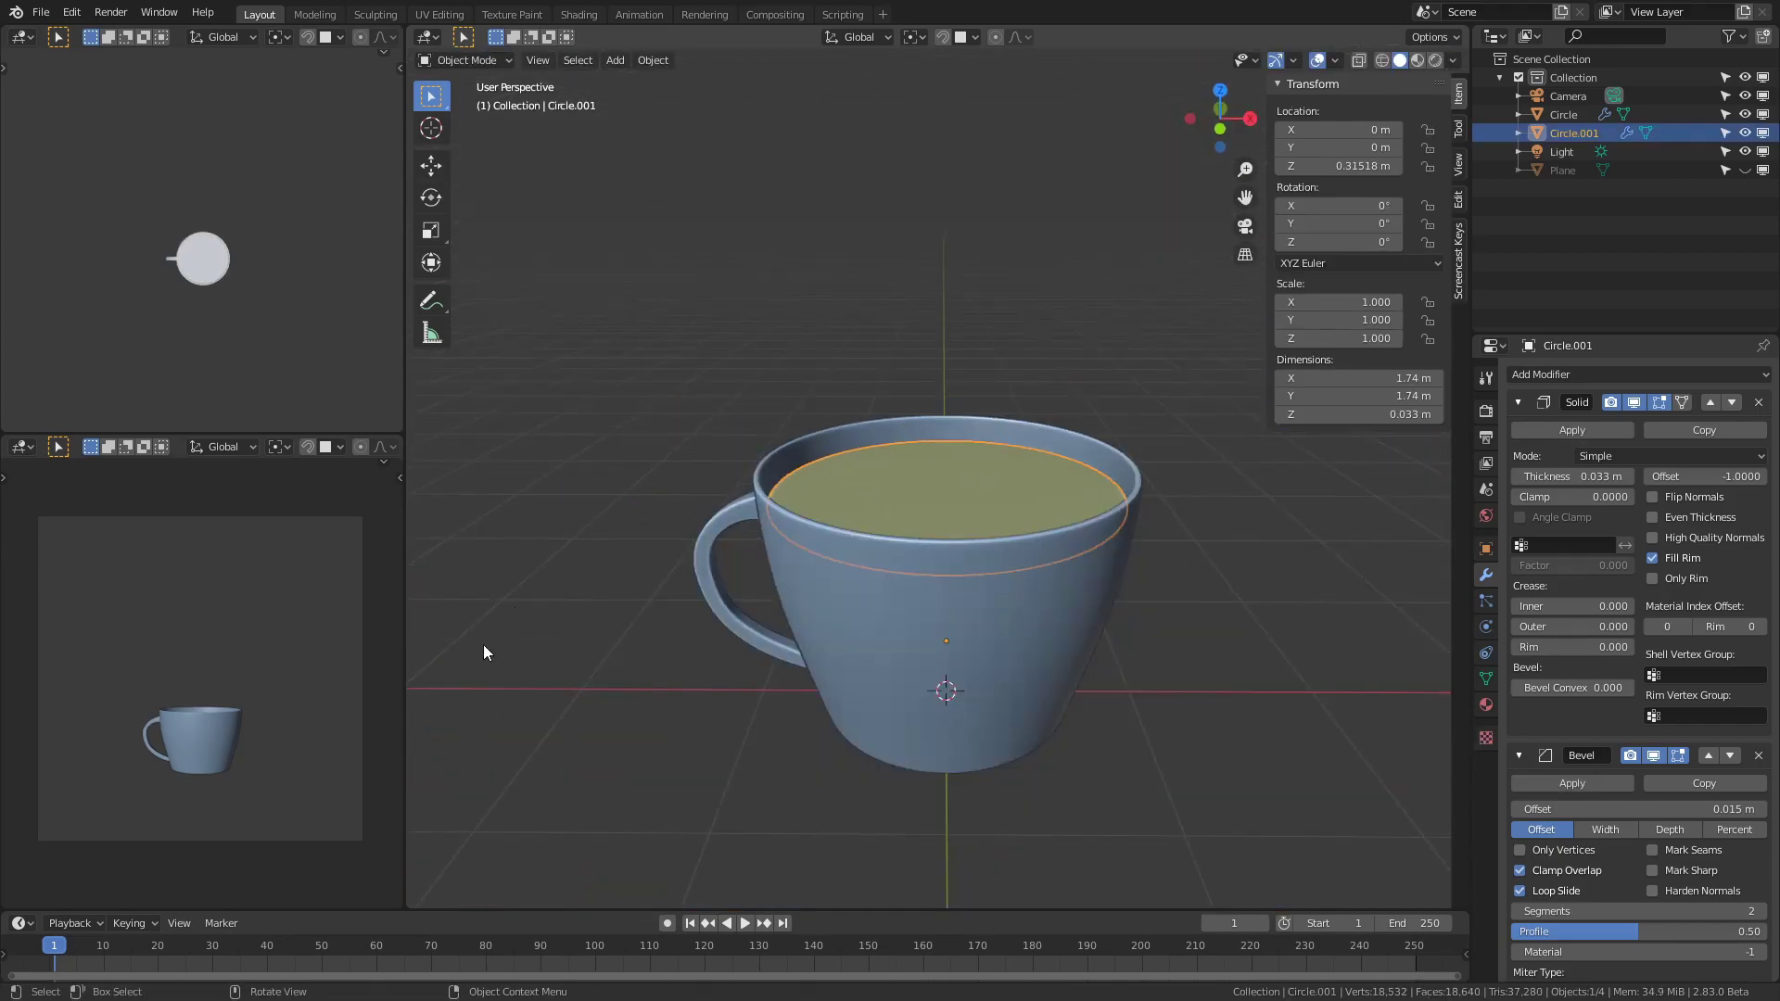
Select the camera, raise and tilt it toward the cup, and align it to the current view.
left_click(1568, 95)
key("g")
key("z")
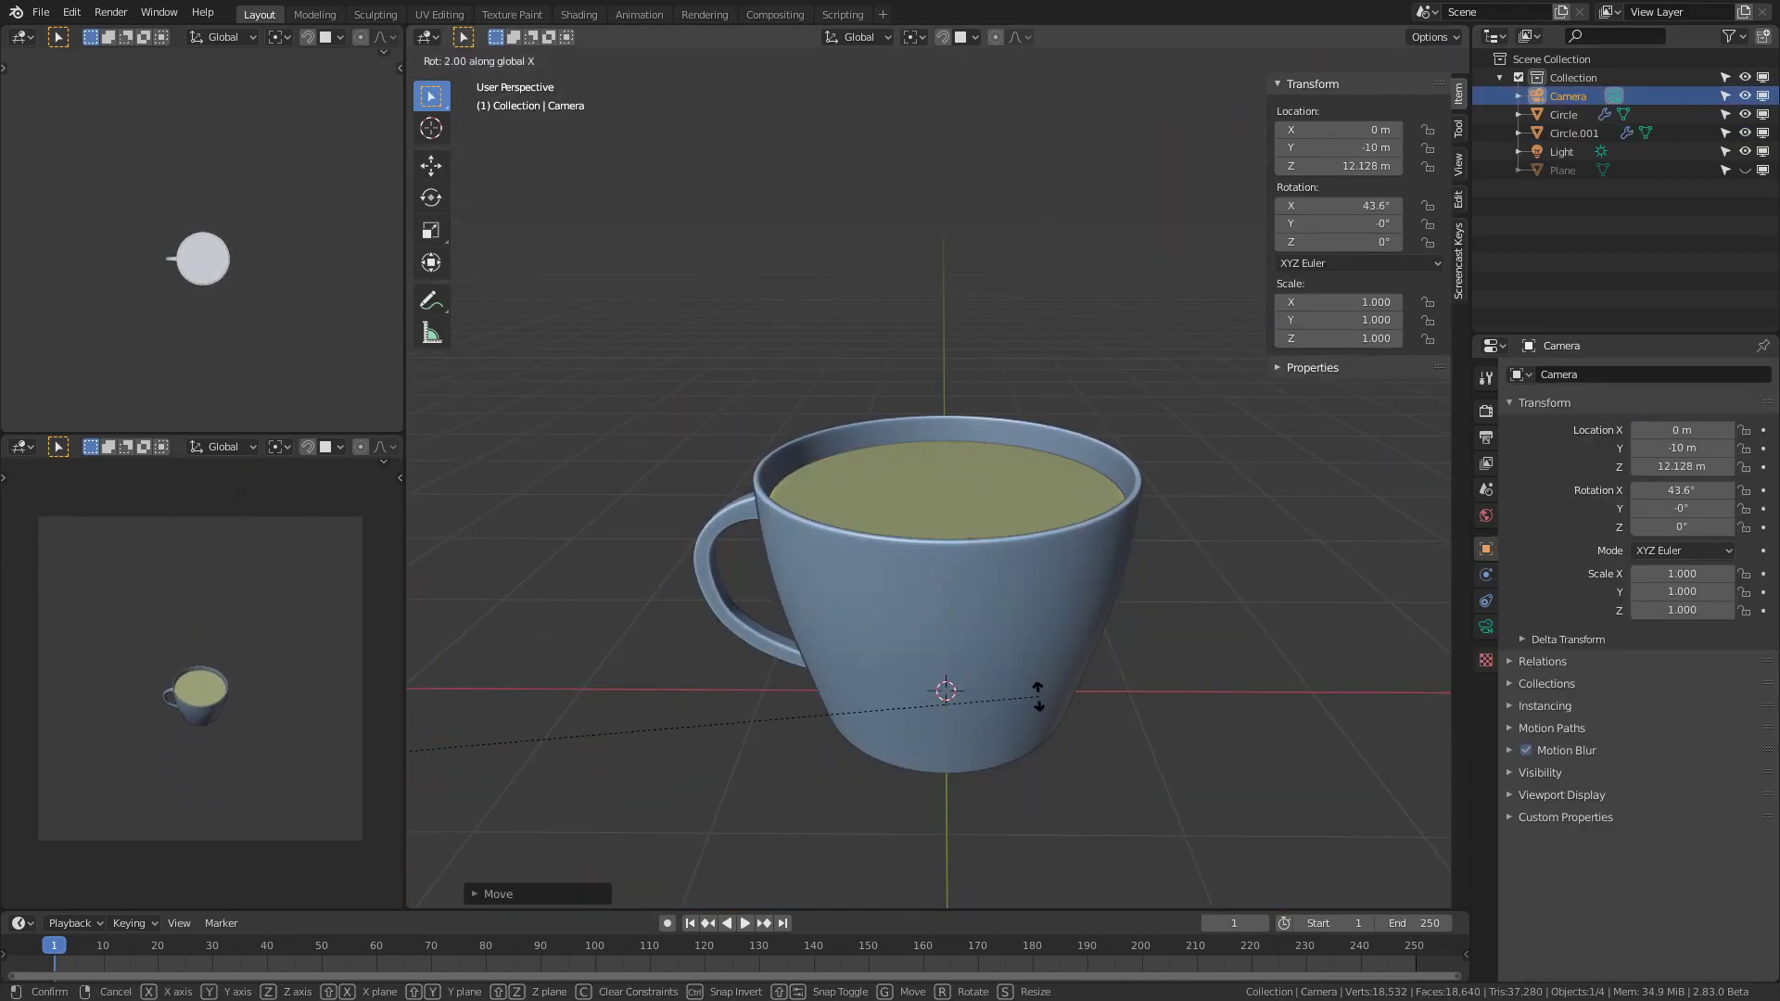
key("ctrl+alt+KP_0")
Move the camera along its local Z axis to frame the whole cup.
middle_click_drag(1149, 289, 1052, 299)
key("g")
key("z")
key("z")
left_click(676, 259)
scroll(927, 473, "down", 10)
key("g")
key("z")
key("z")
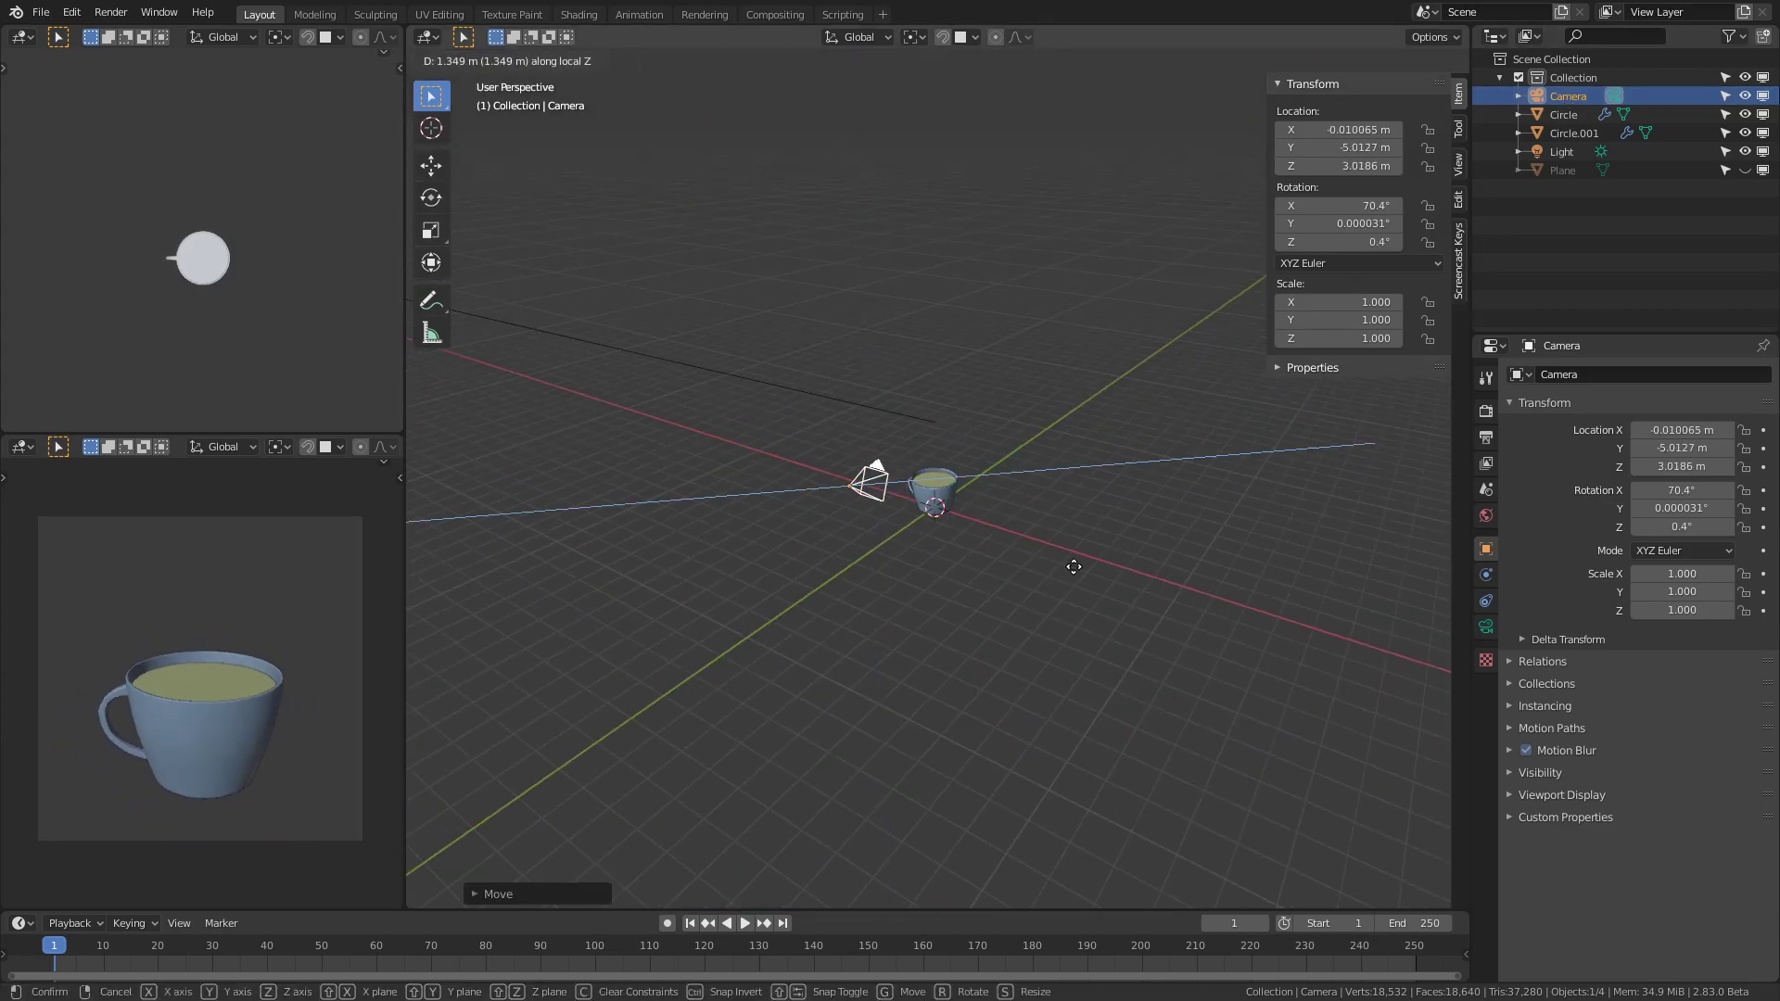
left_click(1048, 575)
Unhide the ground plane and set the render engine to Eevee.
key("alt+a")
key("alt+h")
left_click(1486, 410)
left_click(1706, 373)
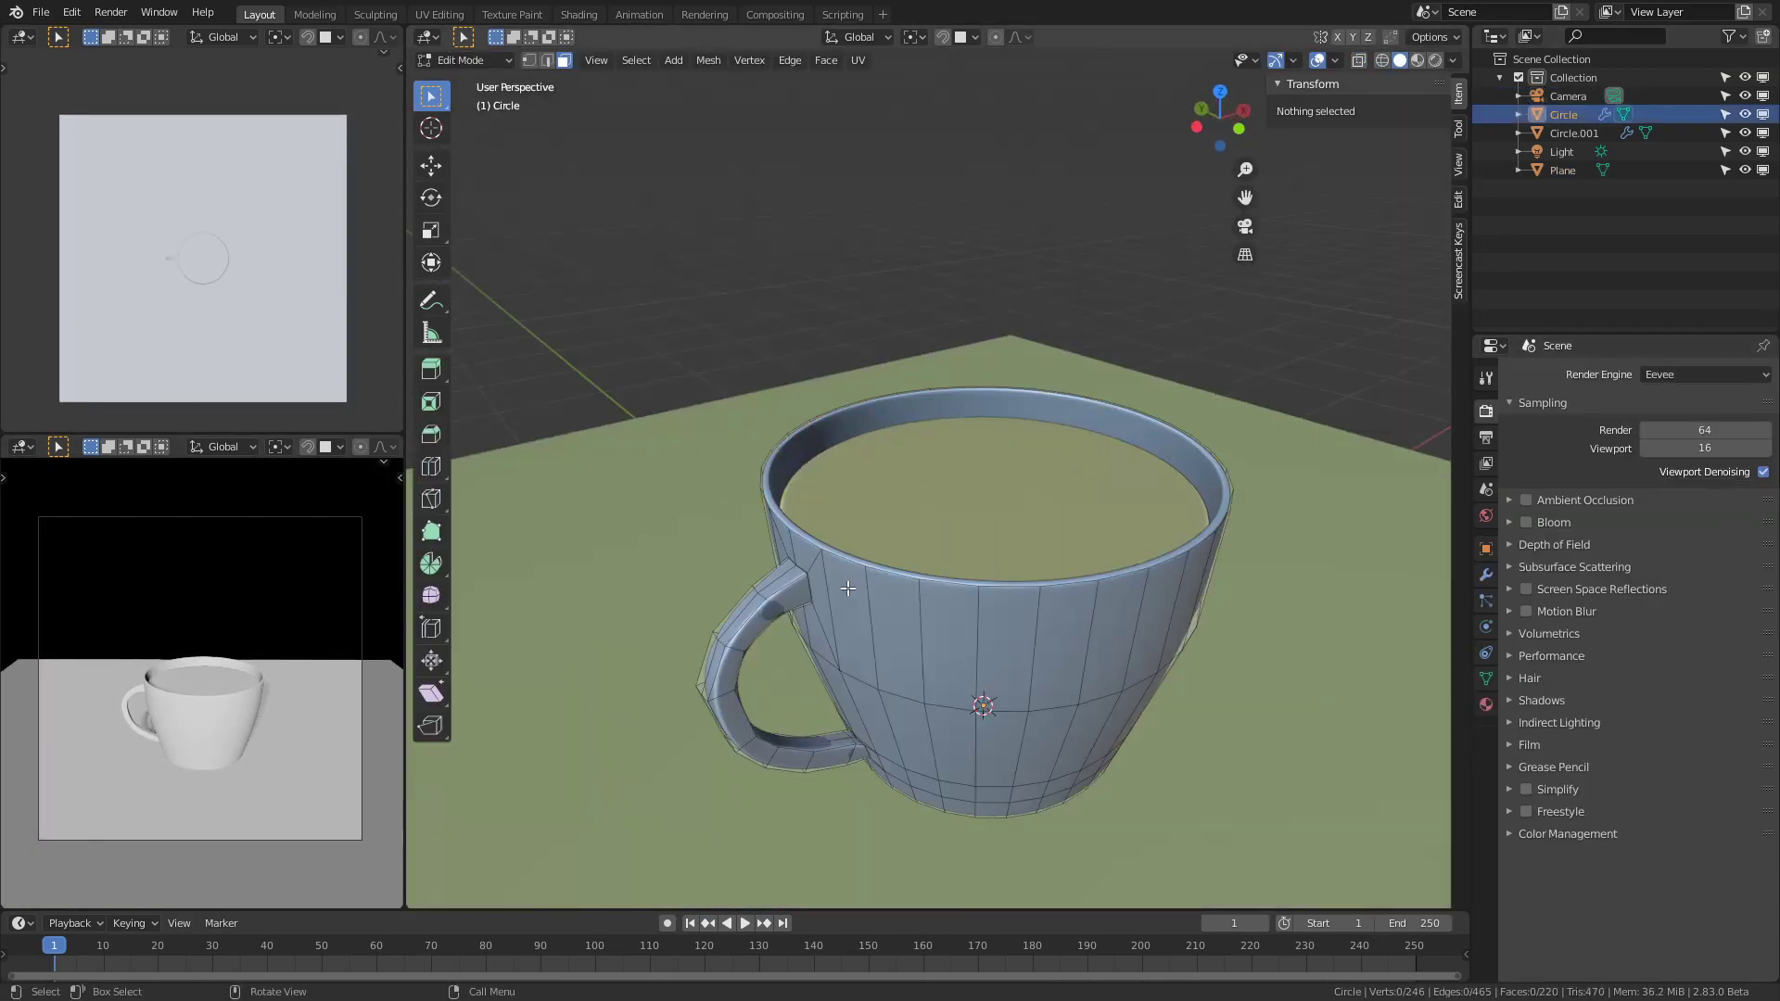
Select the faces of the handle's curved middle section, leaving out the ends near the cup.
left_click(777, 443, "alt")
key("ctrl+KP_Add")
key("ctrl+KP_Add")
key("ctrl+KP_Add")
mouse_move(847, 588)
middle_mouse_down()
mouse_move(788, 547)
mouse_move(848, 554)
middle_mouse_up()
key("ctrl+KP_Subtract")
key("g")
key("ctrl+z")
key("ctrl+z")
Move the handle's middle section in front view and scale it up slightly.
key("KP_1")
key("g")
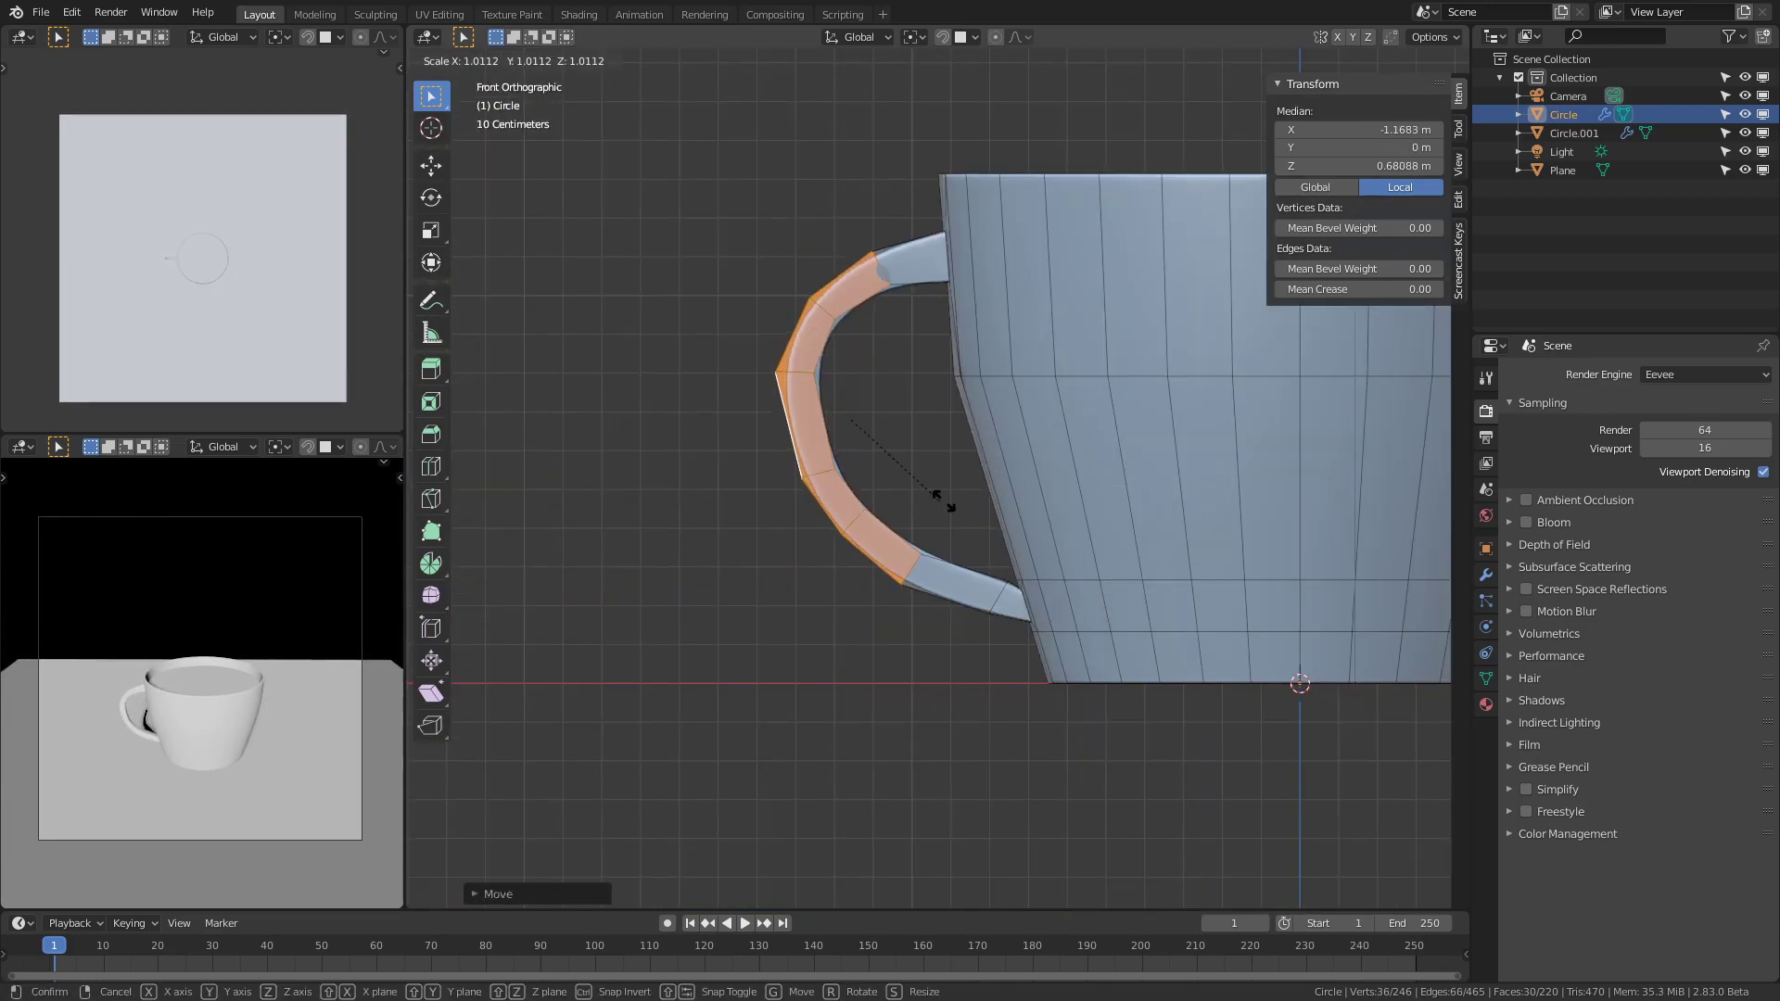
left_click(936, 501)
key("Tab")
scroll(175, 687, "up", 5)
middle_click_drag(742, 371, 950, 405)
Select the edge loop where the handle's upper end meets the cup wall.
key("Tab")
key("alt+a")
key("2")
left_click(898, 325, "alt")
middle_click_drag(1057, 422, 954, 389)
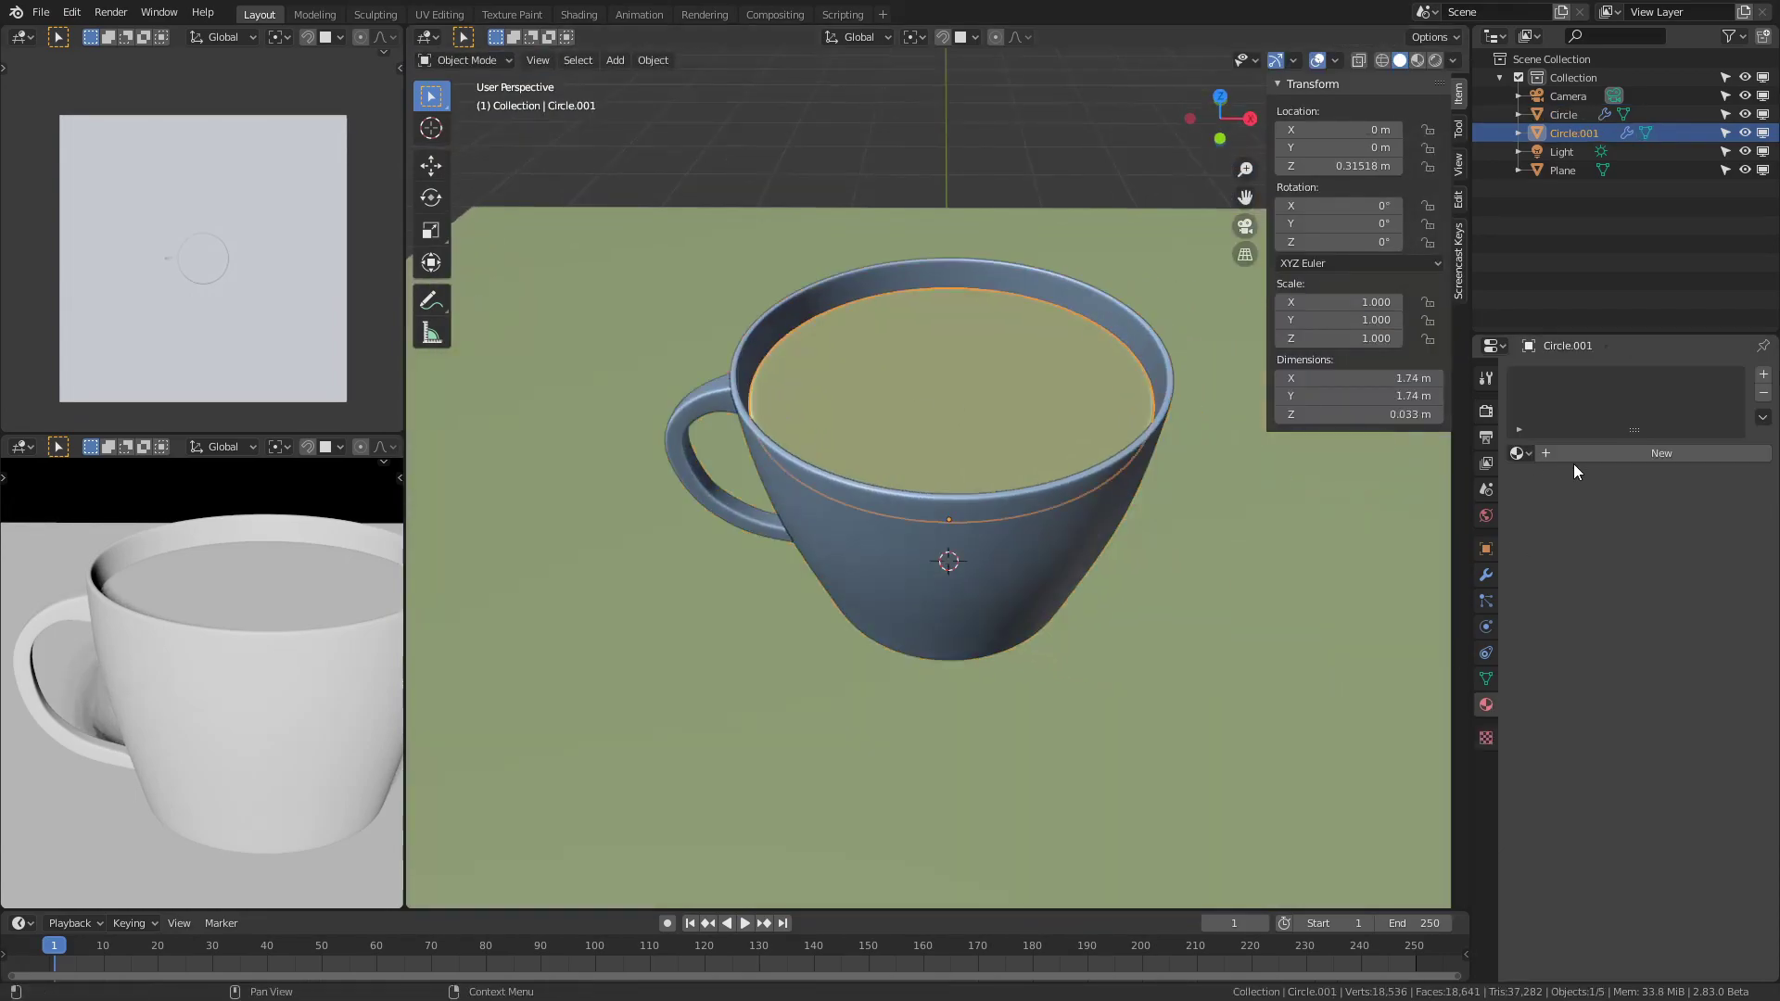
Create a material named Tea on the drink surface and give it an orange base color.
left_click(1573, 463)
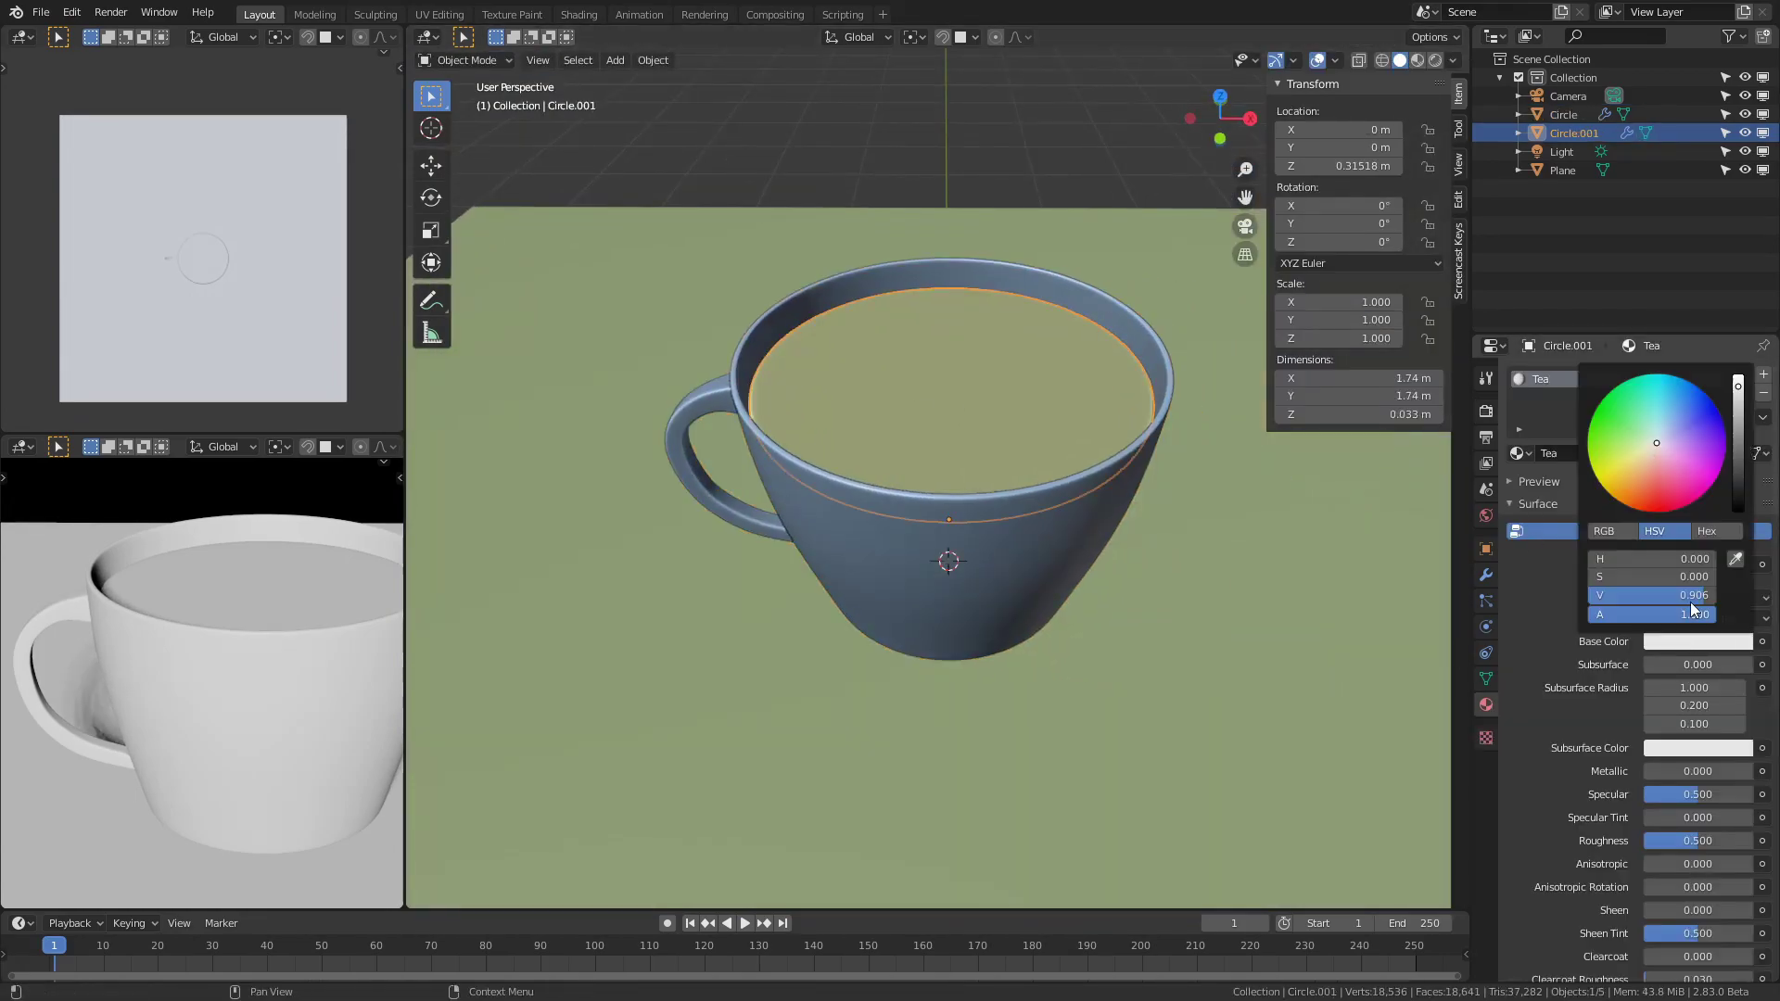
left_click(1689, 641)
left_click(1675, 488)
left_click(1233, 564)
left_click(947, 564)
left_click(1052, 467)
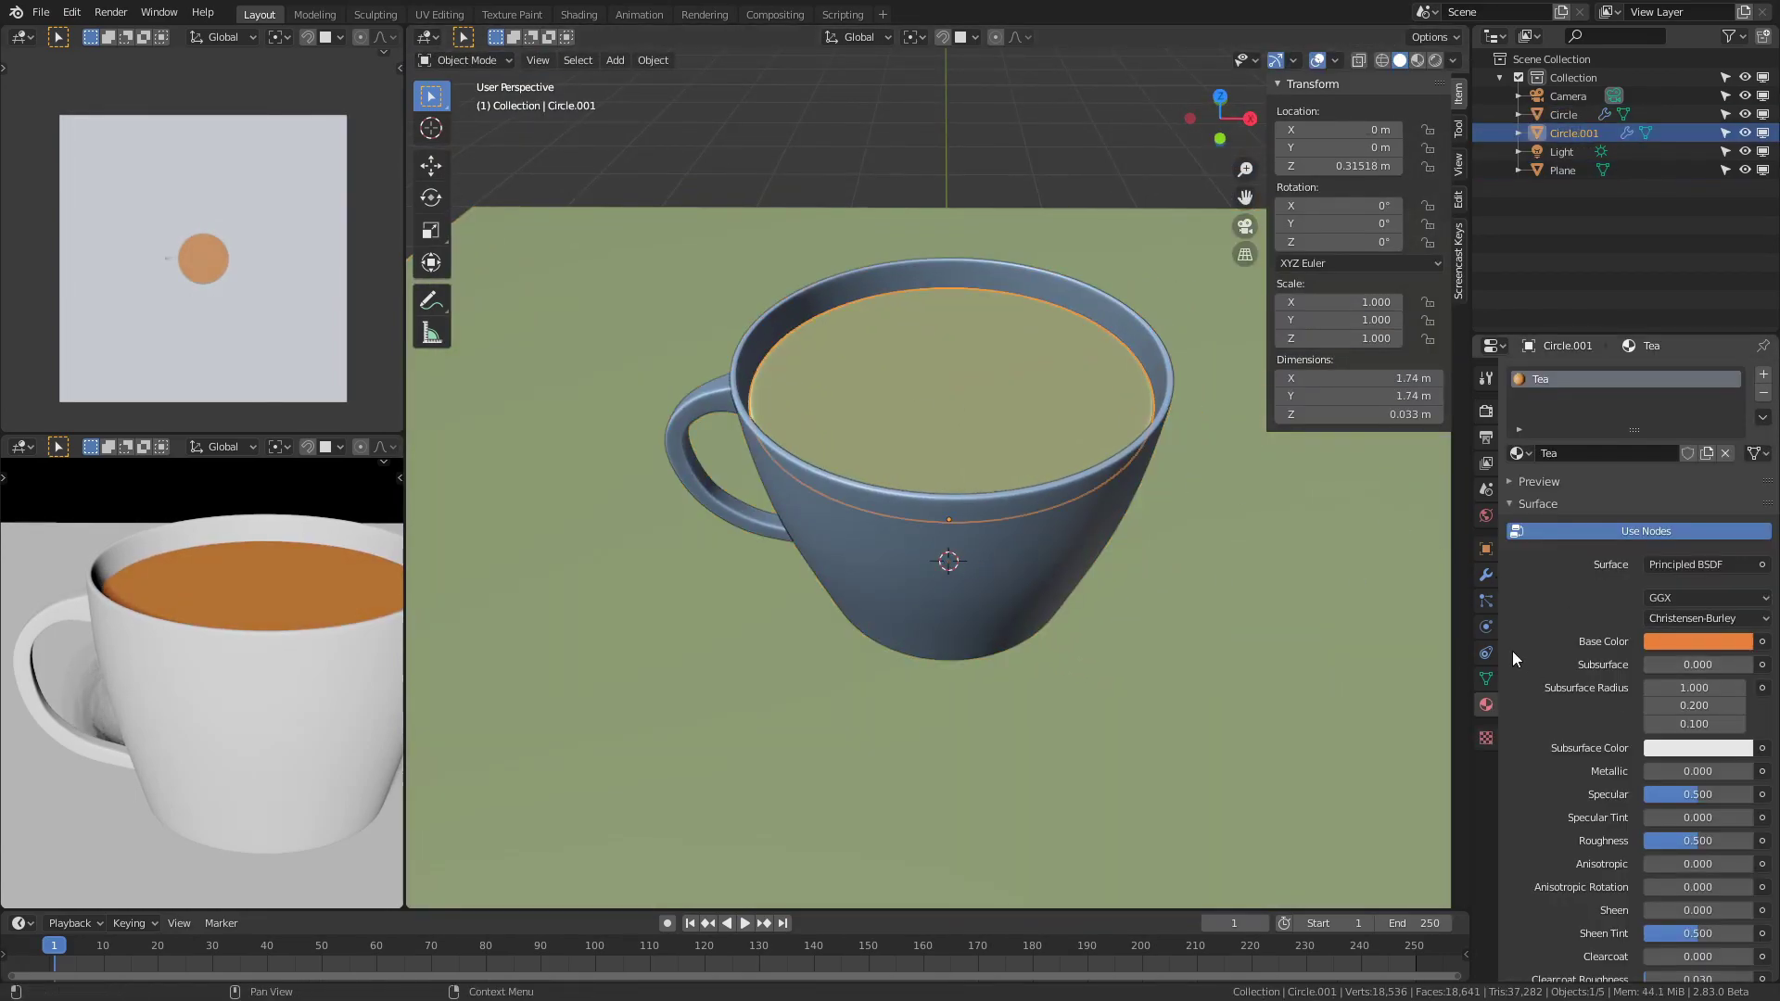
Create a material on the cup and give it a pale beige base color.
left_click(1104, 515)
left_click(1575, 454)
left_click_drag(1691, 468, 1629, 457)
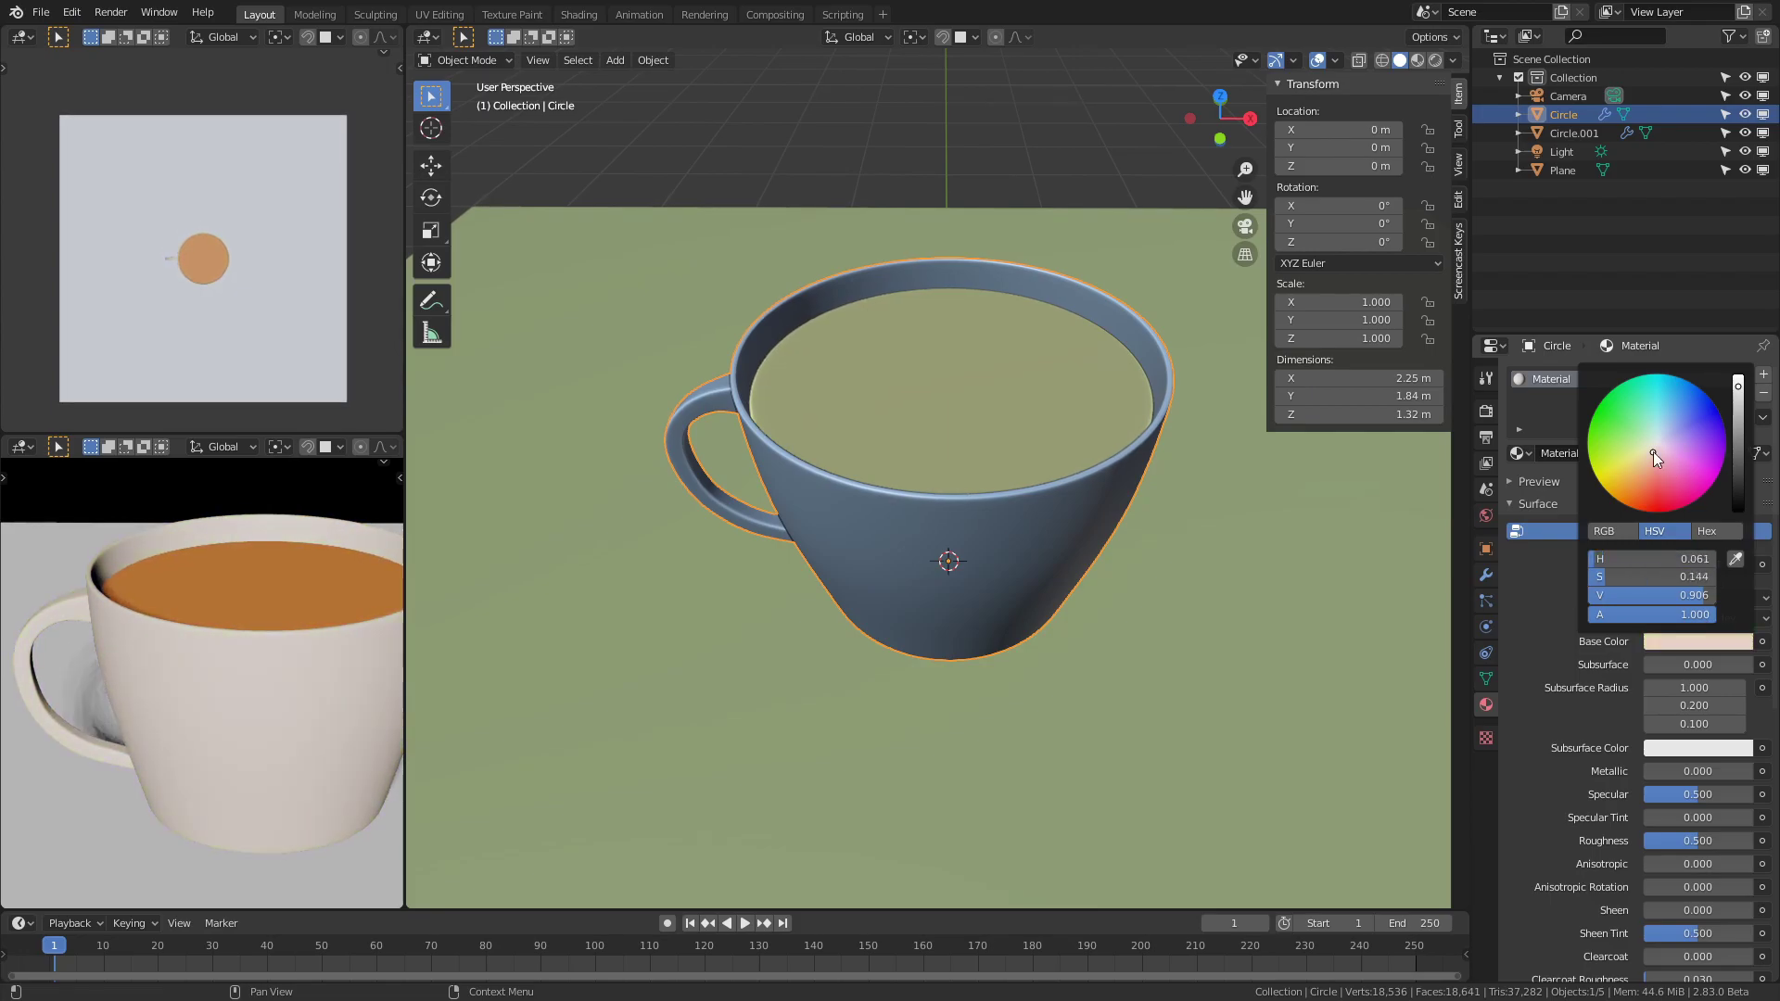
Set the cup's Solidify rim material offset to 1 and add a yellow-gold material named Rim with metallic 1.000.
left_click(1486, 575)
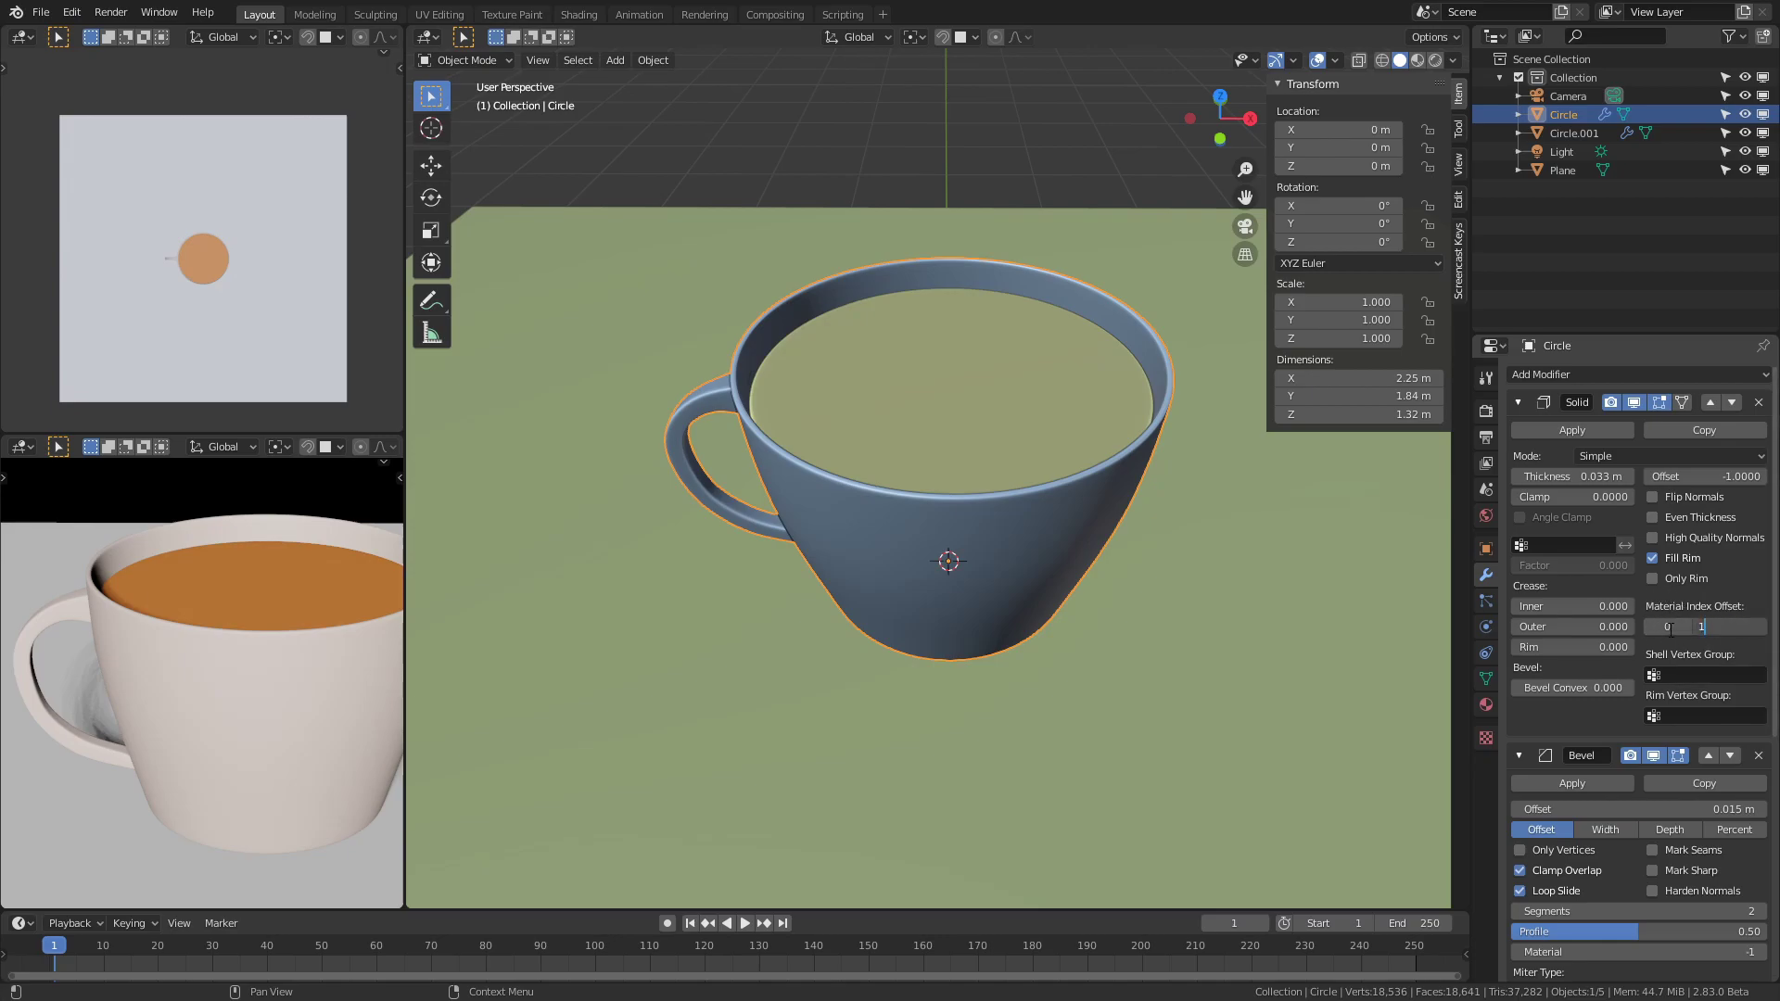
left_click(1486, 704)
left_click(1763, 375)
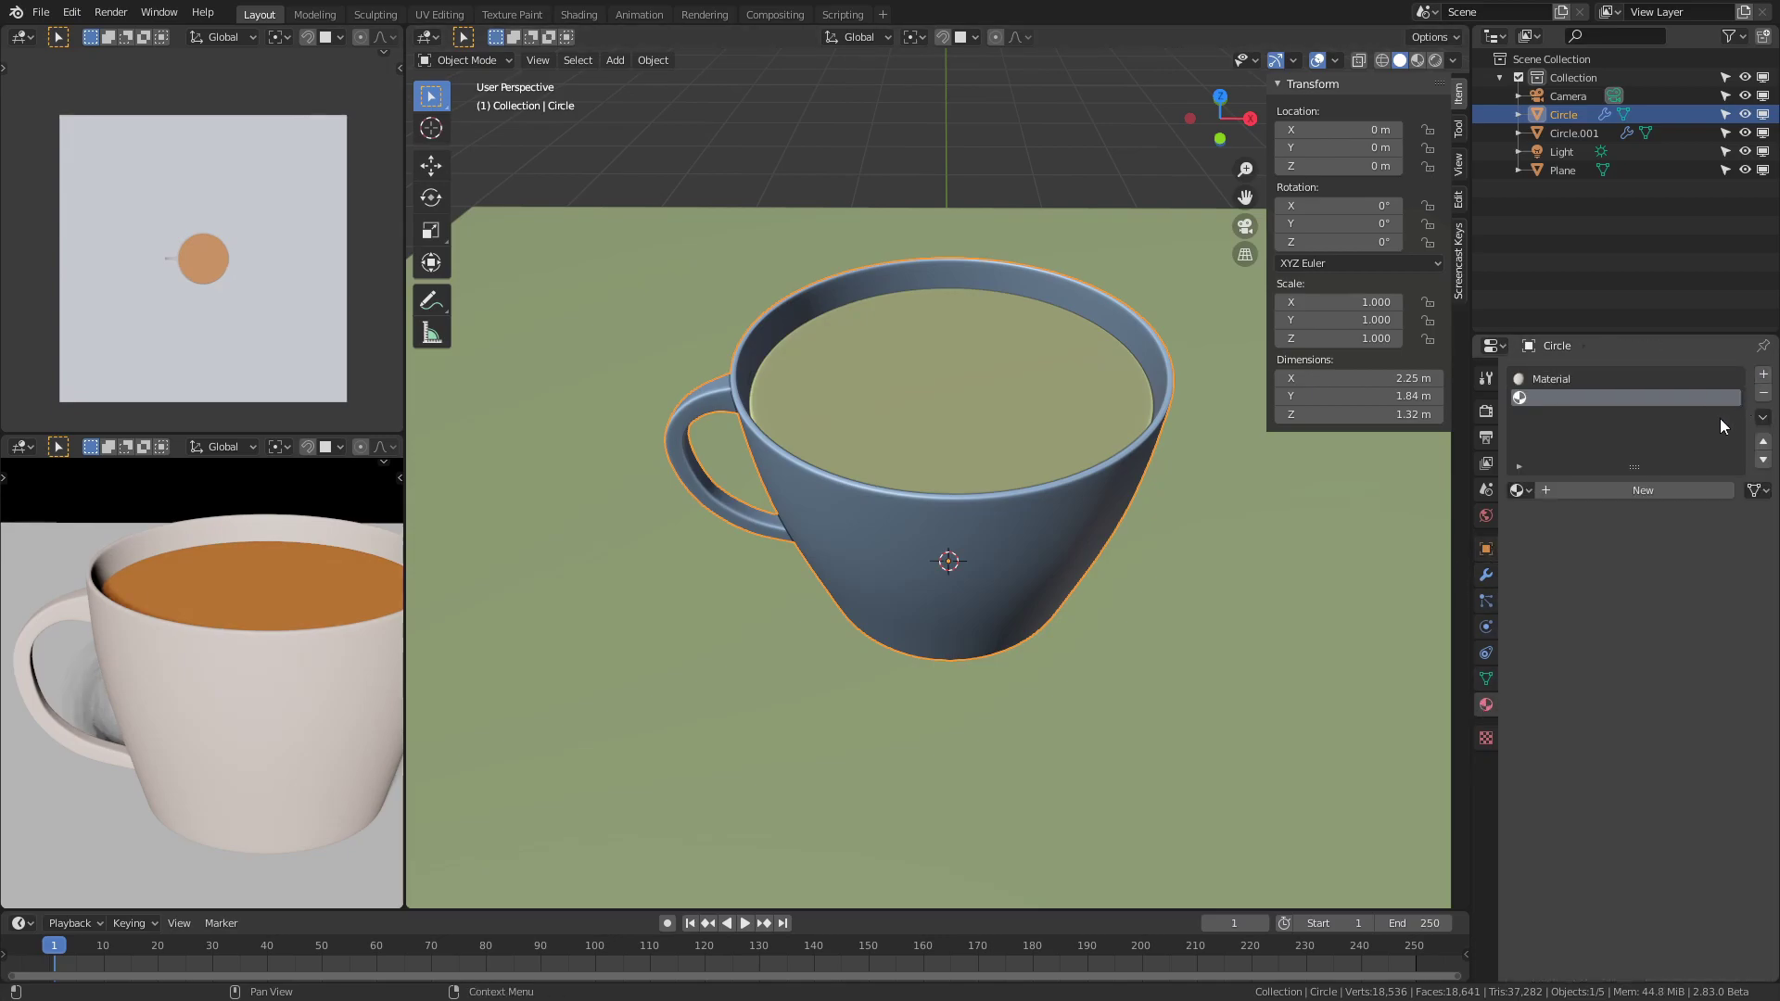
double_click(1594, 493)
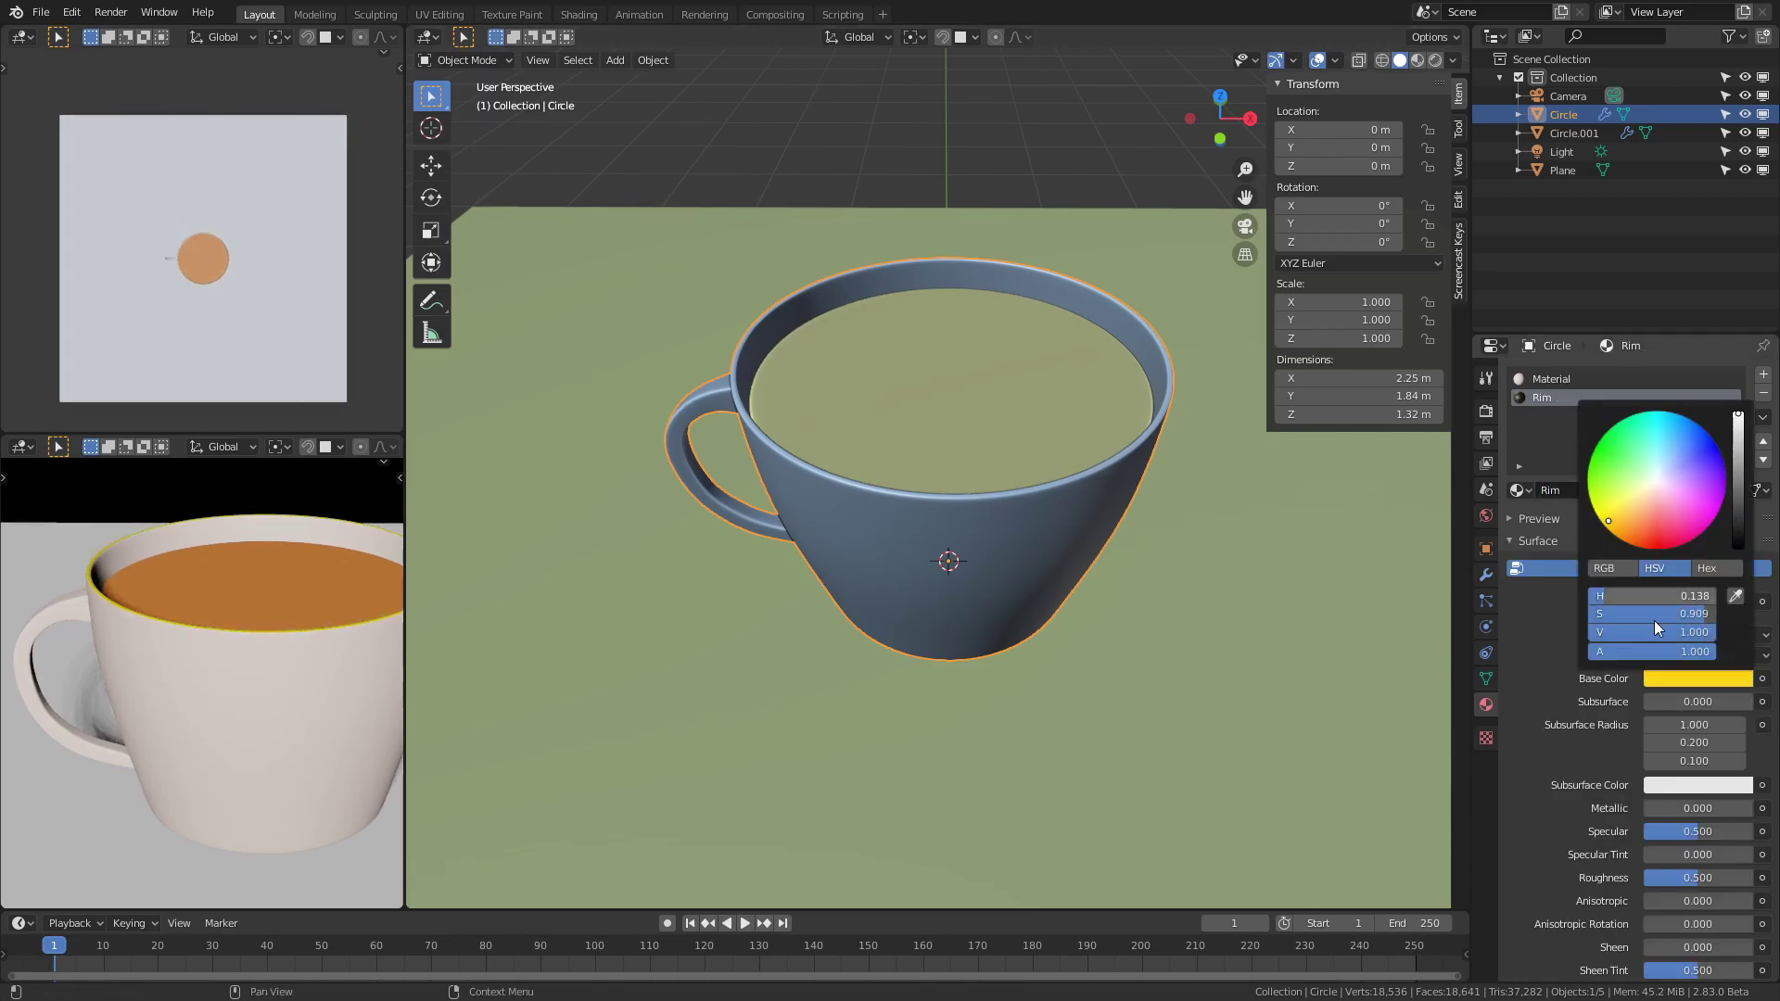
left_click(1697, 677)
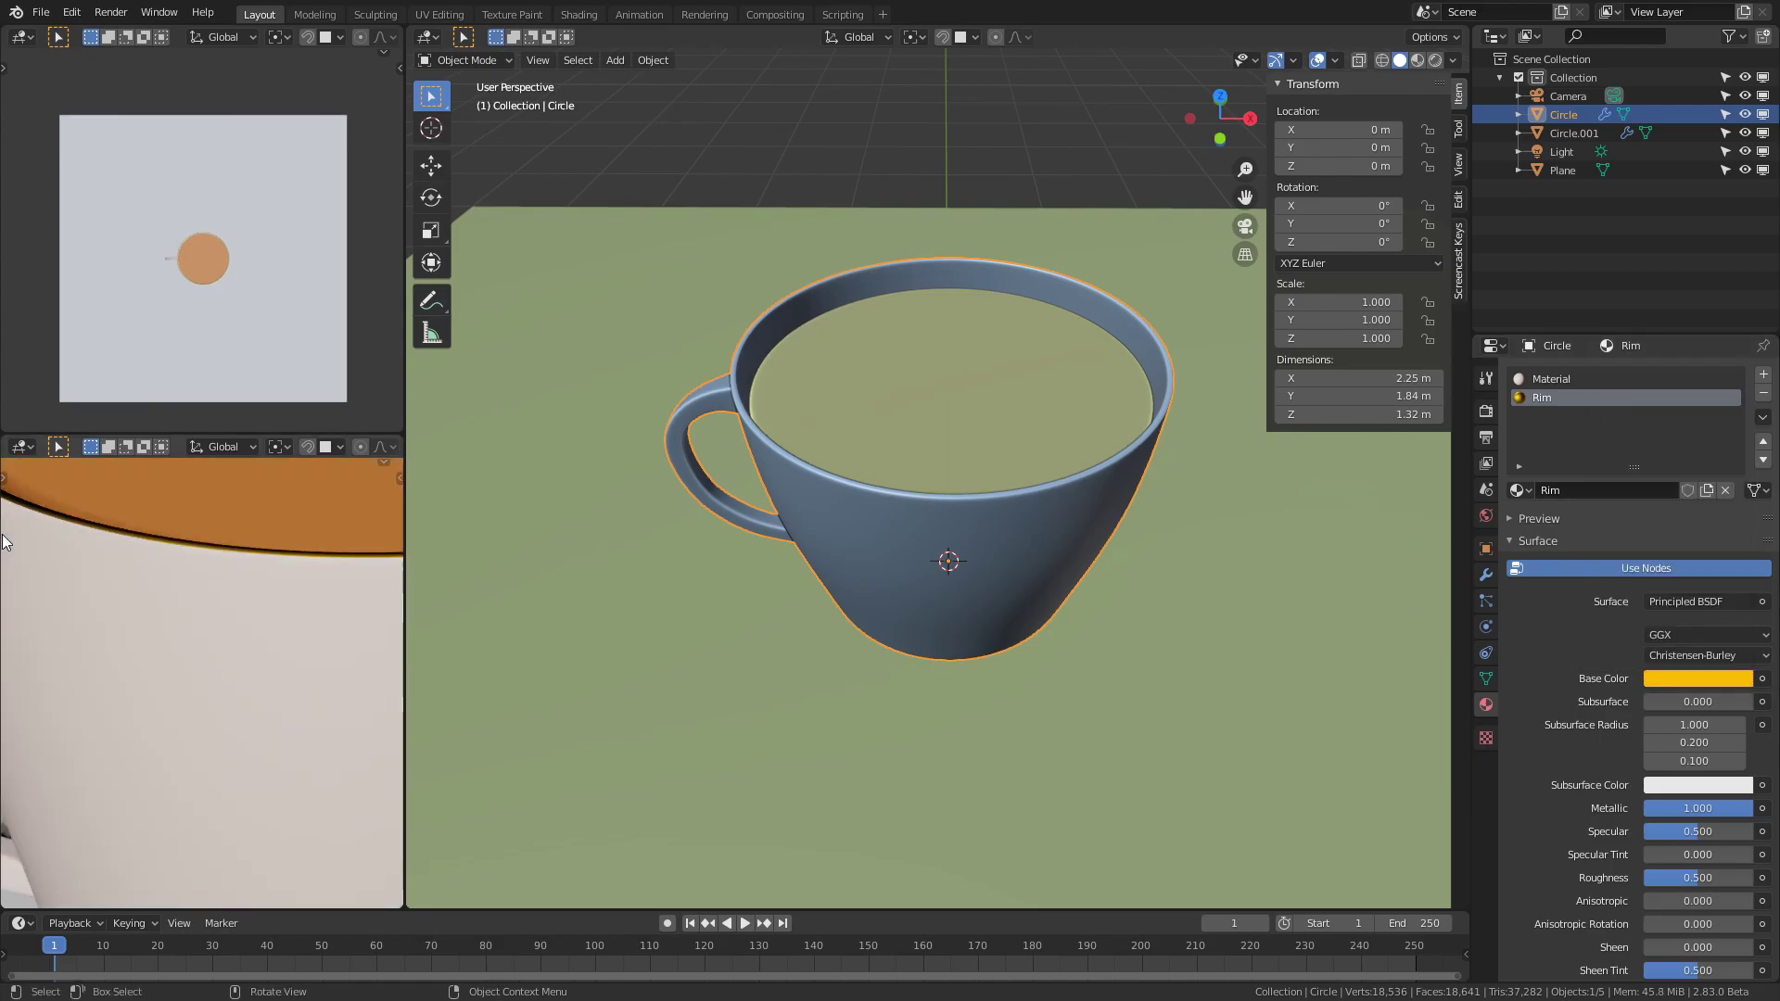
Shape a flared saucer about 3.4 m across beneath the cup from a new circle.
middle_click_drag(982, 482, 1032, 422)
scroll(1115, 502, "up", 3)
scroll(1114, 502, "down", 3)
key("s")
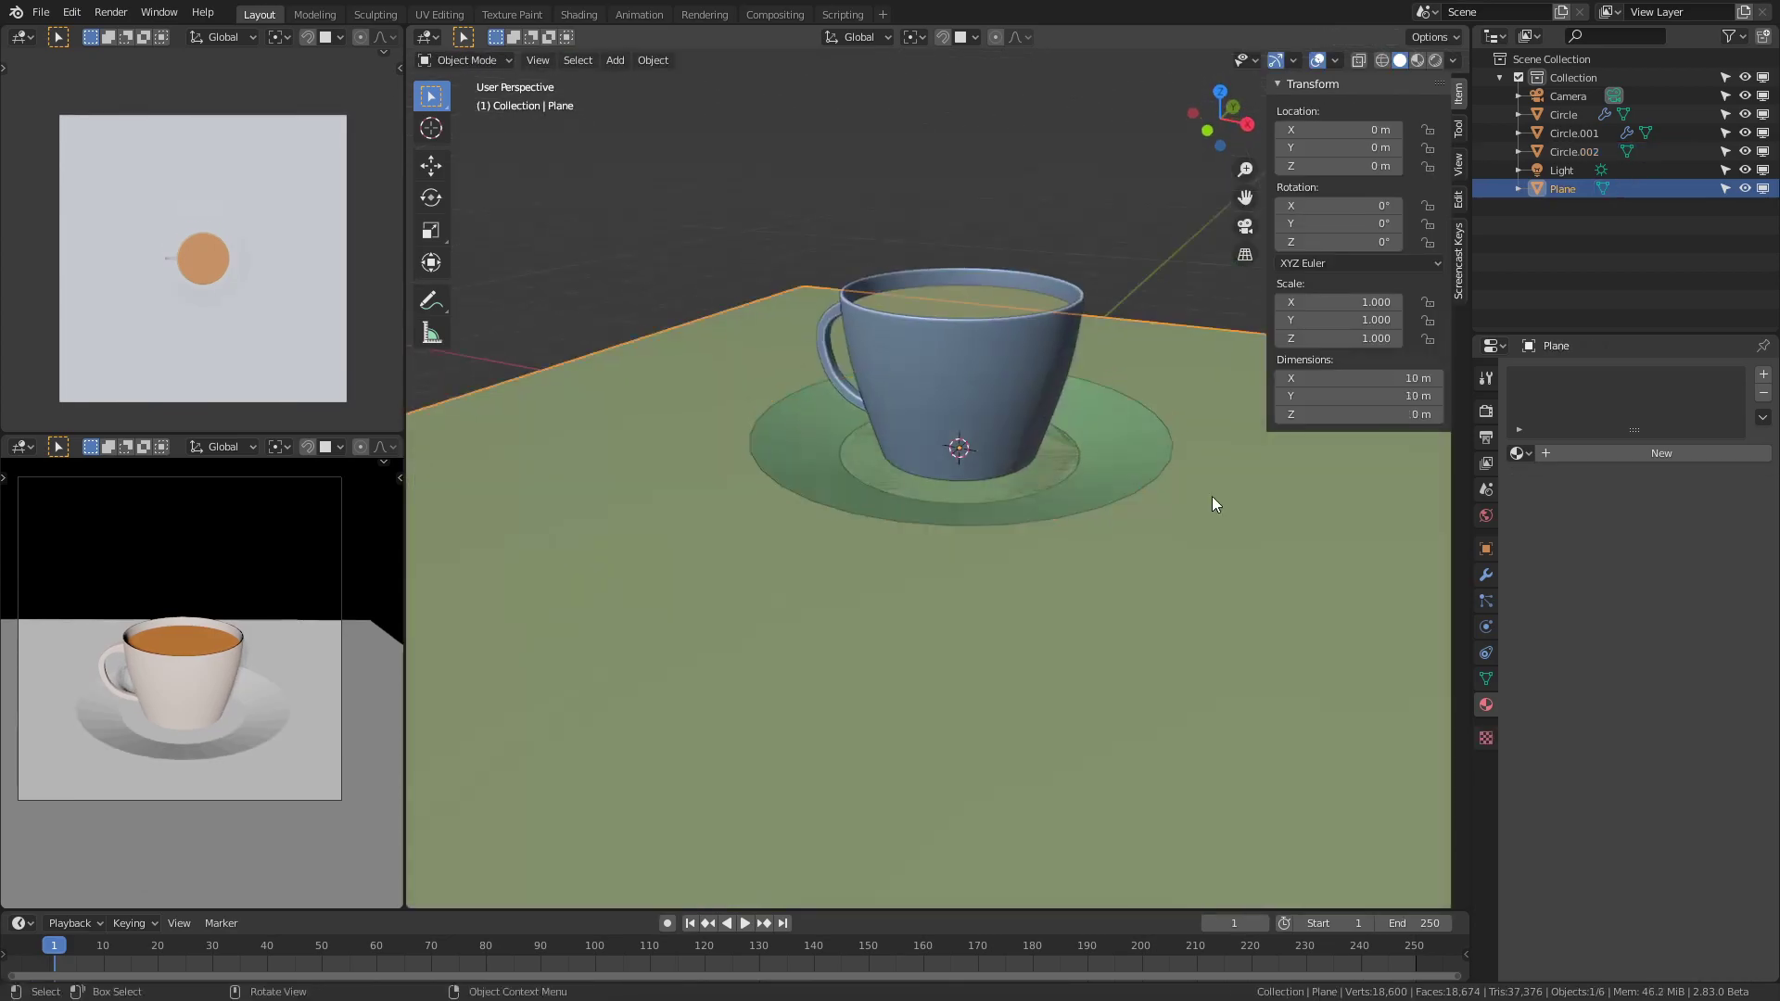
Copy the cup's modifiers onto the saucer and give it a level 2 Subdivision Surface modifier.
left_click(1212, 504)
scroll(1244, 537, "up", 4)
left_click(1049, 315, "shift")
left_click(1146, 556)
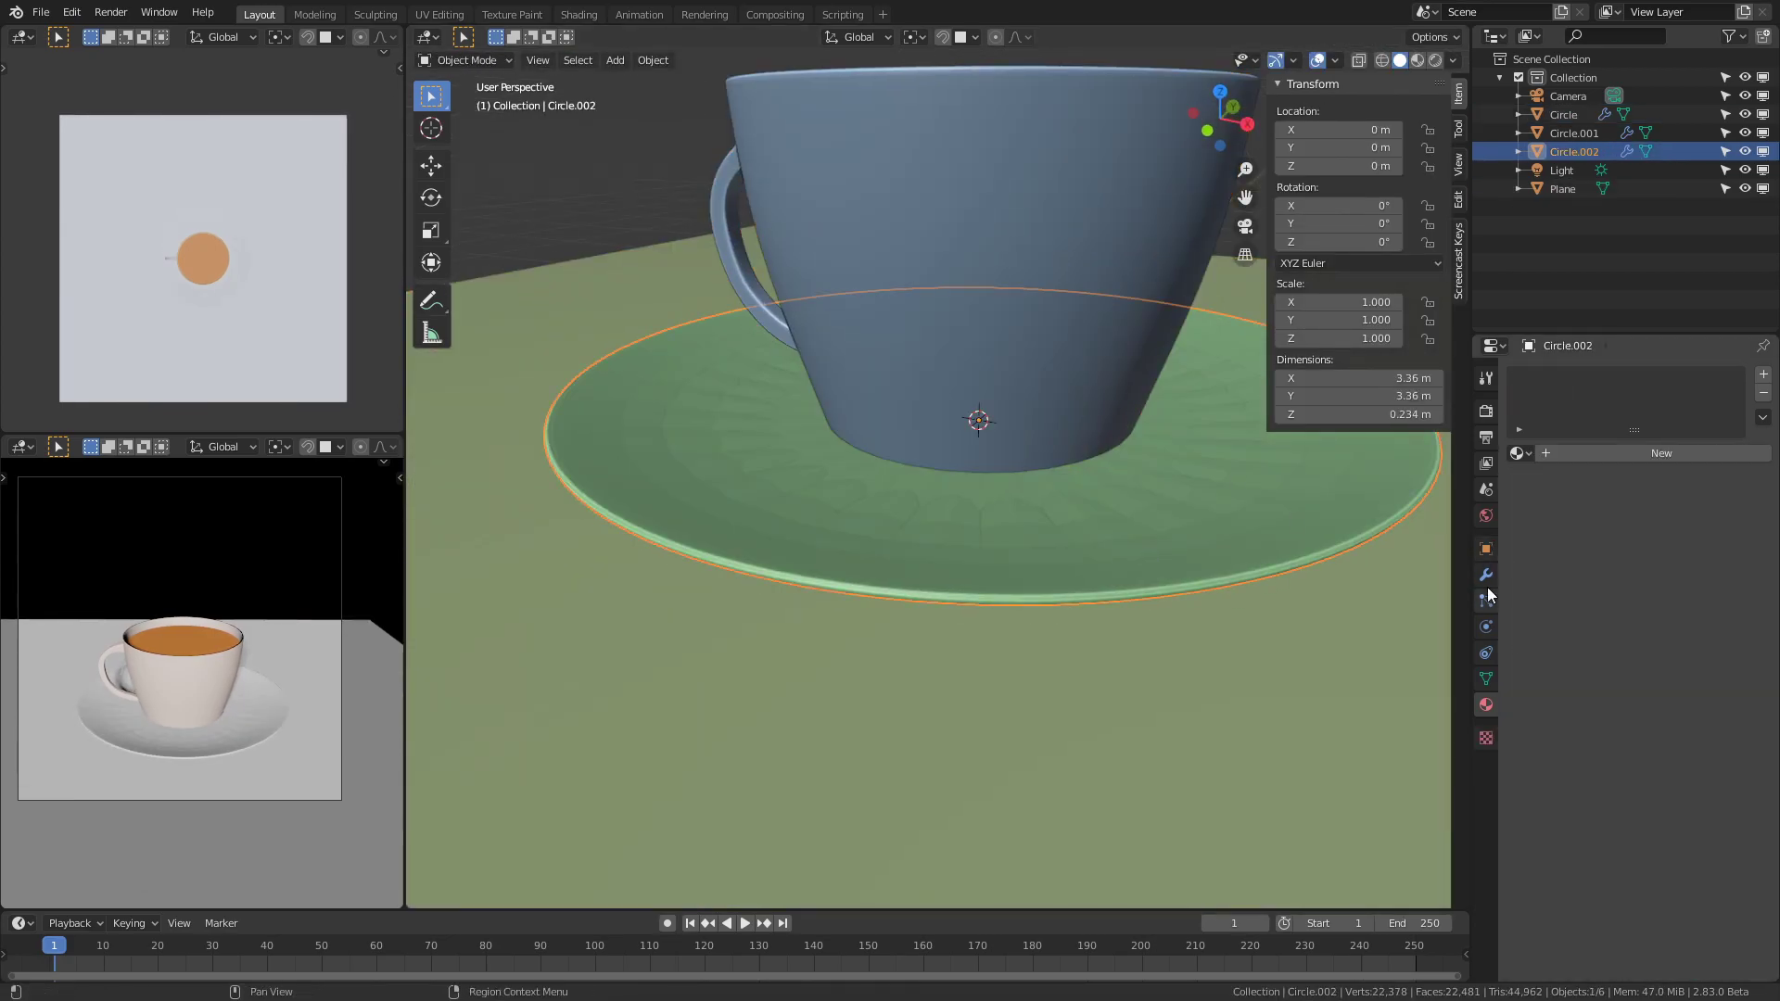
left_click(1486, 577)
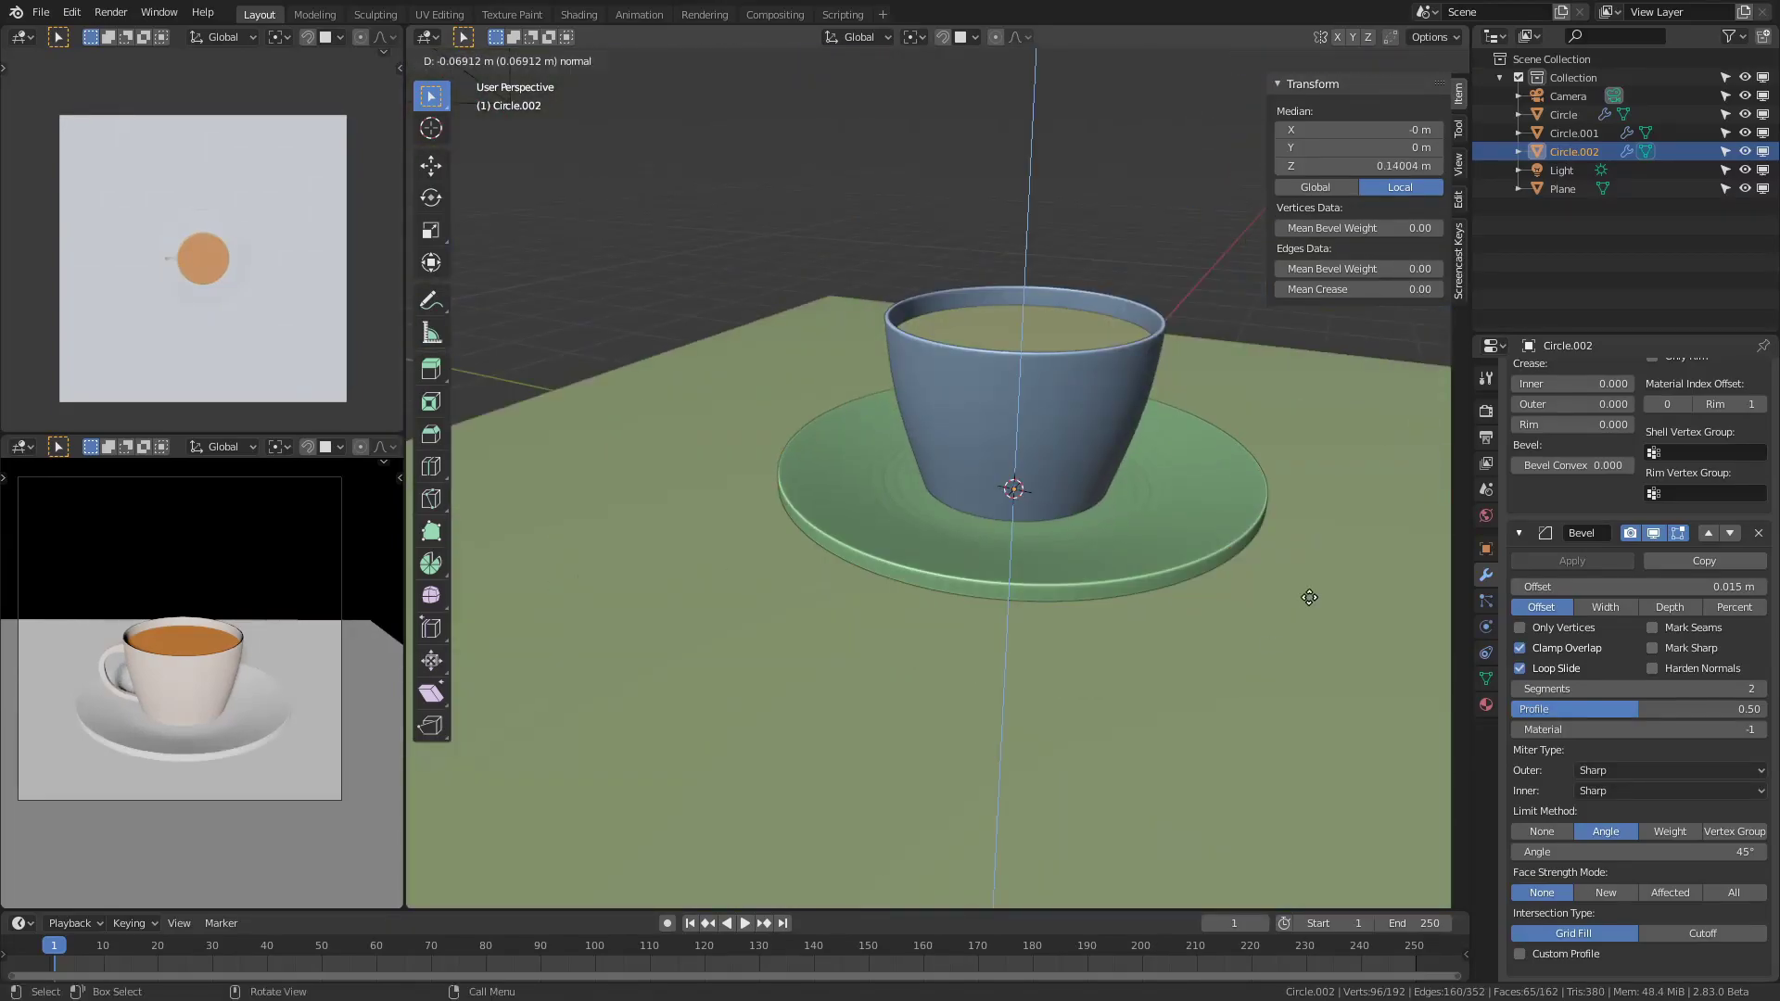
key("ctrl+2")
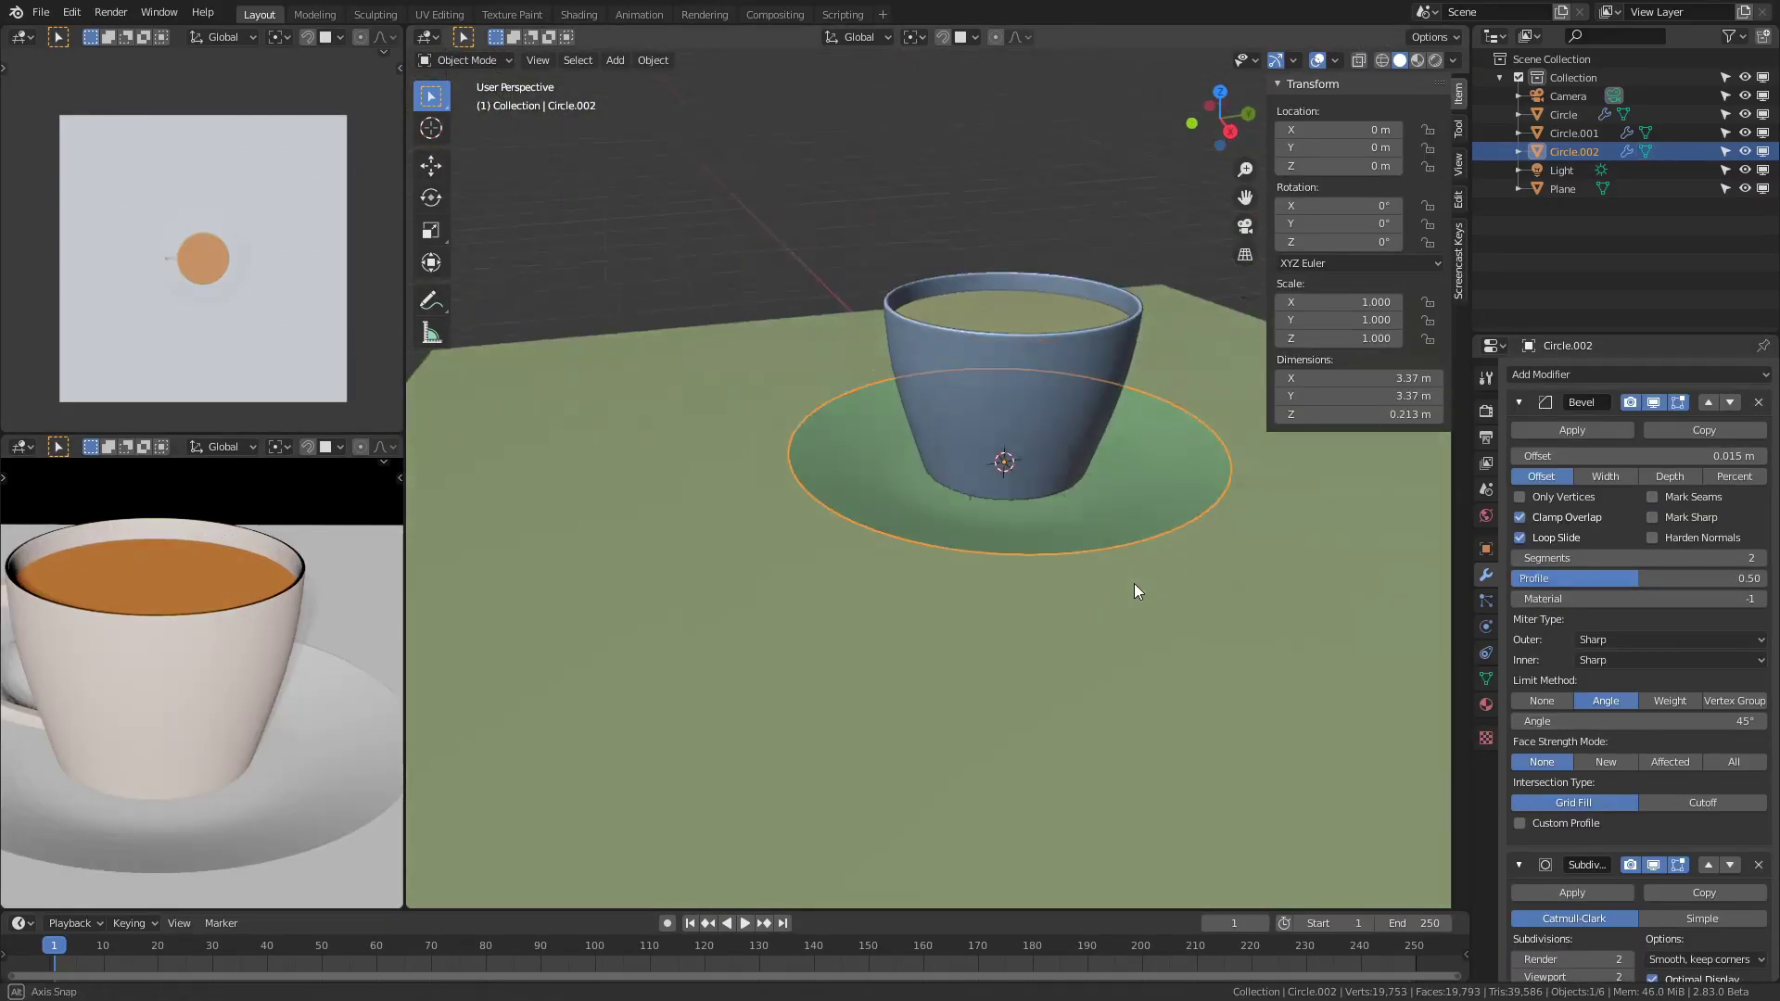
Extrude the saucer's centre face along Z beneath the cup's base.
scroll(1136, 592, "up", 5)
left_click(1414, 660)
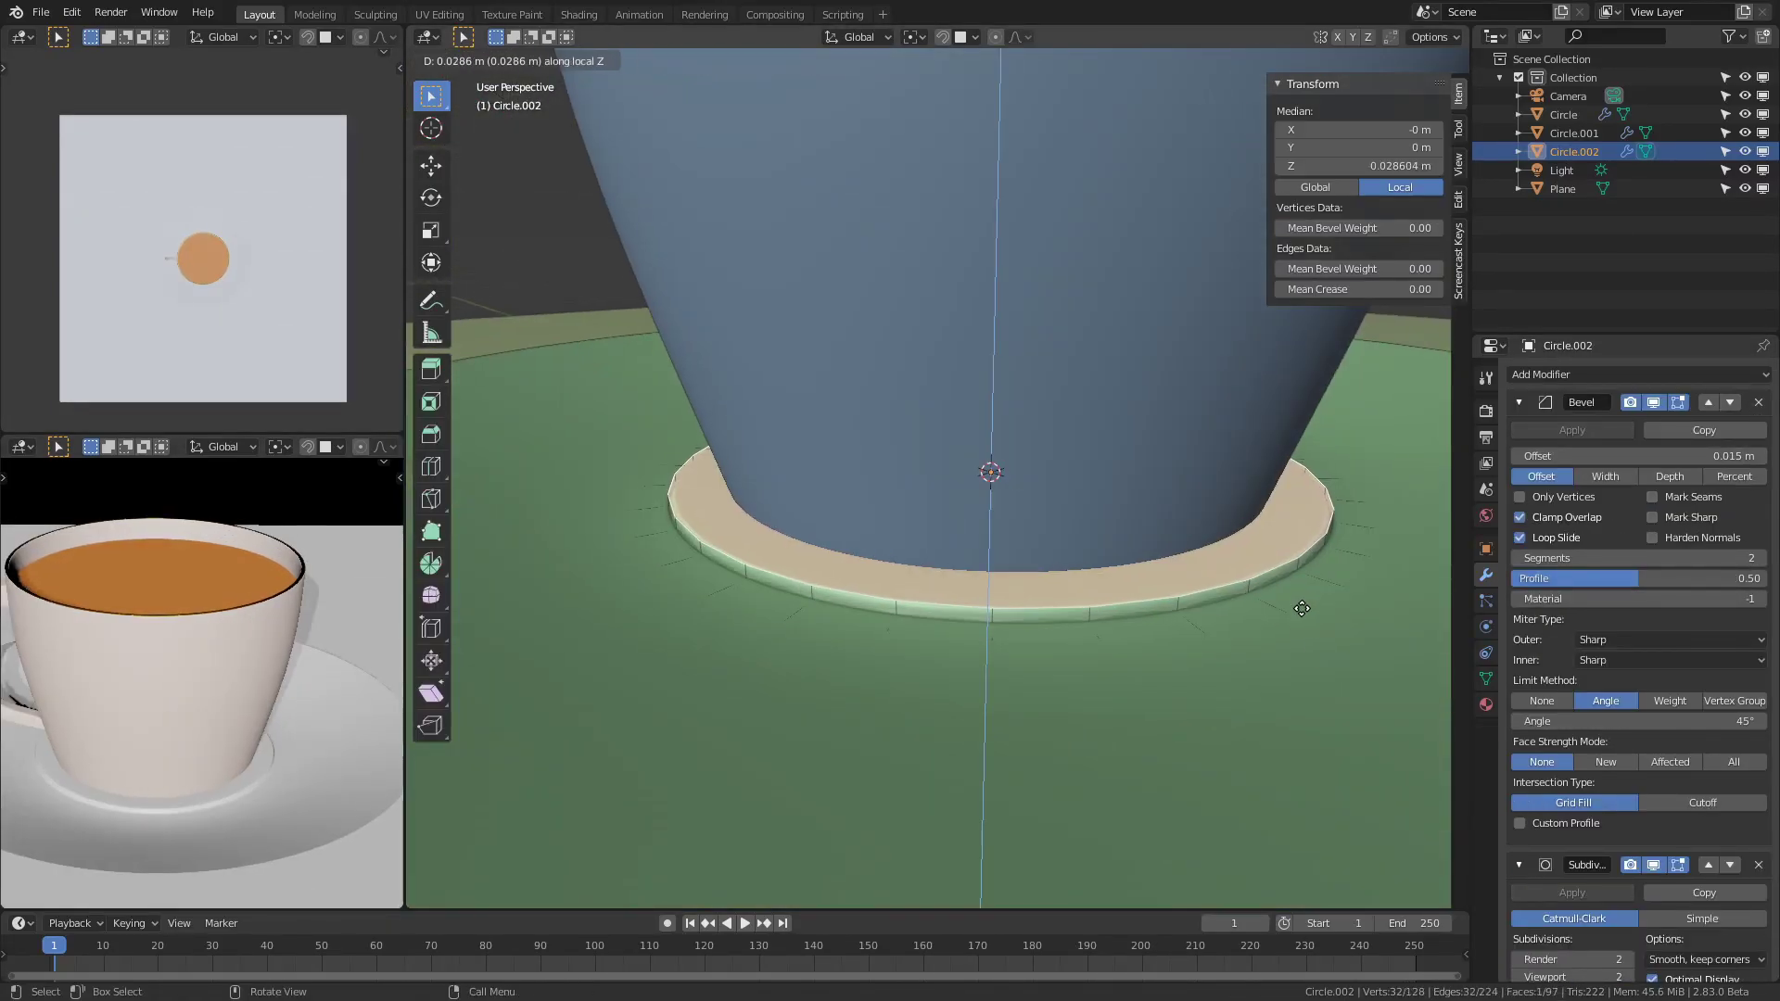
key("Tab")
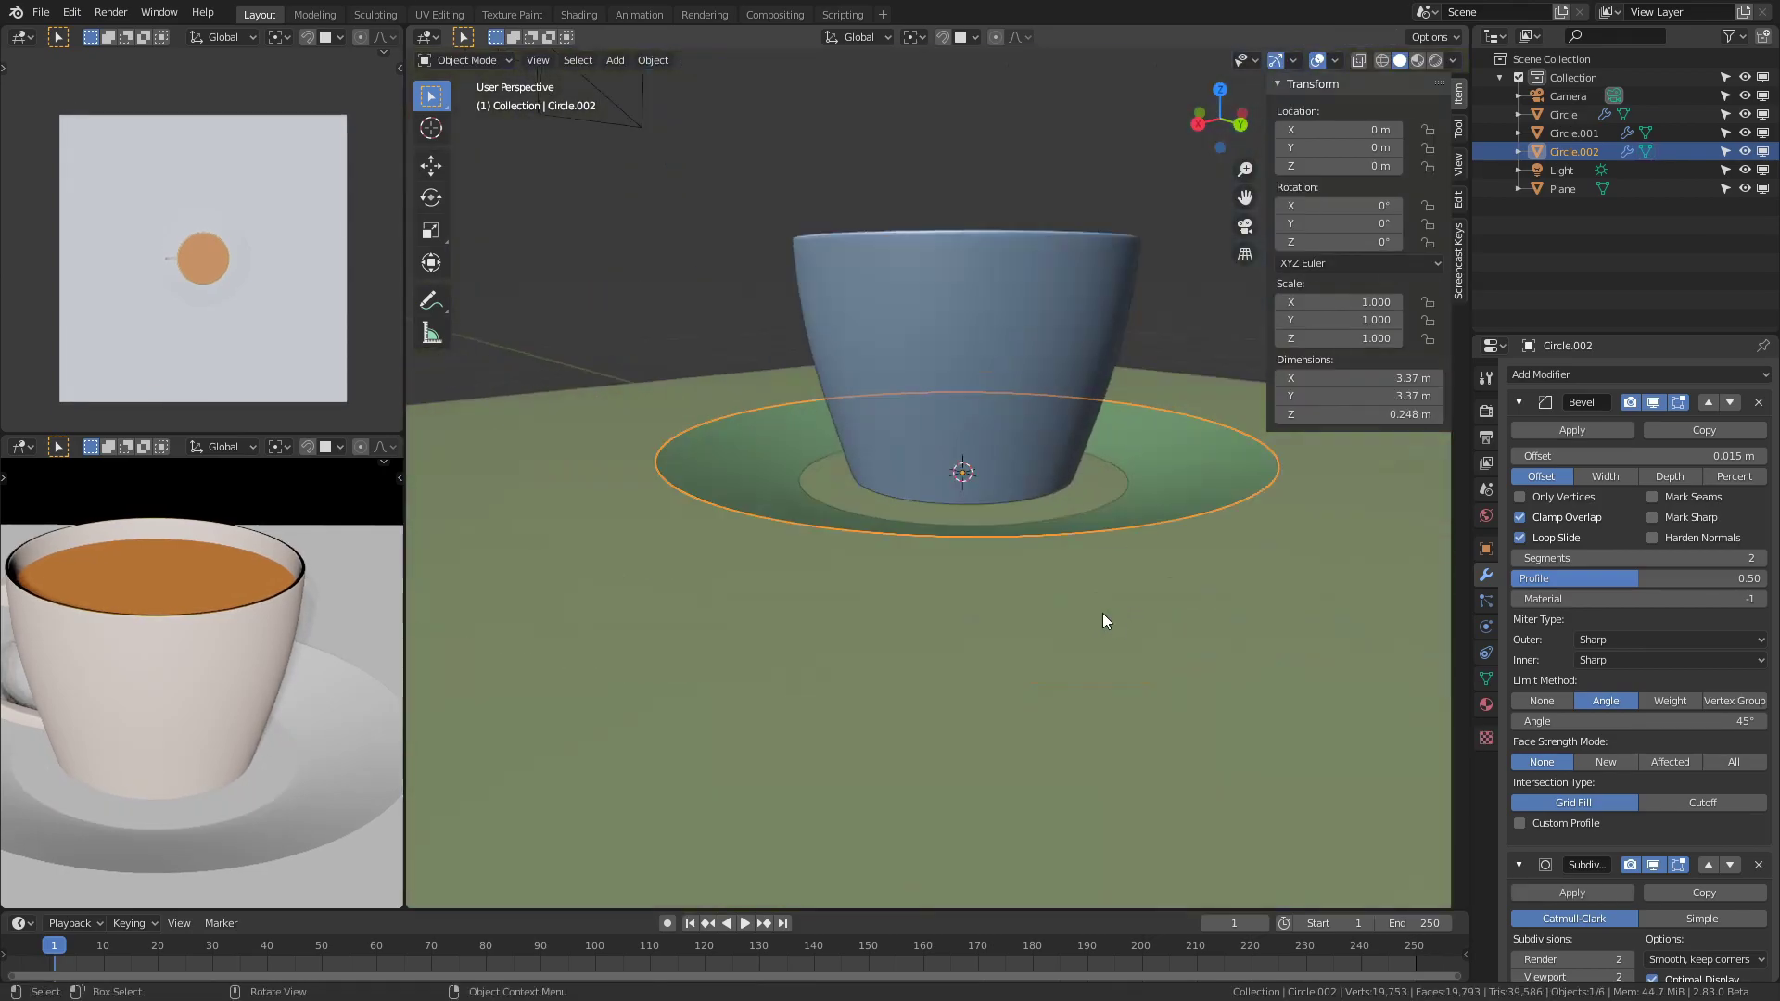
Raise the saucer about 0.05 m along Z and move the cup with its drink to rest on it.
key("g")
key("z")
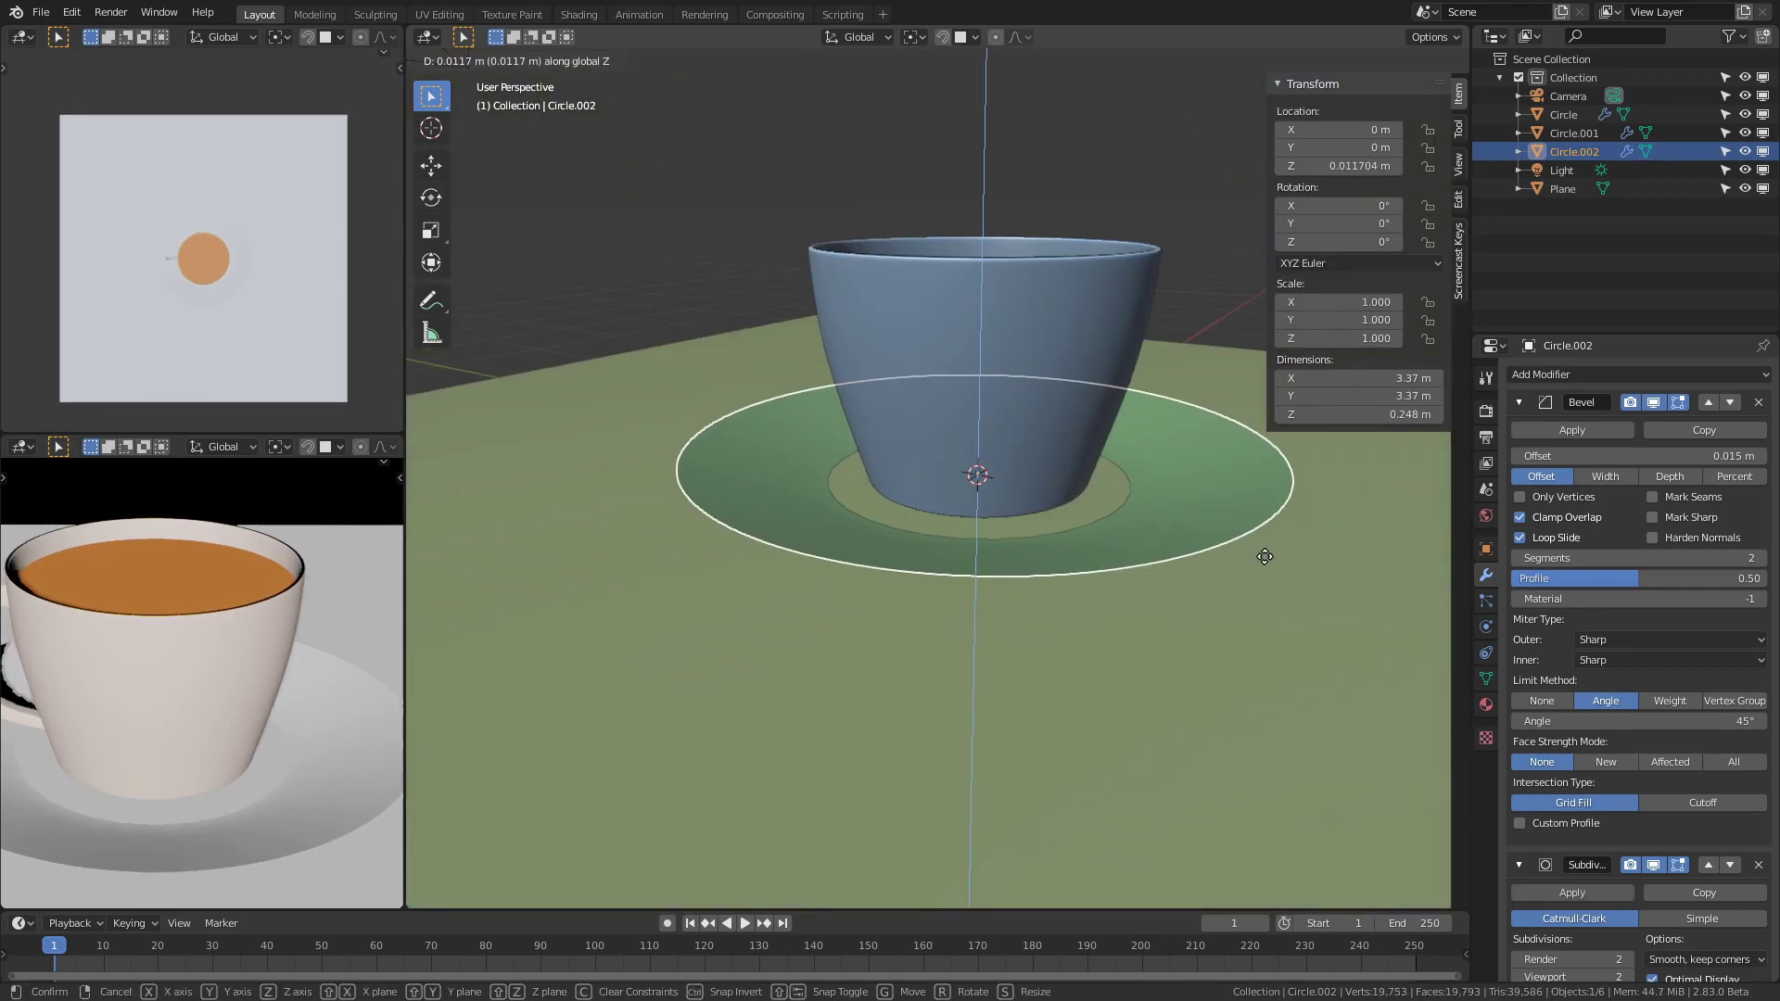
left_click(1094, 476)
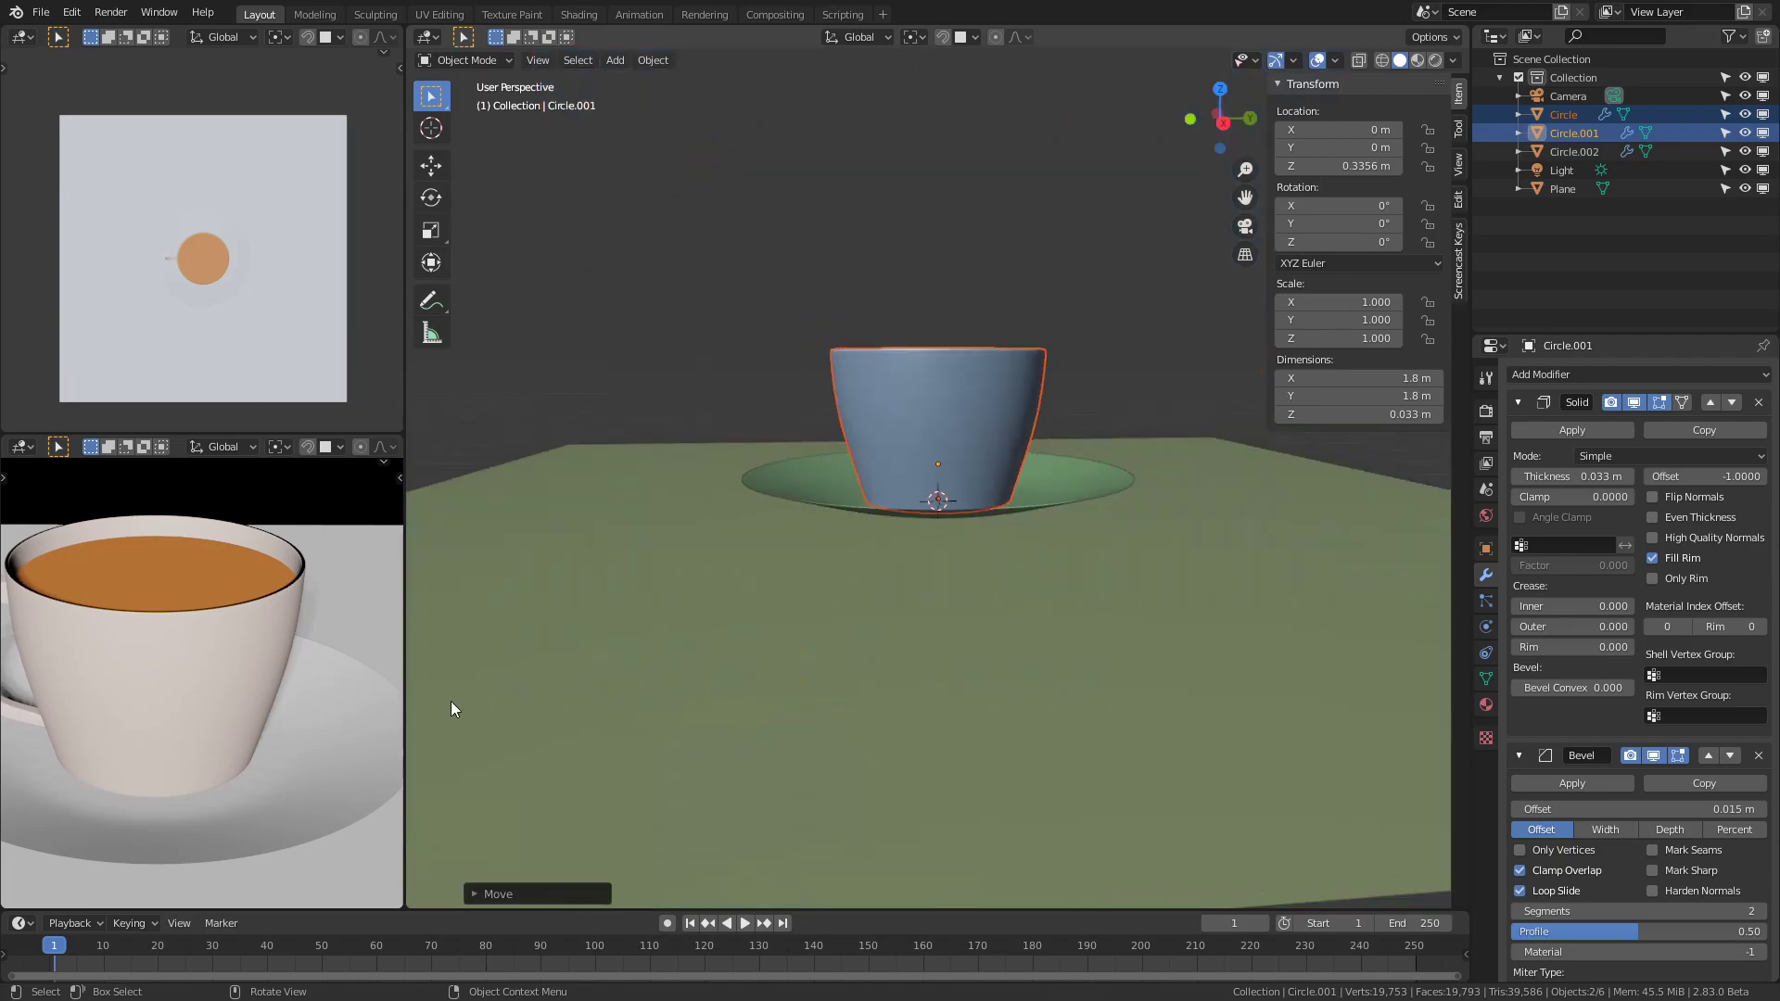
Switch the render engine to Cycles and preview the cup and saucer.
scroll(371, 696, "down", 2)
left_click(1486, 410)
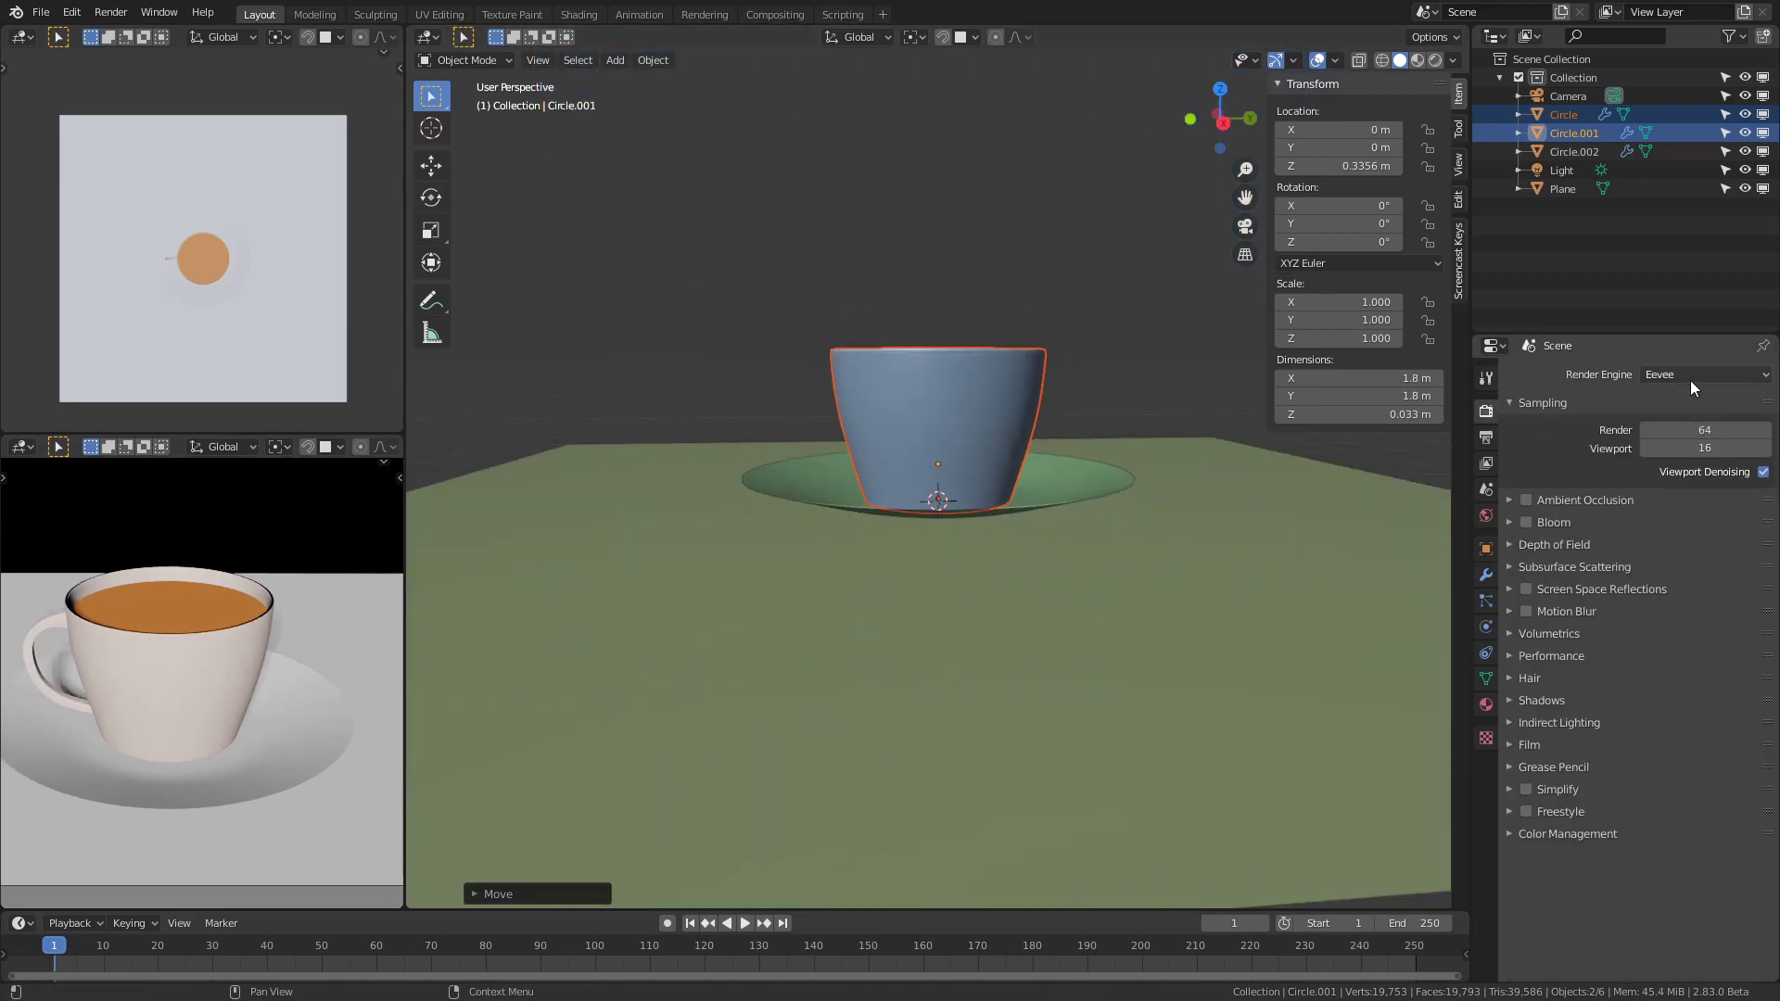
left_click(1693, 377)
left_click(1668, 434)
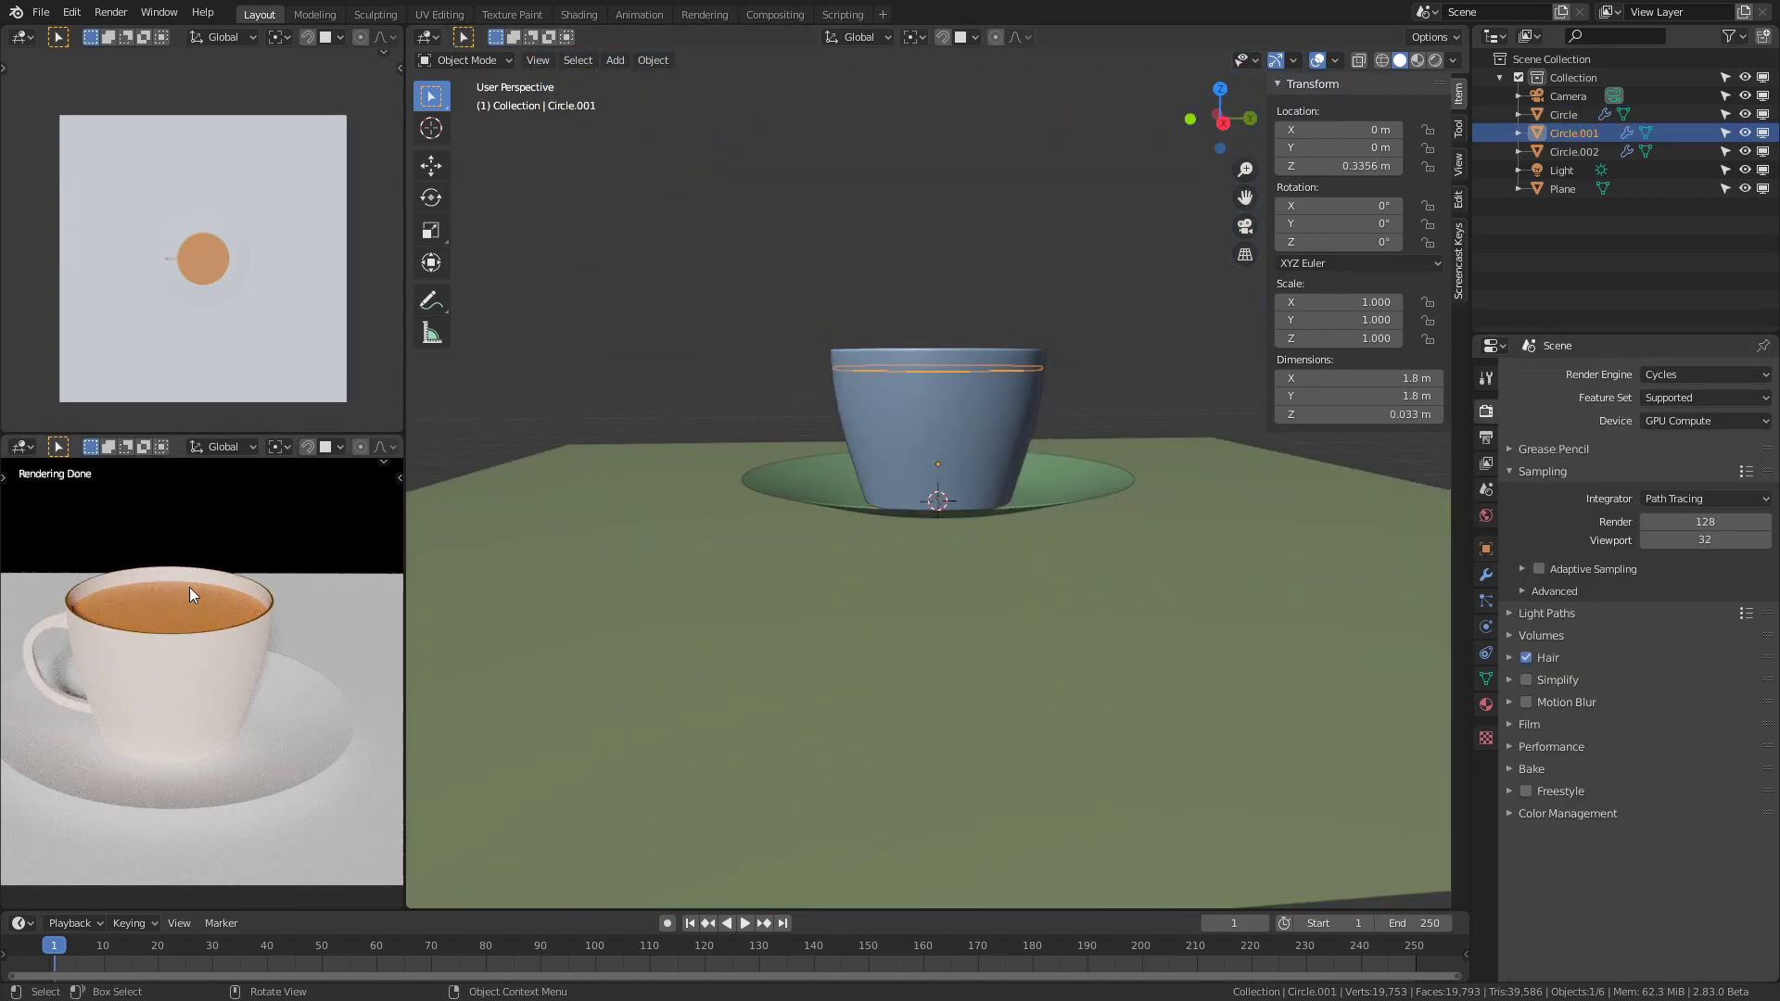
scroll(230, 562, "down", 2)
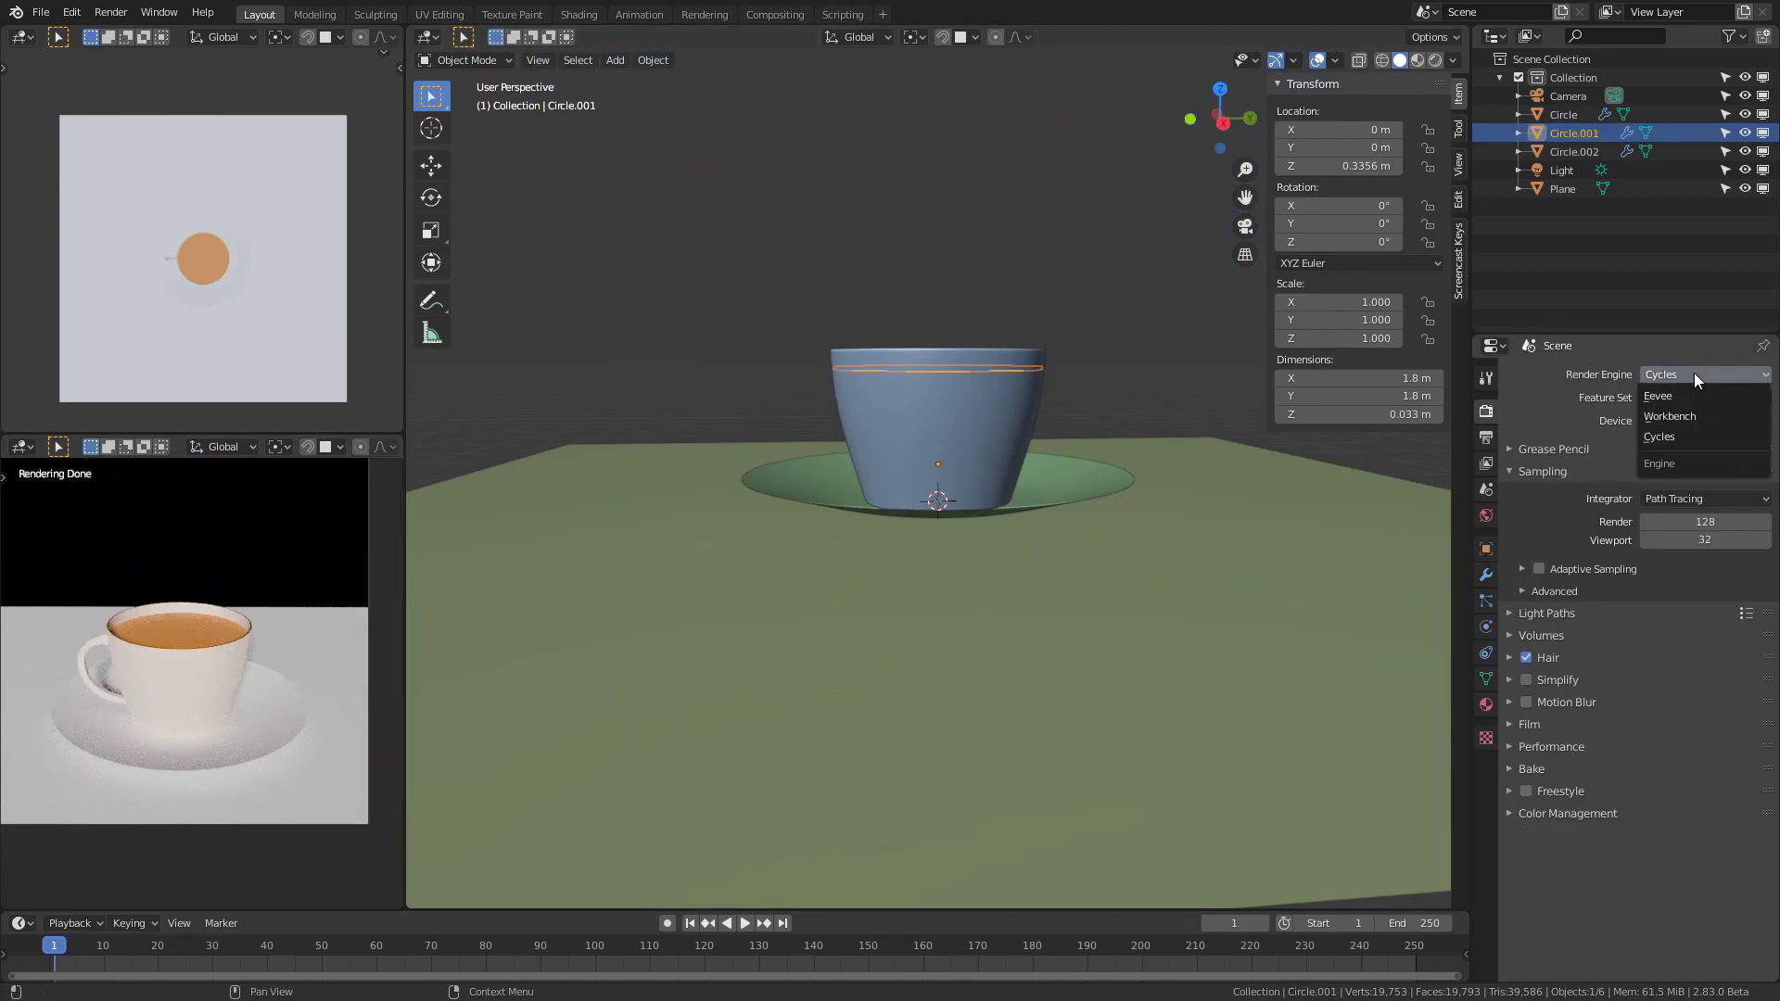
Give the saucer thickness with a Solidify modifier placed ahead of its Bevel modifier.
left_click(1084, 487)
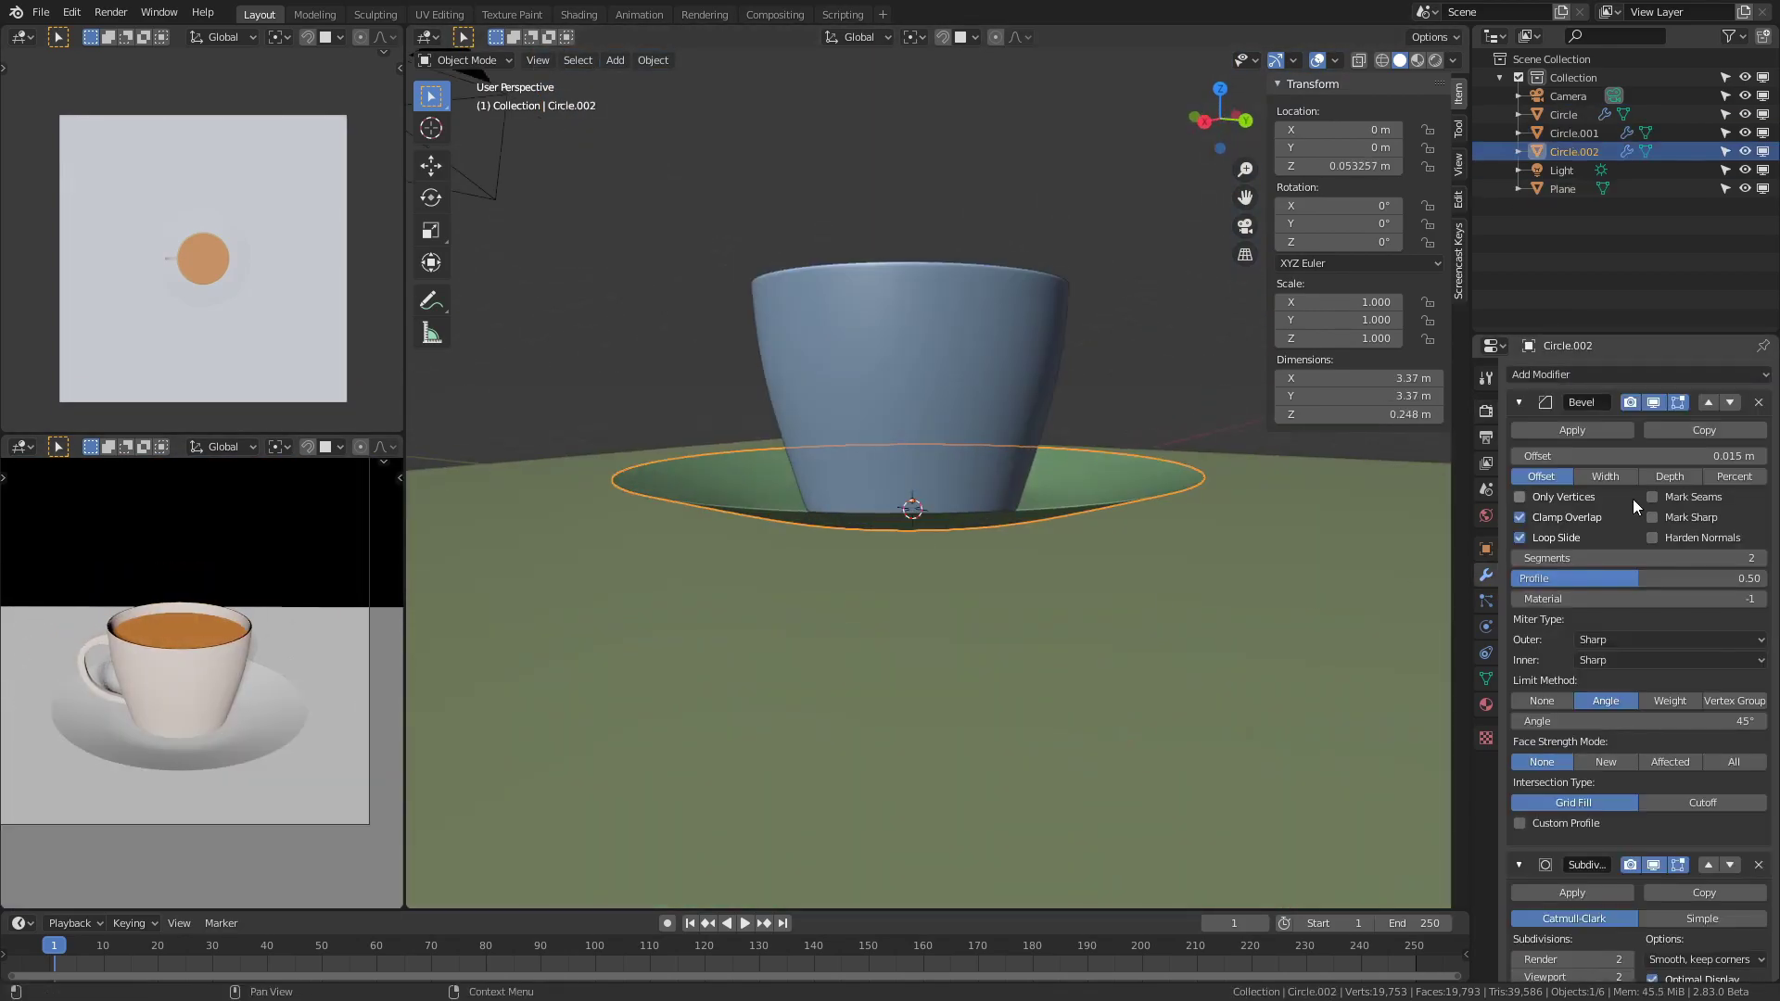
right_click(834, 552)
scroll(1730, 730, "down", 3)
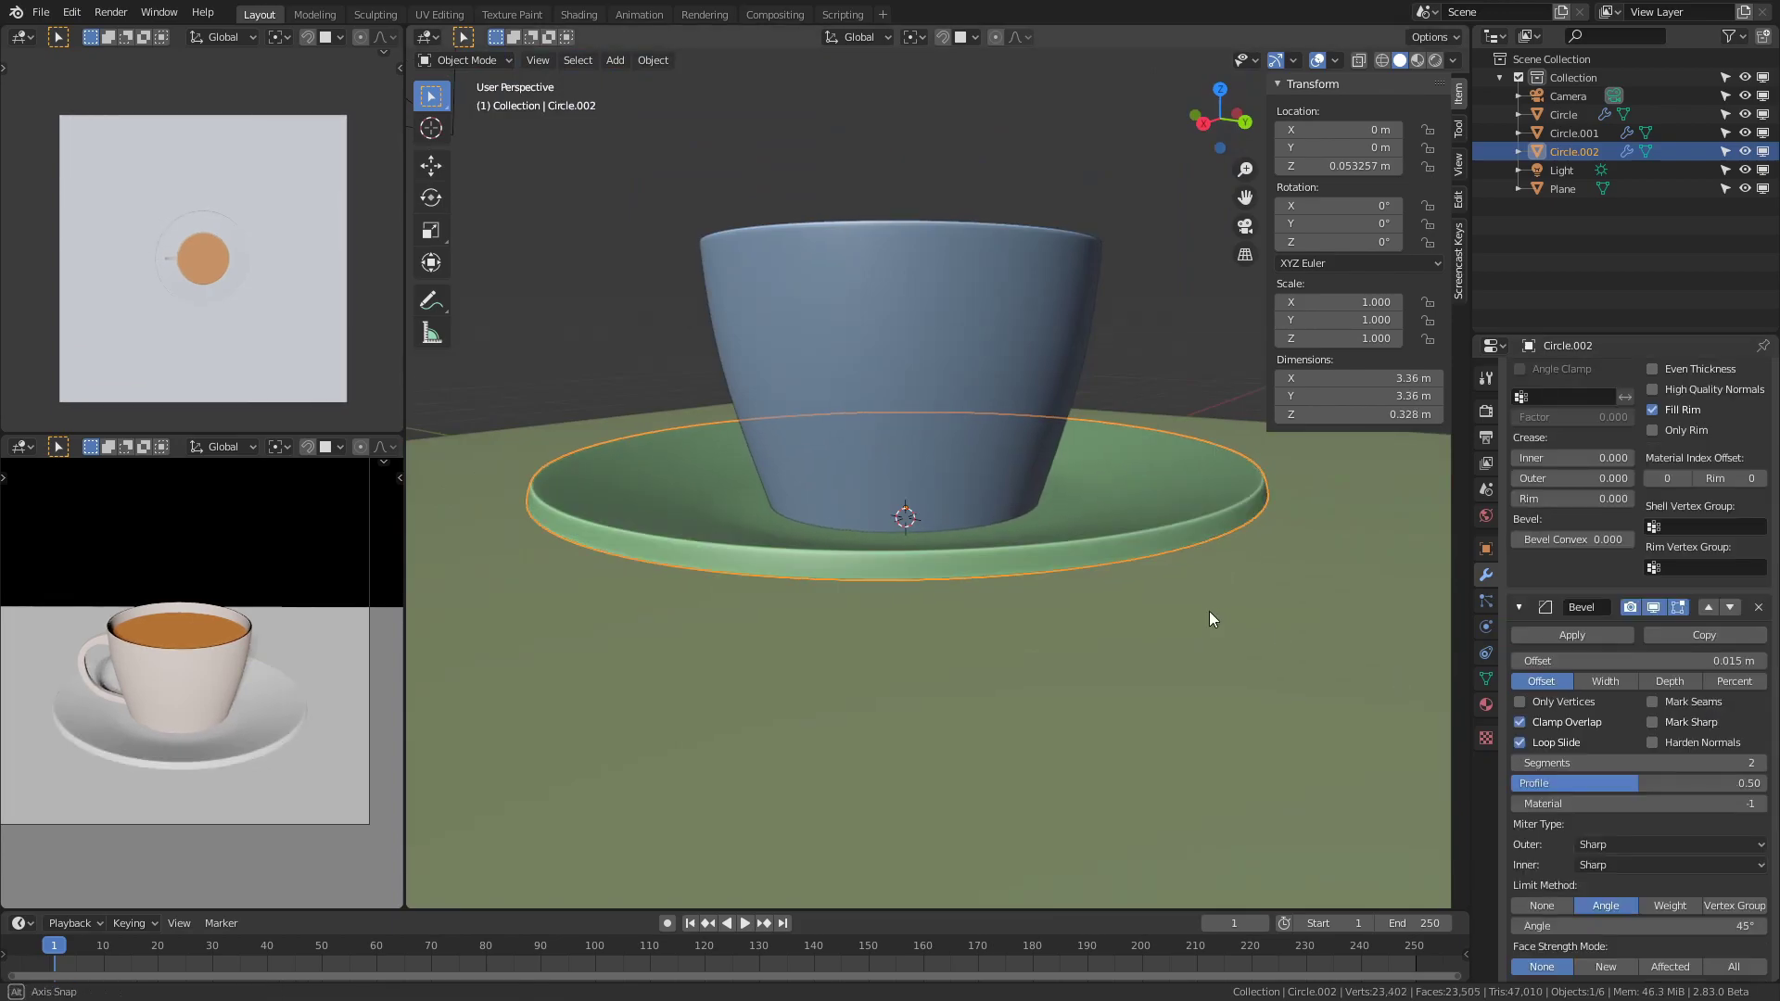
scroll(1212, 615, "up", 2)
mouse_move(1023, 497)
middle_mouse_down()
mouse_move(1024, 543)
mouse_move(1001, 517)
middle_mouse_up()
Select the ground plane and open its mesh for editing.
left_click(694, 697)
scroll(999, 649, "down", 6)
middle_click_drag(1000, 629, 923, 657)
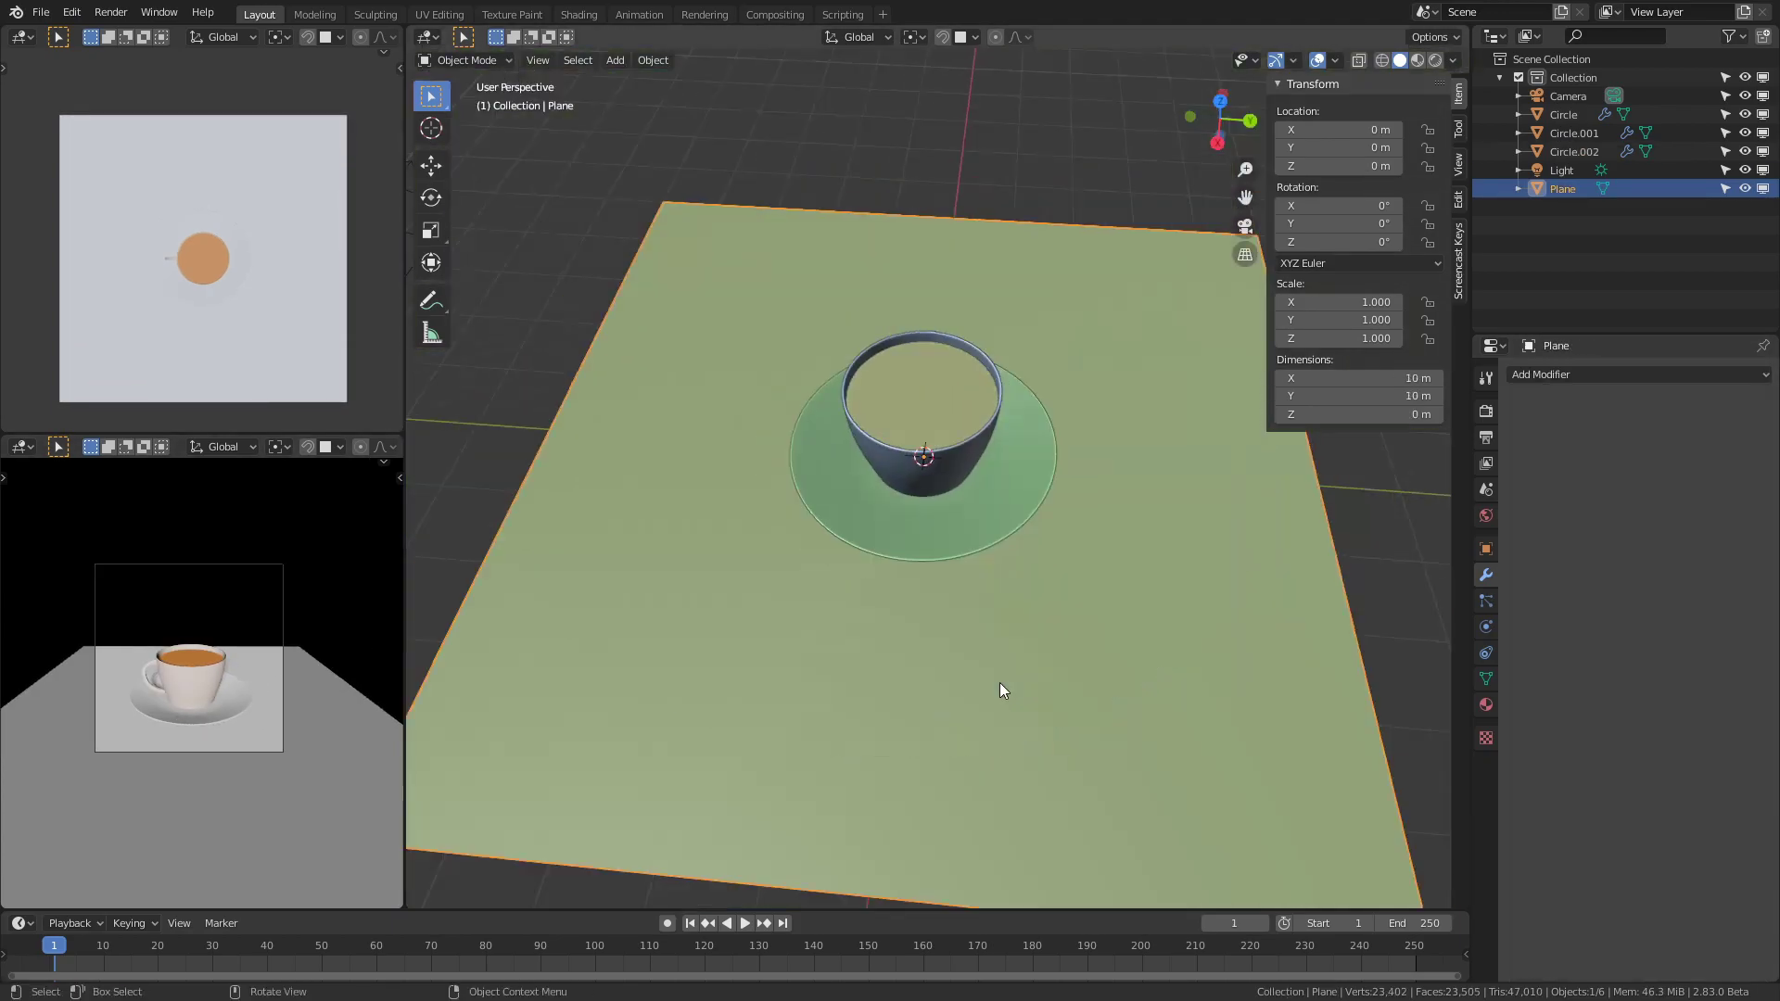
key("Tab")
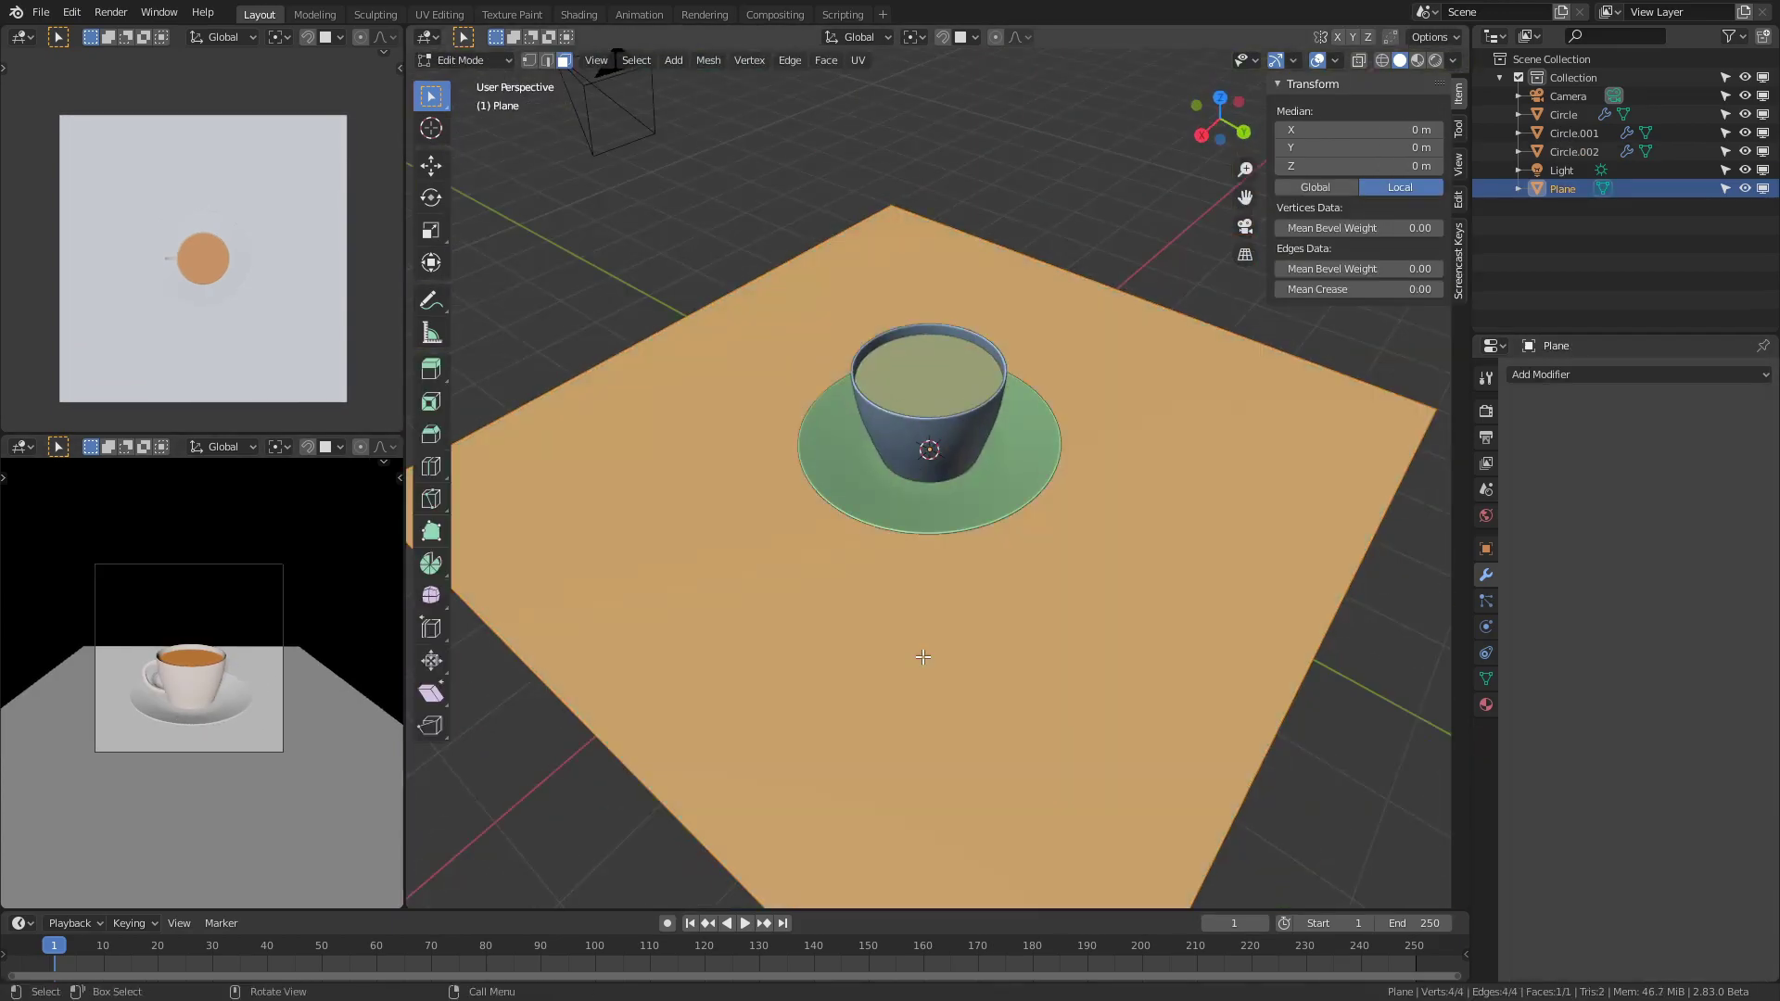
scroll(923, 657, "down", 4)
key("Tab")
key("Tab")
middle_click_drag(1003, 367, 1094, 363)
key("Tab")
key("Tab")
Extrude the ground plane's rear edge 5 m upward along Z and bevel the fold into a curved backdrop.
key("2")
left_click(1088, 482)
middle_click_drag(1176, 602, 1222, 576)
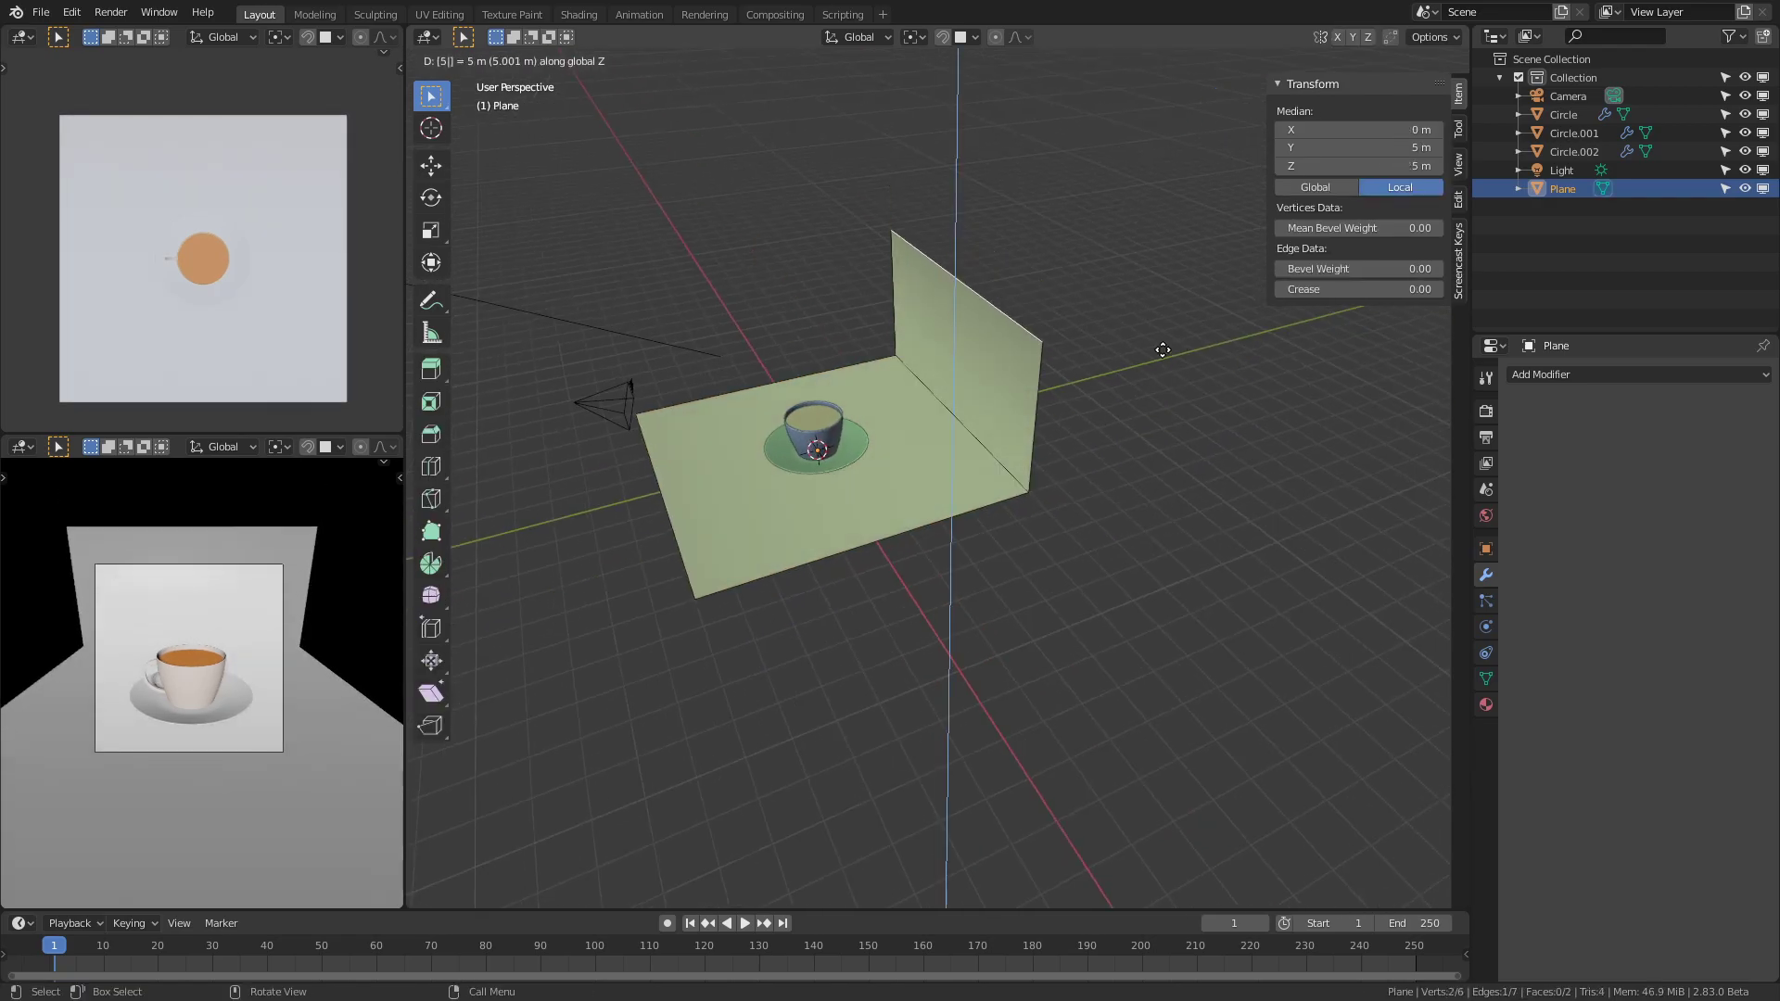
key("ctrl+b")
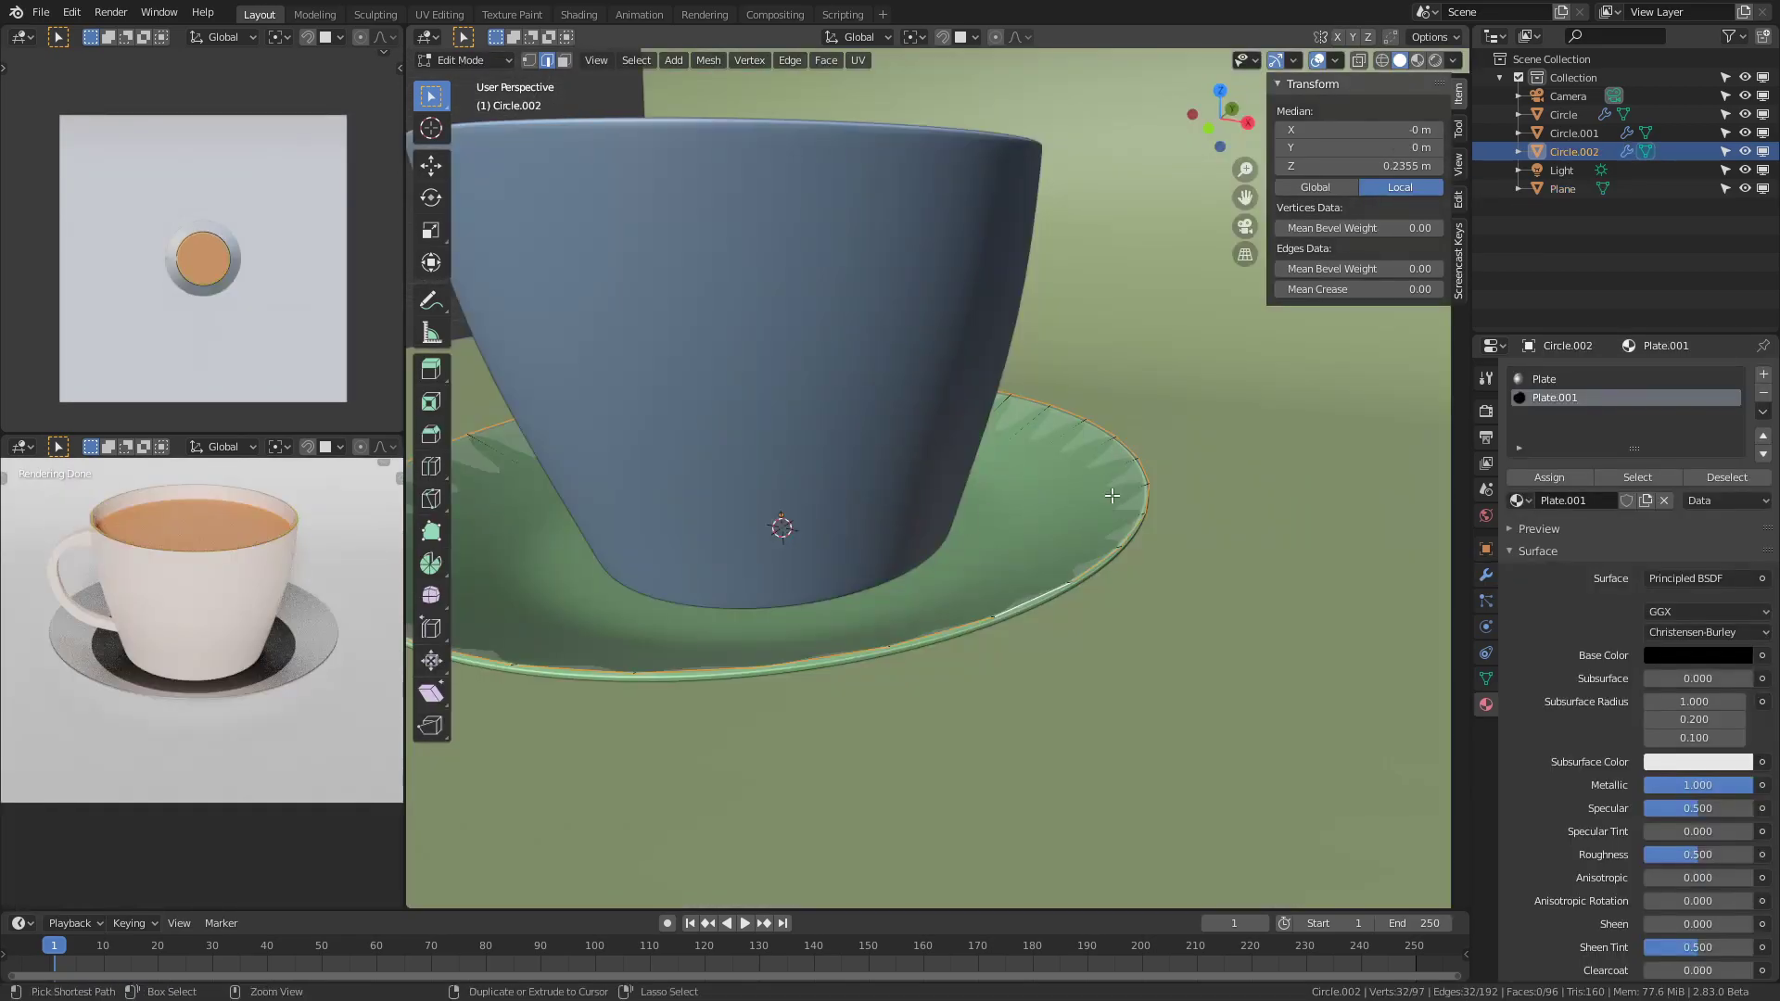
Try to move the saucer's outer ring of faces down along Z.
key("g")
key("z")
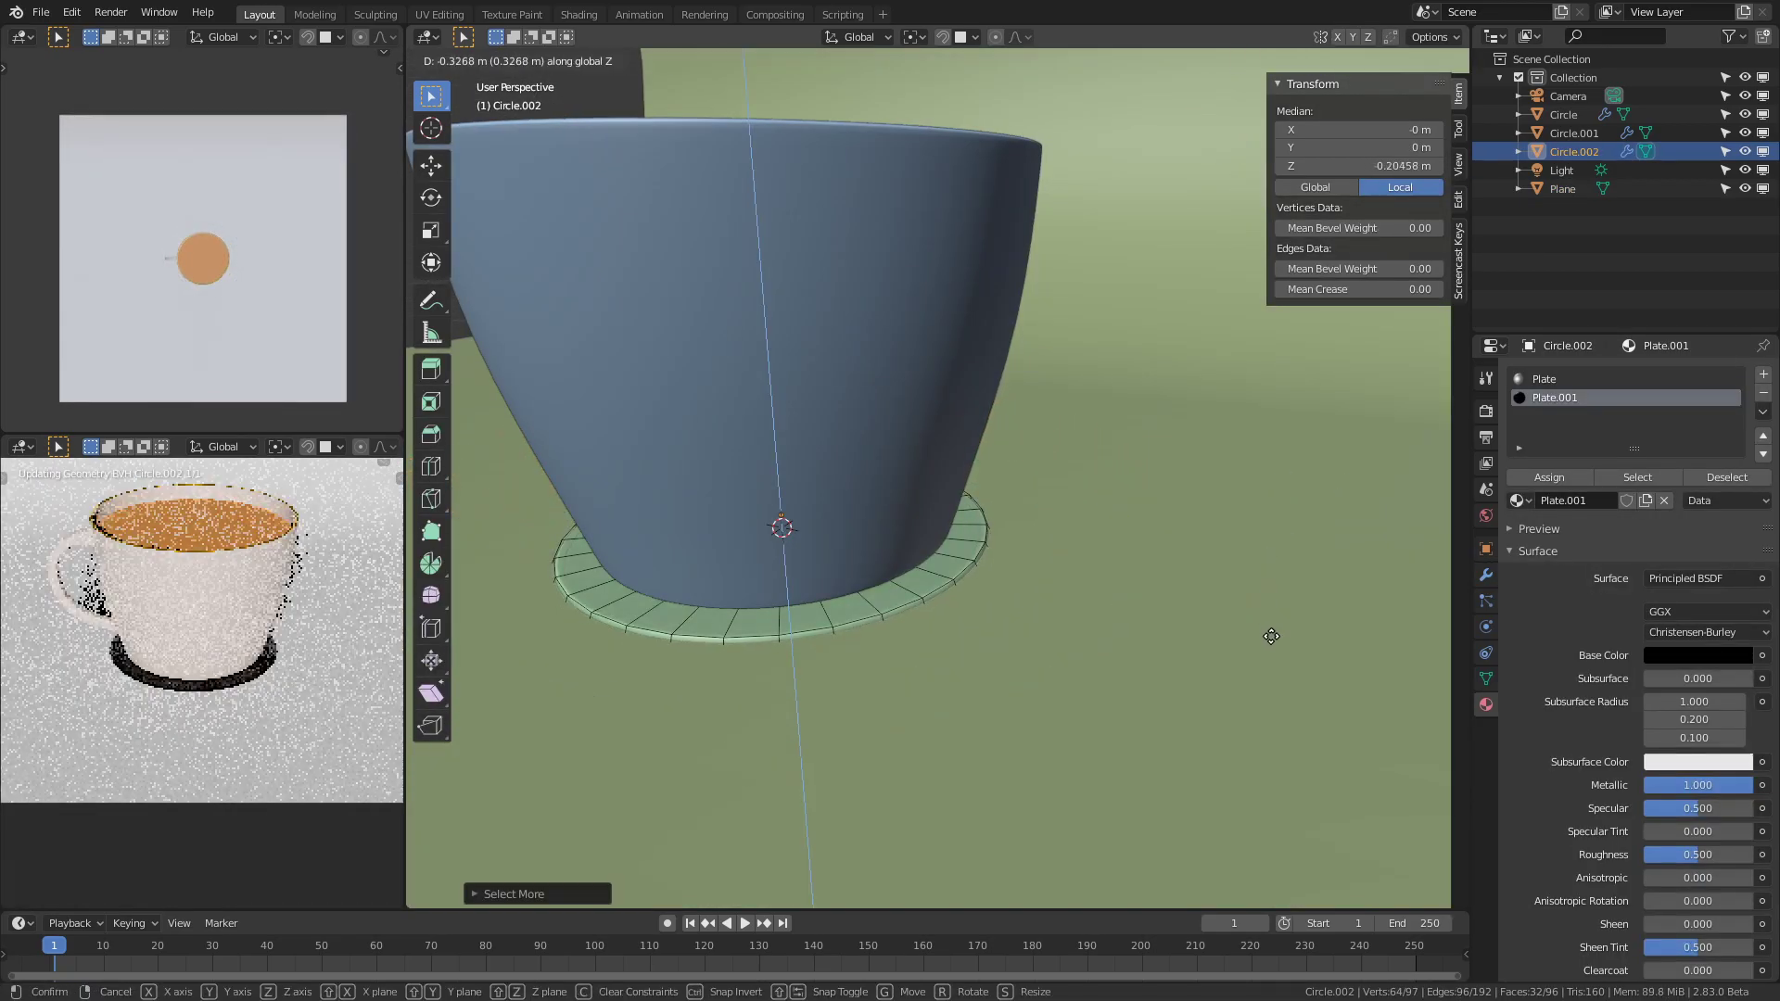
left_click(1278, 560)
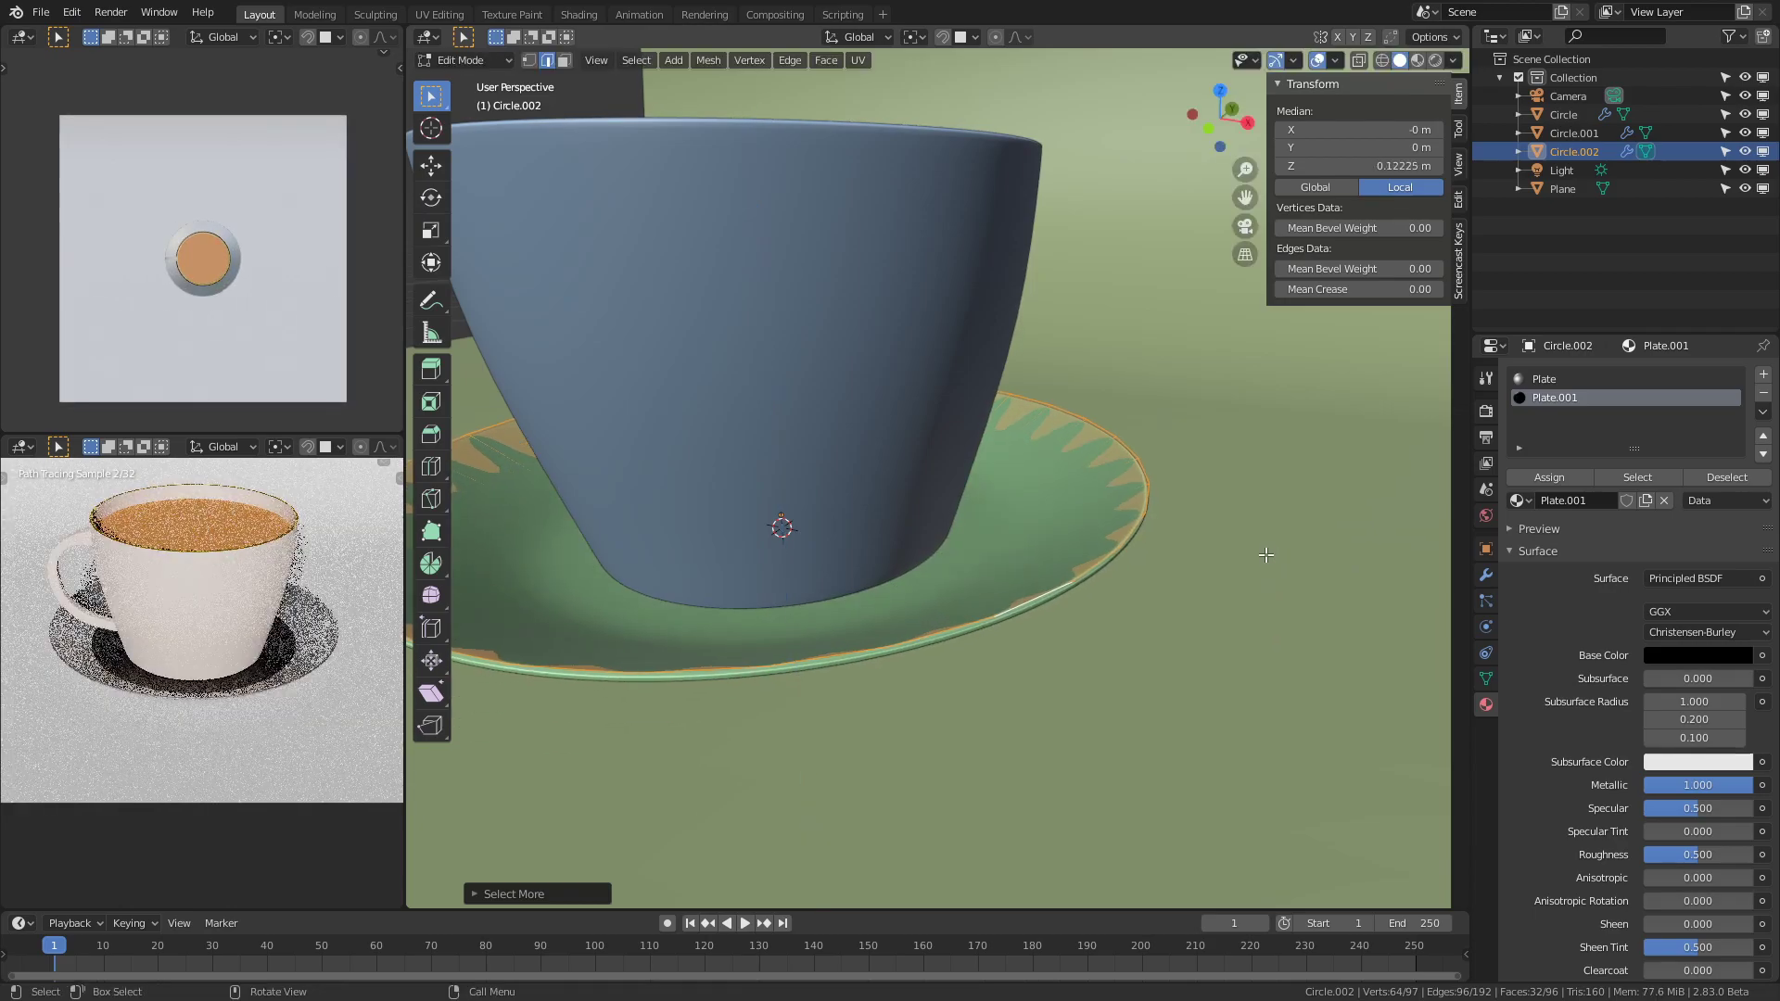
scroll(1244, 610, "down", 5)
scroll(1179, 581, "up", 4)
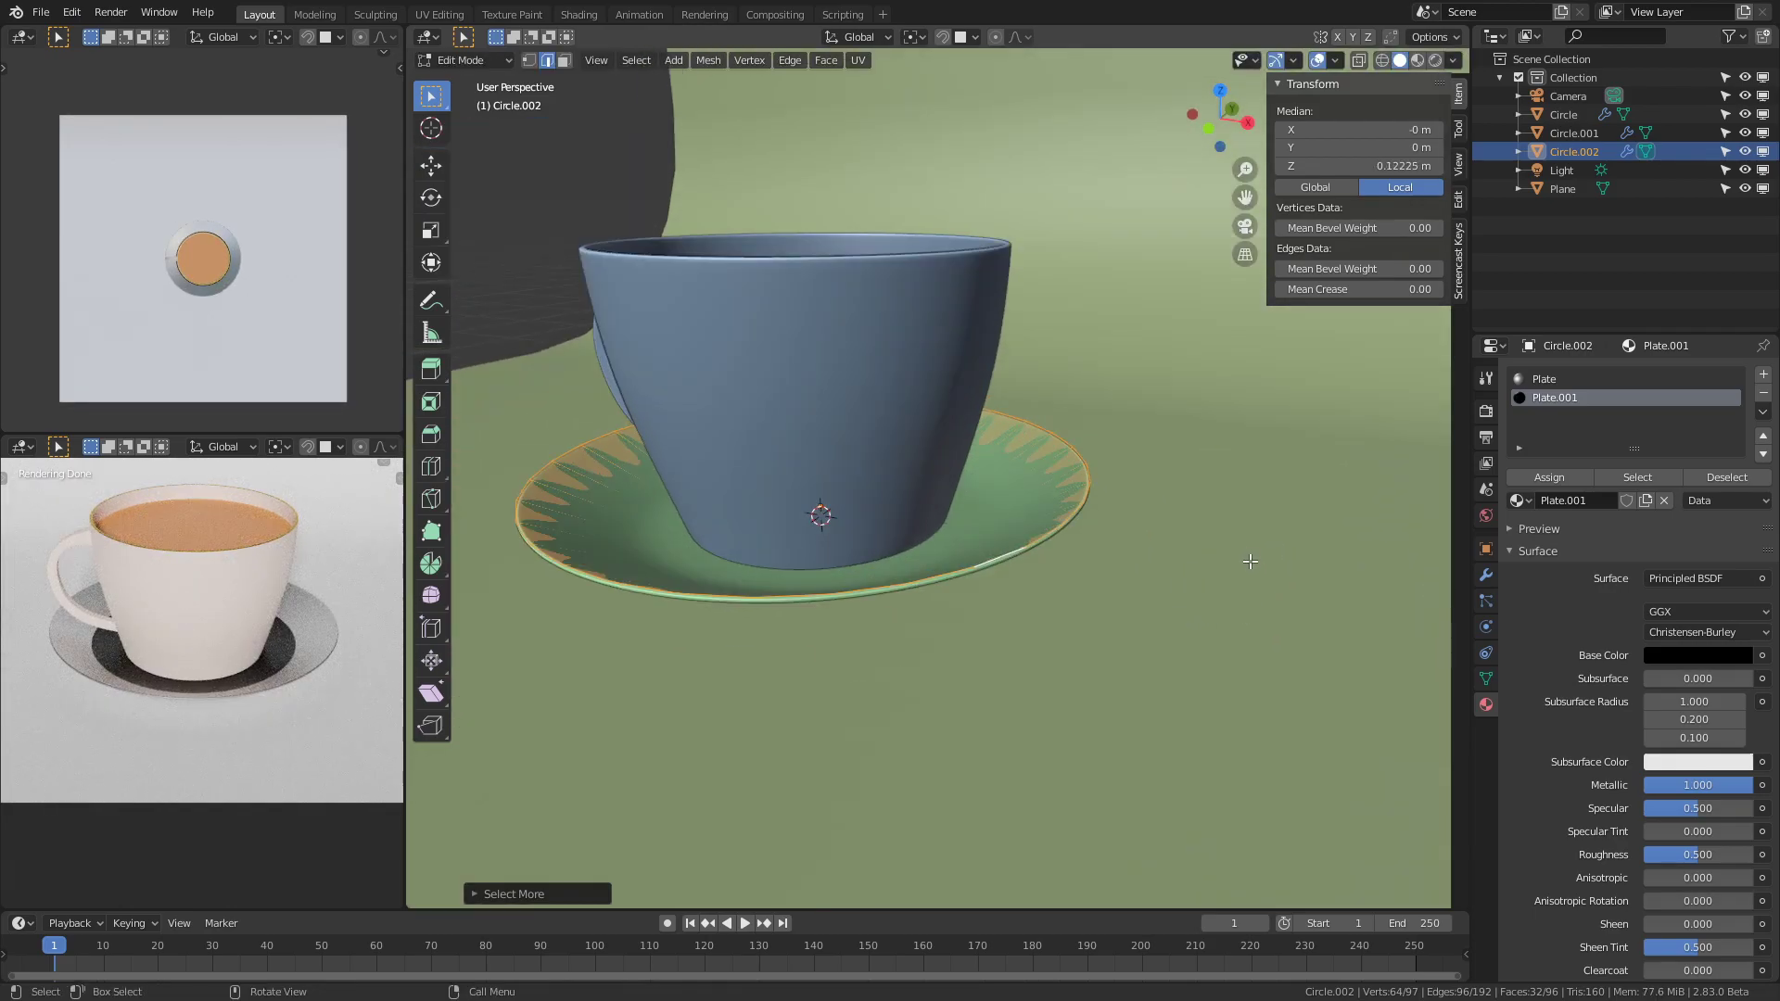
Add a Bevel modifier with 3 segments to the disc floating above the cup and shade the disc smooth.
mouse_move(1201, 569)
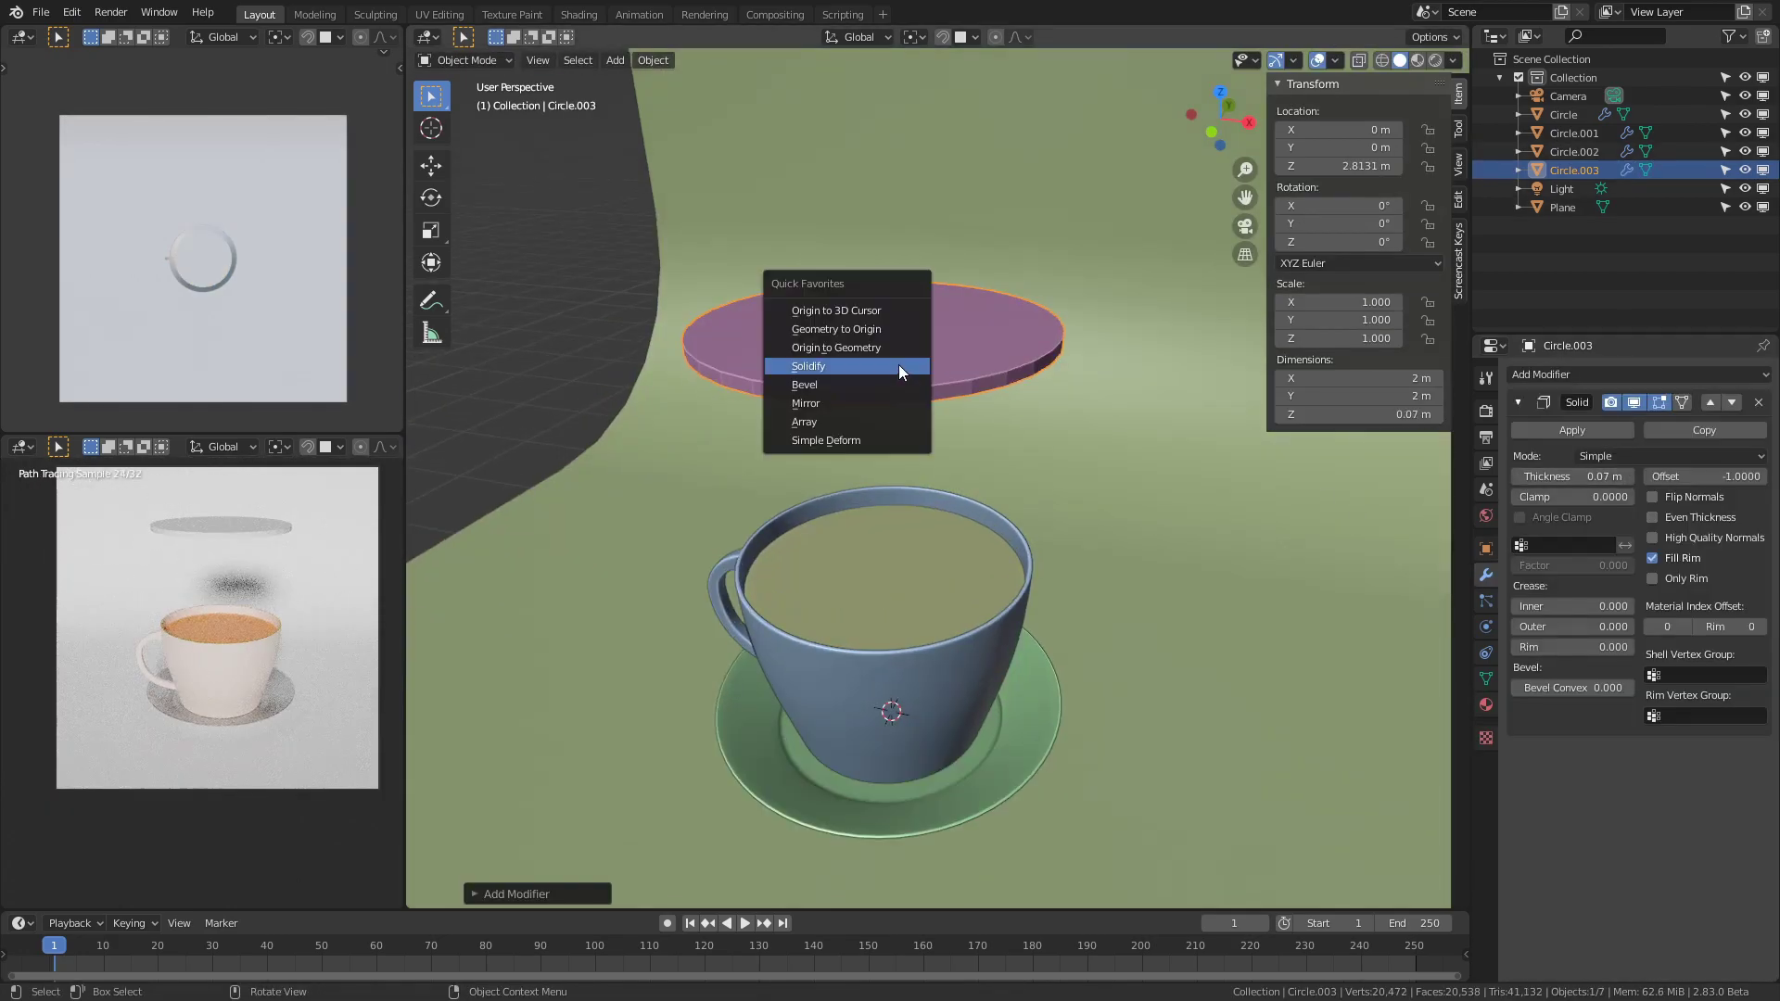
double_click(1701, 912)
type("3")
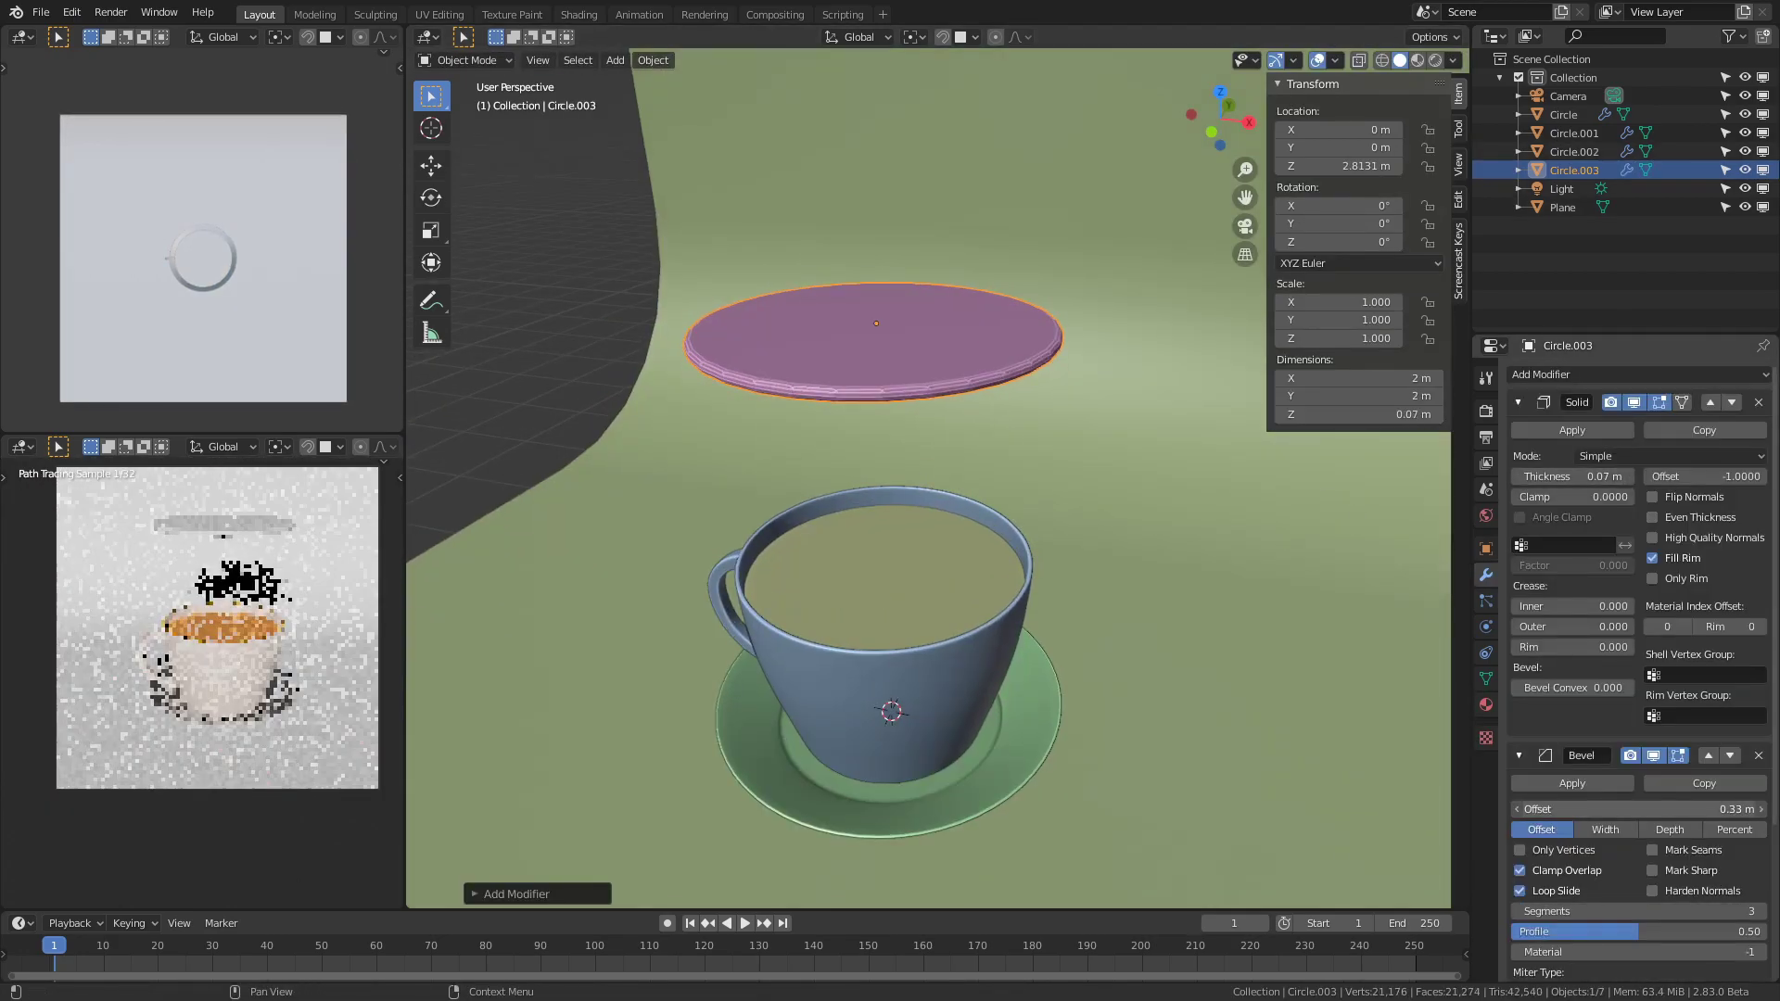
right_click(894, 447)
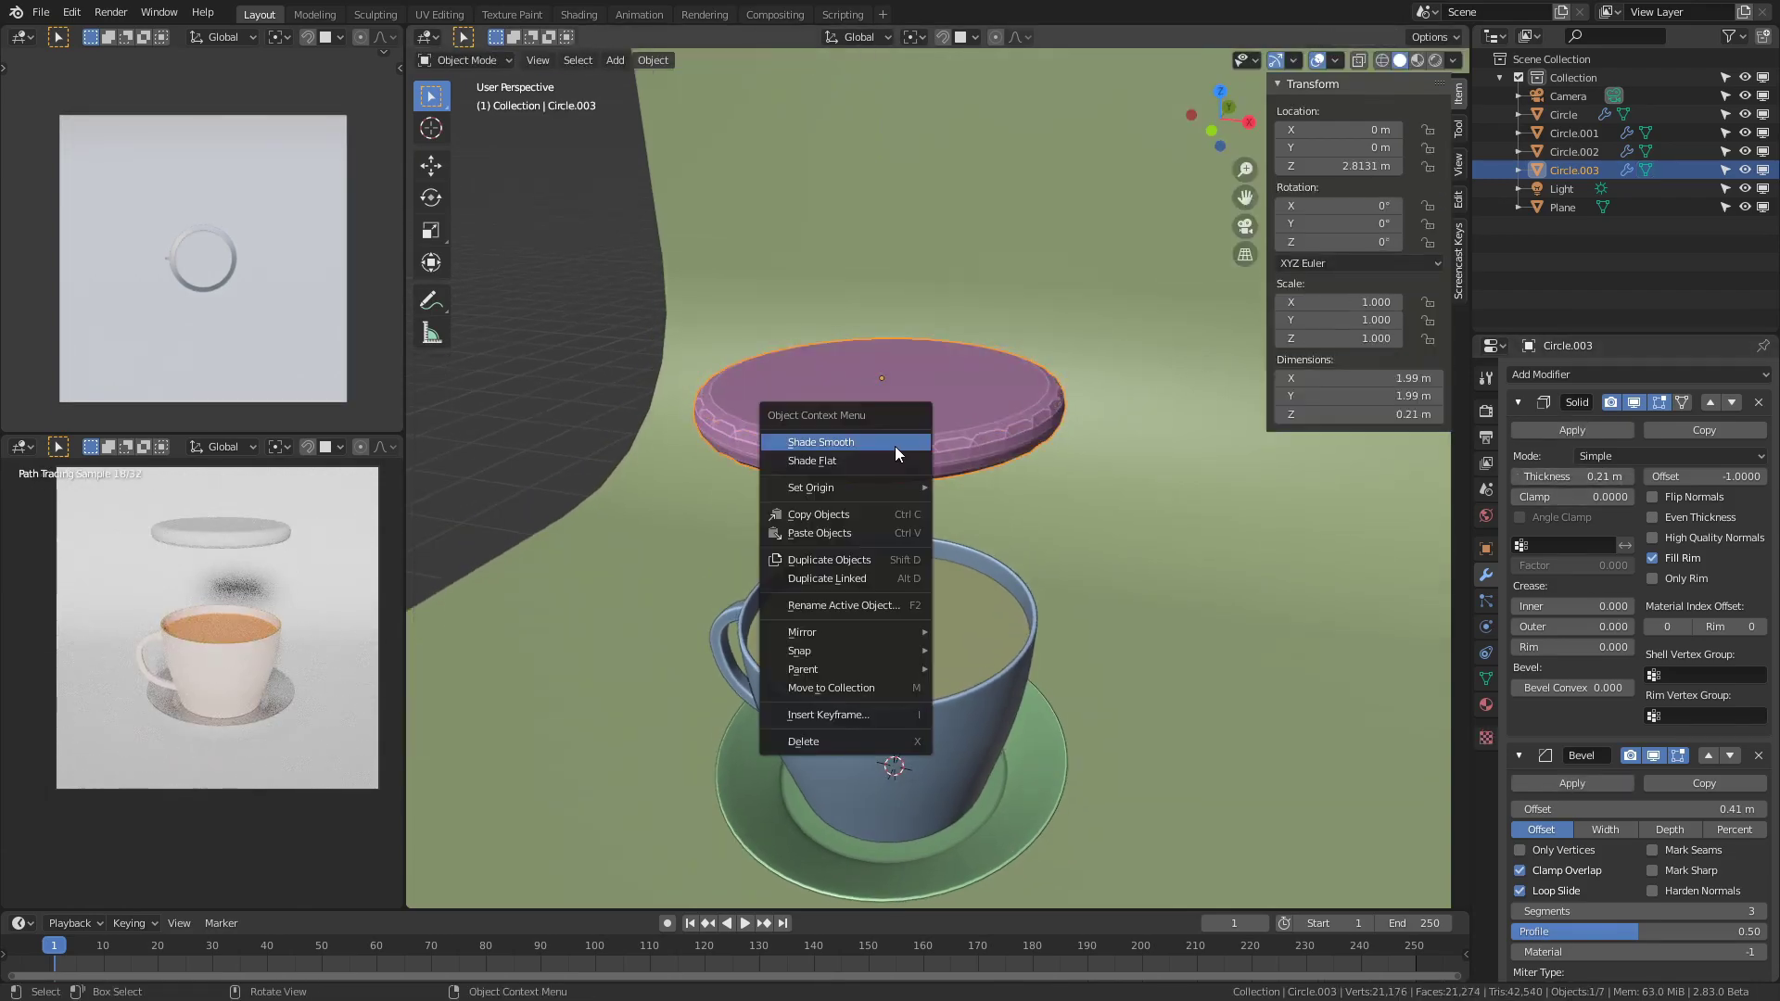
left_click(875, 455)
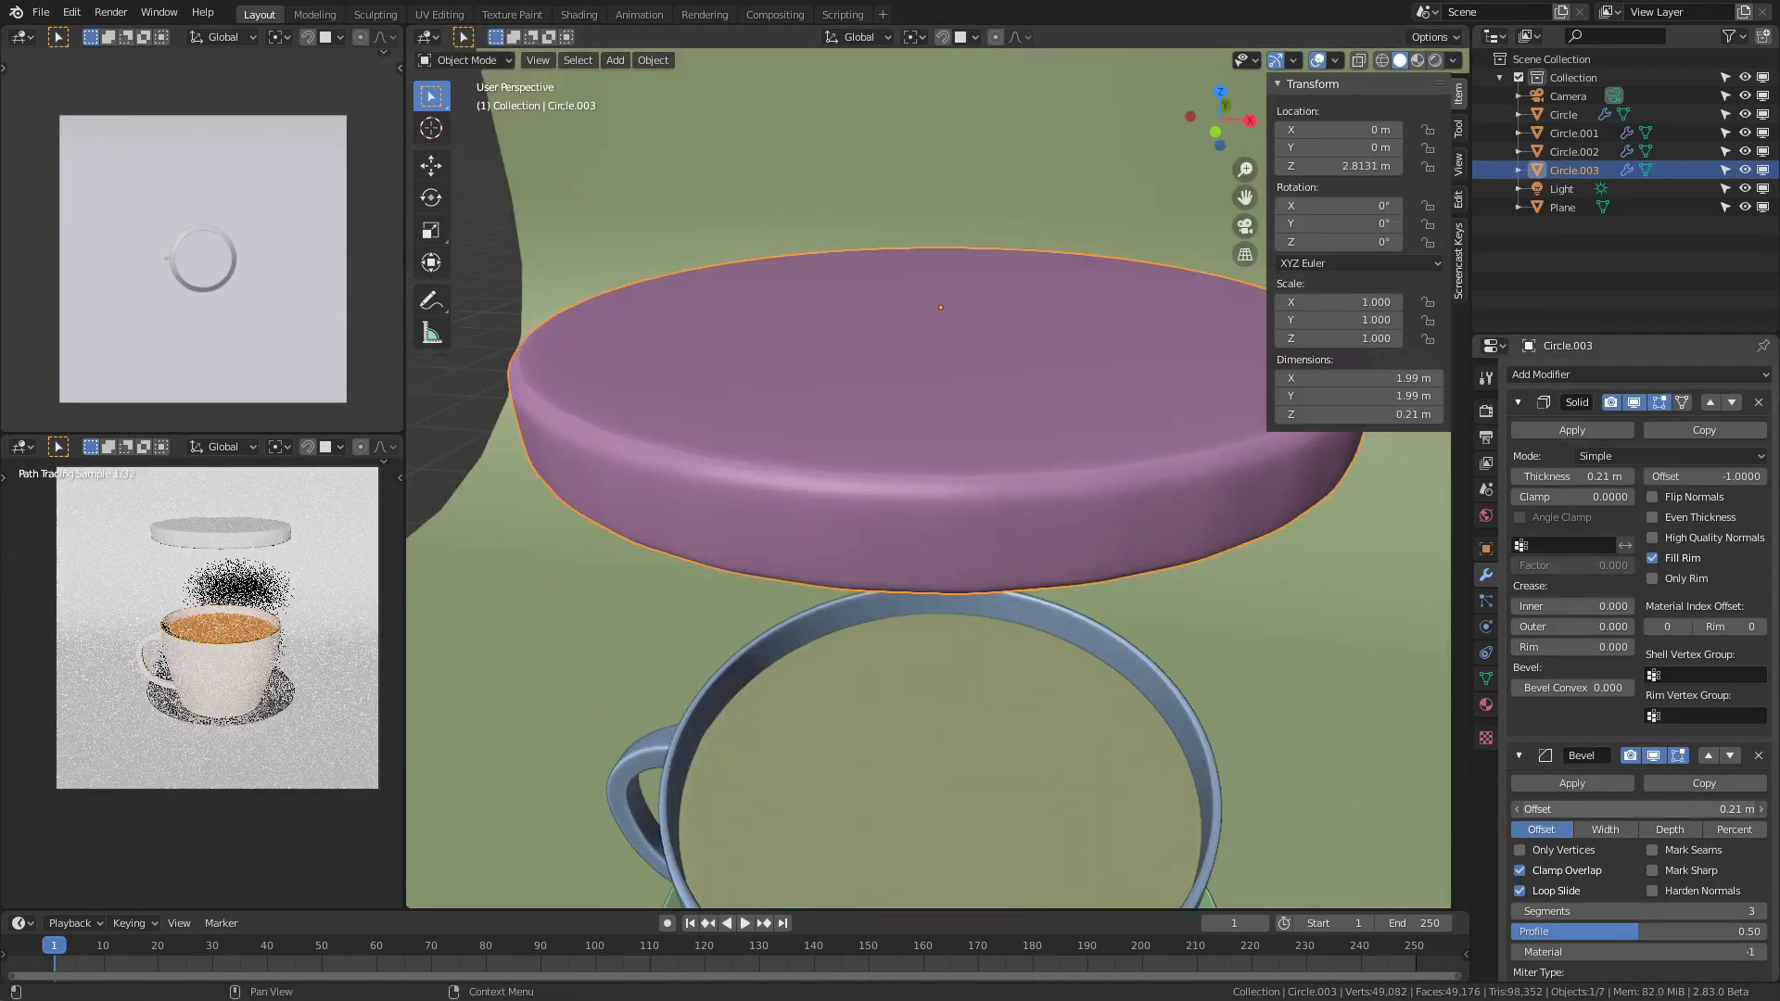
Set the floating disc's Solidify thickness to 0.168 m and rework its bevel with 4 segments and other width types.
scroll(1694, 586, "down", 6)
left_click_drag(1694, 586, 1766, 586)
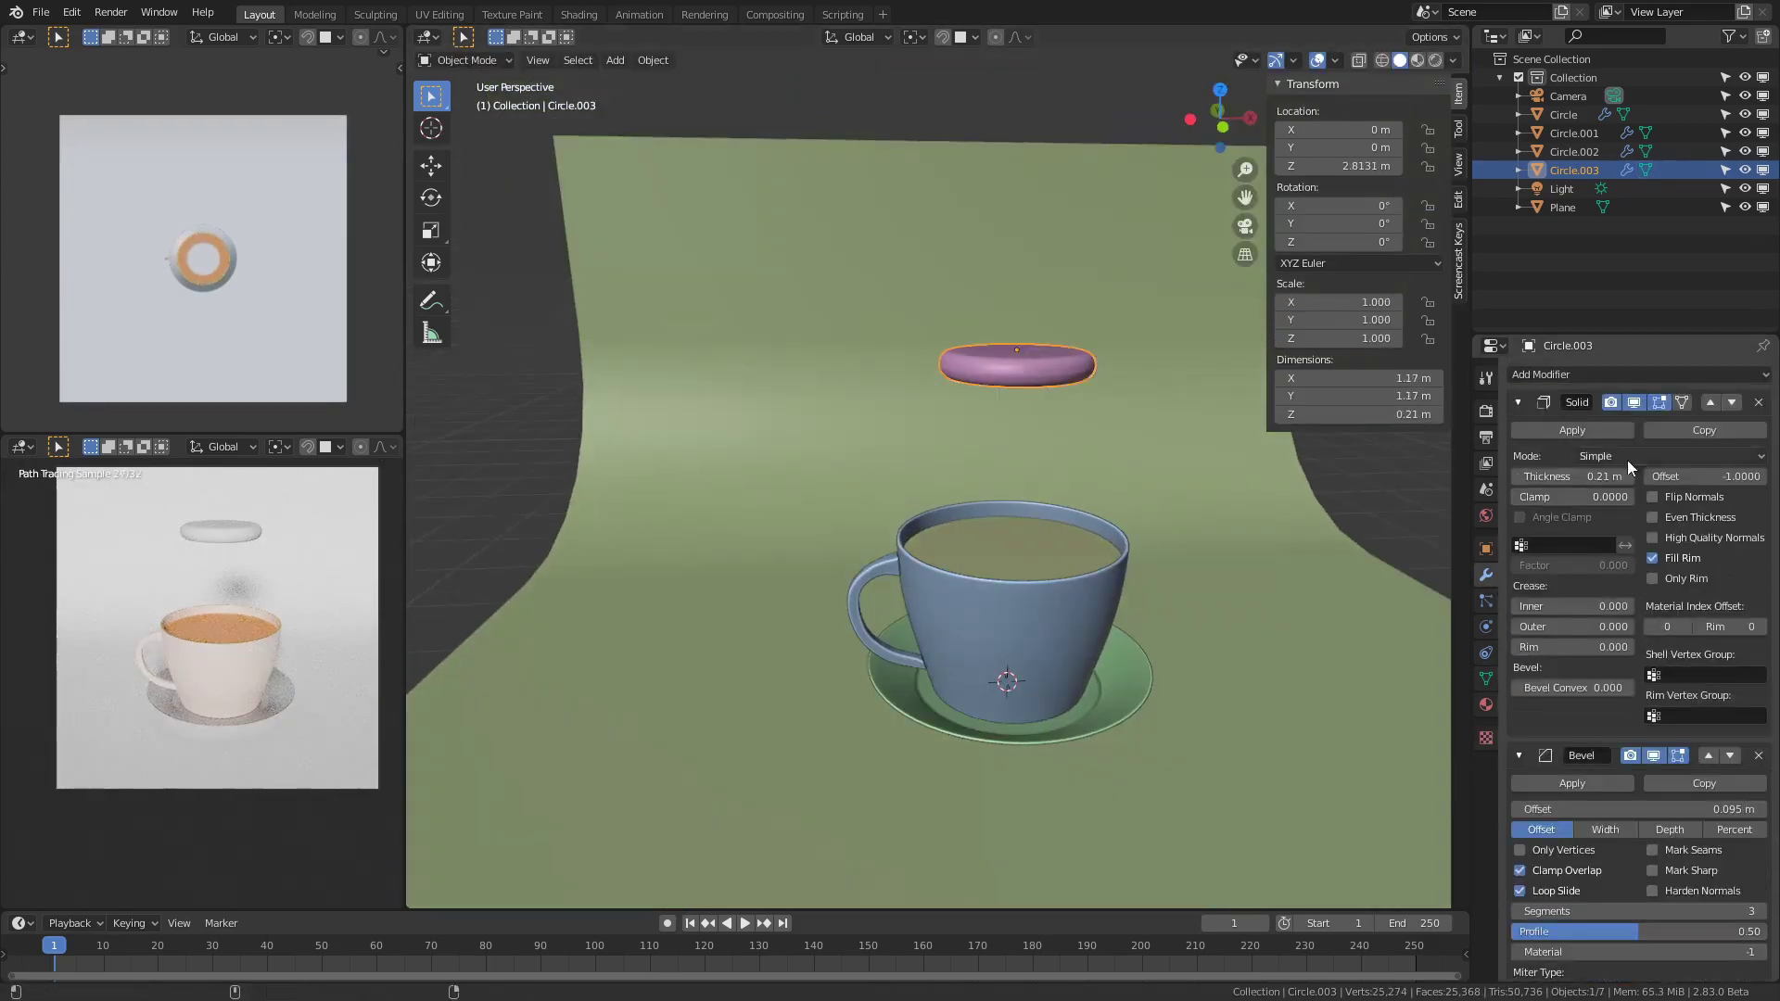
scroll(1092, 454, "up", 5)
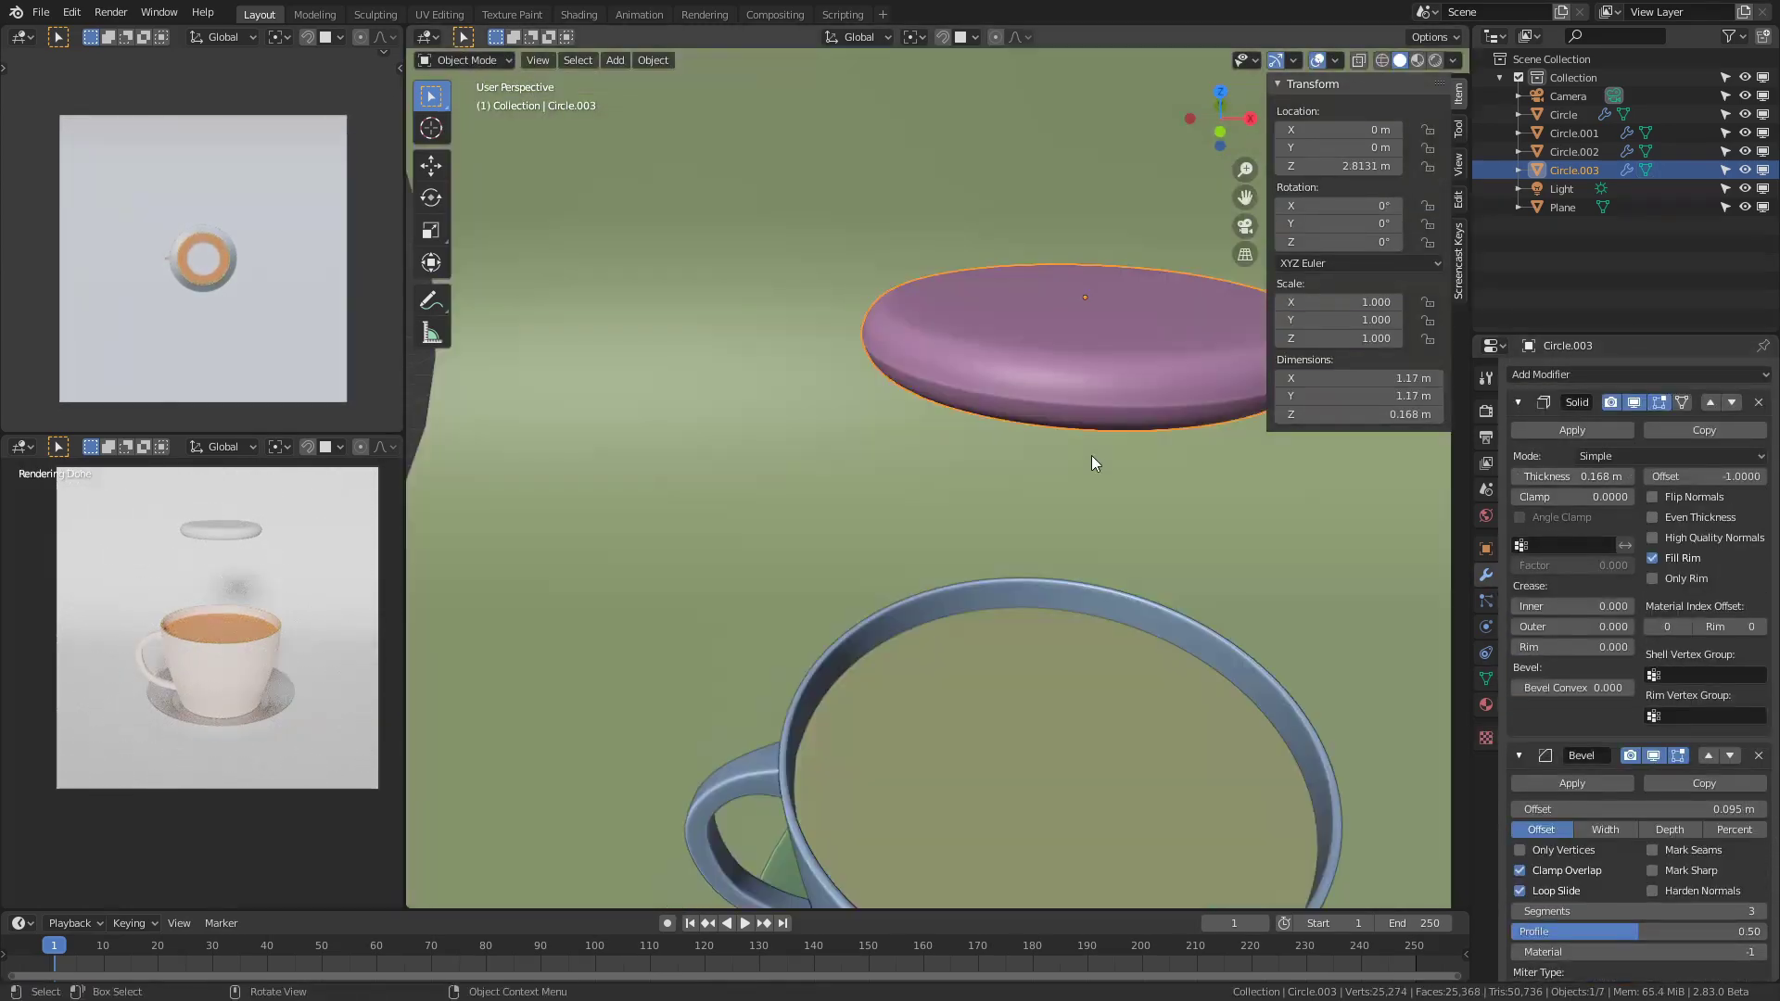
left_click(1665, 830)
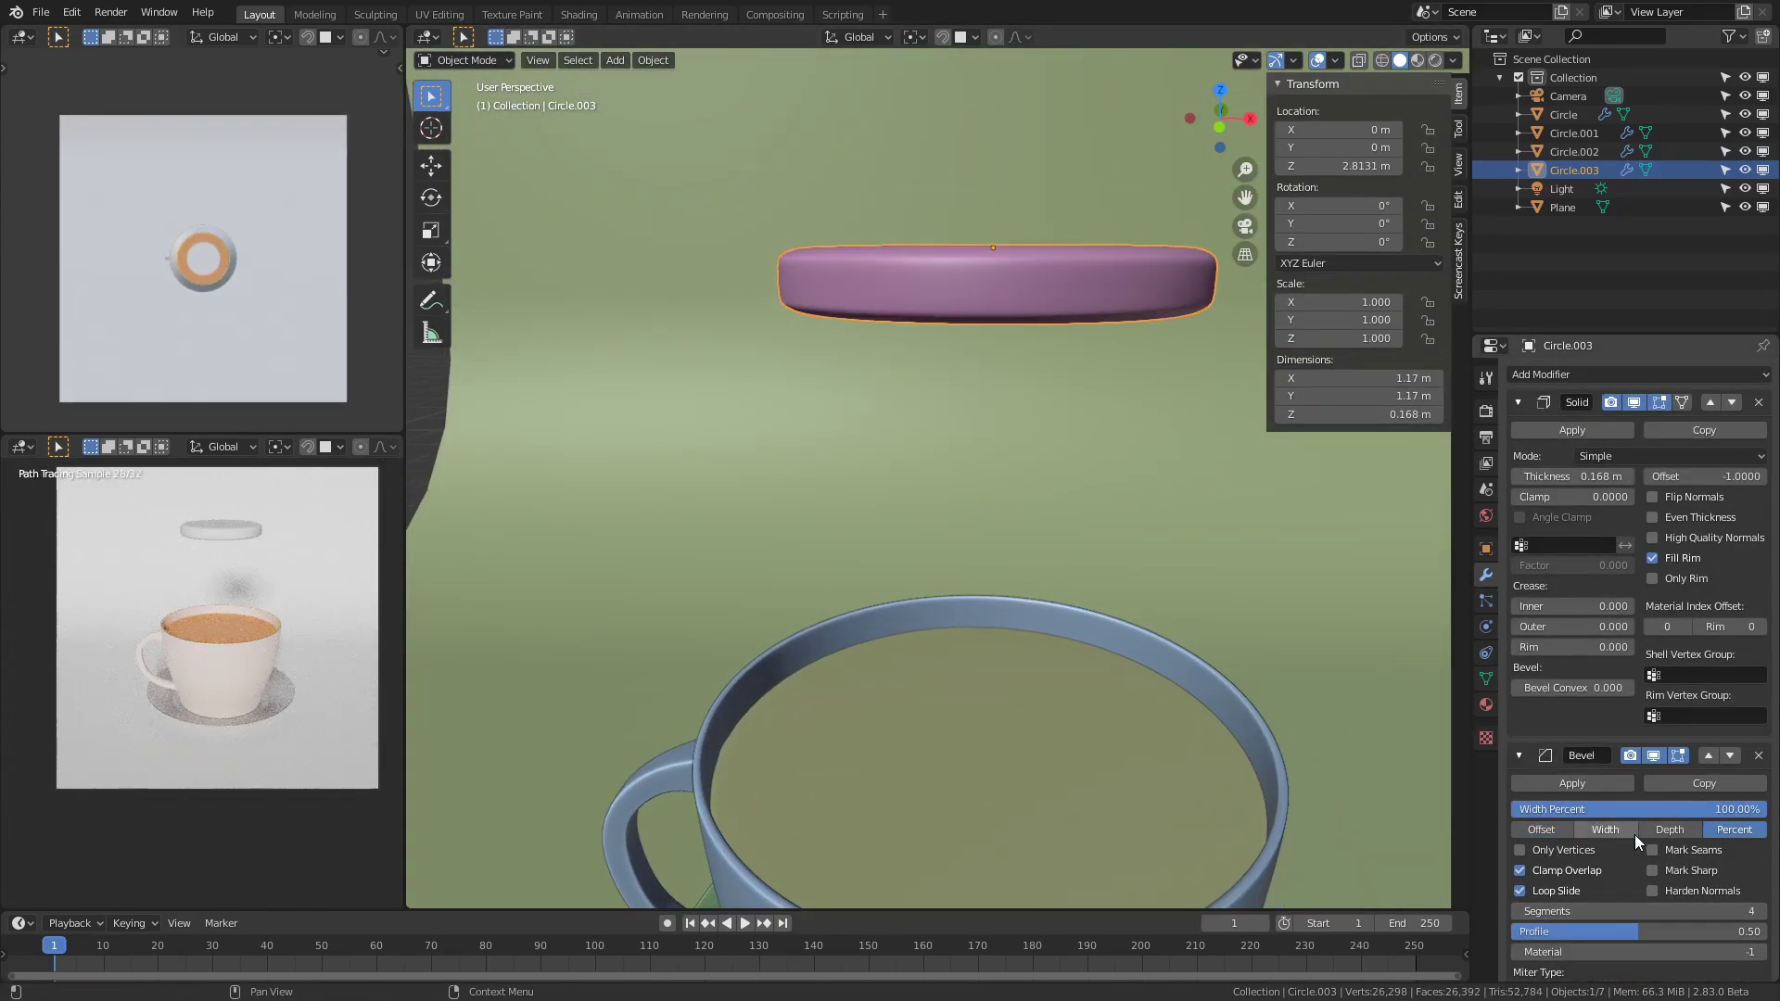
left_click_drag(1720, 805, 1743, 805)
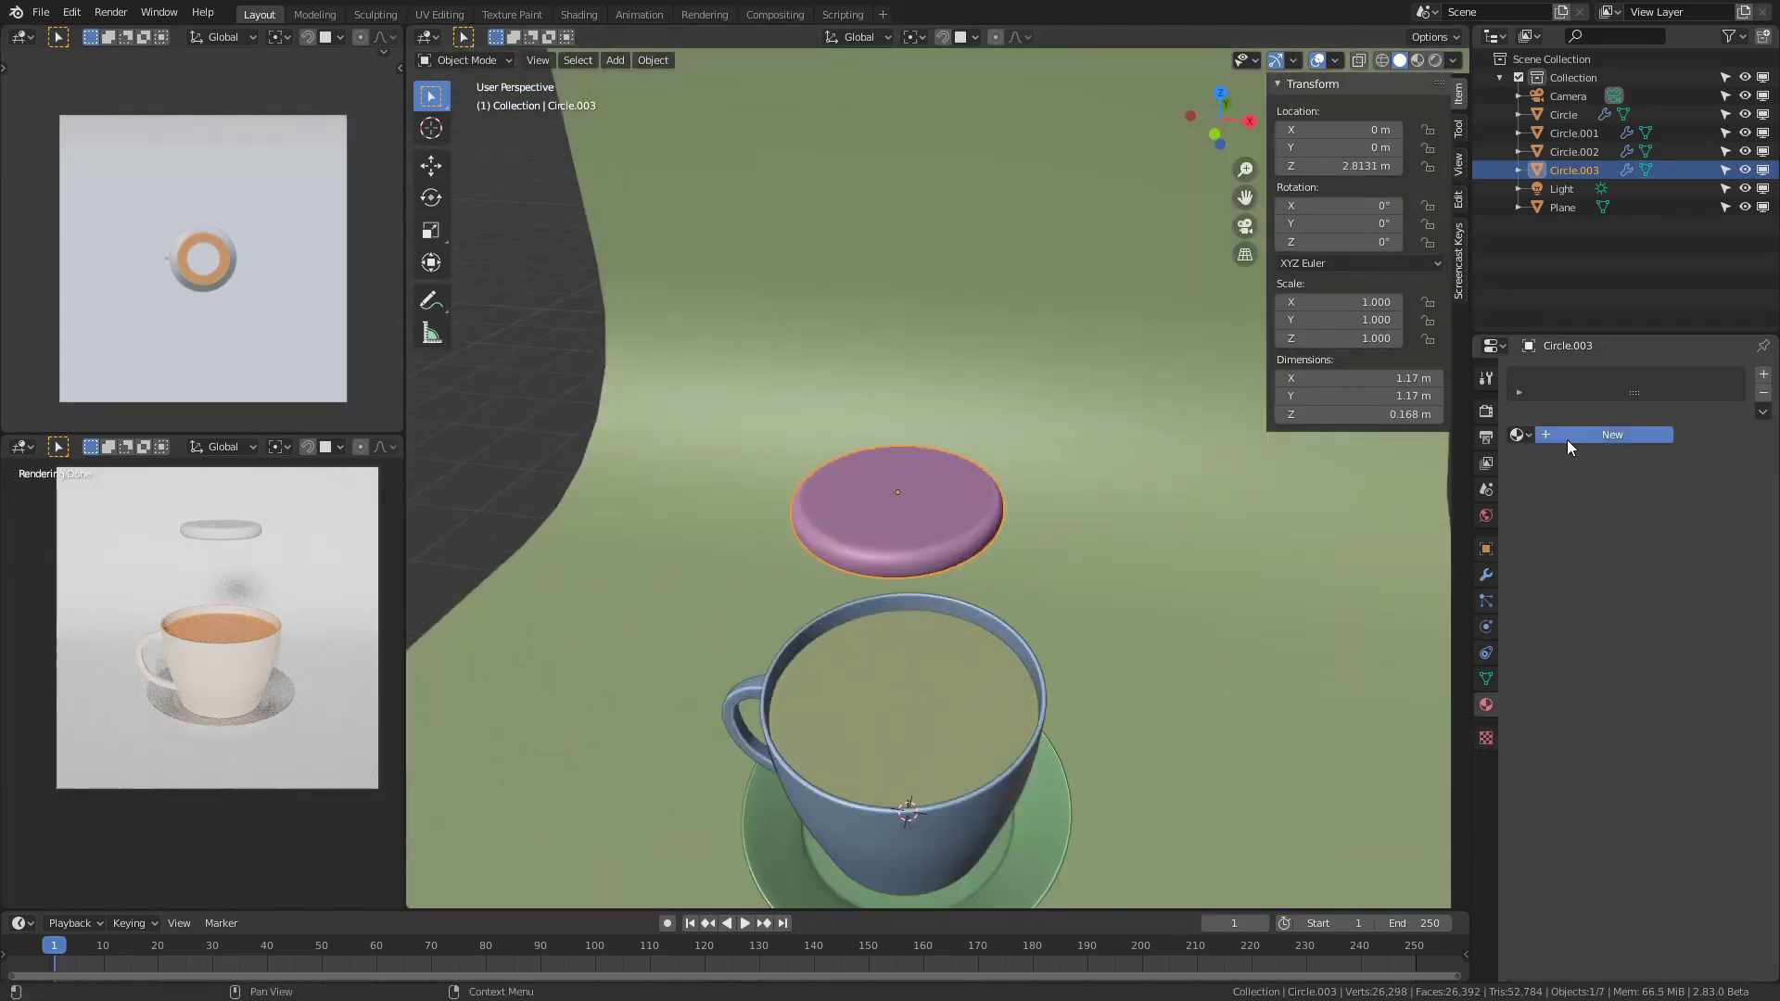
Give the floating disc an orange Biscuit material with Roughness 1 and move it to about X 1.92 m, Y -0.32 m.
left_click(1567, 441)
left_click(1697, 590)
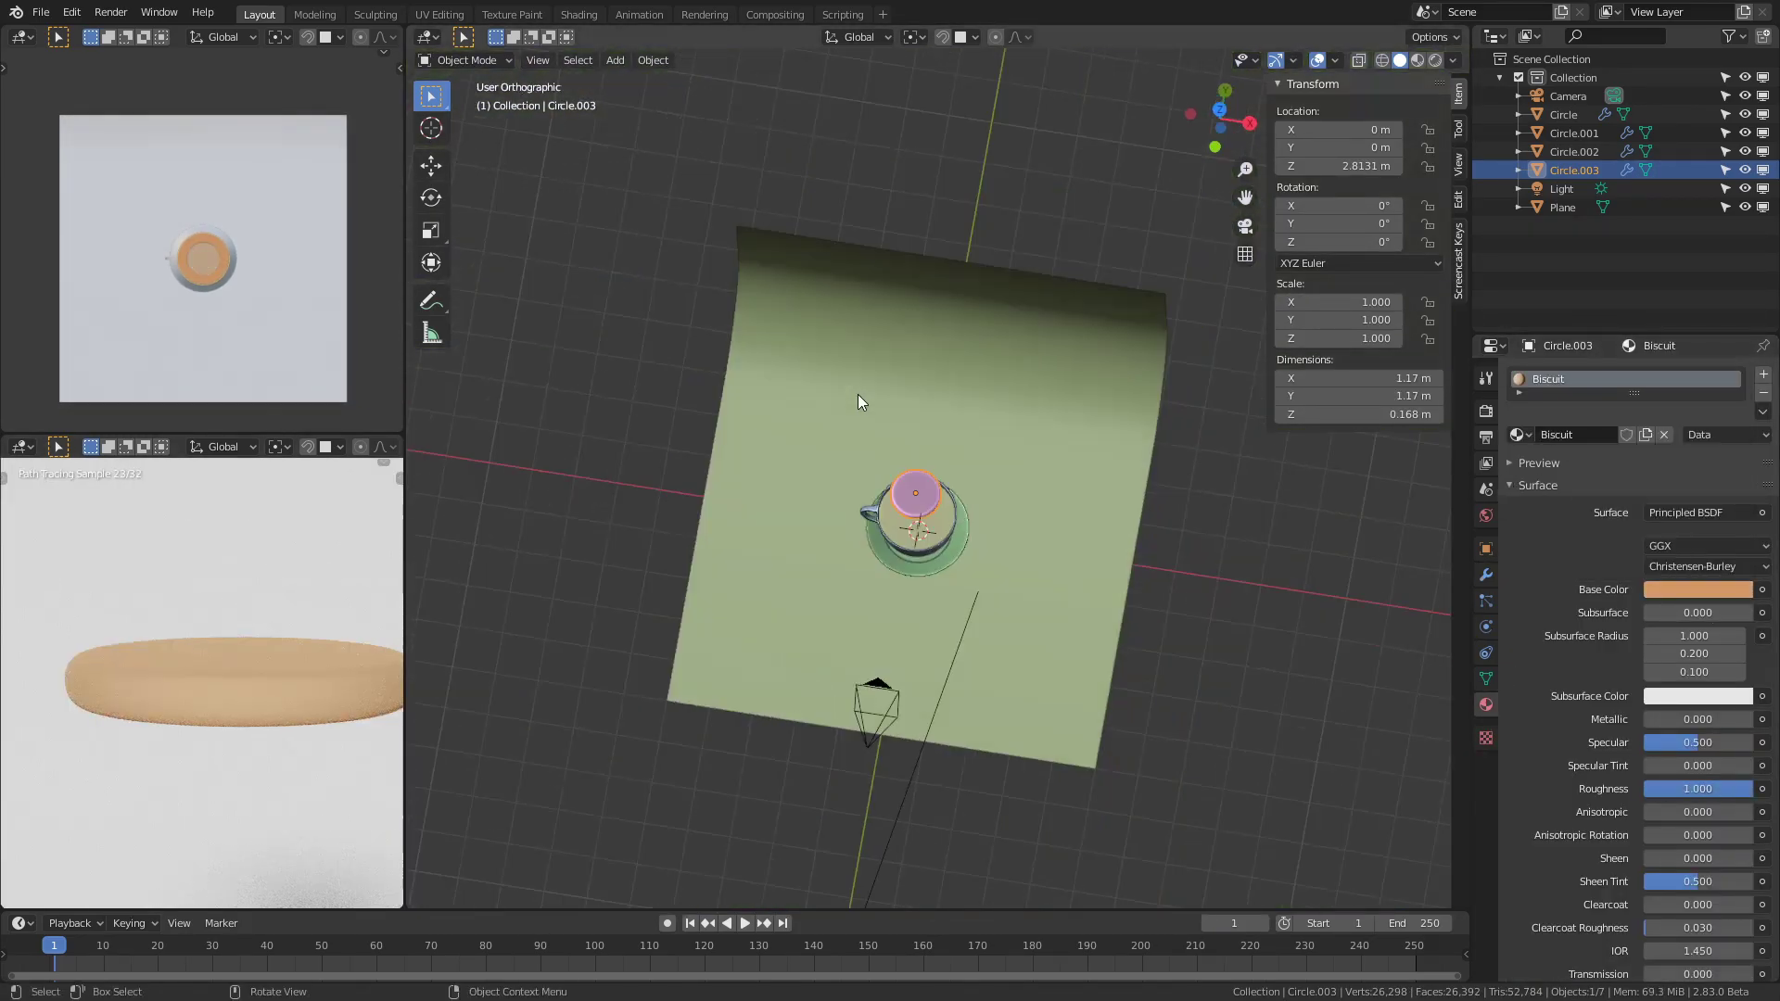
middle_click_drag(858, 393, 983, 323)
key("g")
right_click(1073, 449)
key("KP_7")
key("g")
left_click(975, 523)
scroll(964, 529, "down", 1)
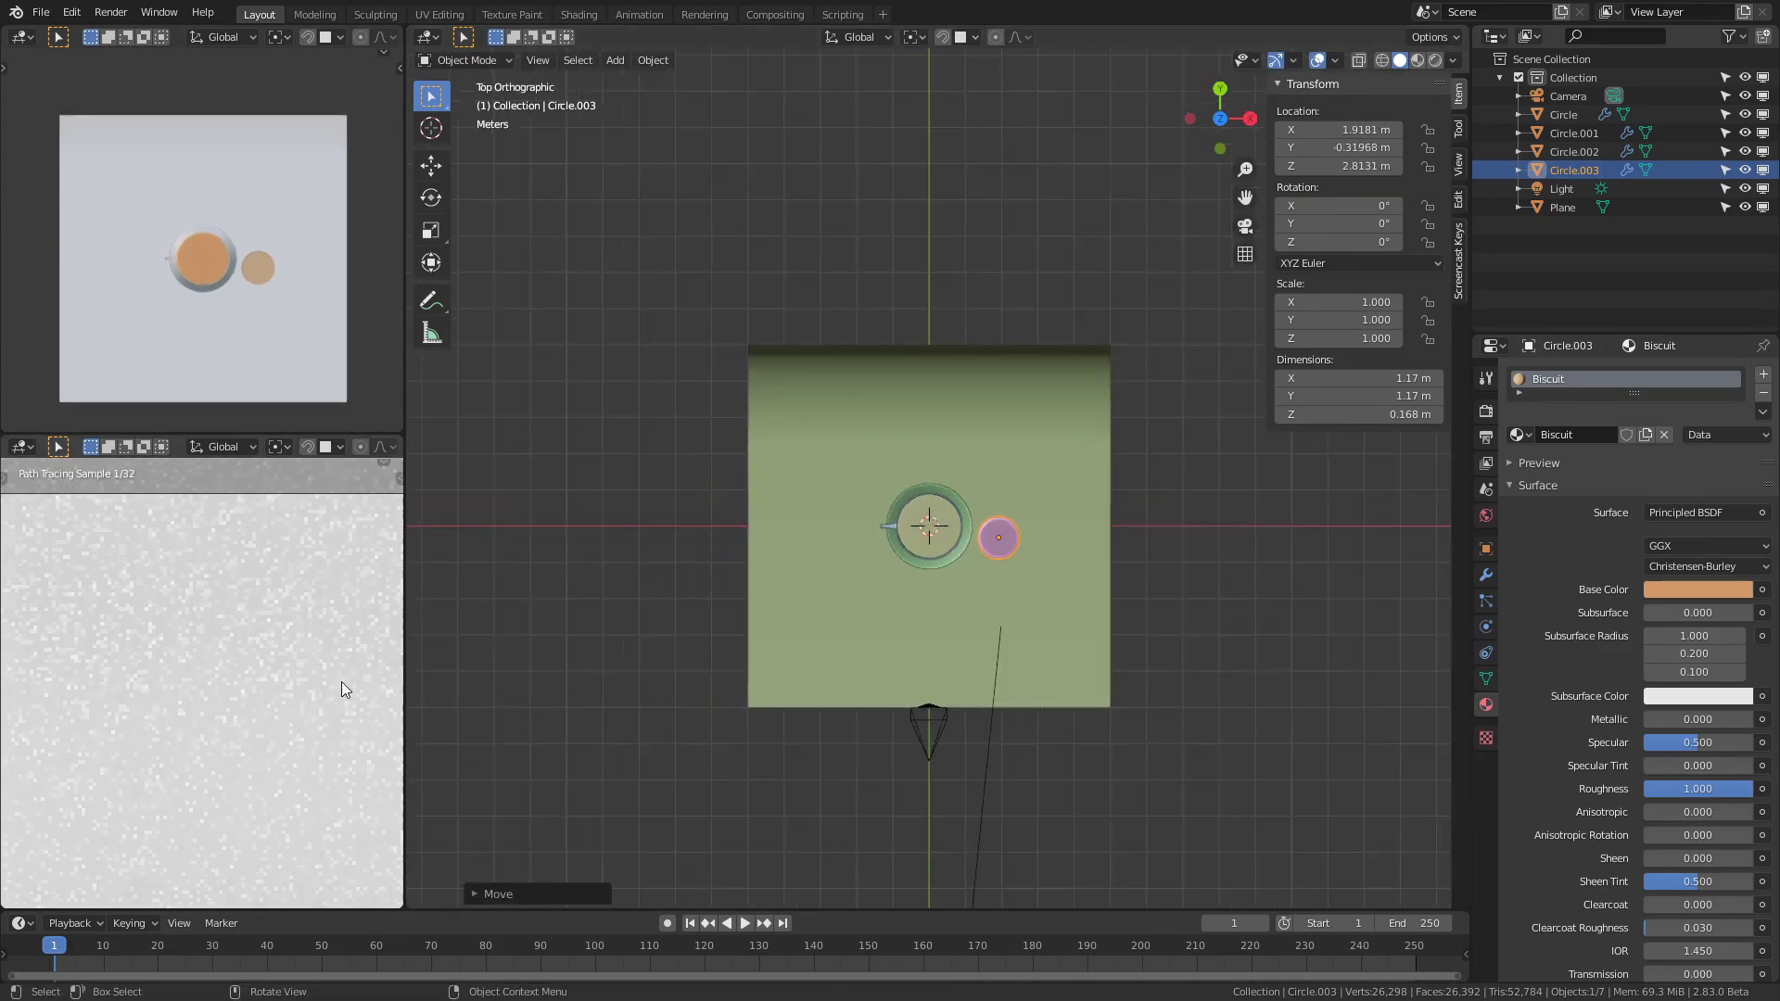
Lower the biscuit onto the ground plane beside the saucer with snapping, at Z 0.168 m.
scroll(278, 593, "down", 3)
middle_click_drag(252, 532, 237, 409, "shift")
middle_click_drag(1006, 614, 1087, 541)
key("Tab")
key("Tab")
key("KP_7")
key("shift+d")
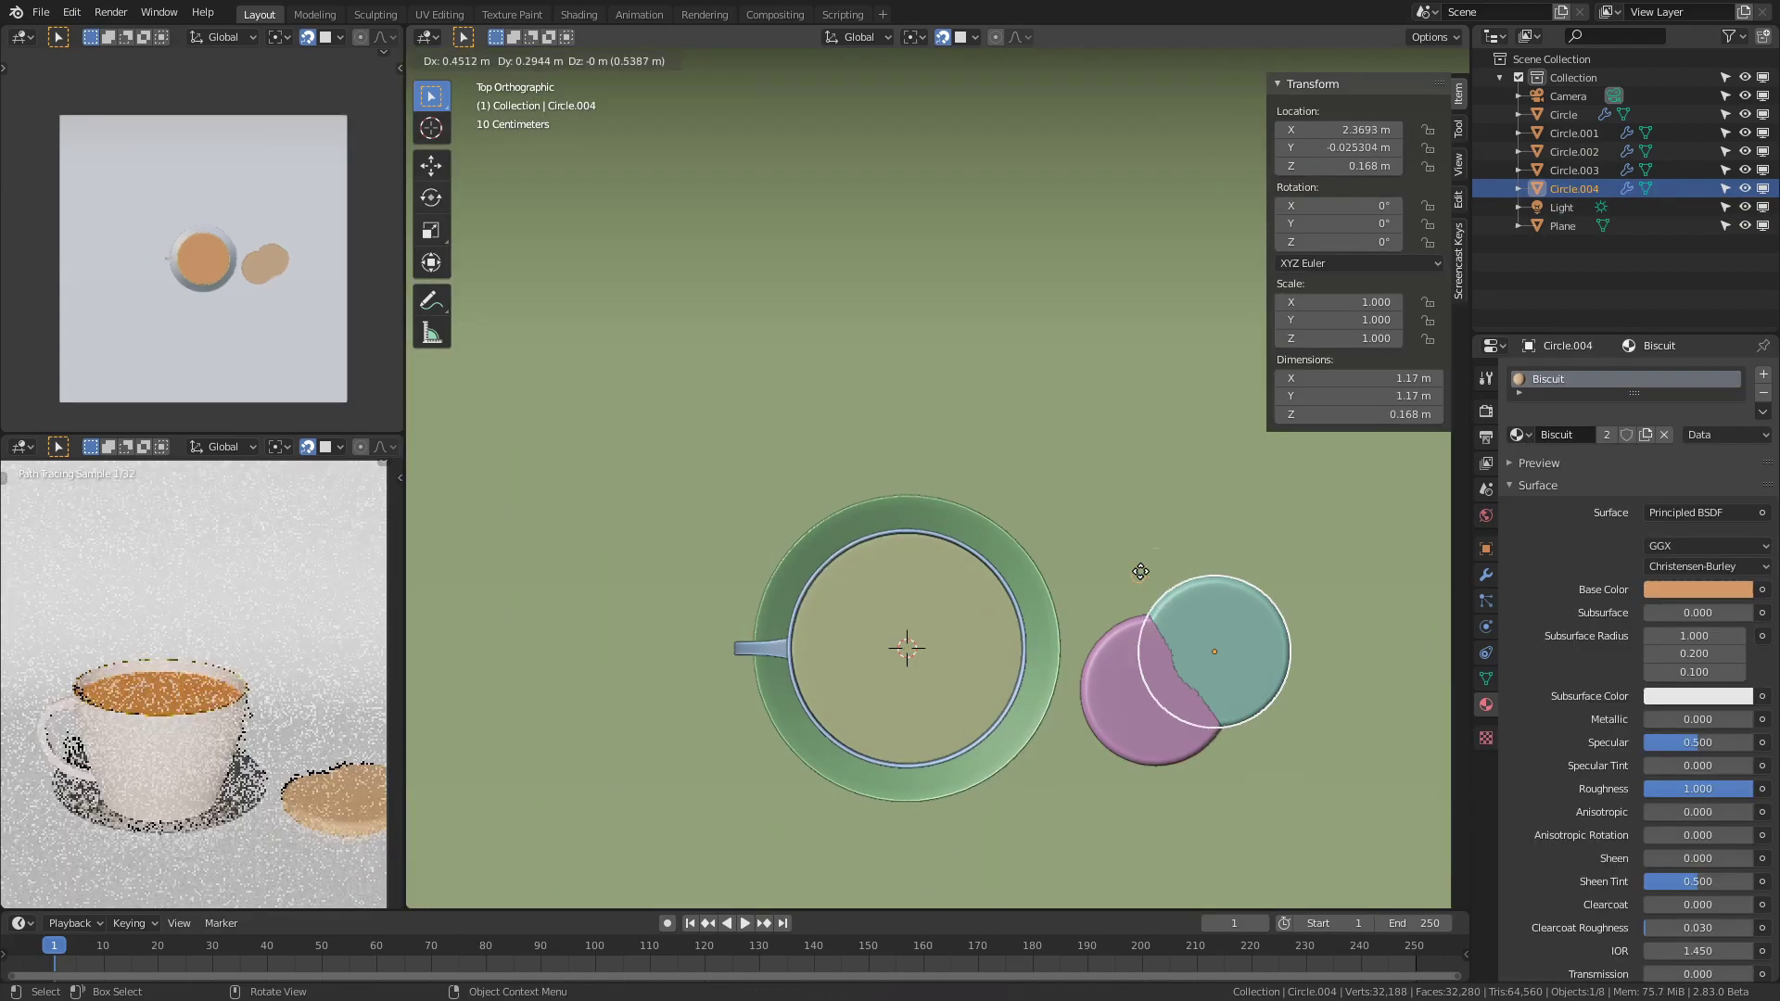
key("shift+d")
left_click(1297, 615)
middle_click_drag(1120, 644, 1097, 498, "shift")
key("shift+d")
left_click(1271, 660)
key("shift+d")
left_click(1120, 757)
key("ctrl+z")
key("ctrl+z")
key("ctrl+z")
key("ctrl+z")
key("ctrl+z")
Place two duplicates of the biscuit on the ground, one behind it and one farther to the cup's right.
key("shift+d")
left_click(1025, 607)
middle_click_drag(1230, 484, 1140, 415, "shift")
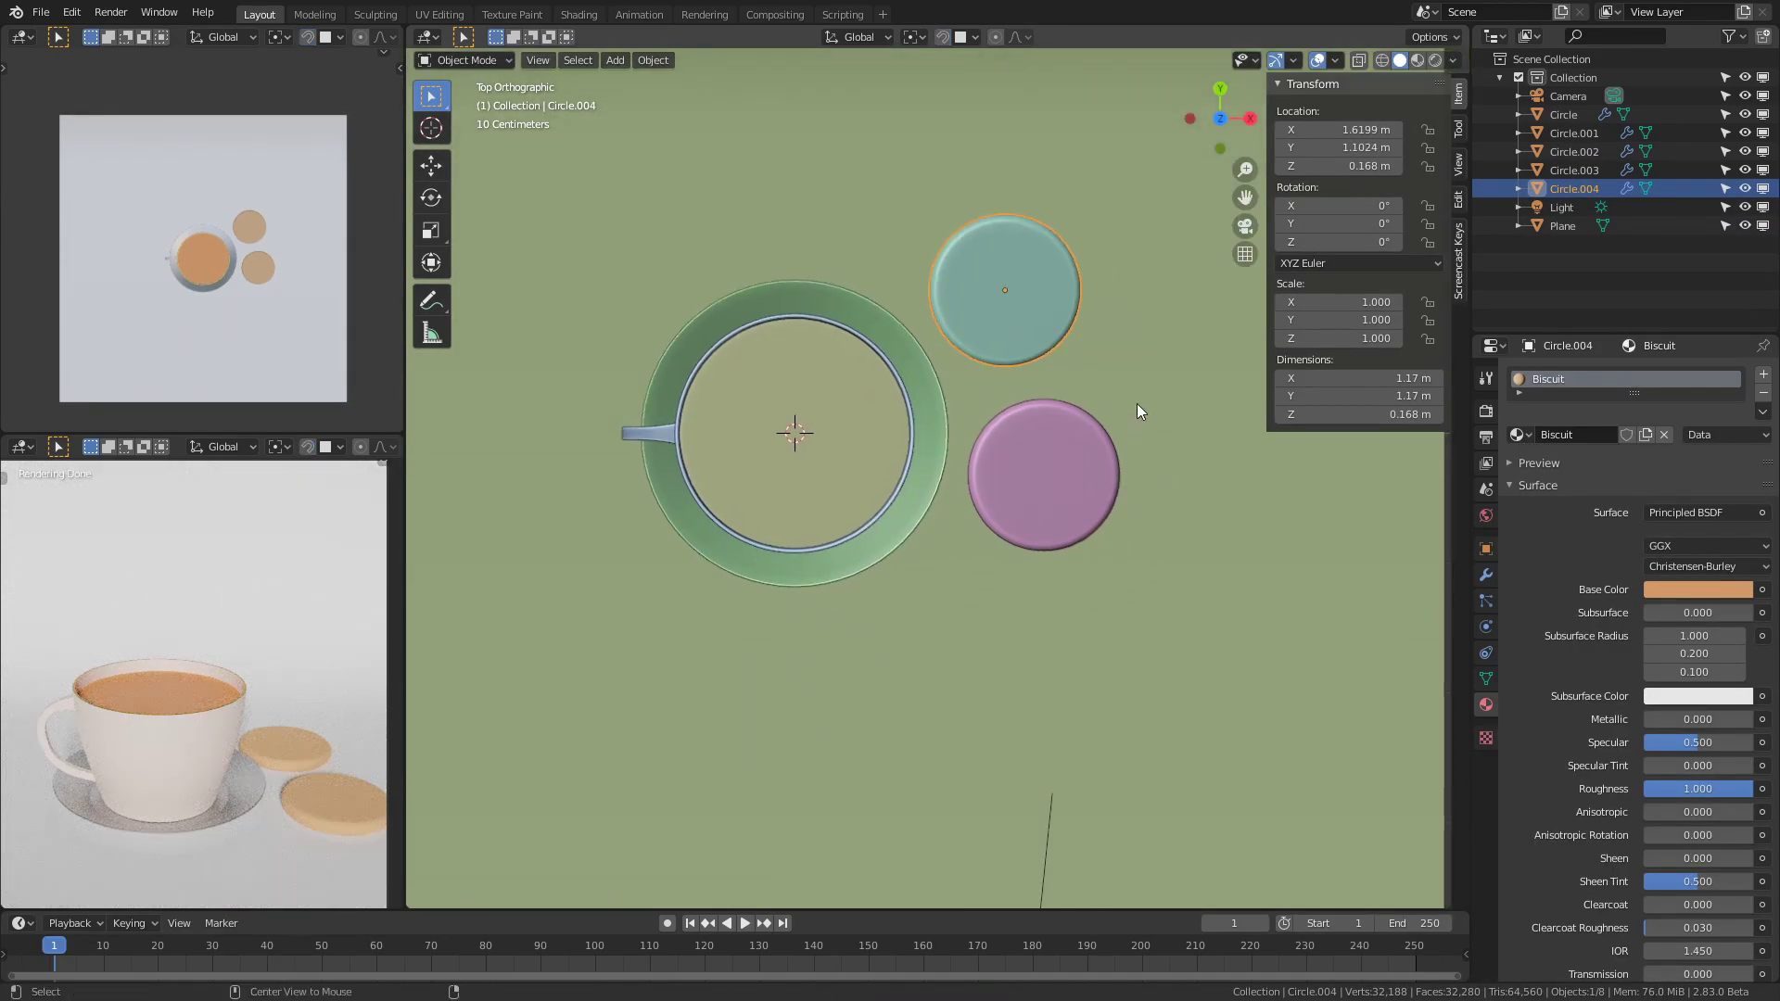
key("g")
left_click(1059, 365)
key("shift+d")
left_click(1204, 316)
key("g")
left_click(1170, 407)
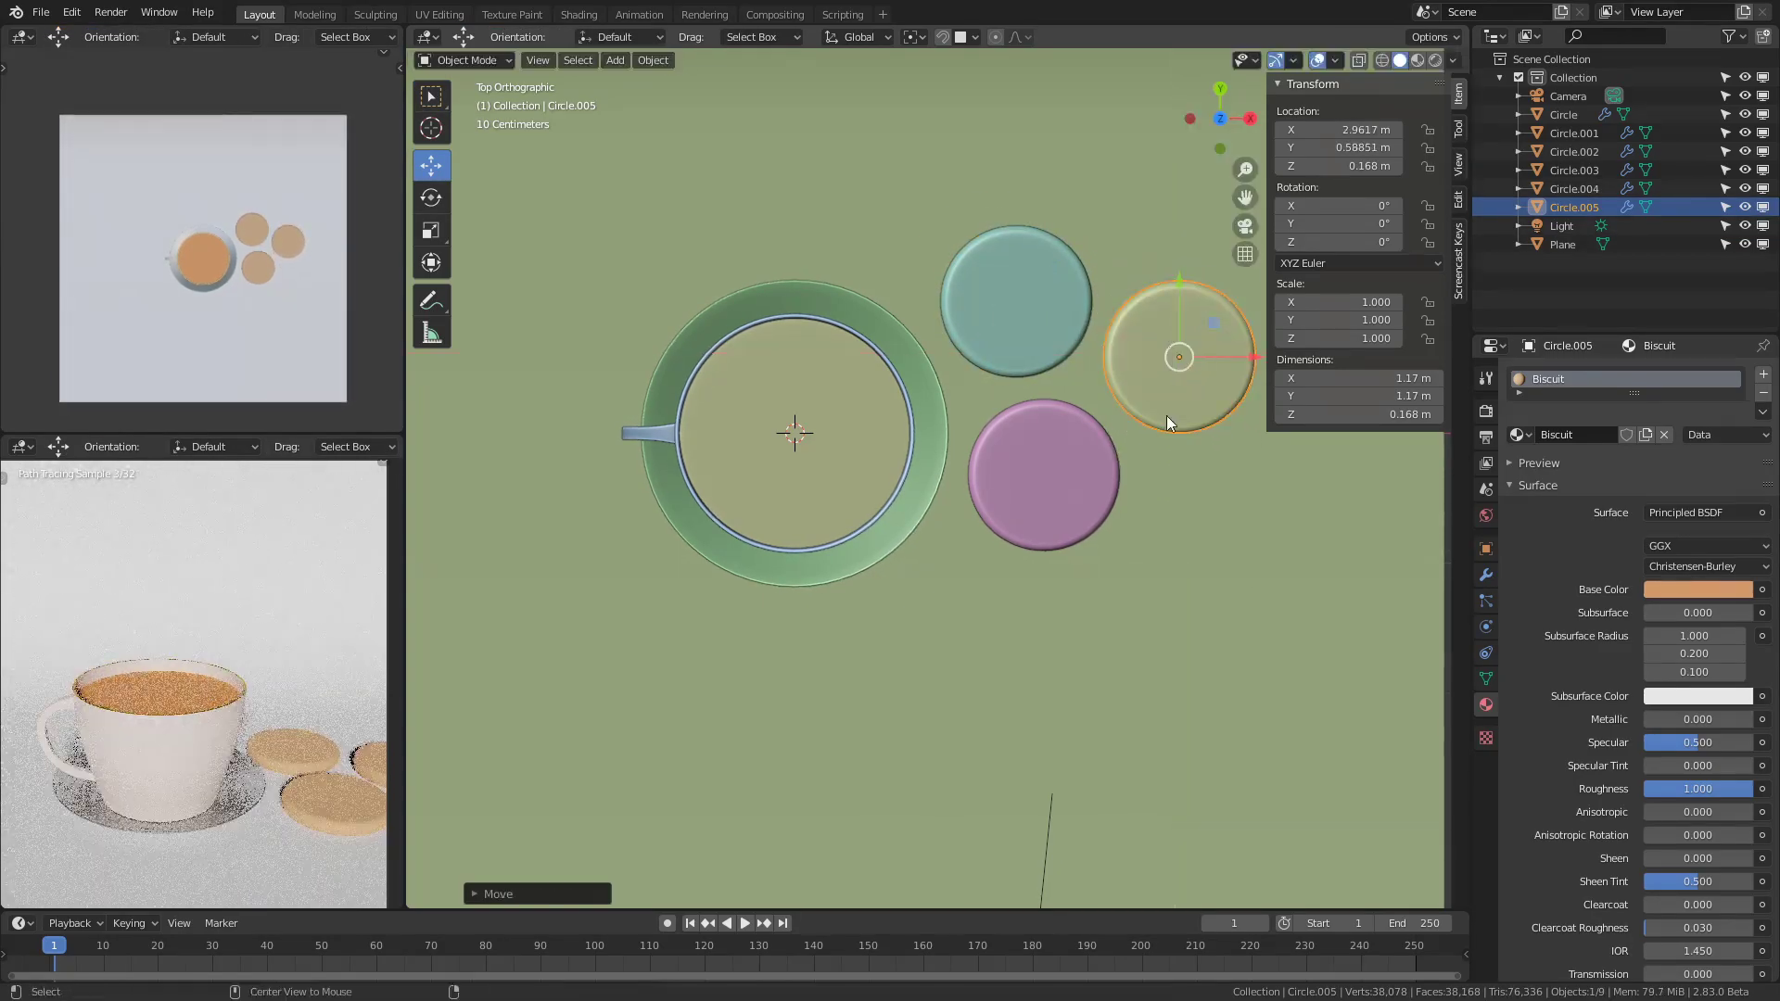
Place linked duplicates of the biscuit one by one to form a ring around the cup.
left_click(1043, 810)
key("alt+d")
left_click(778, 718)
key("alt+d")
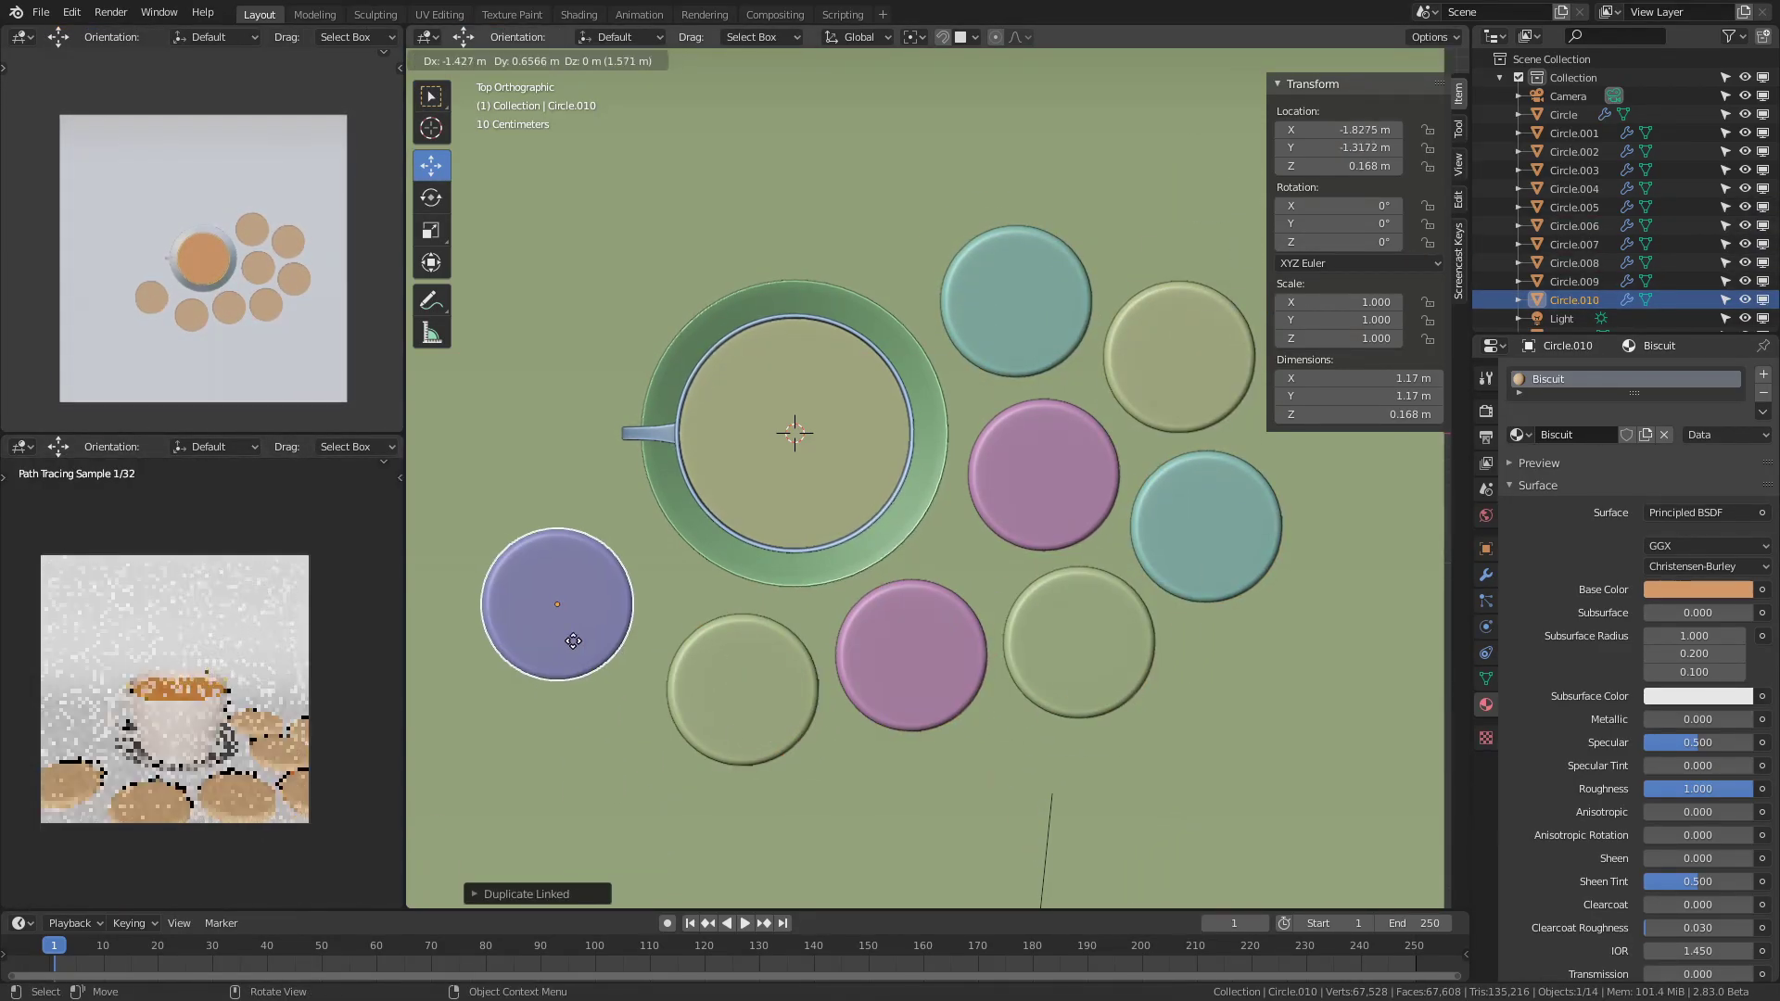
left_click(613, 631)
middle_click_drag(823, 561, 970, 604, "shift")
key("alt+d")
left_click(763, 309)
left_click(1036, 144)
middle_click_drag(815, 438, 914, 363, "shift")
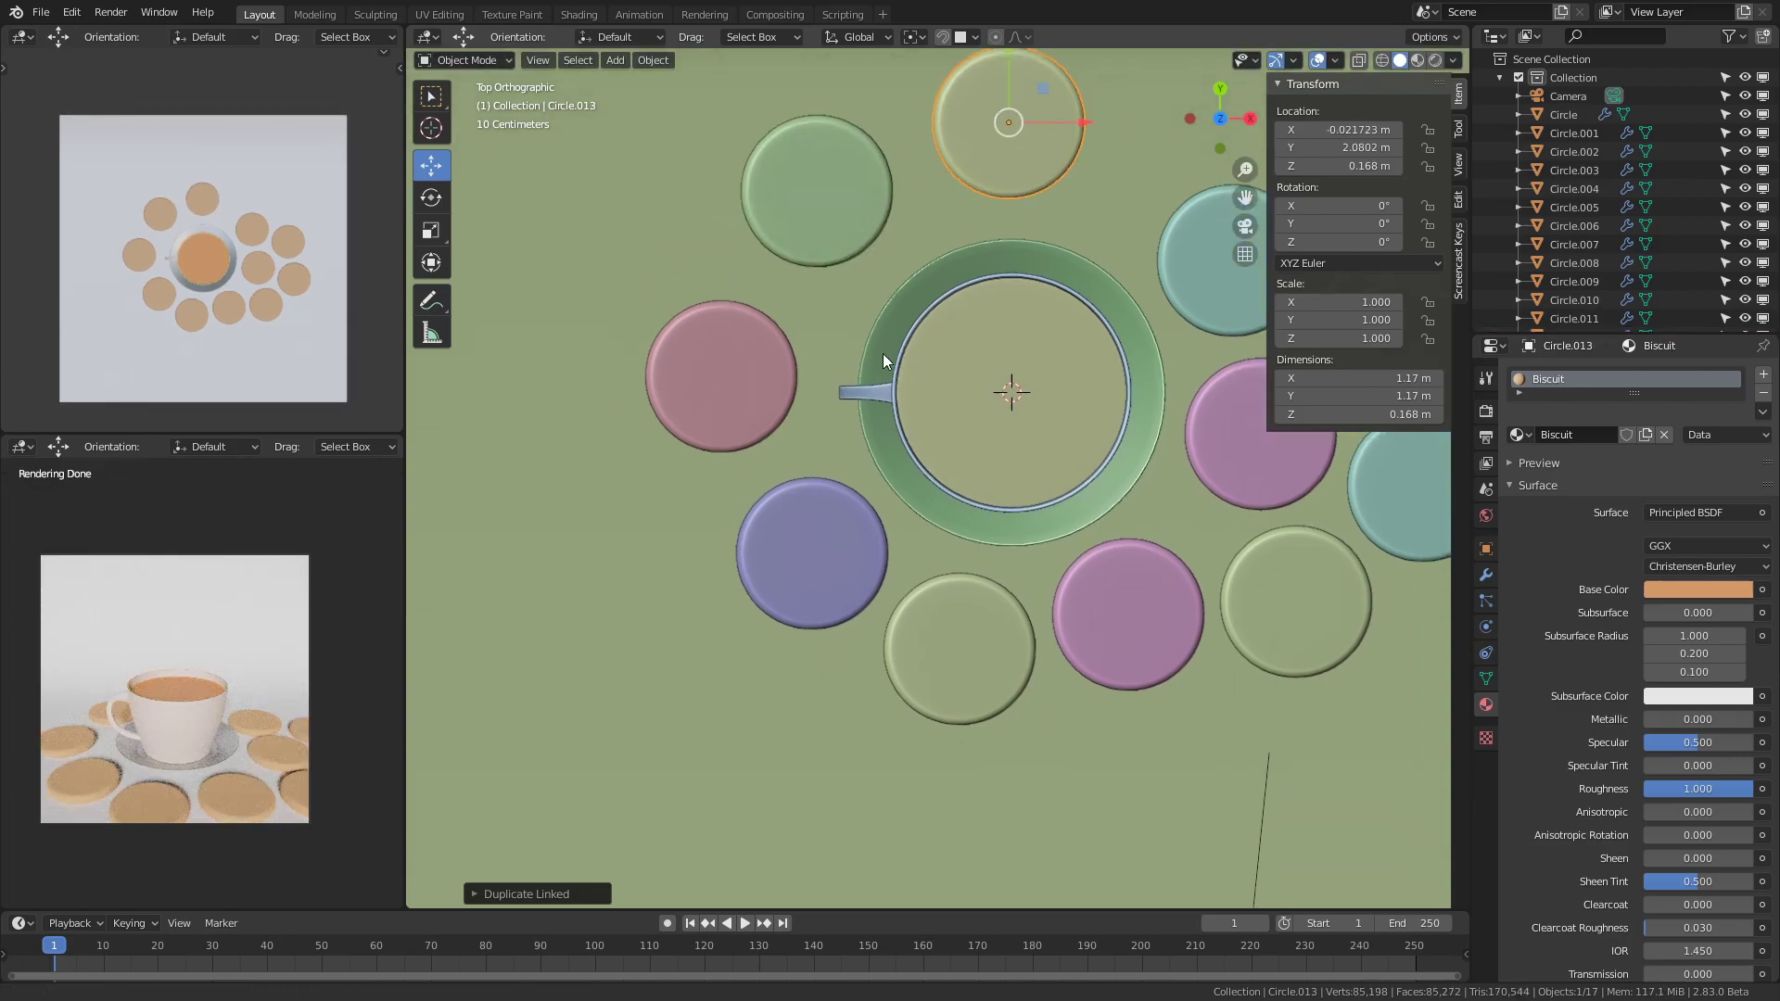
Delete the biscuits in front of the cup and on its outer right side, keeping the front-left one.
scroll(914, 363, "down", 2)
left_click(1208, 473)
left_click(1120, 556, "shift")
left_click(1187, 378, "shift")
key("Delete")
Centre the front-left biscuit on the ground directly in front of the cup and delete all other biscuits.
left_click(1001, 565)
key("alt+g")
key("g")
key("y")
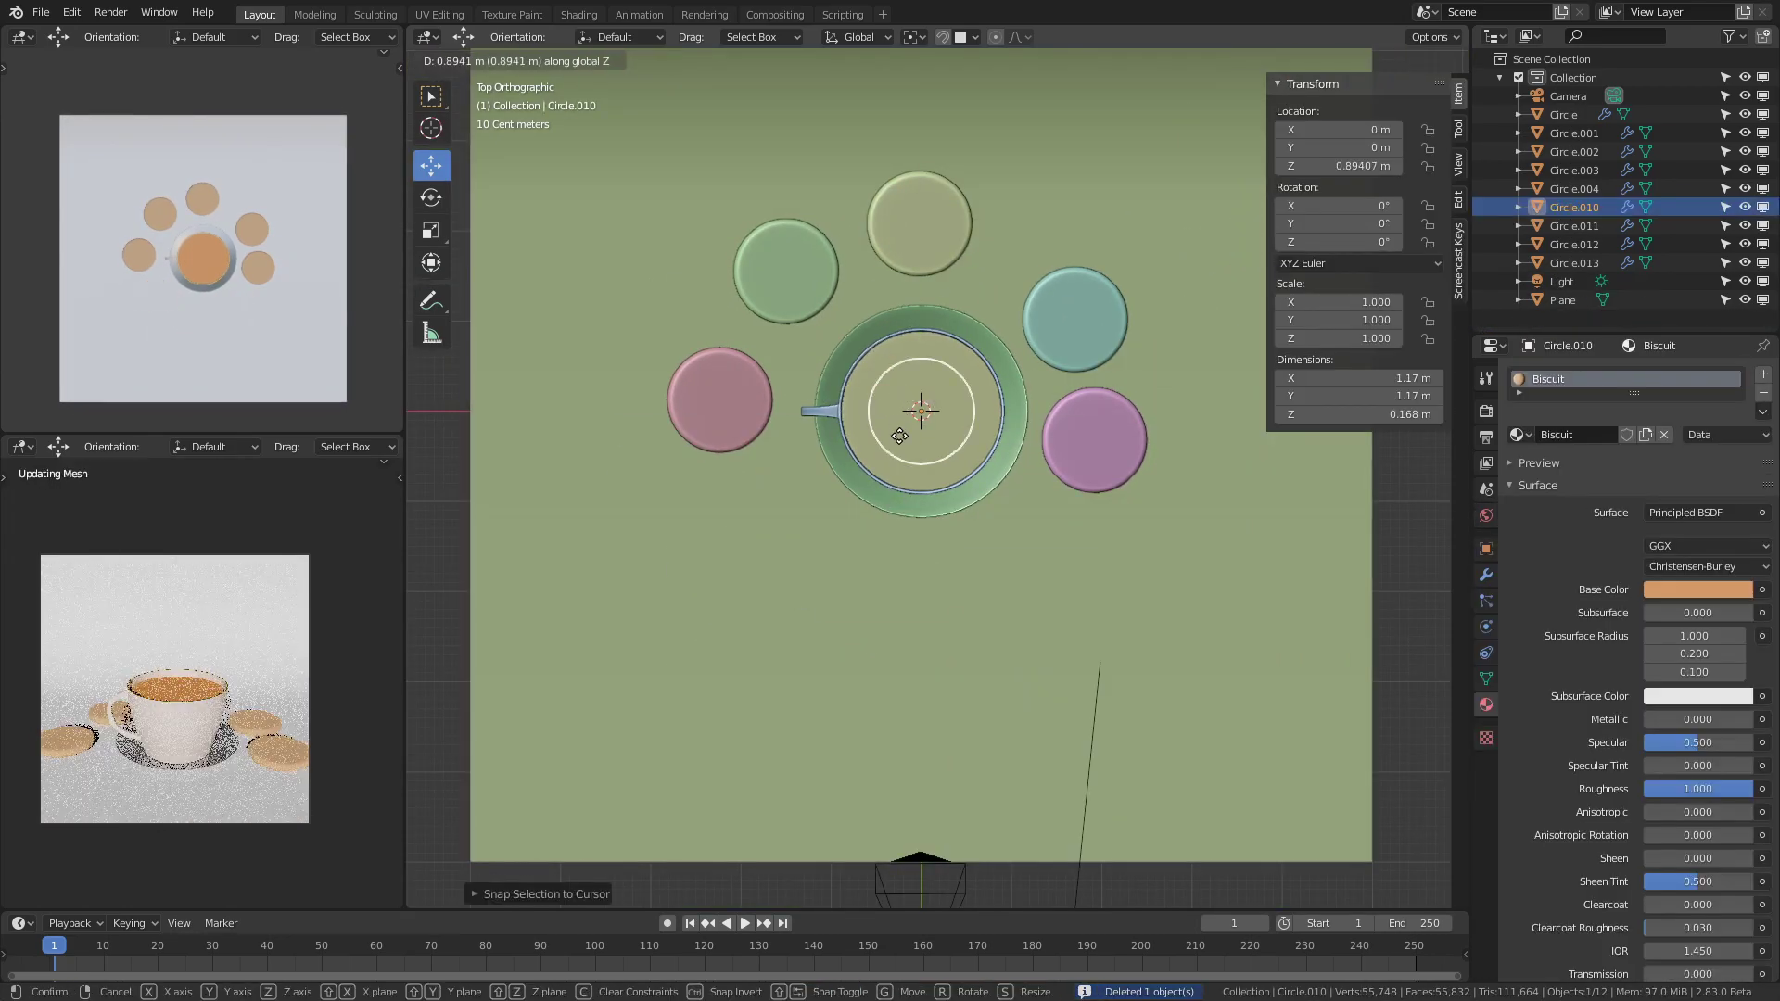
left_click(901, 600)
middle_click_drag(1016, 621, 995, 492)
key("shift+Tab")
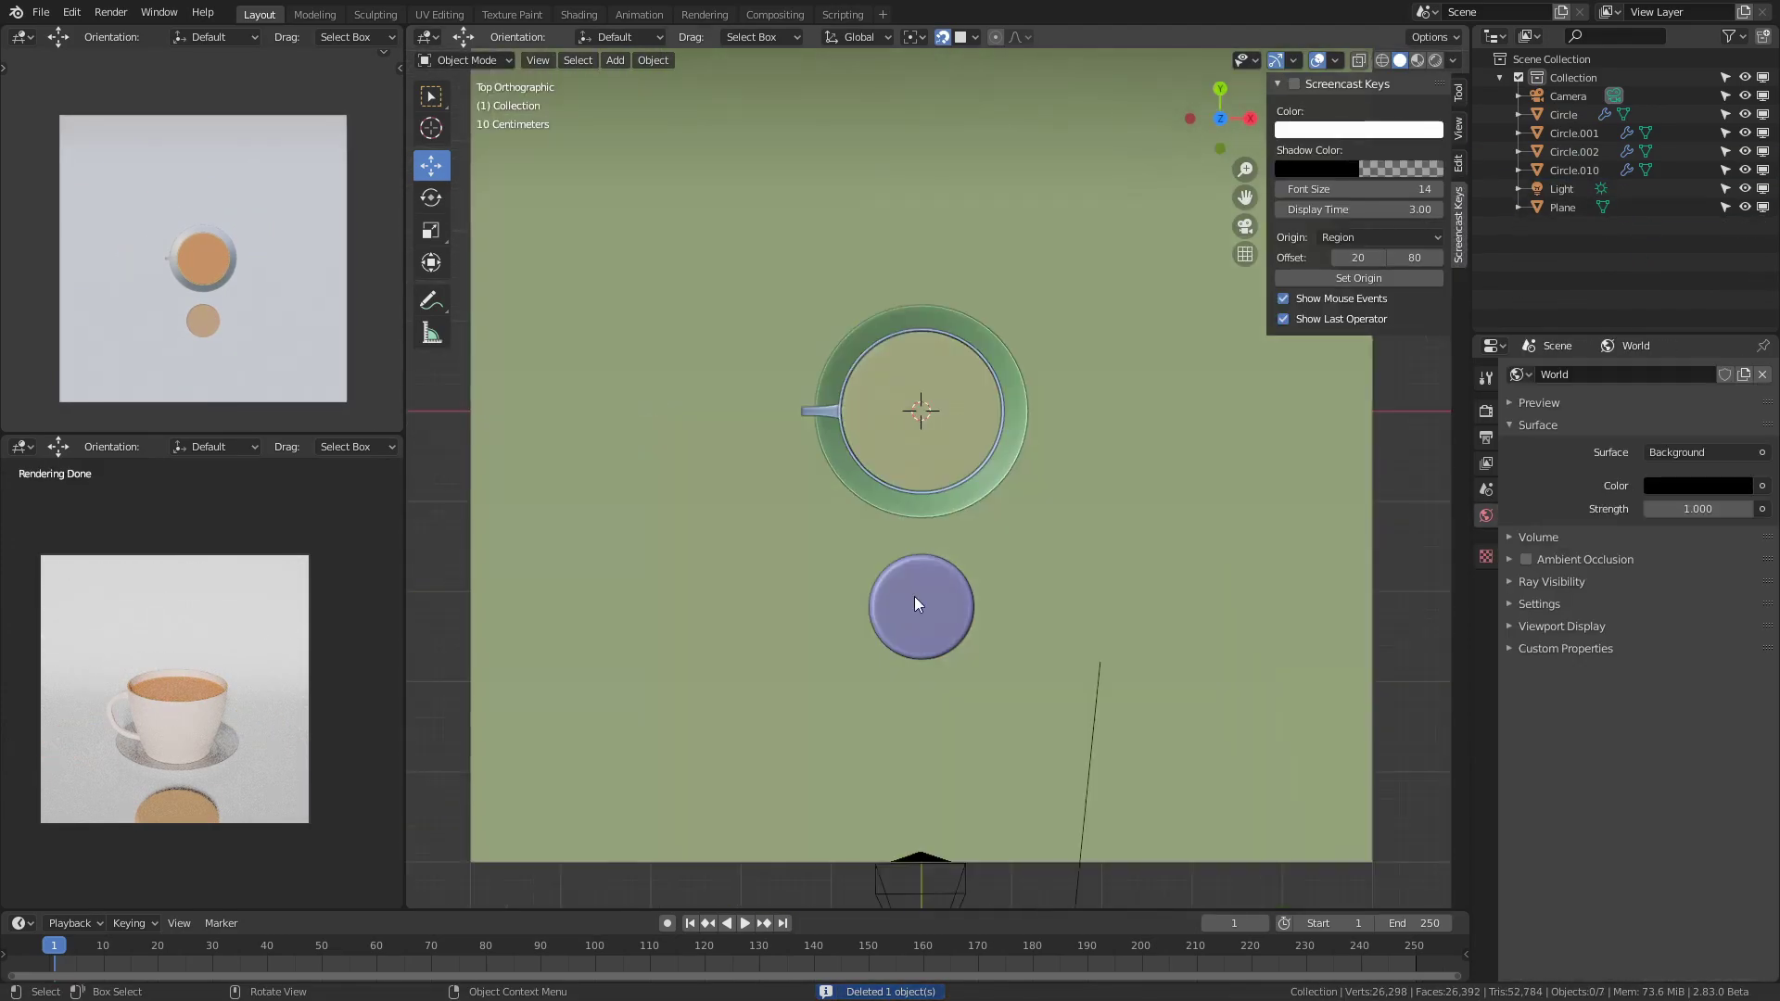
Move the biscuit along Y to -1.9014 m and add an Empty at the world origin.
left_click(918, 593)
key("g")
key("y")
key("Return")
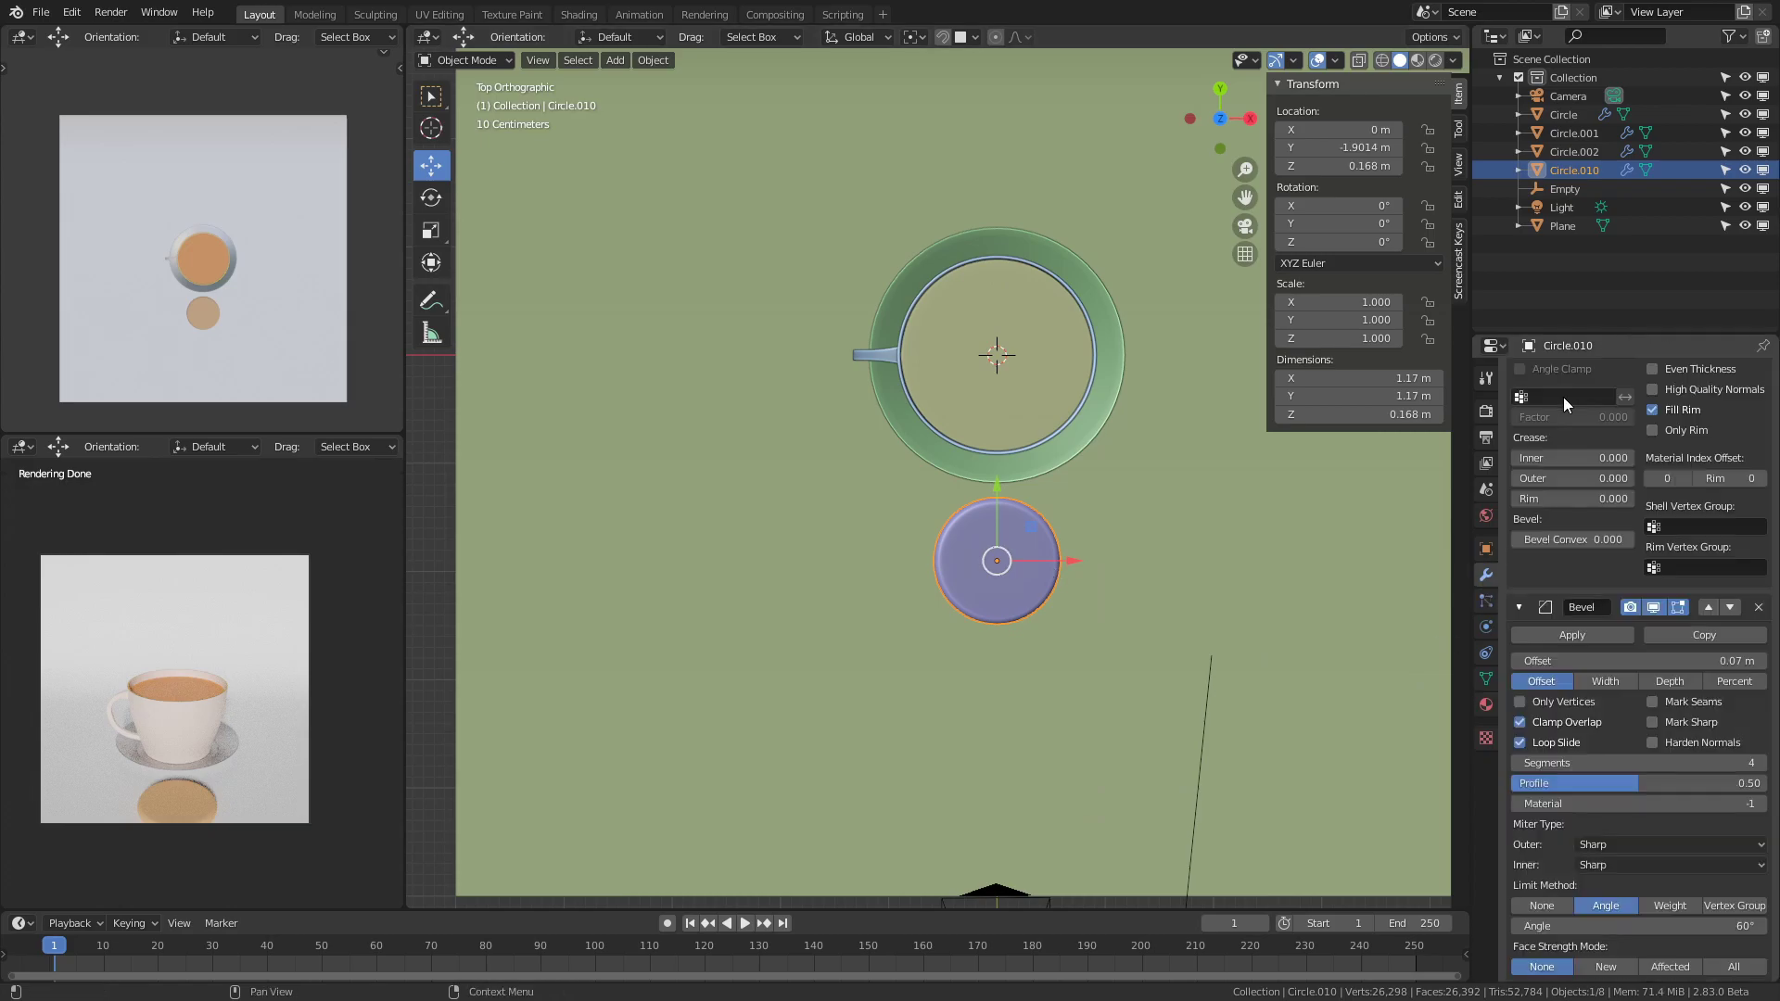
Add an Array modifier to the biscuit with Relative Offset disabled and Object Offset driven by the Empty.
key("q")
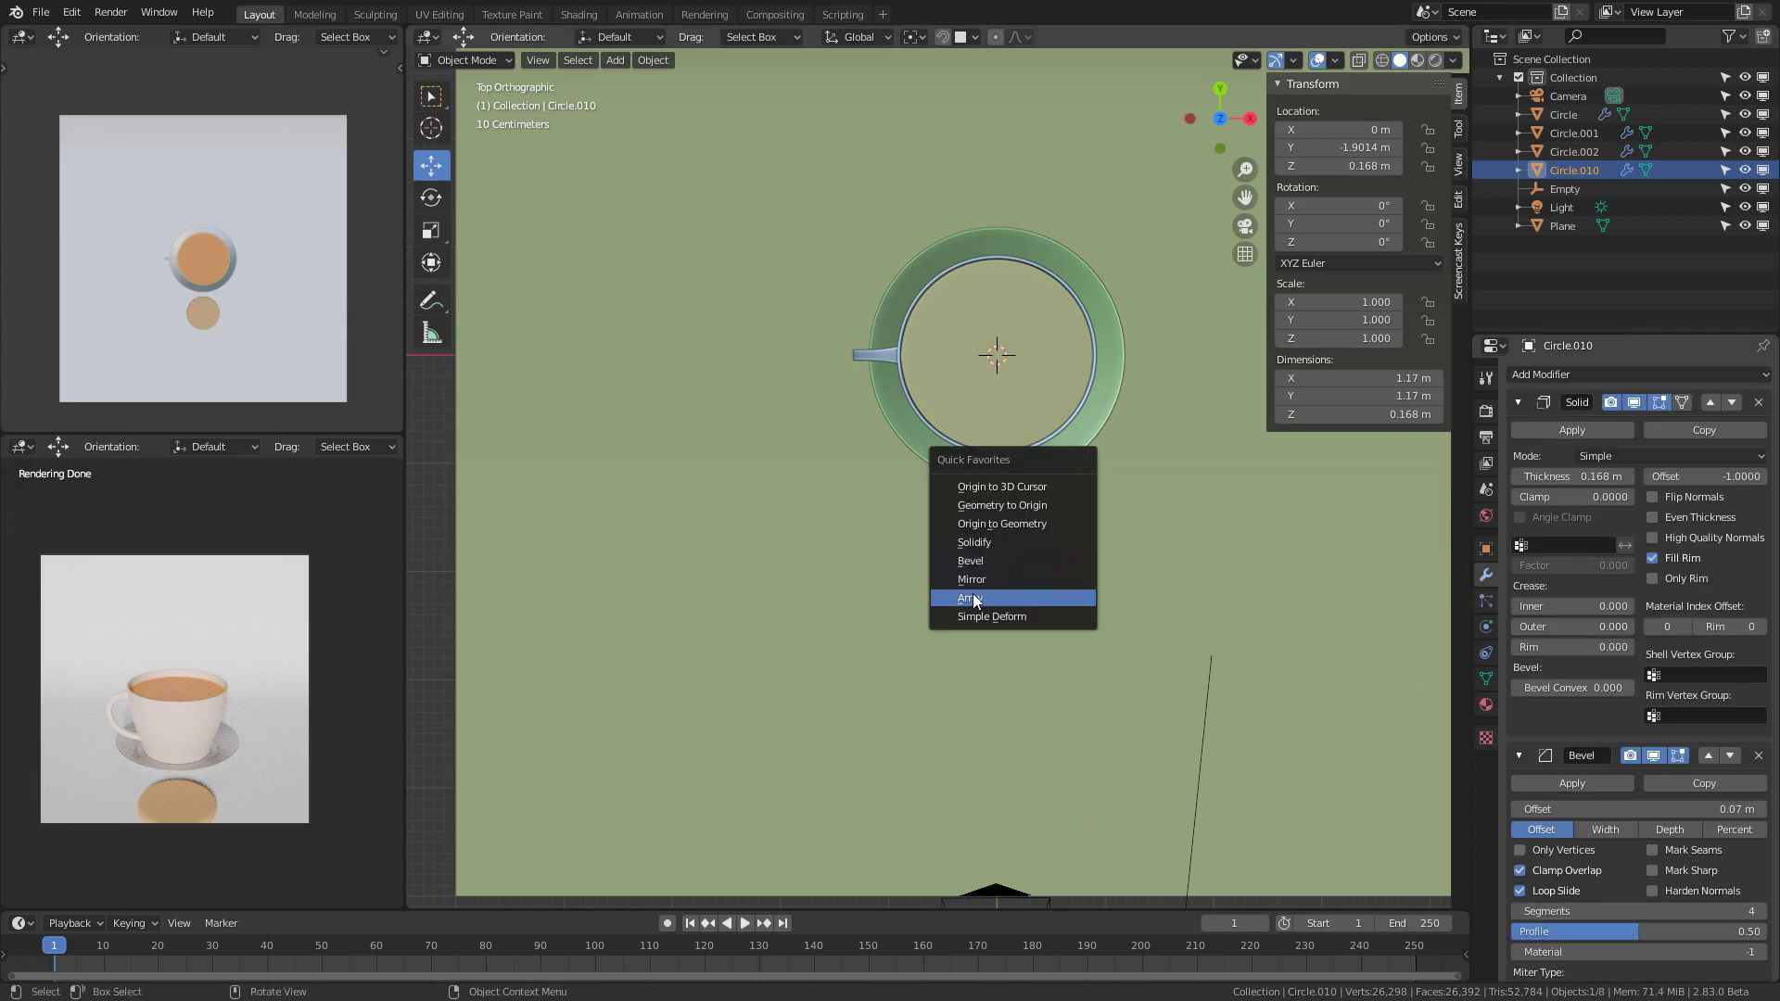
left_click(972, 599)
scroll(1632, 704, "down", 10)
left_click(1653, 720)
left_click(1653, 806)
left_click(1697, 826)
left_click(1594, 707)
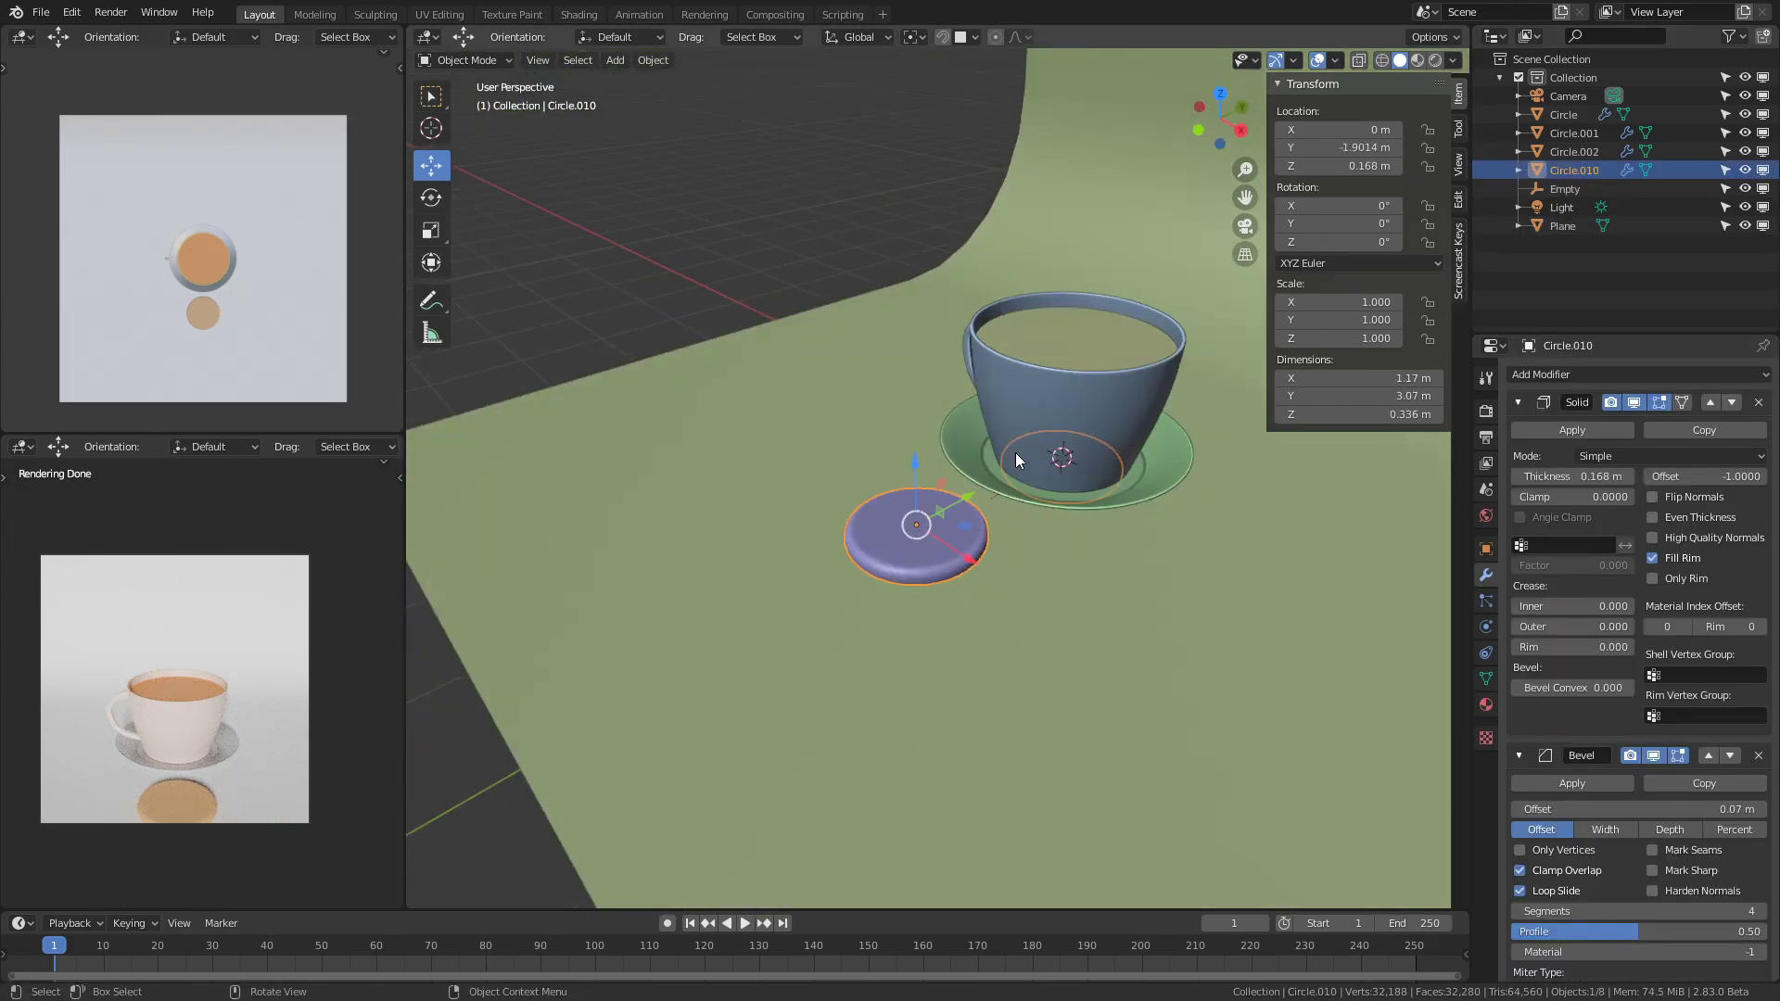
Set the biscuit's origin to the 3D cursor and rotate the Empty about Z to spread eight biscuits in an even ring.
middle_click_drag(1015, 452, 1038, 519)
key("q")
left_click(704, 278)
scroll(1019, 371, "down", 4)
left_click(1565, 188)
key("r")
key("z")
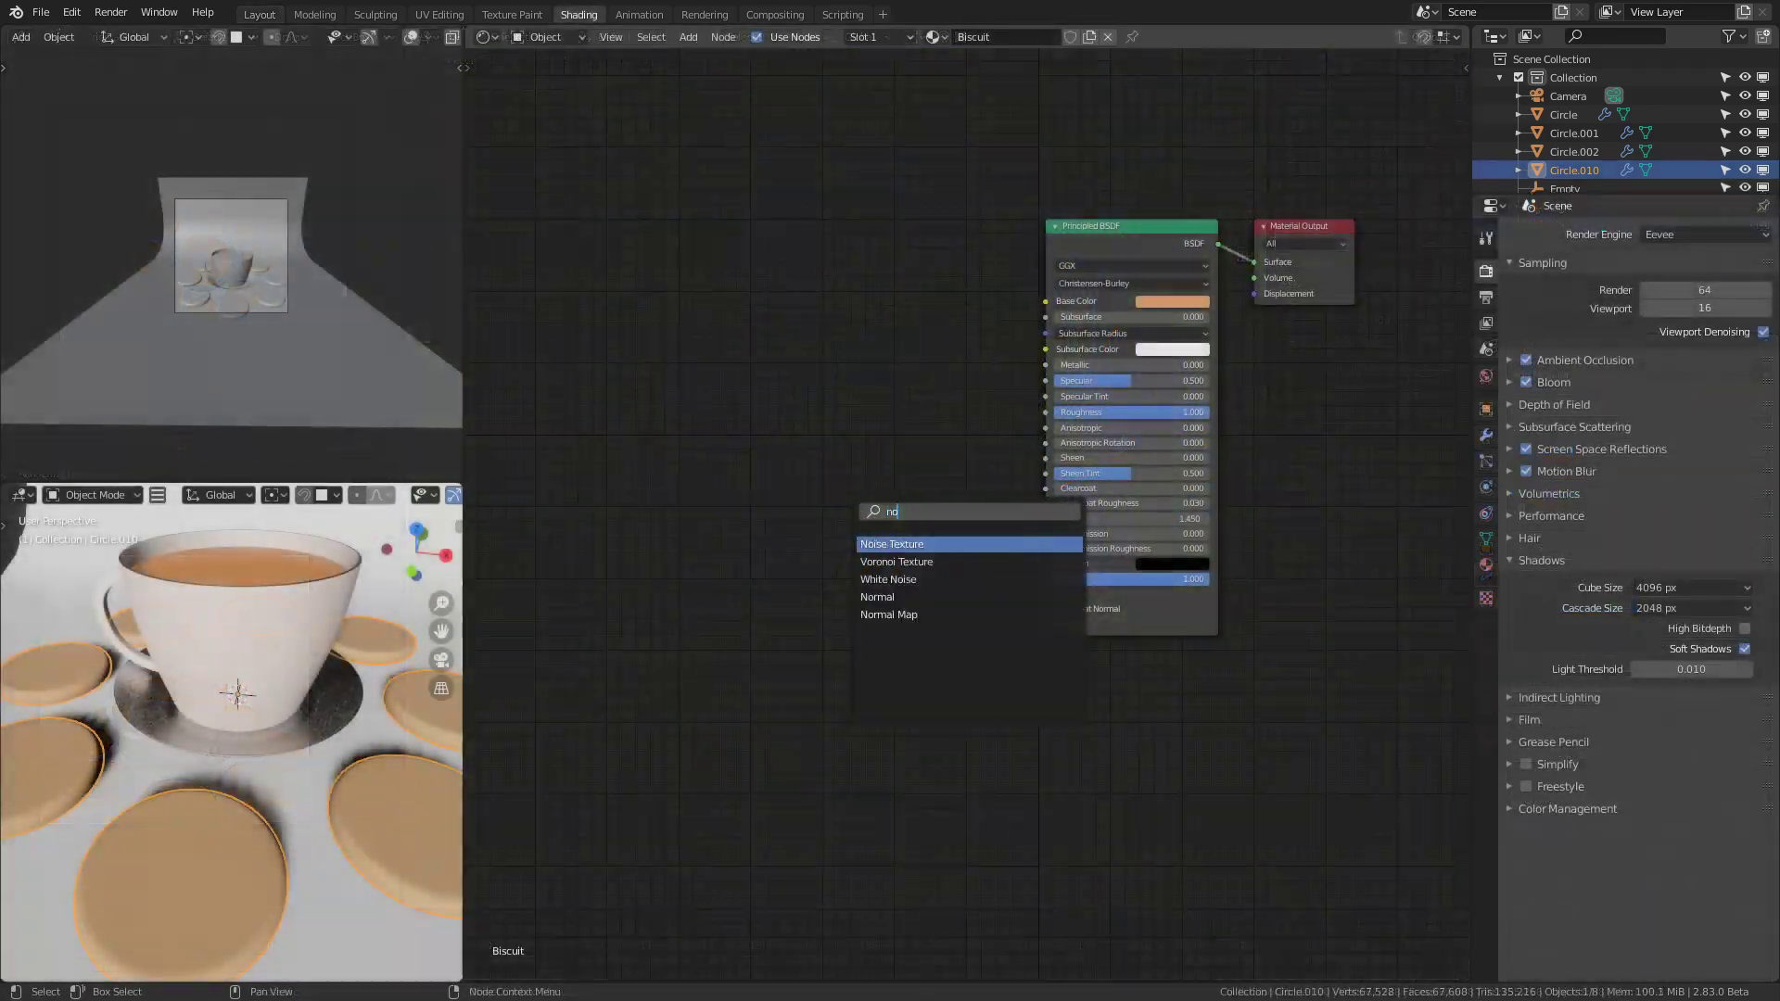
Add Mapping, Noise Texture and Bump nodes to the Biscuit material, feeding the noise Fac into Bump Height and Bump into the shader's Normal.
left_click(927, 544)
key("shift+a")
left_click(834, 457)
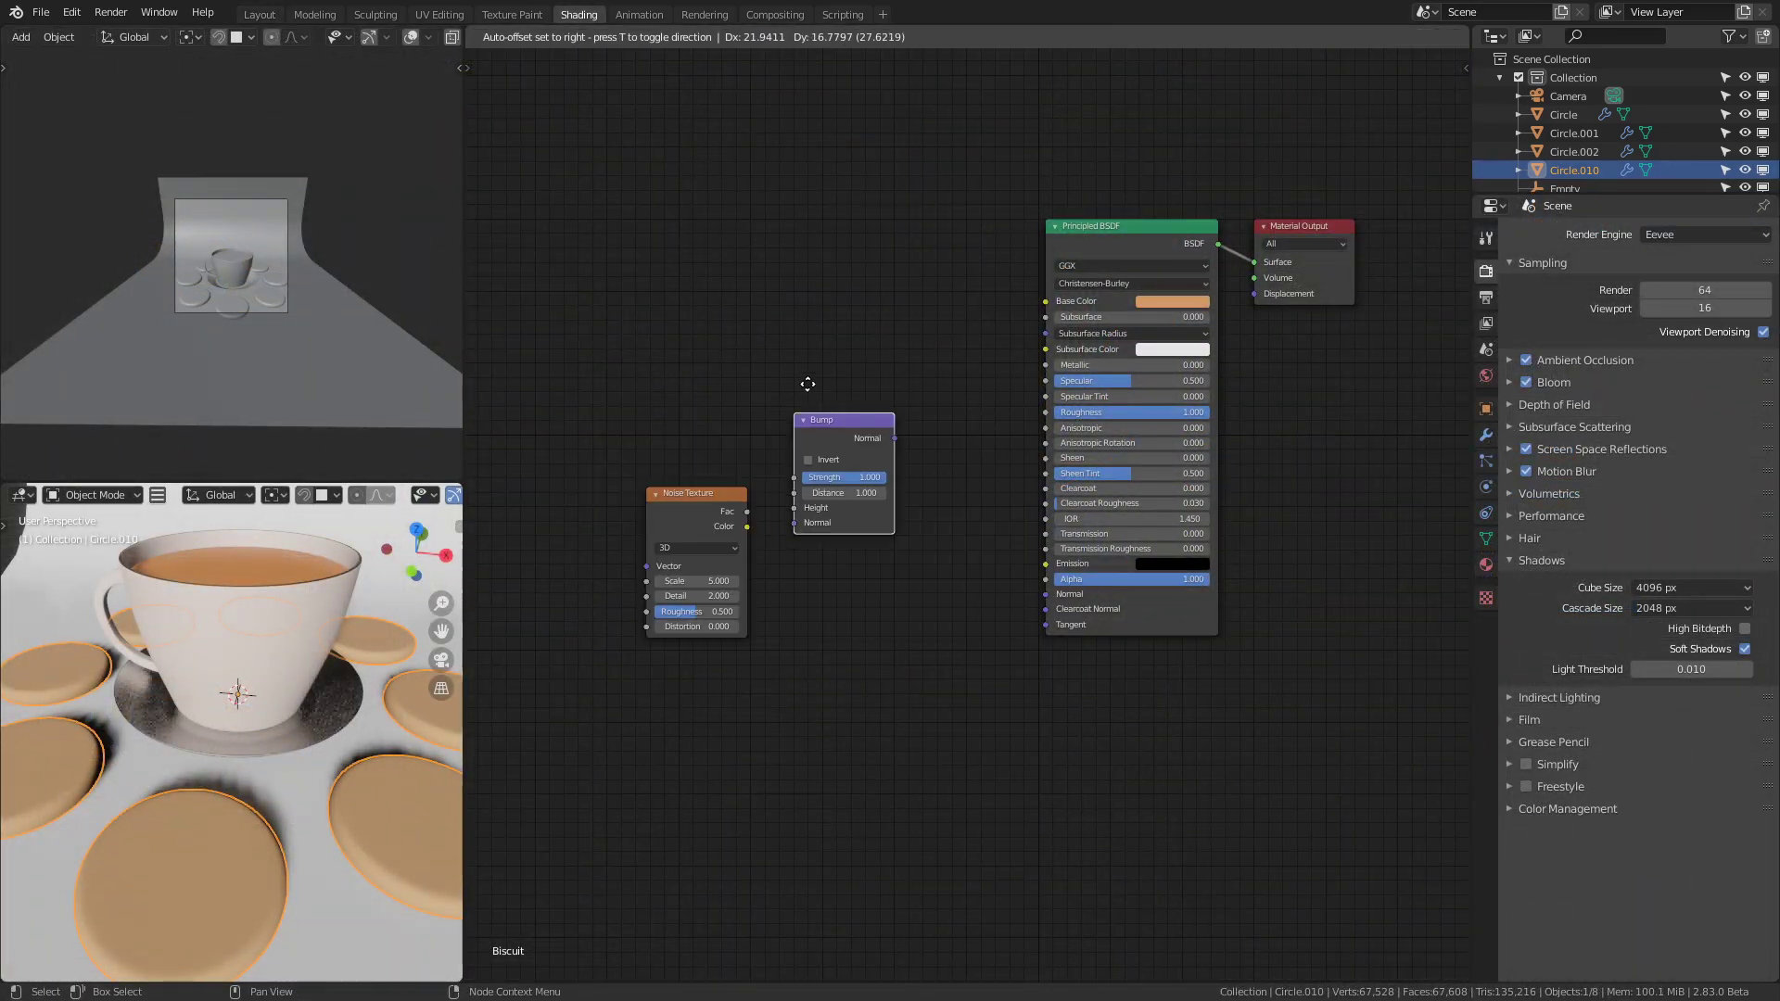
left_click(839, 533)
scroll(649, 508, "up", 3)
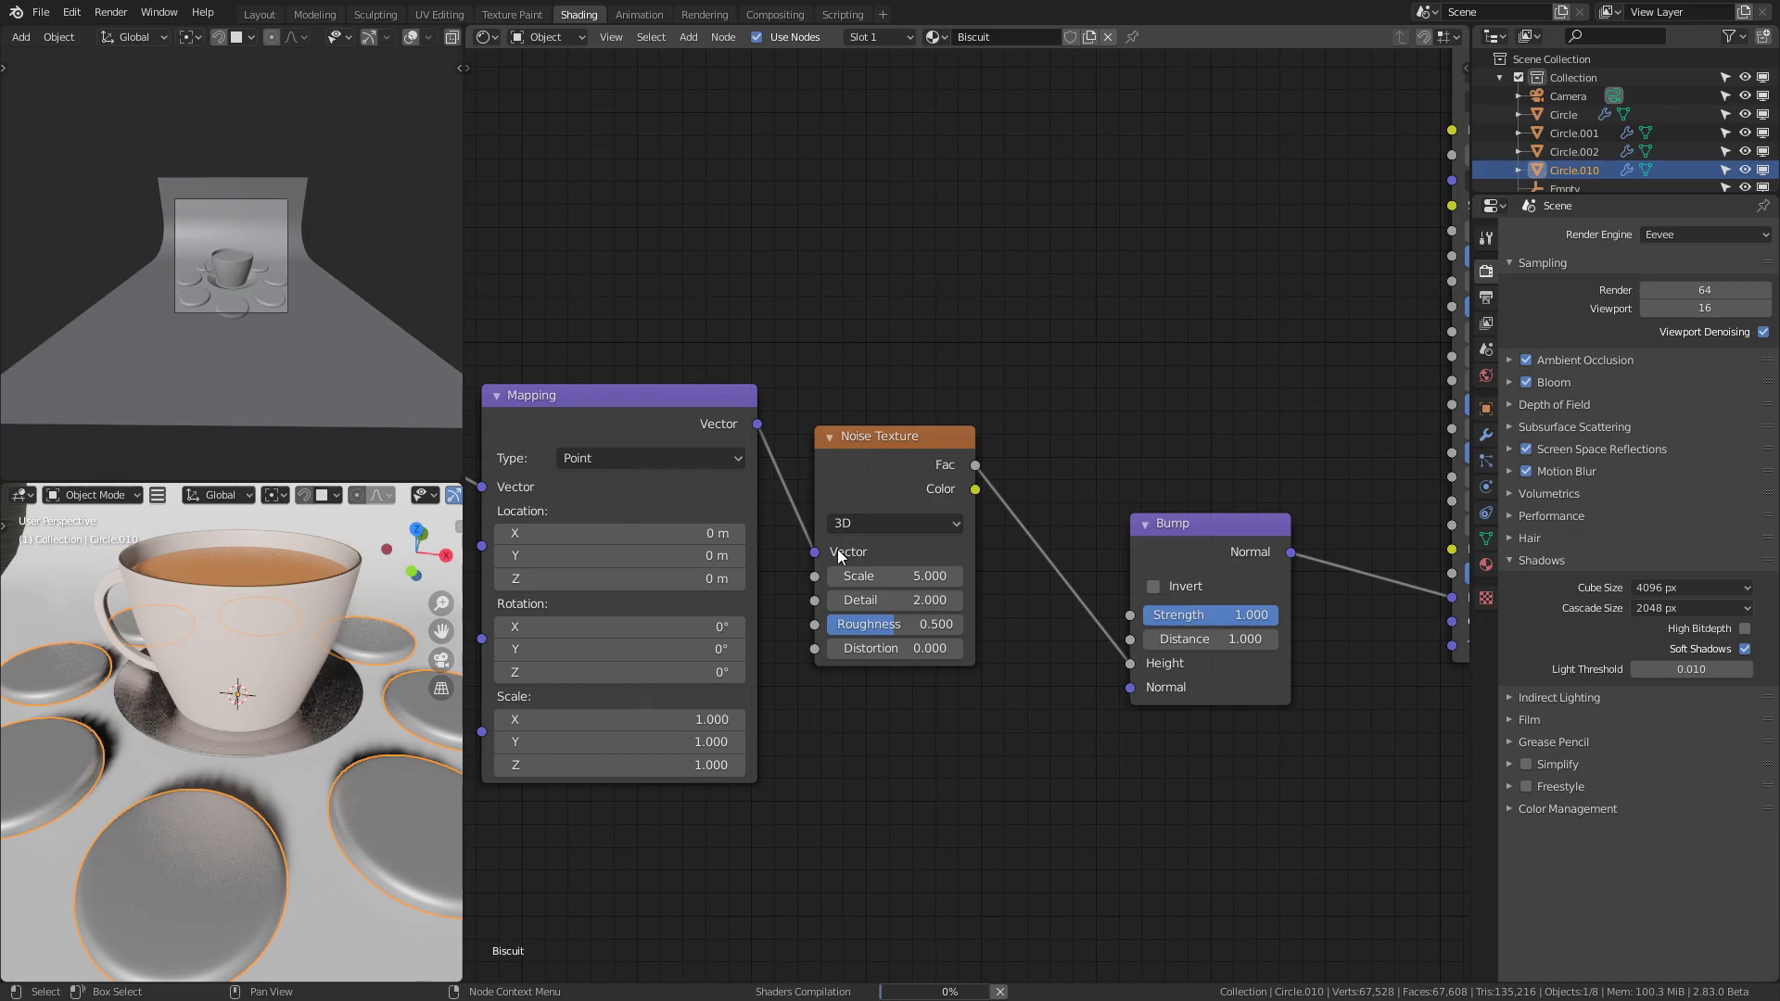
Set the biscuit's Noise Texture to Scale 500, Detail 16 and Distortion 10.
scroll(838, 549, "up", 3)
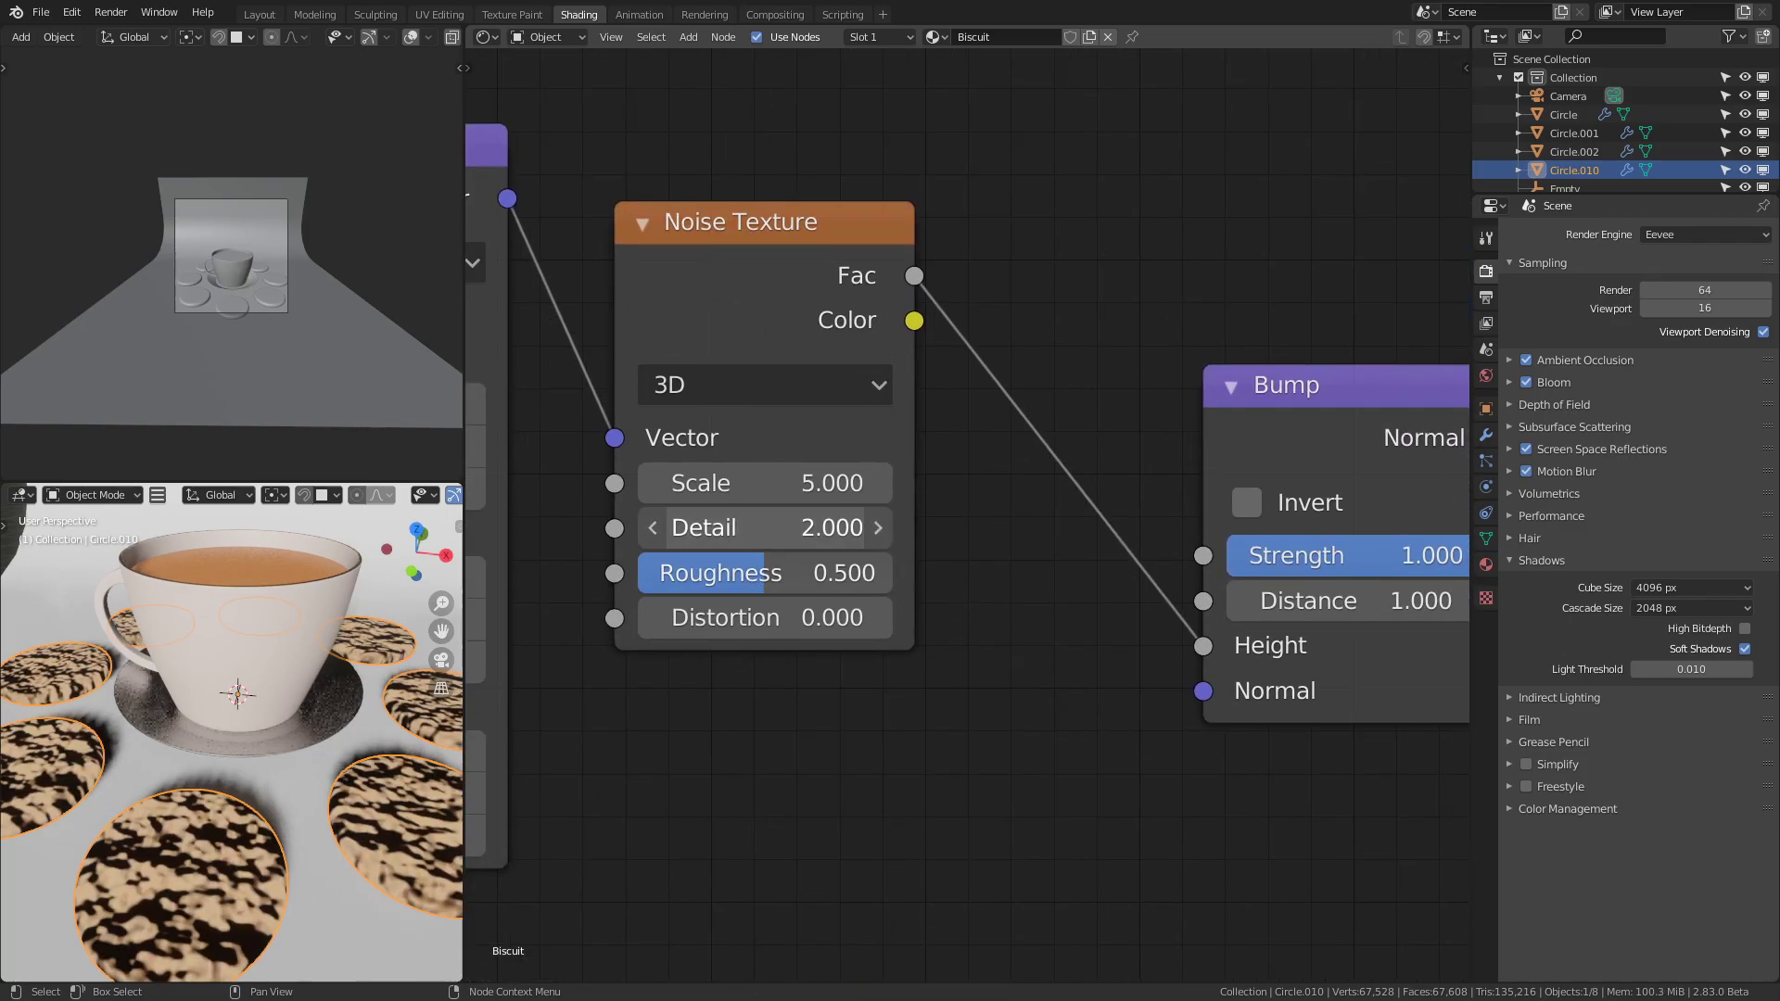
left_click_drag(705, 528, 835, 528)
left_click_drag(732, 483, 1205, 483)
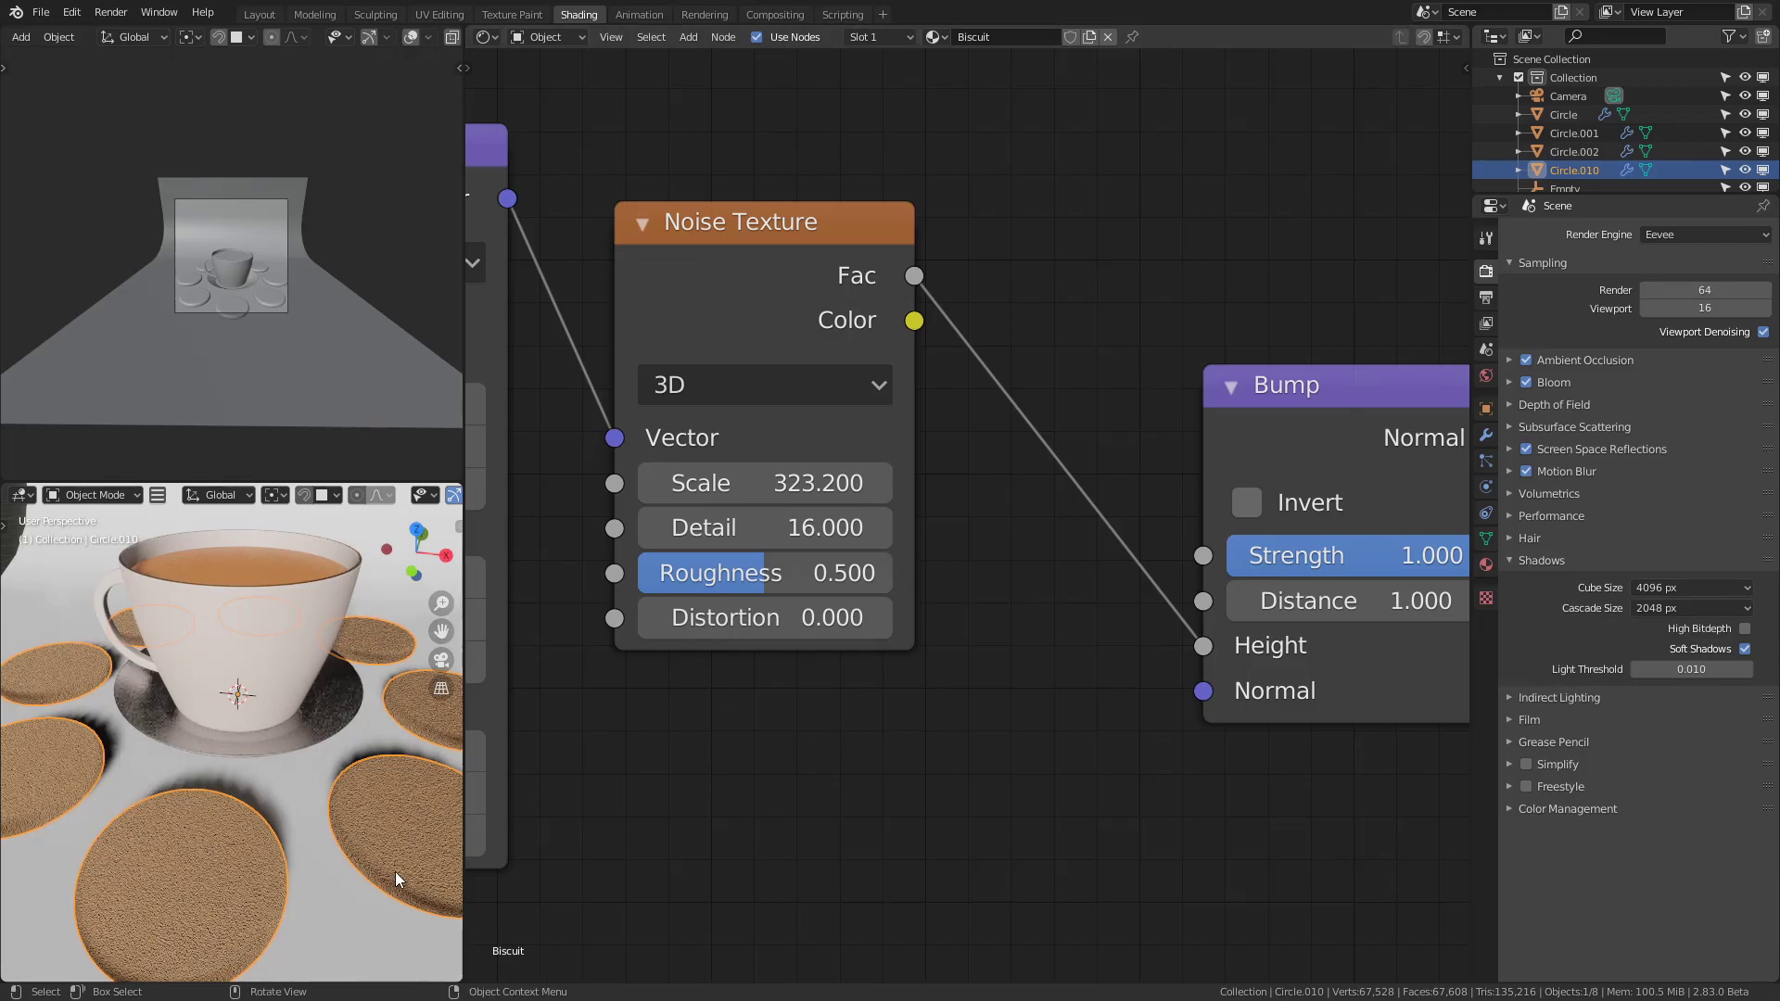
scroll(352, 877, "down", 4)
middle_click_drag(352, 877, 262, 807)
scroll(261, 807, "up", 4)
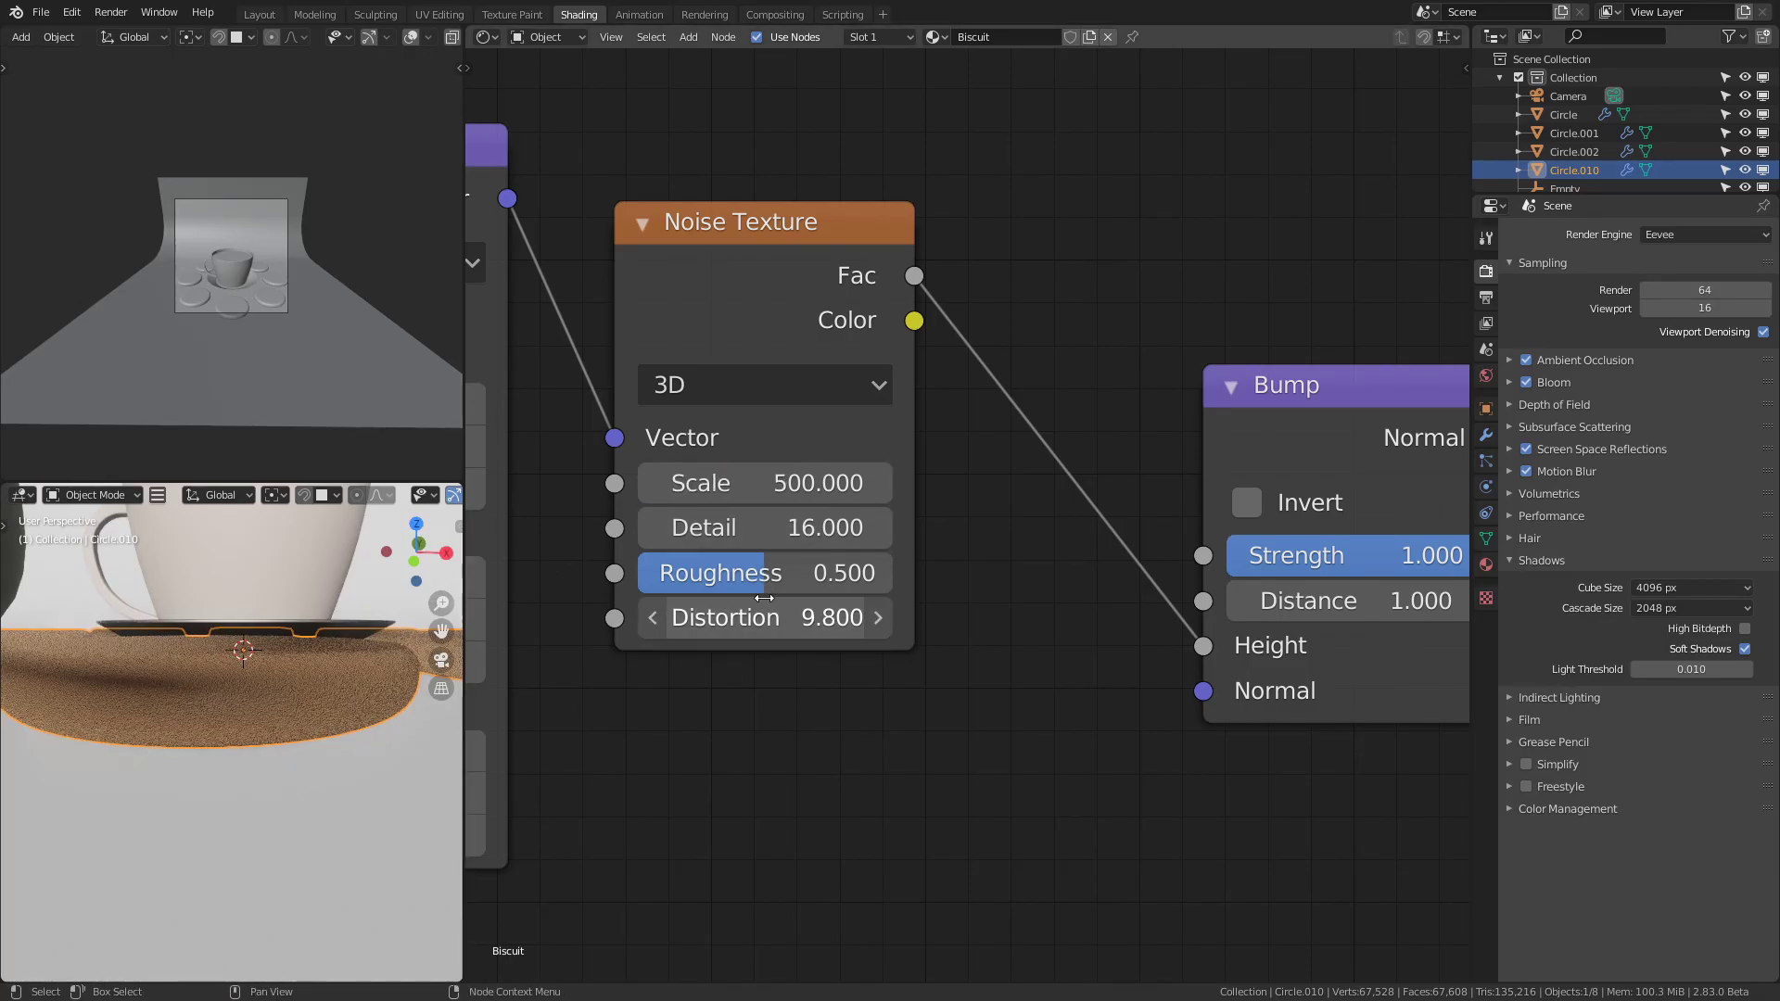
middle_click_drag(371, 713, 296, 748)
scroll(295, 749, "up", 3)
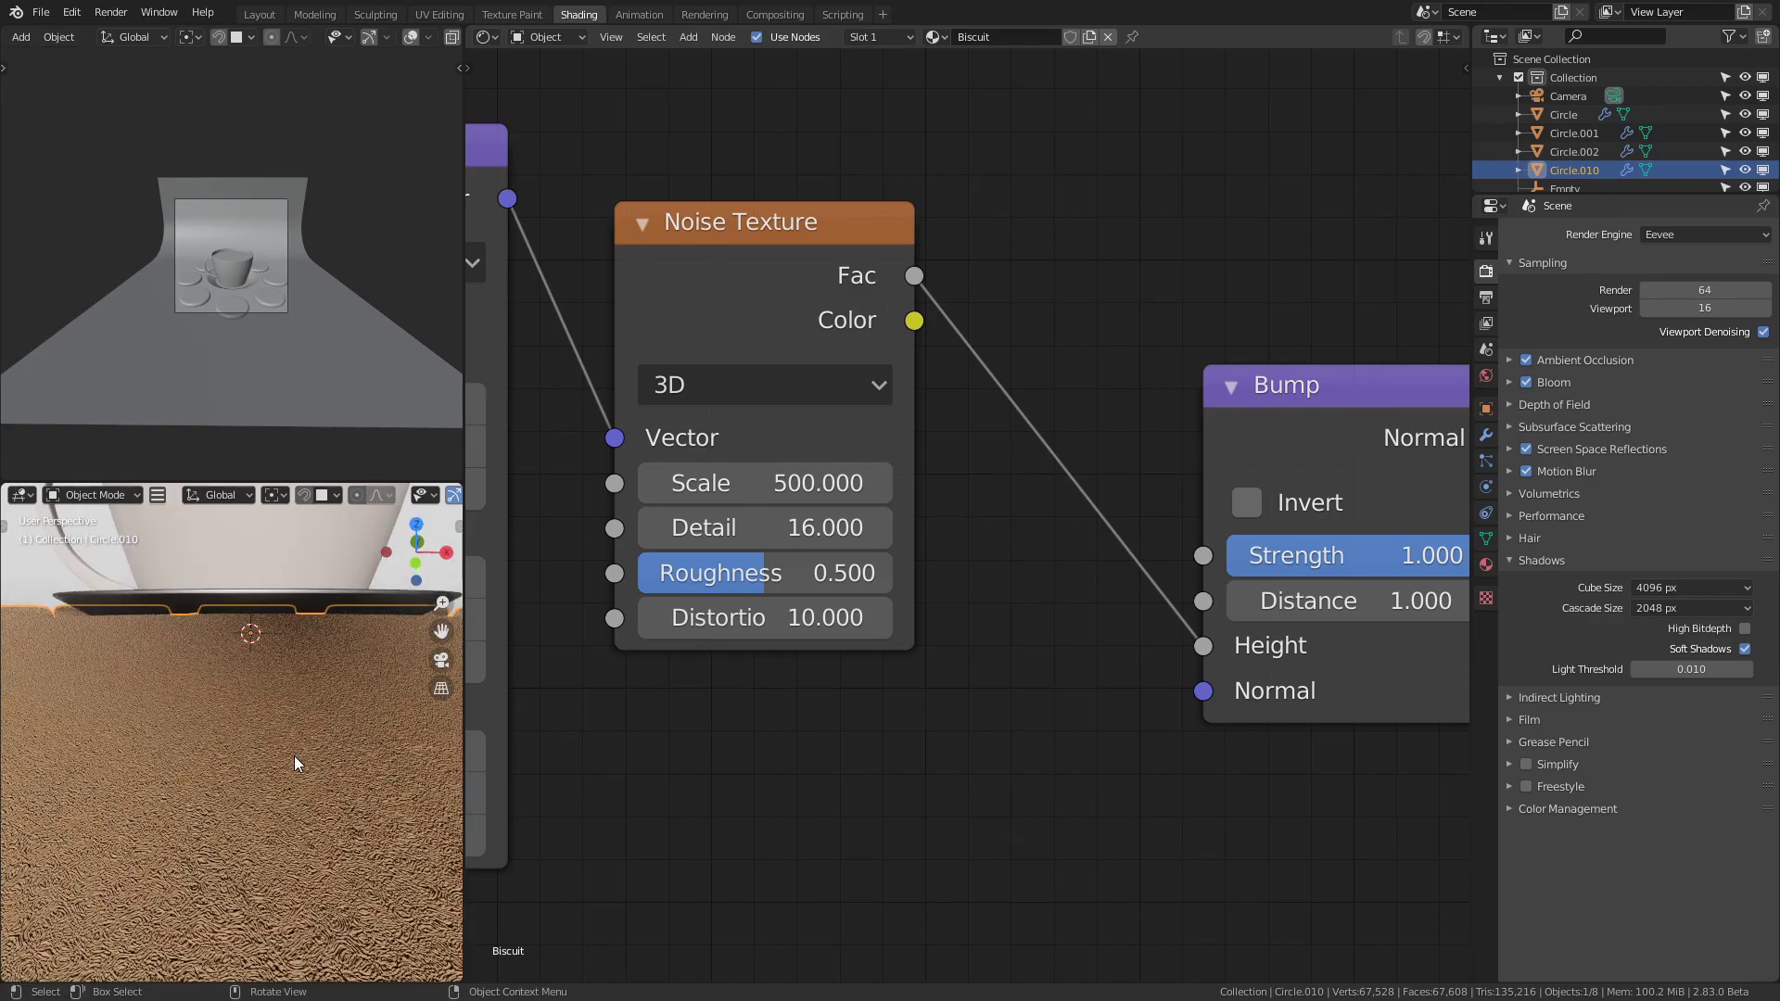
Set the Bump node's Strength to 0.308 and check the biscuit surface up close and from afar.
left_click_drag(1345, 555, 1152, 555)
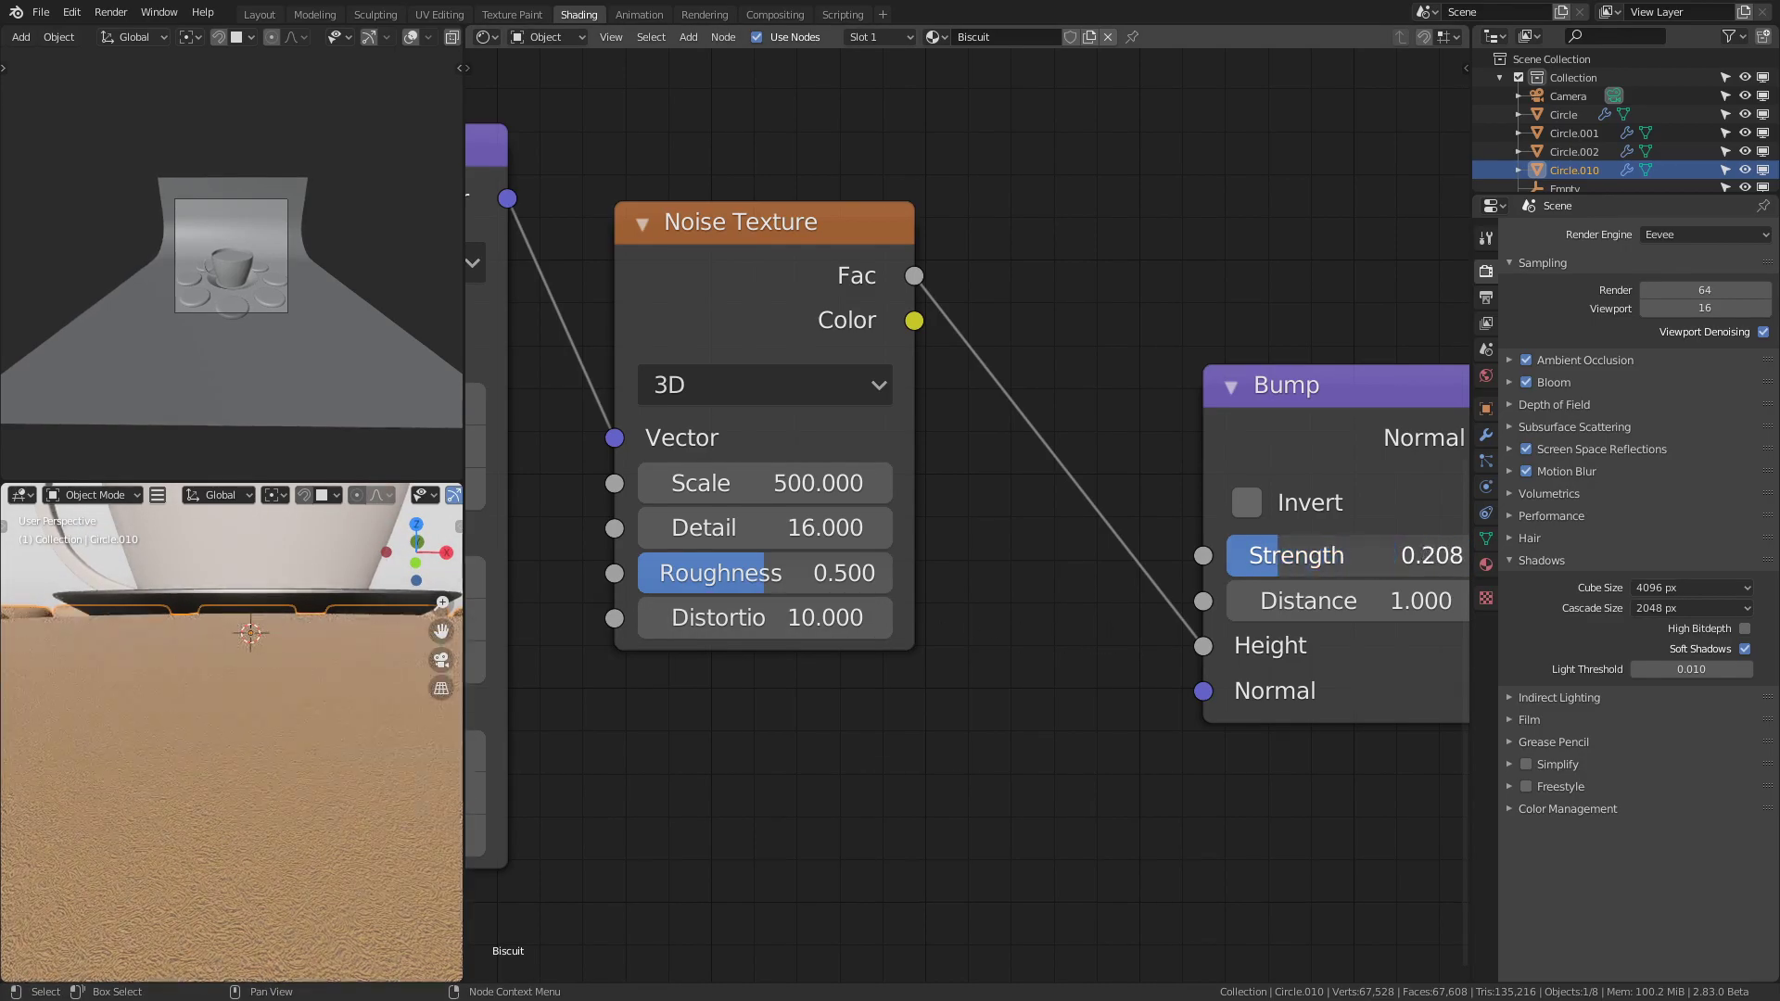
scroll(296, 782, "down", 5)
scroll(275, 762, "up", 4)
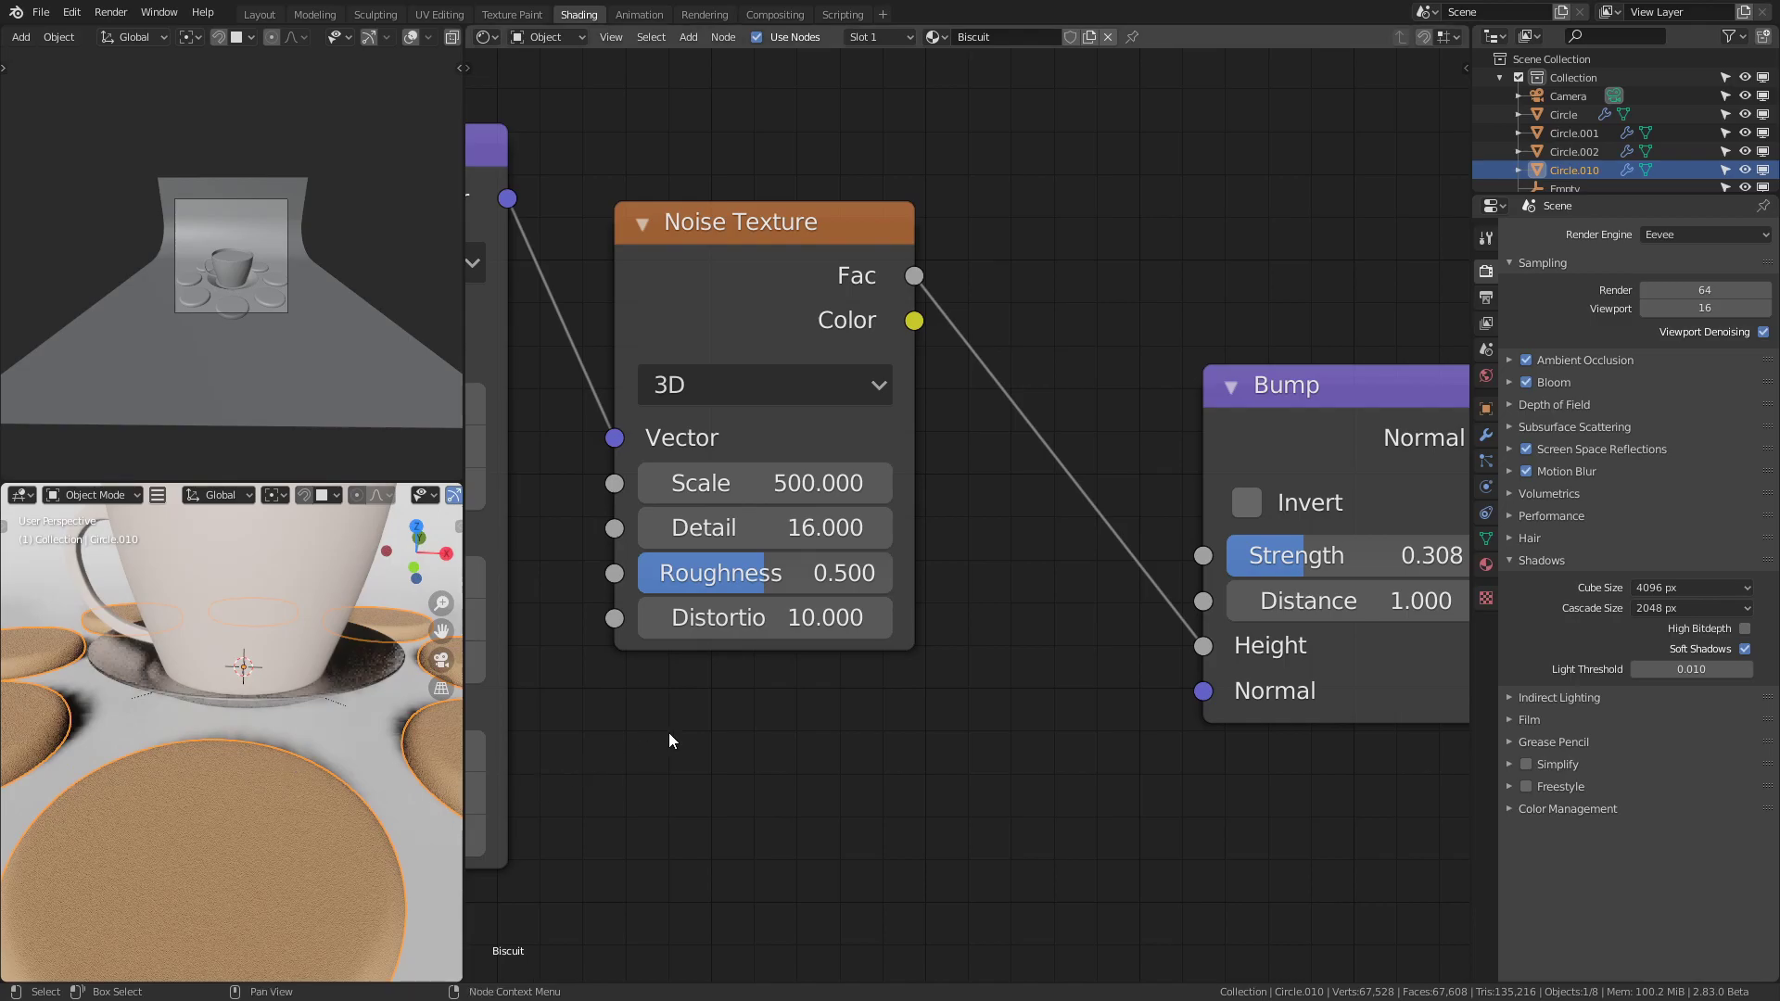
scroll(662, 735, "down", 7)
middle_click_drag(220, 921, 287, 814)
scroll(291, 748, "down", 8)
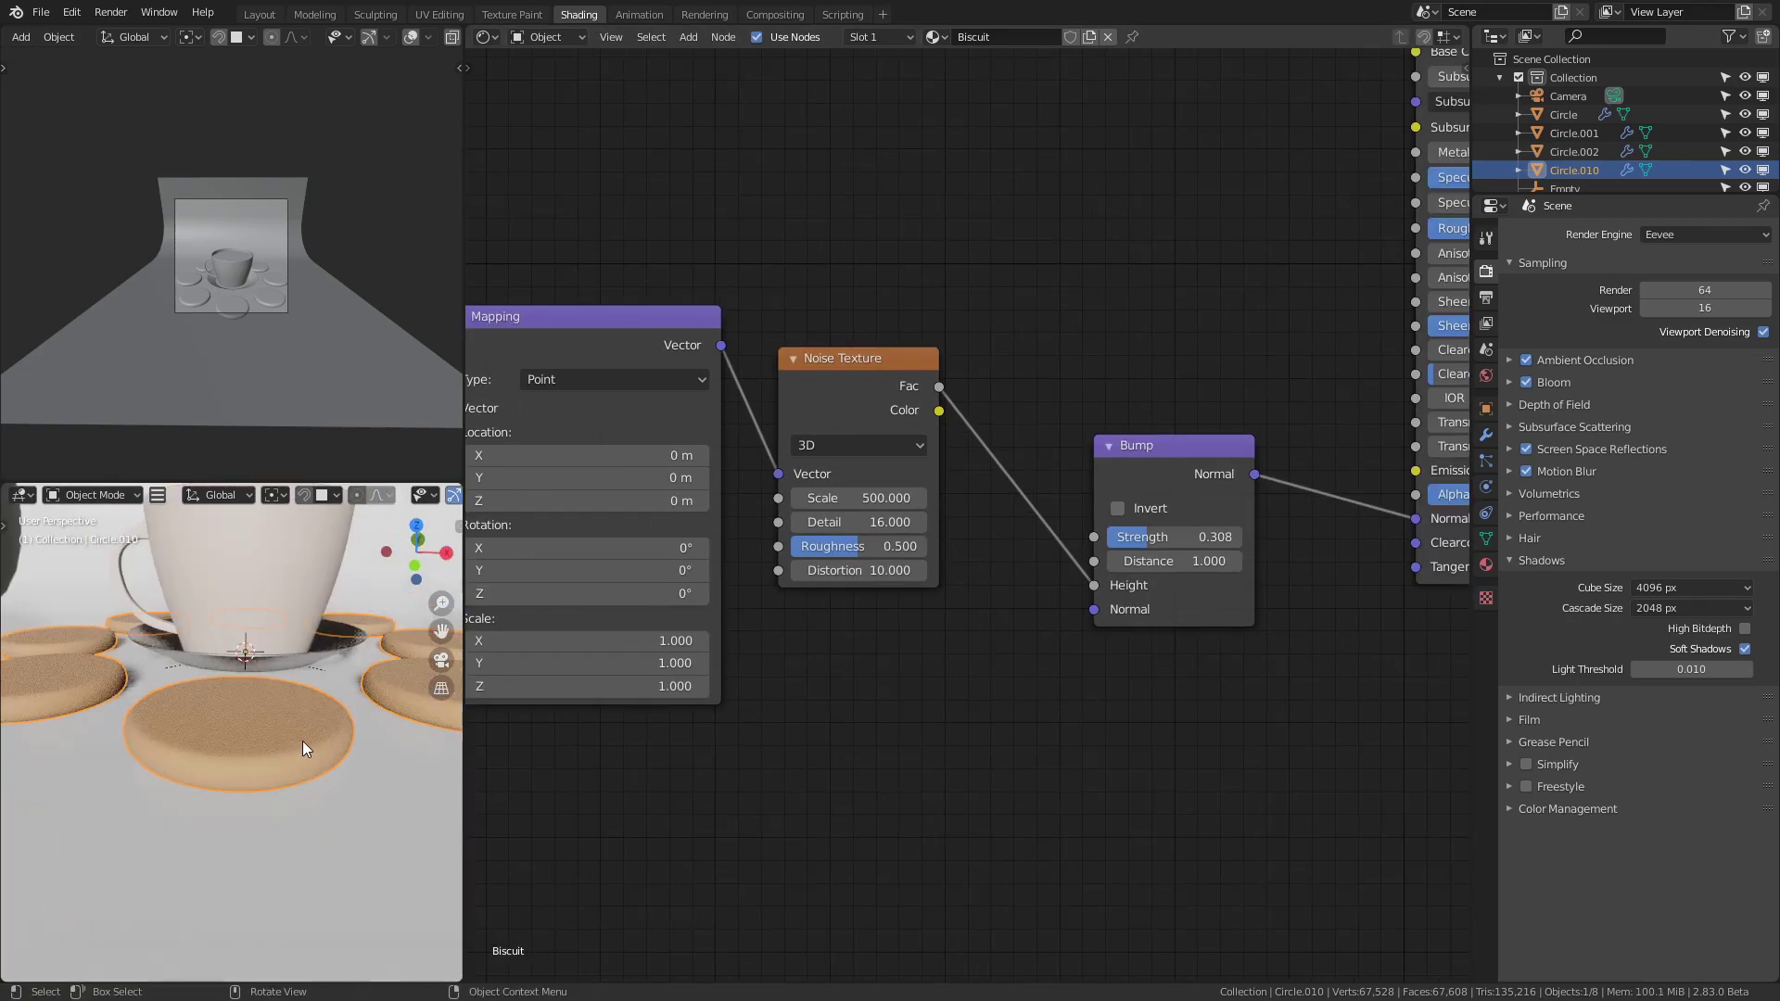
Select the biscuit's entire top surface in Edit Mode by growing the selection from its centre face.
middle_click_drag(291, 749, 269, 772)
scroll(269, 772, "up", 6)
key("Tab")
left_click(164, 880)
key("ctrl+KP_Add")
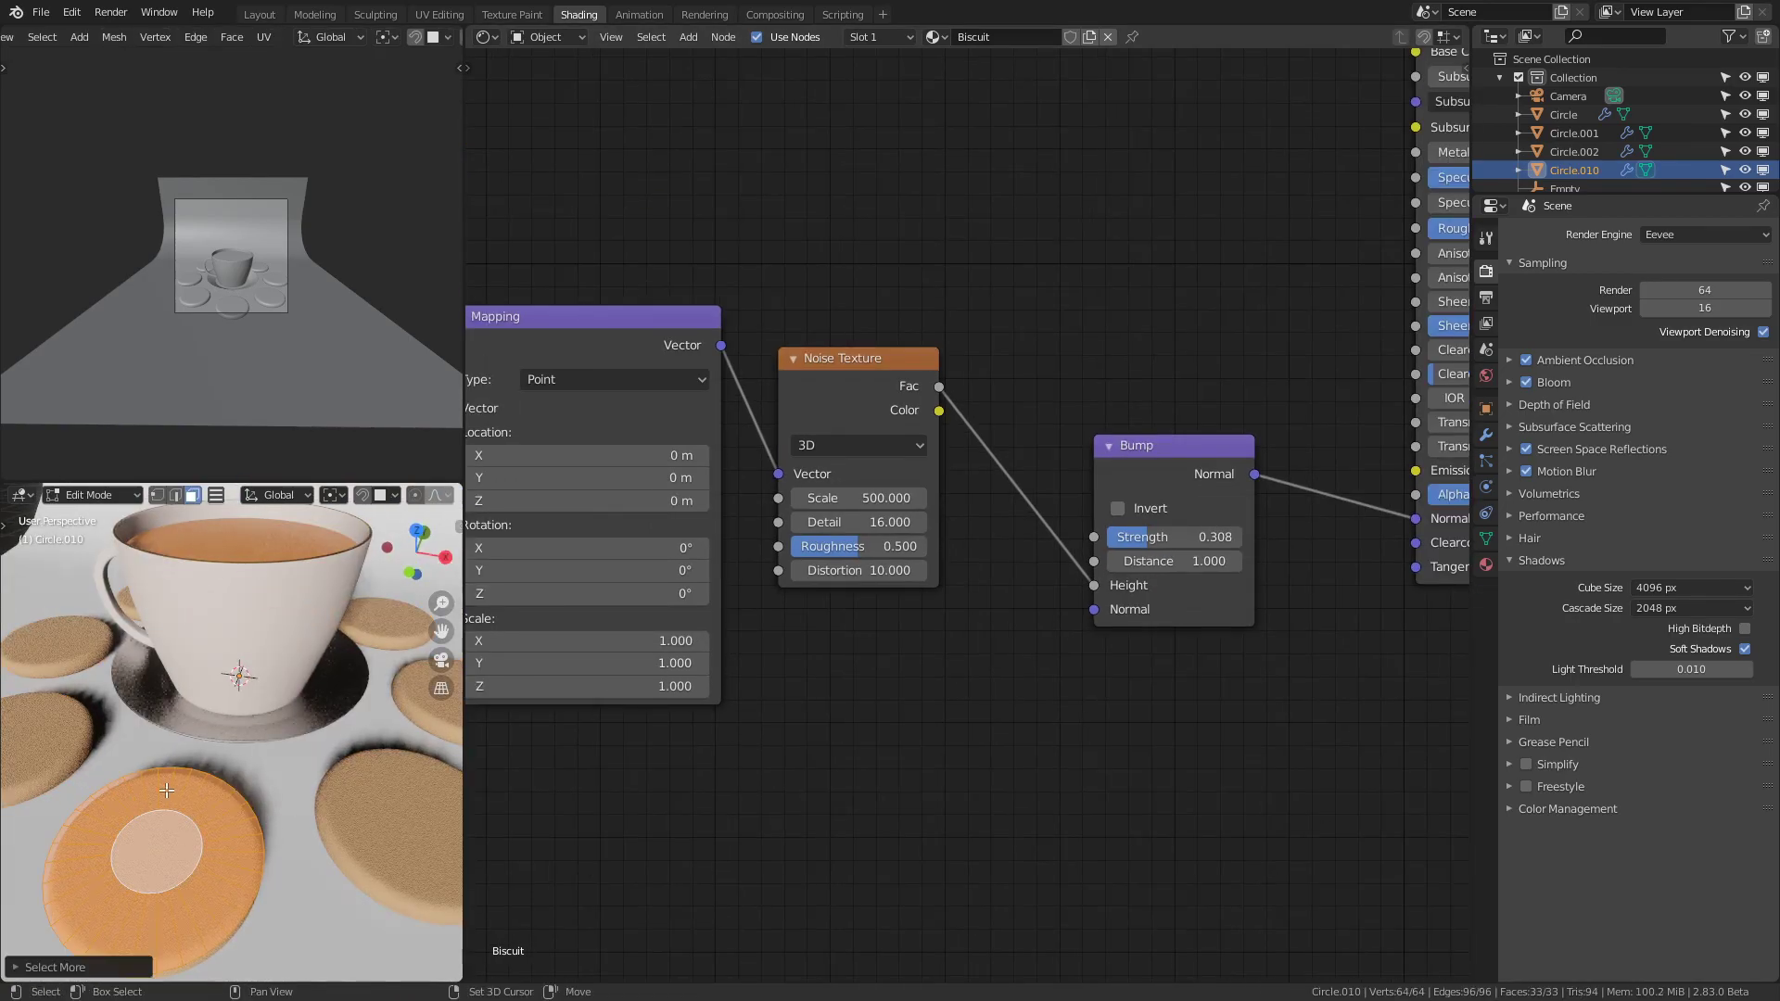
Add a Hair particle system named "Zeera?" to the biscuit with Advanced enabled.
middle_click_drag(165, 880, 213, 820)
left_click(1486, 461)
left_click(1762, 235)
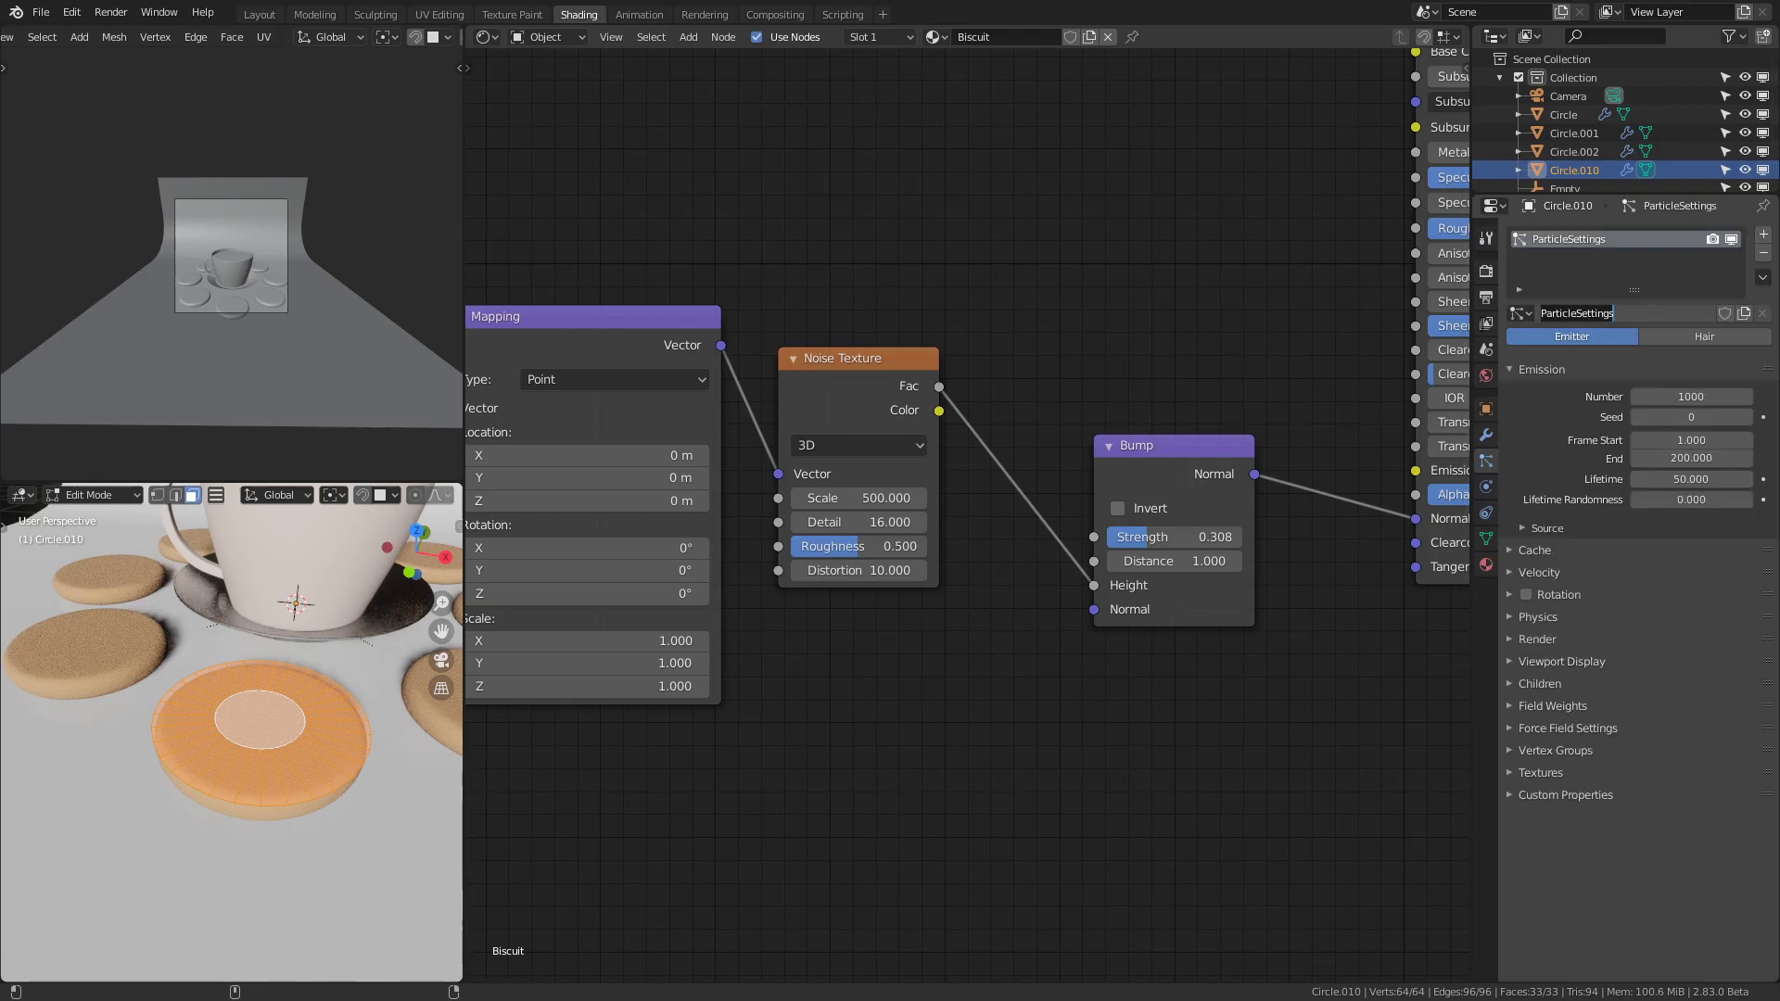
left_click(1693, 338)
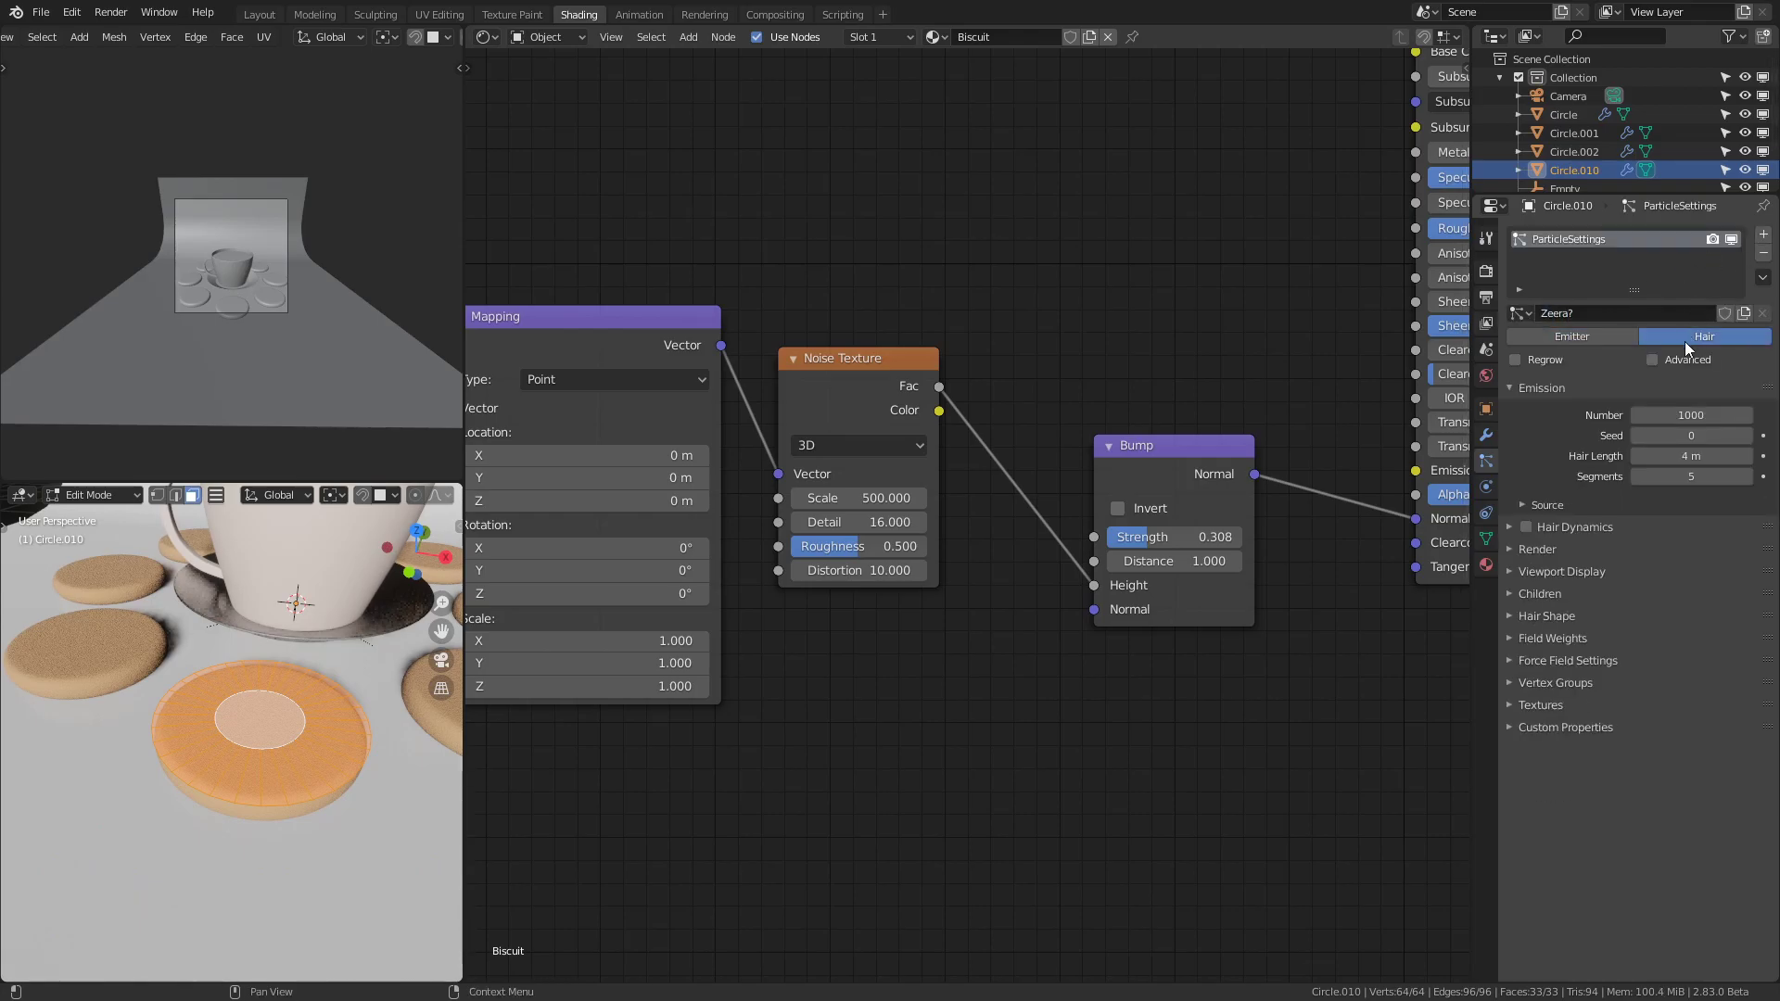
key("Tab")
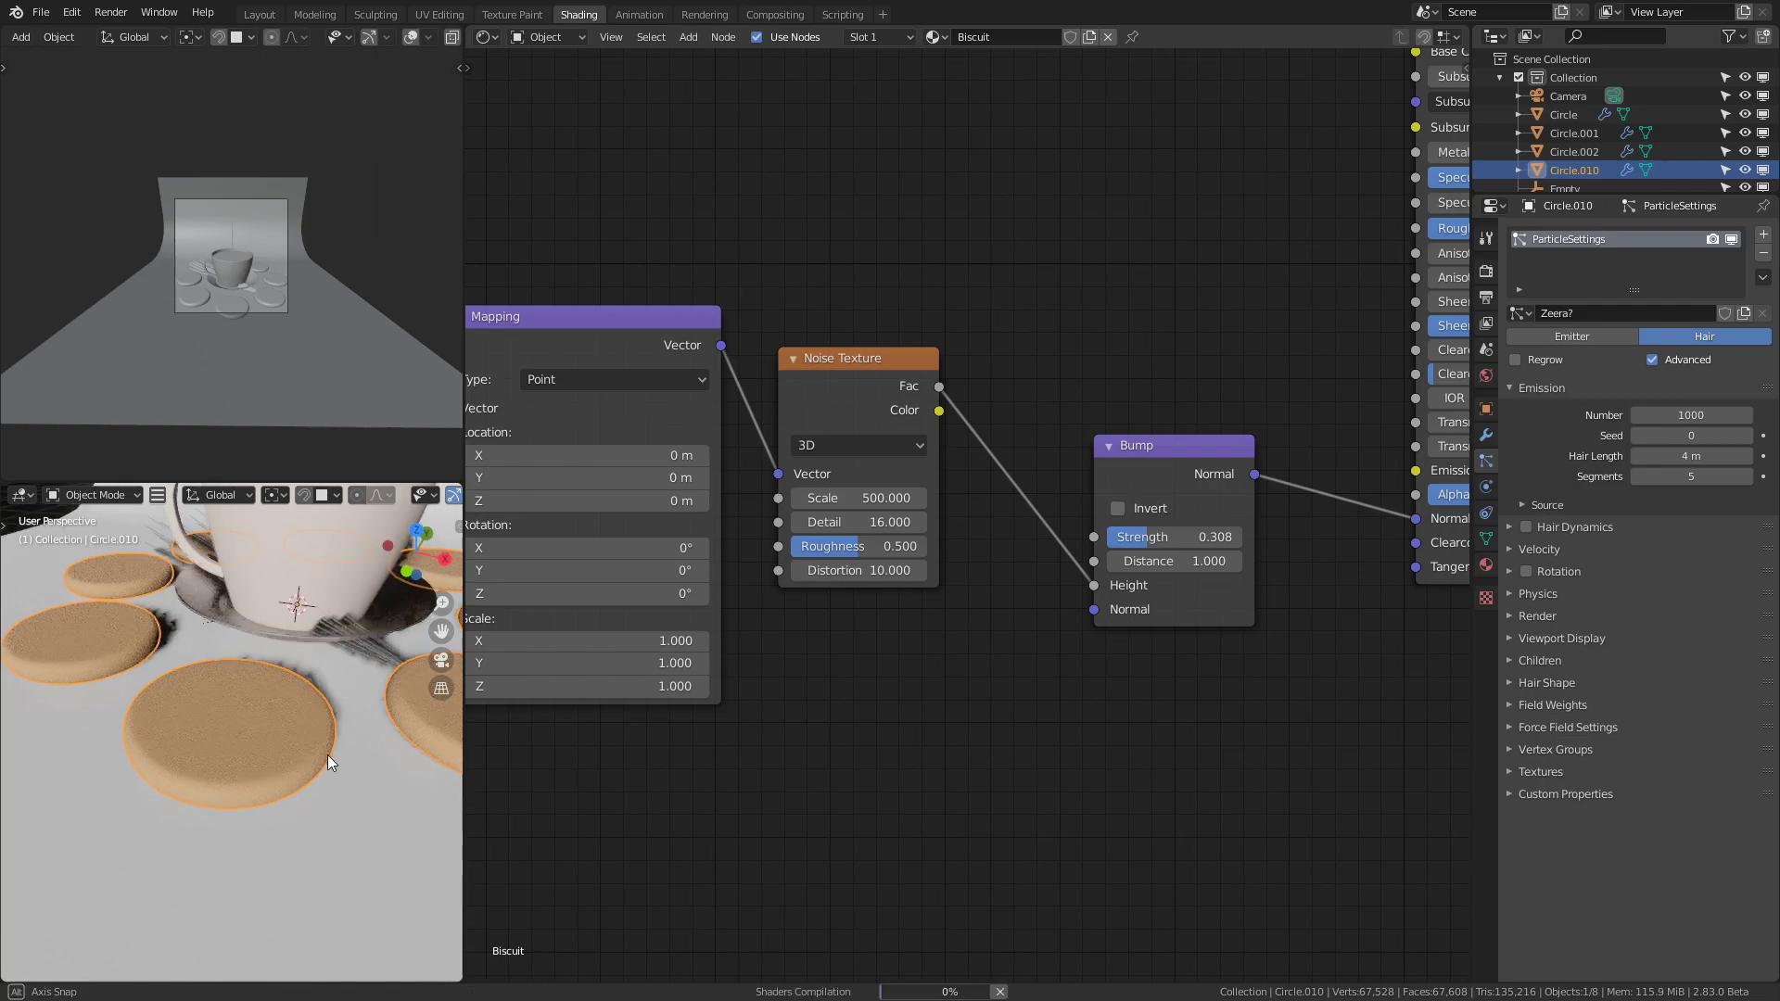
Look at the Hair render settings and return to the Layout workspace with the cup and biscuits in view.
left_click(1486, 272)
left_click(1521, 538)
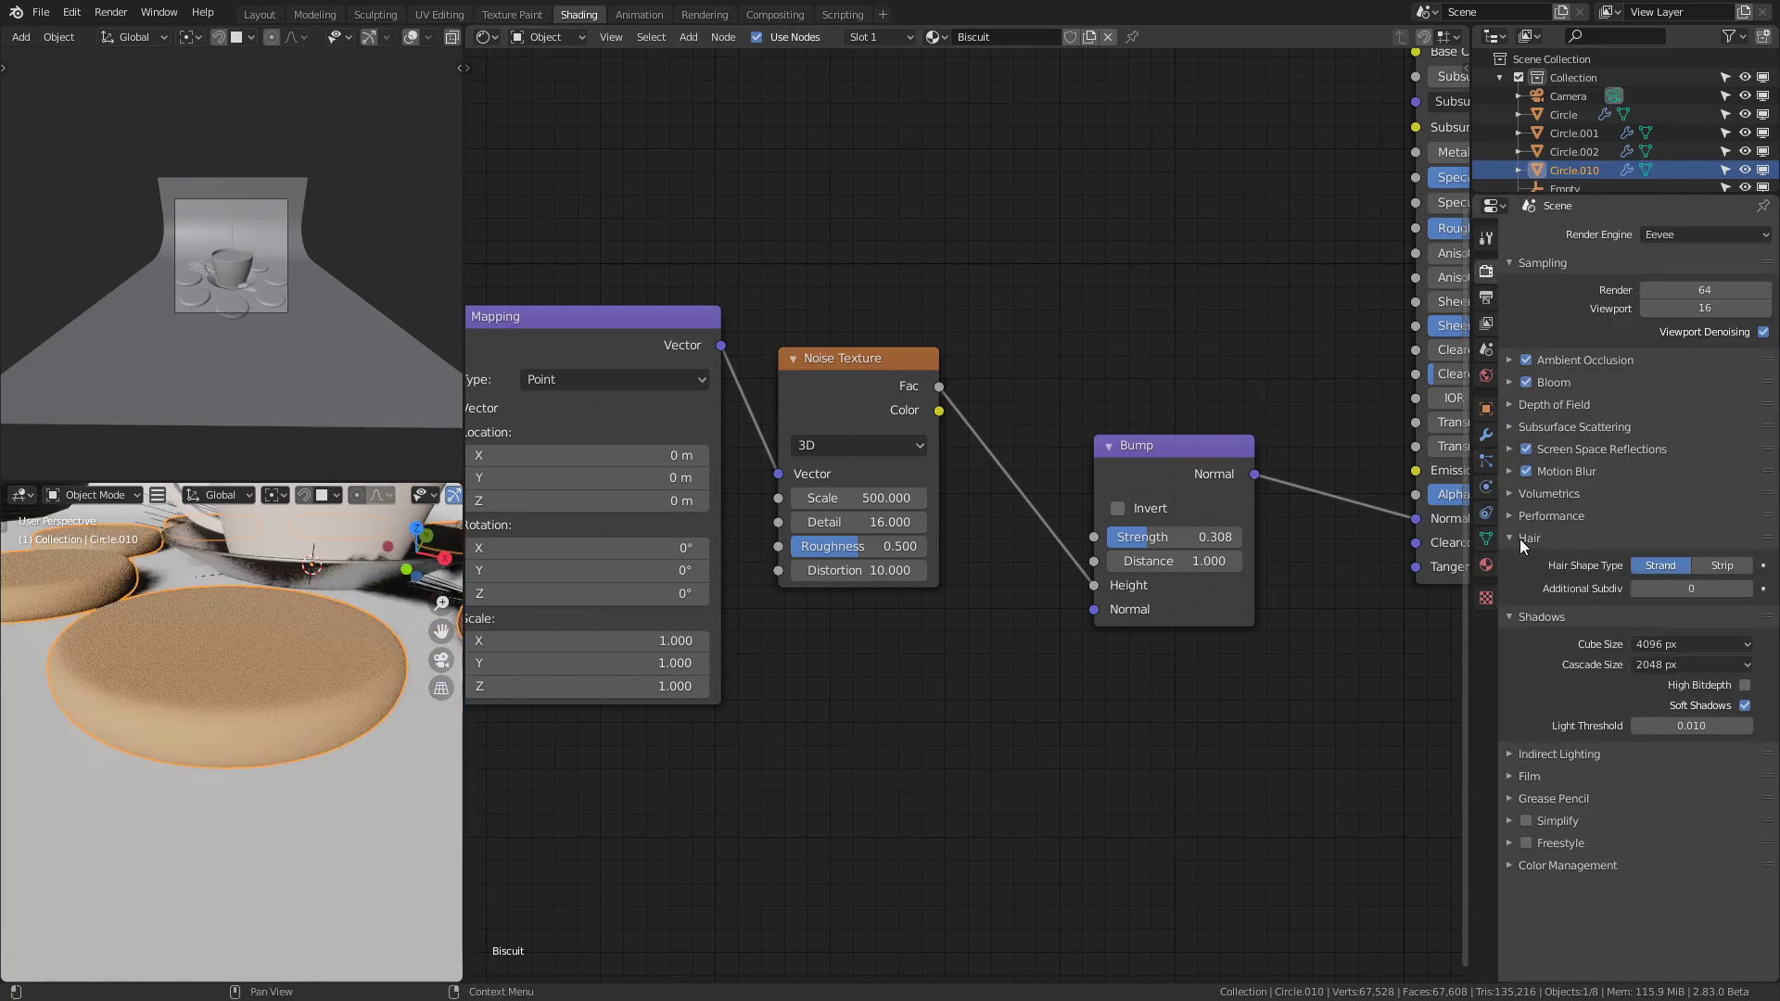
left_click(259, 14)
mouse_move(786, 499)
middle_mouse_down()
mouse_move(809, 432)
mouse_move(896, 524)
mouse_move(896, 488)
middle_mouse_up()
scroll(895, 488, "up", 1)
mouse_move(946, 584)
middle_mouse_down()
mouse_move(987, 530)
mouse_move(955, 593)
middle_mouse_up()
left_click(1178, 491)
Set the "Zeera?" hair system's emission Number to 10 and enable Hair Dynamics.
key("Tab")
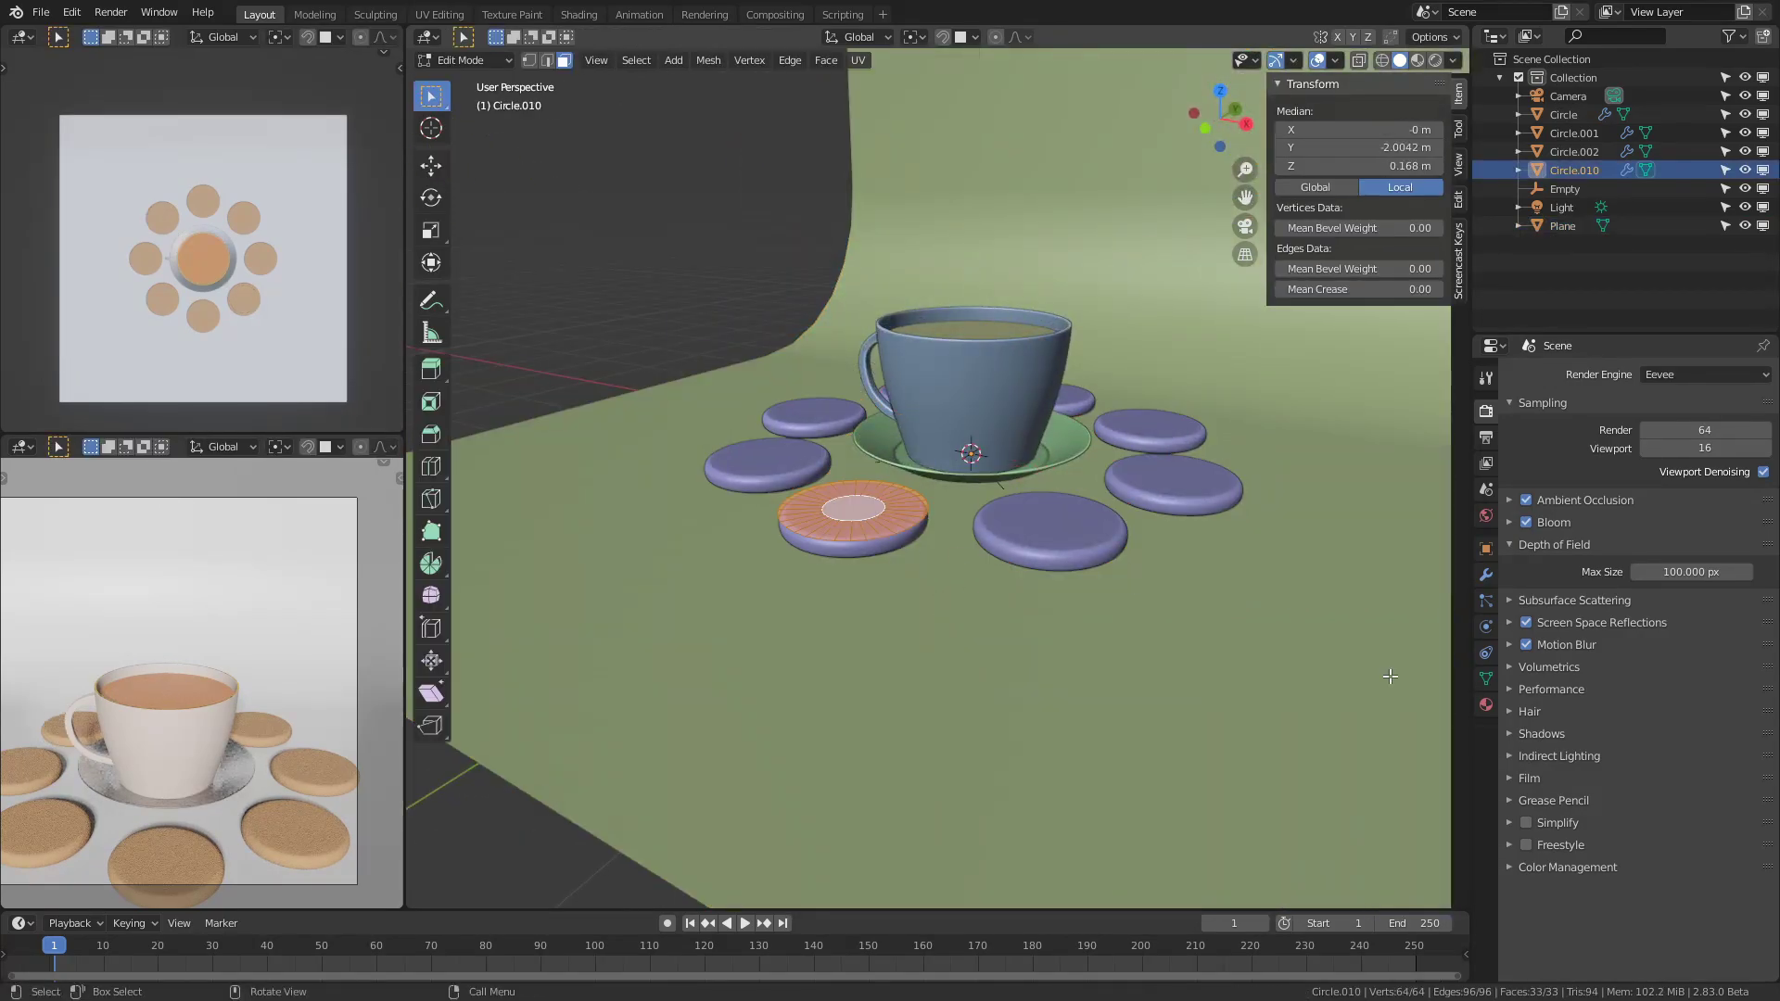
left_click(1486, 679)
left_click(1486, 601)
key("Tab")
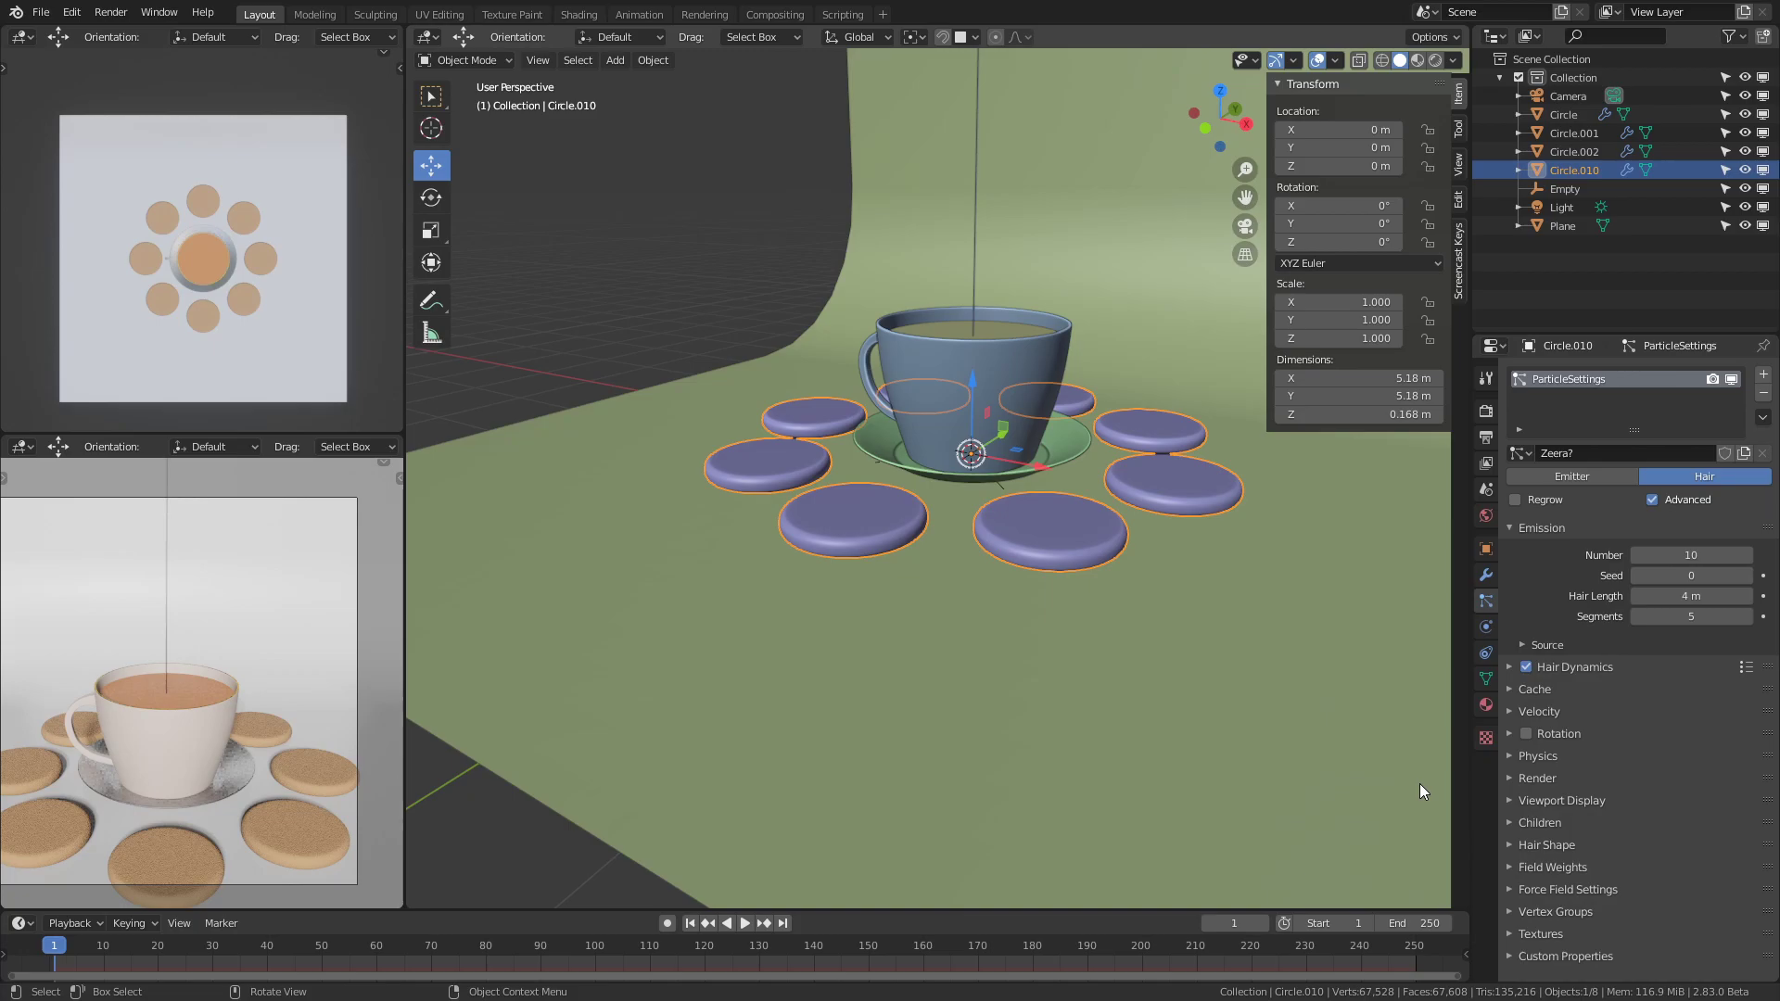
left_click(1515, 823)
left_click(1638, 849)
left_click(1550, 849)
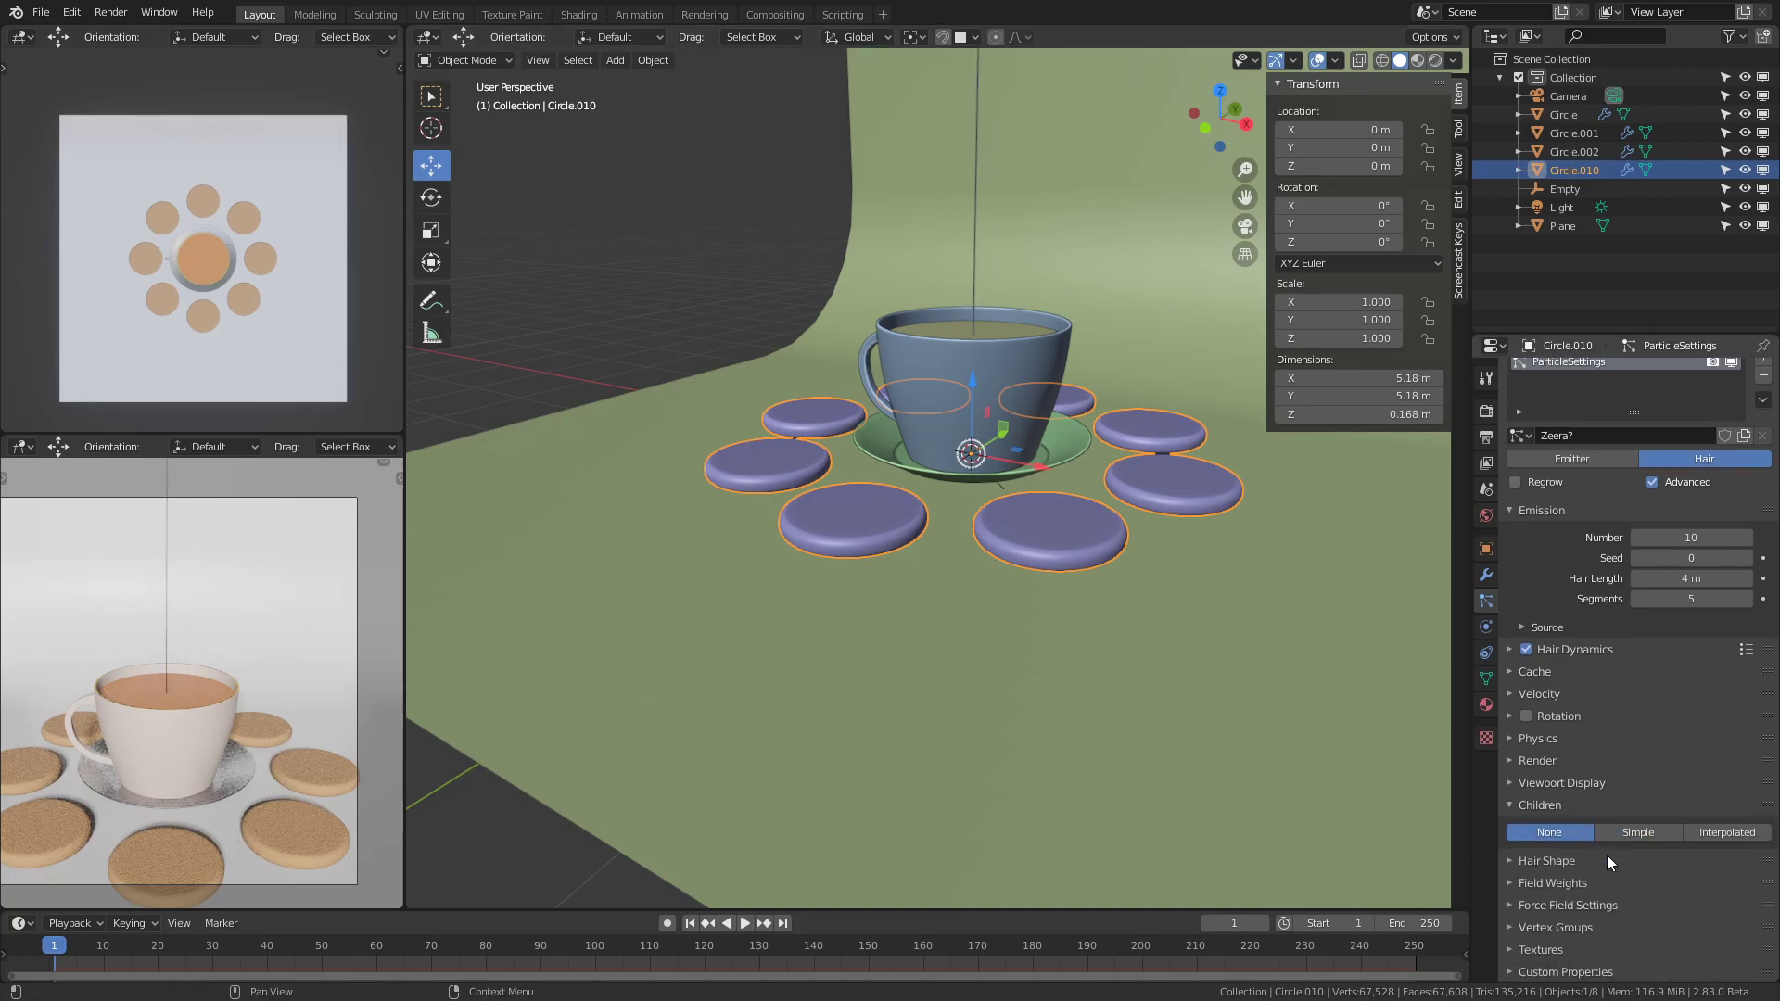
Create a vertex group on the biscuit and assign the selected top surface to it with weight 1.
left_click(1485, 679)
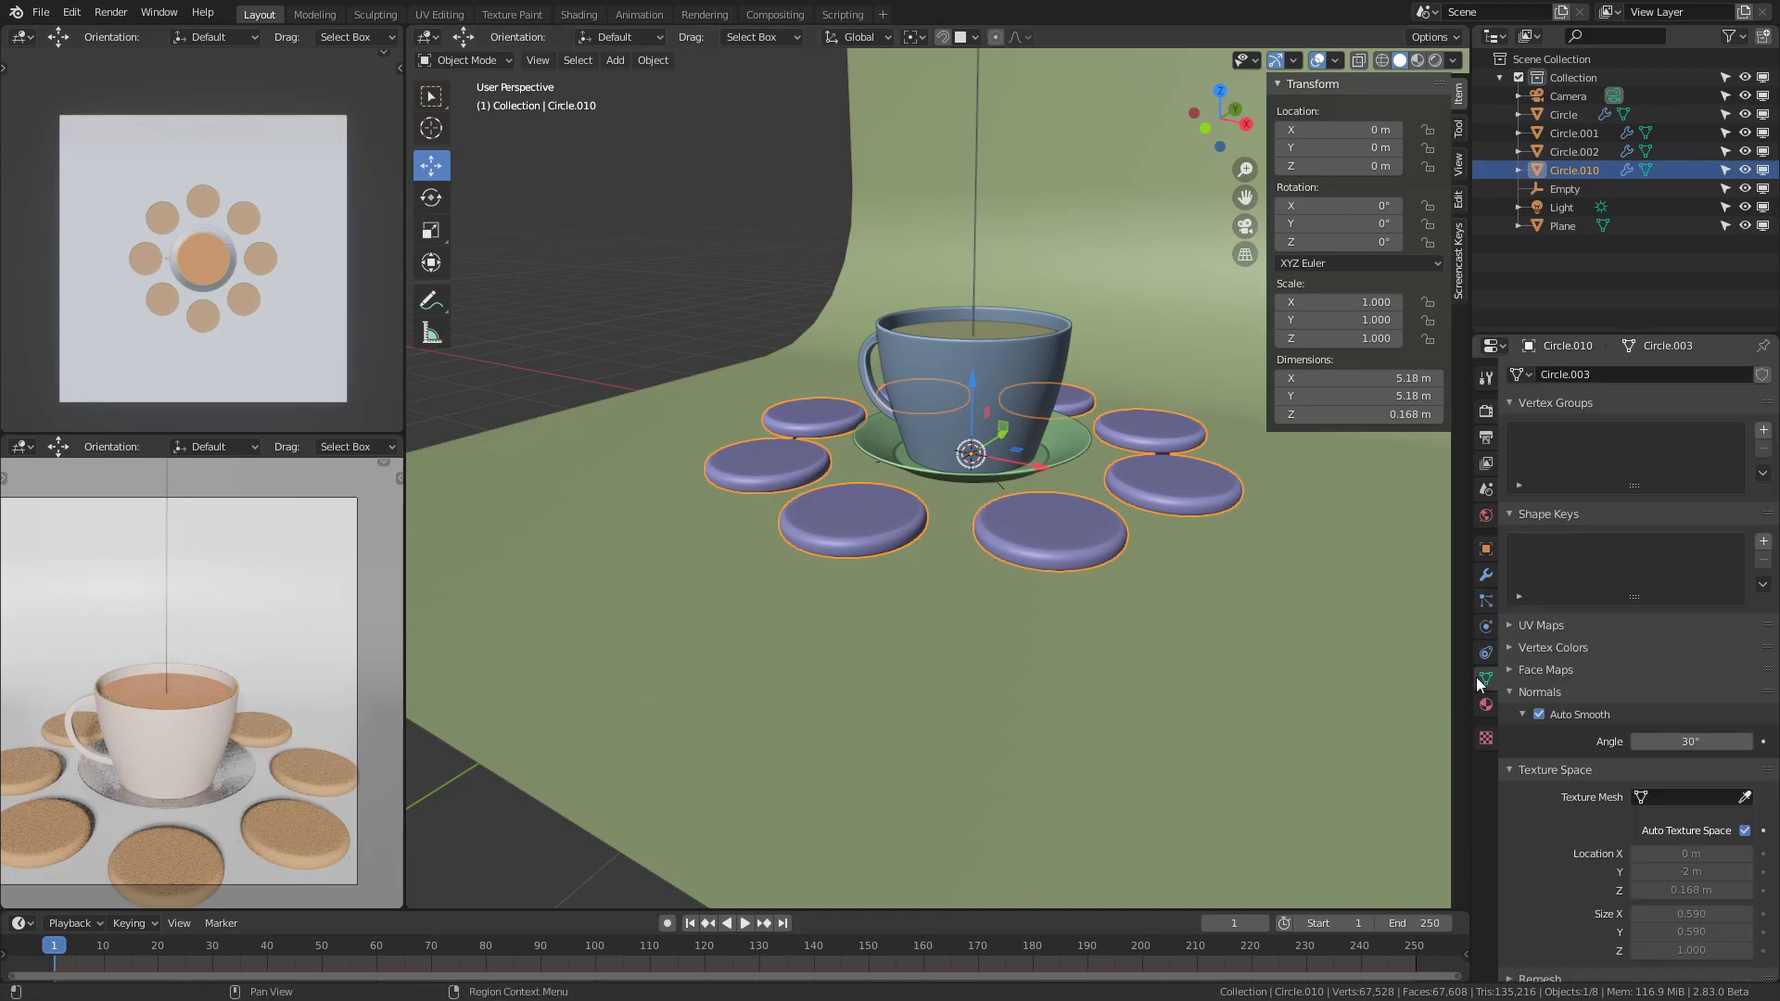
key("Tab")
scroll(879, 534, "up", 1)
left_click(1763, 431)
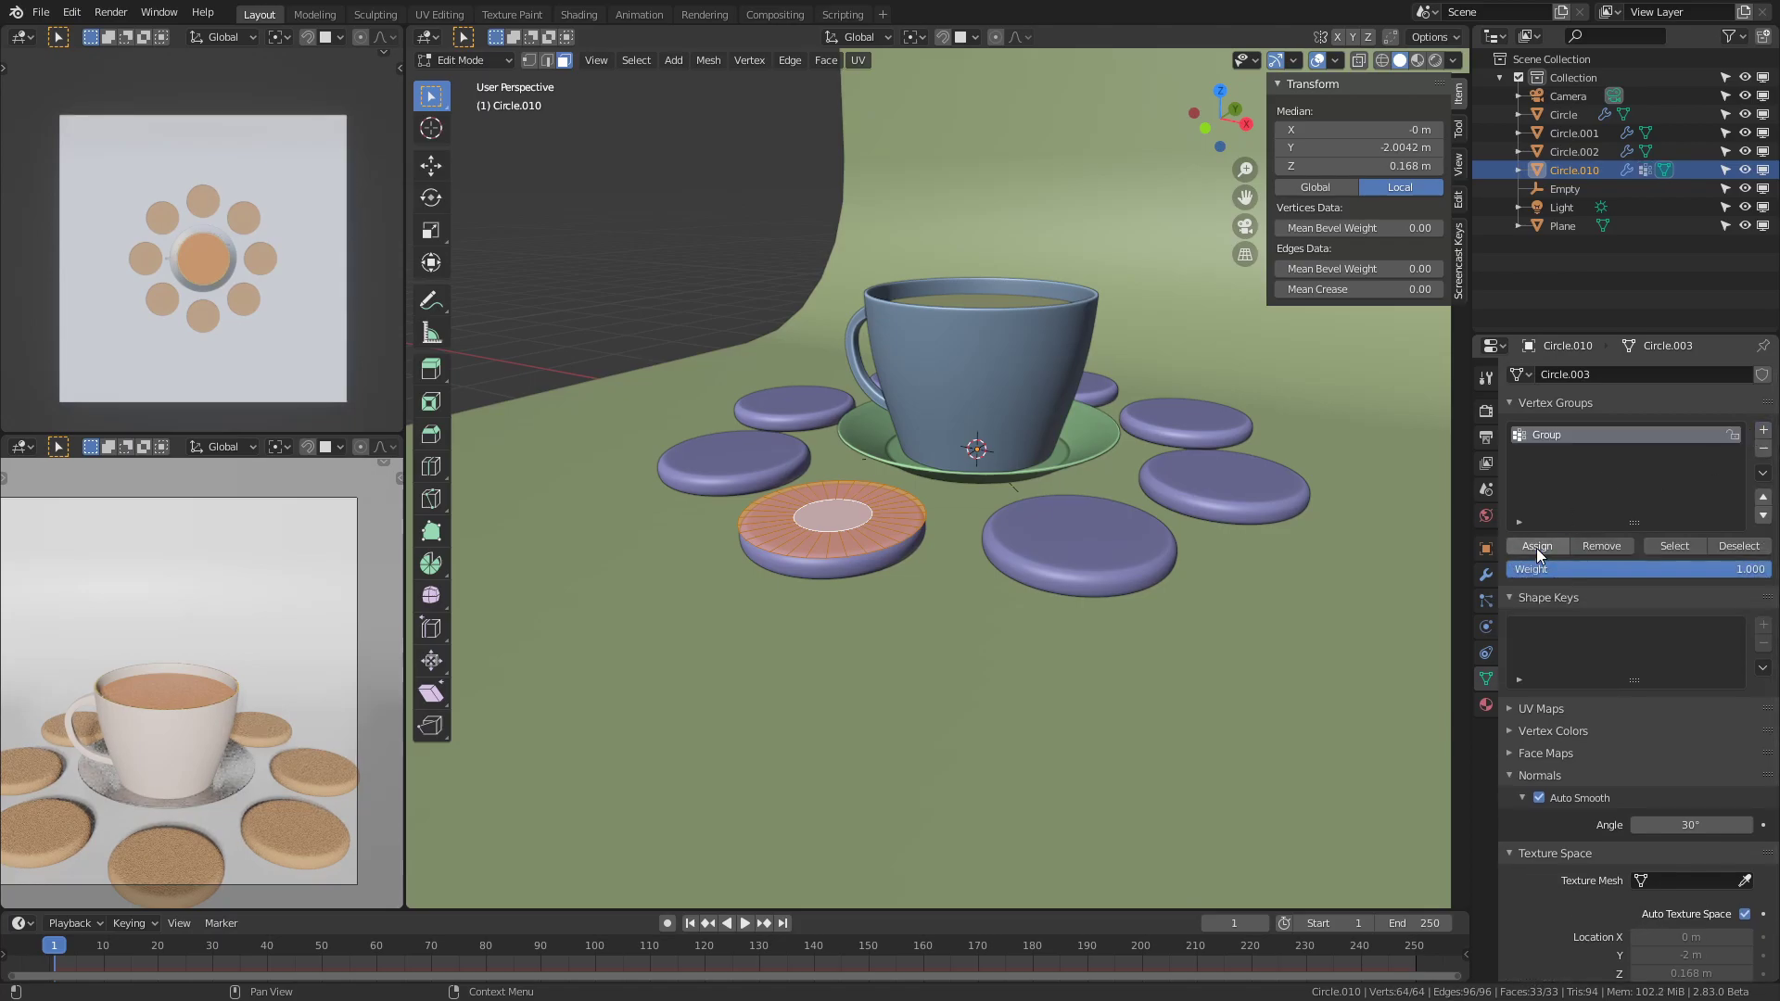
left_click(1538, 548)
key("Tab")
Use the vertex group "Group" as the Density group of the "Zeera?" particle system.
left_click(1486, 601)
scroll(1634, 847, "down", 5)
left_click(1680, 779)
left_click(1625, 805)
Set the particle source of the "Zeera?" system to emit from Verts.
middle_click_drag(887, 679, 984, 638)
scroll(1537, 560, "up", 5)
left_click(1547, 644)
left_click(1692, 672)
left_click(1672, 693)
Switch the main viewport to rendered shading and set the particle Number to 181.
middle_click_drag(1345, 640, 1144, 515)
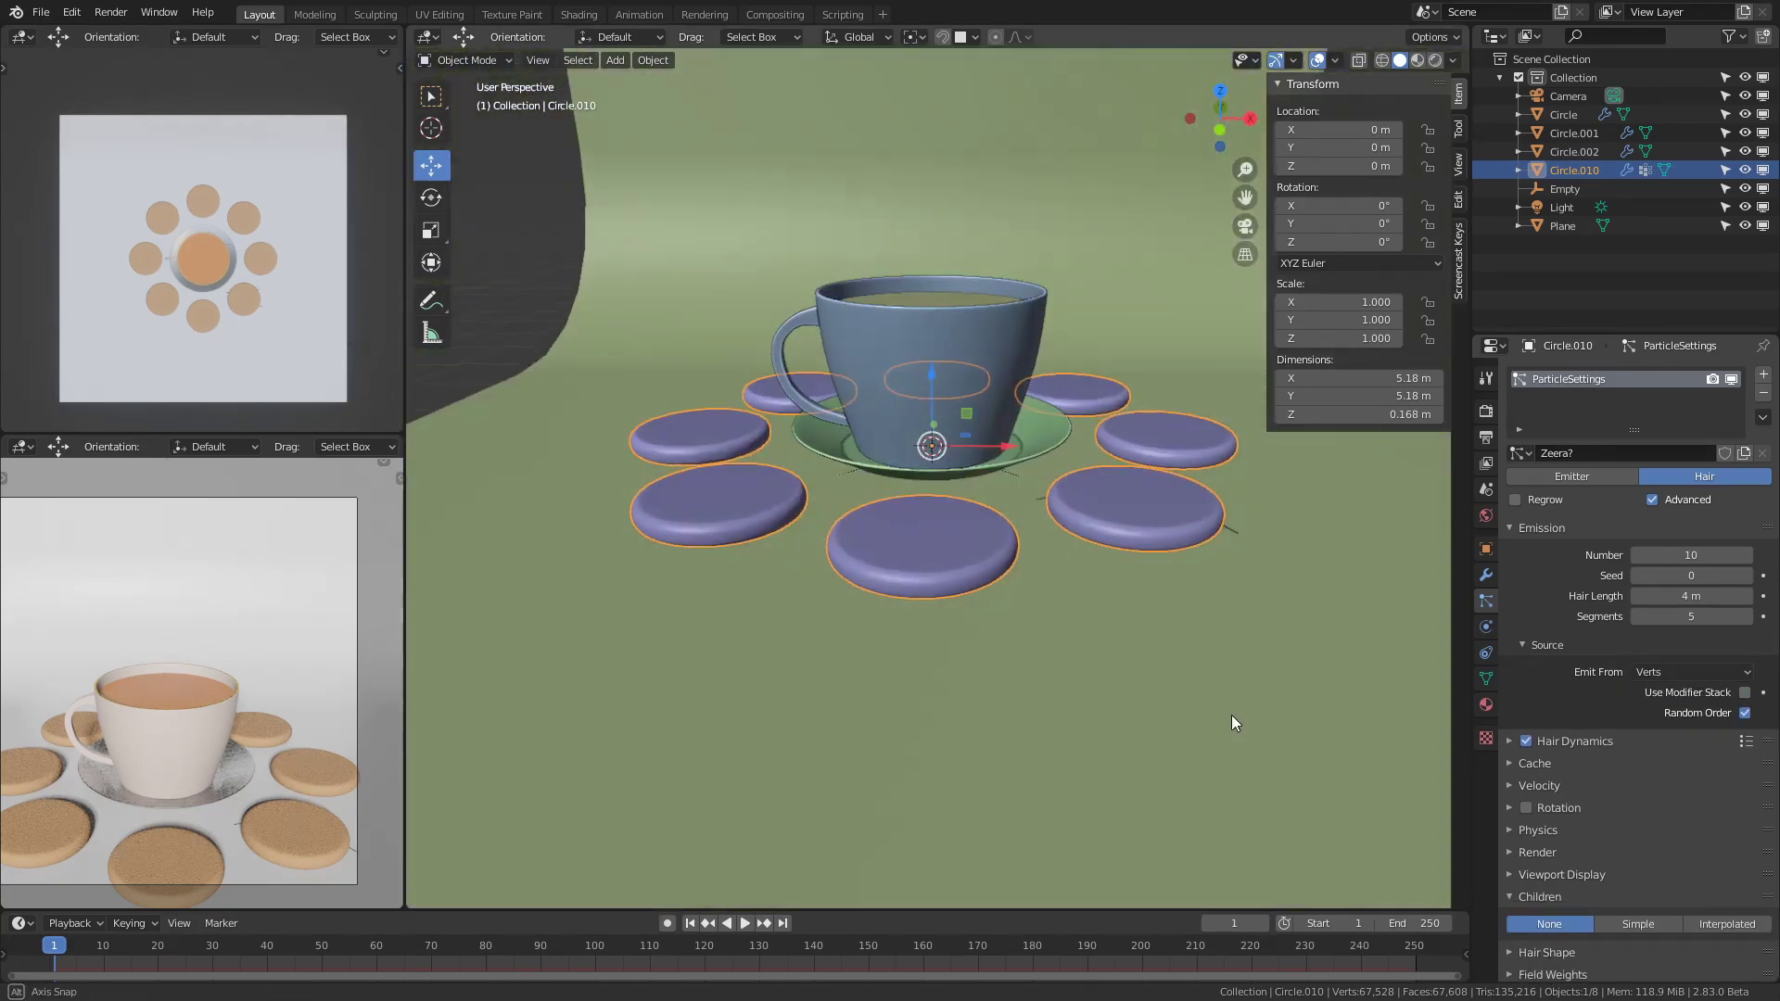
left_click(1418, 59)
left_click(1435, 59)
middle_click_drag(1122, 649, 1460, 702)
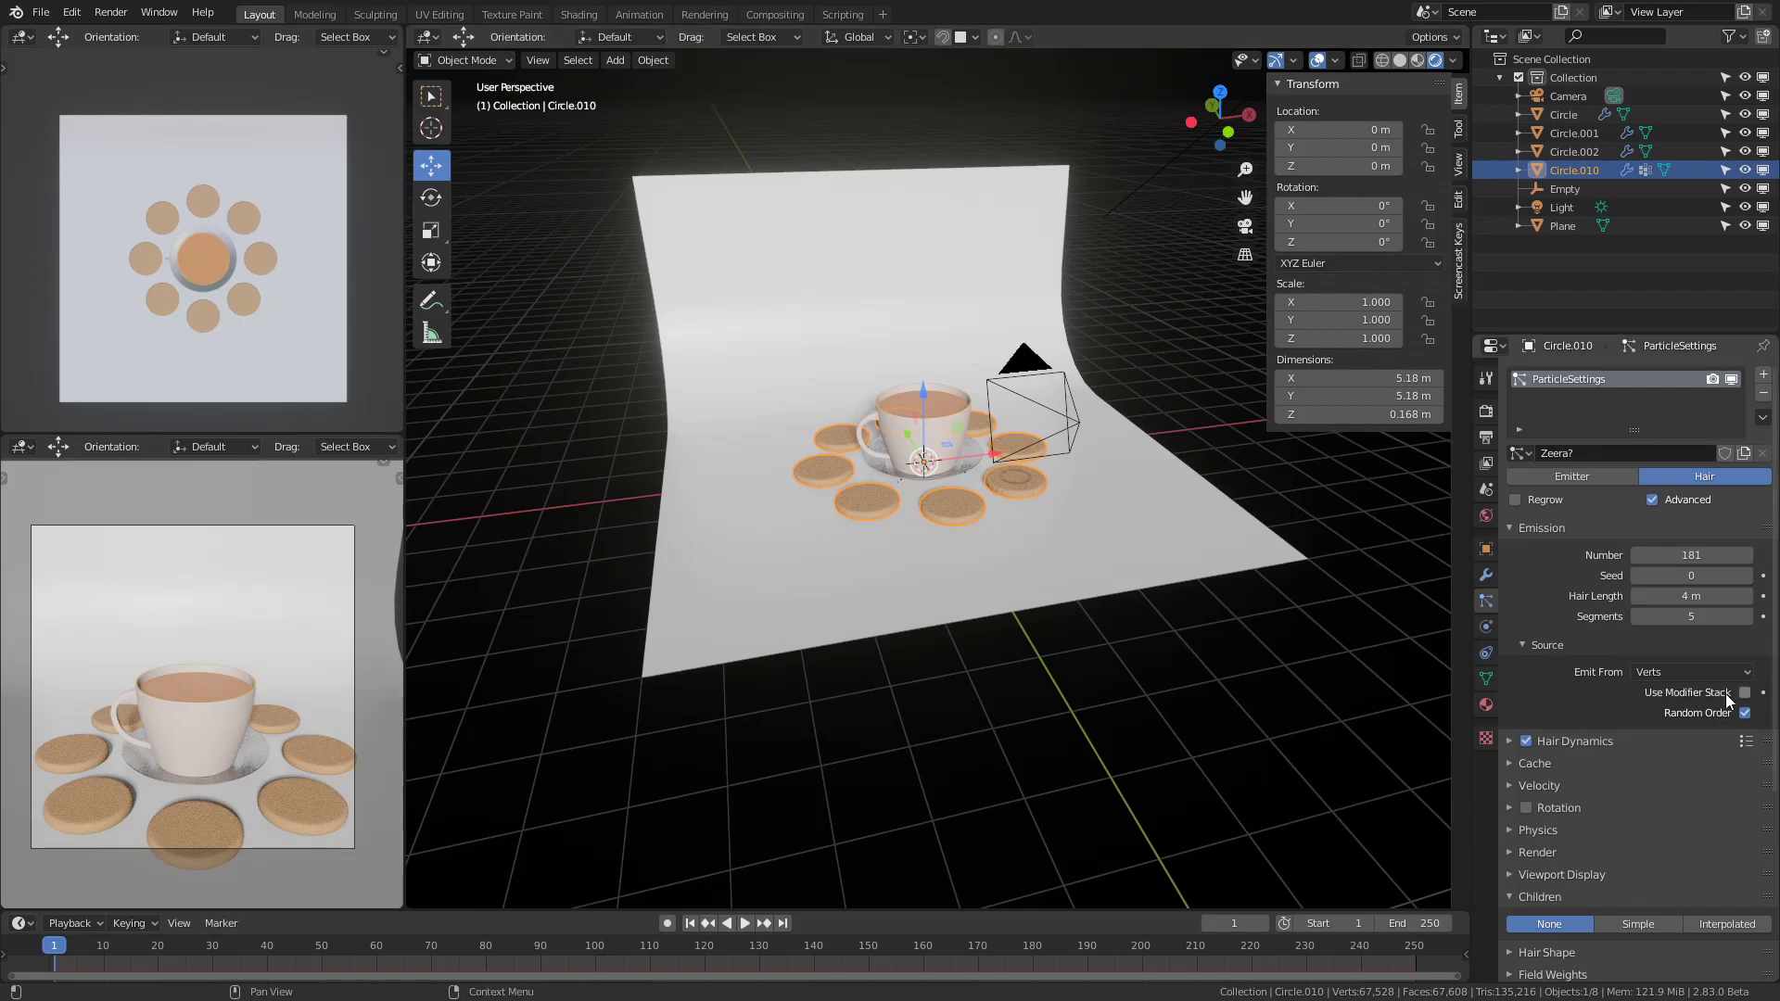
scroll(1680, 714, "down", 6)
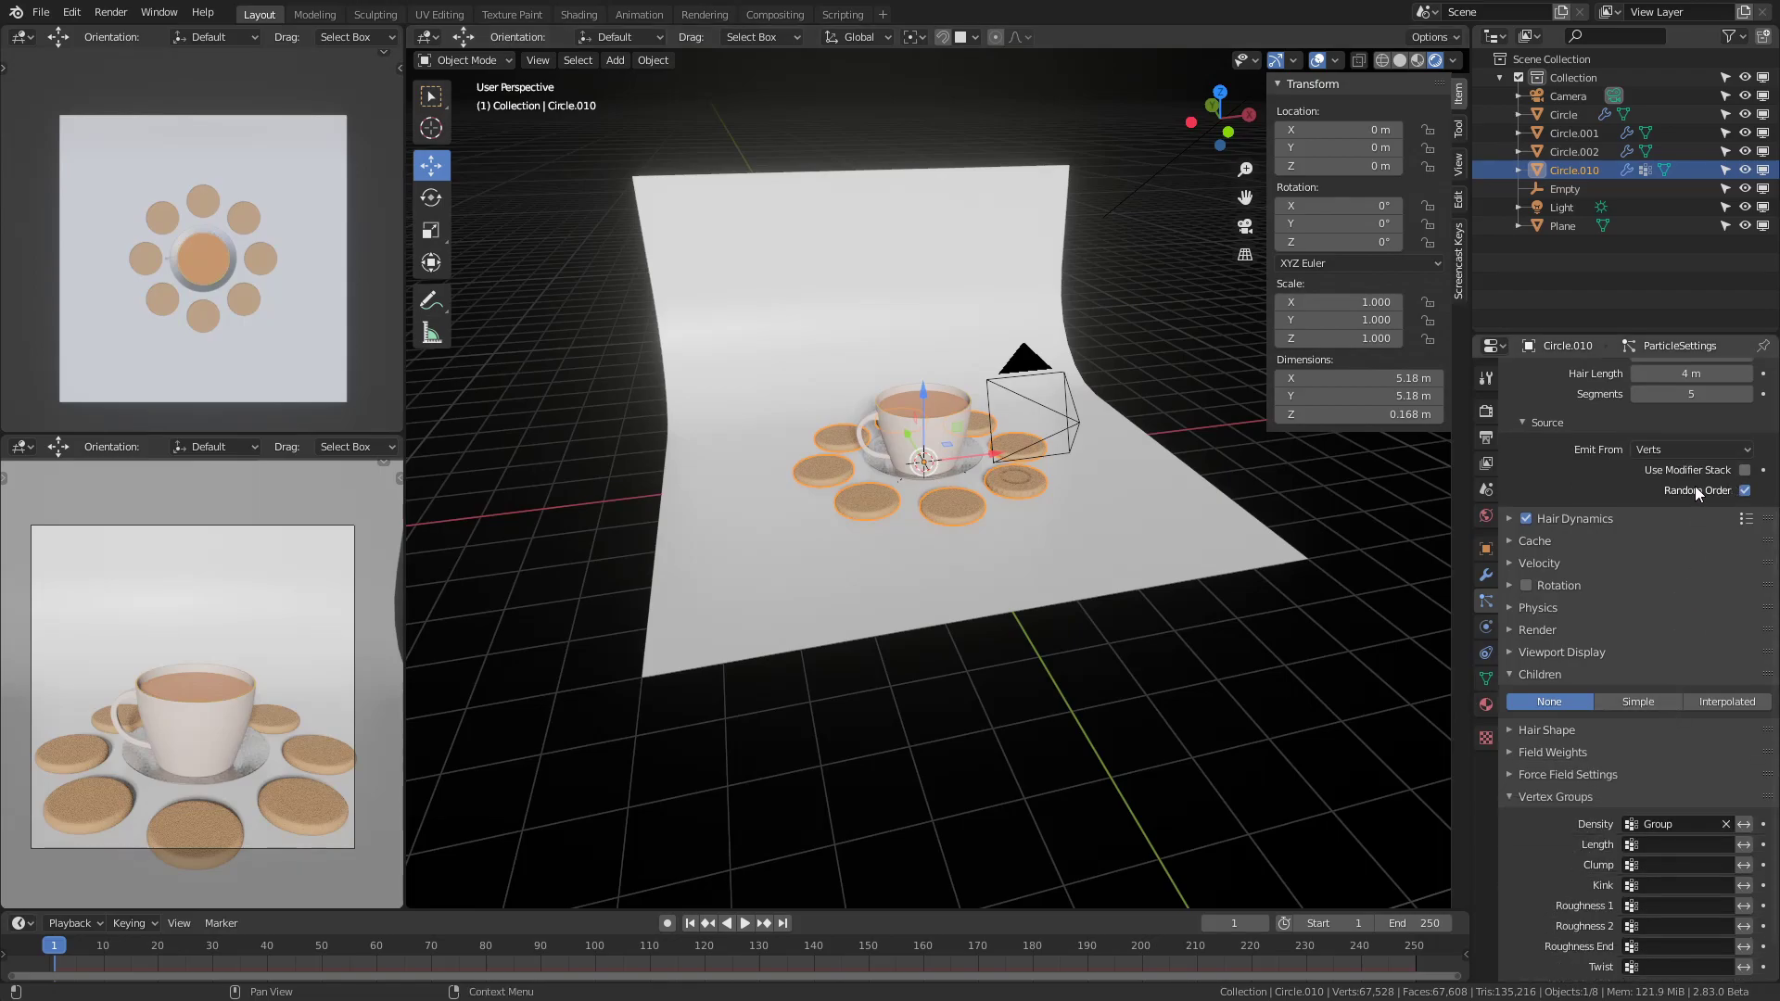
Make the biscuits' particle system emit using the modifier stack.
left_click(1744, 470)
middle_click_drag(1293, 619, 1228, 617)
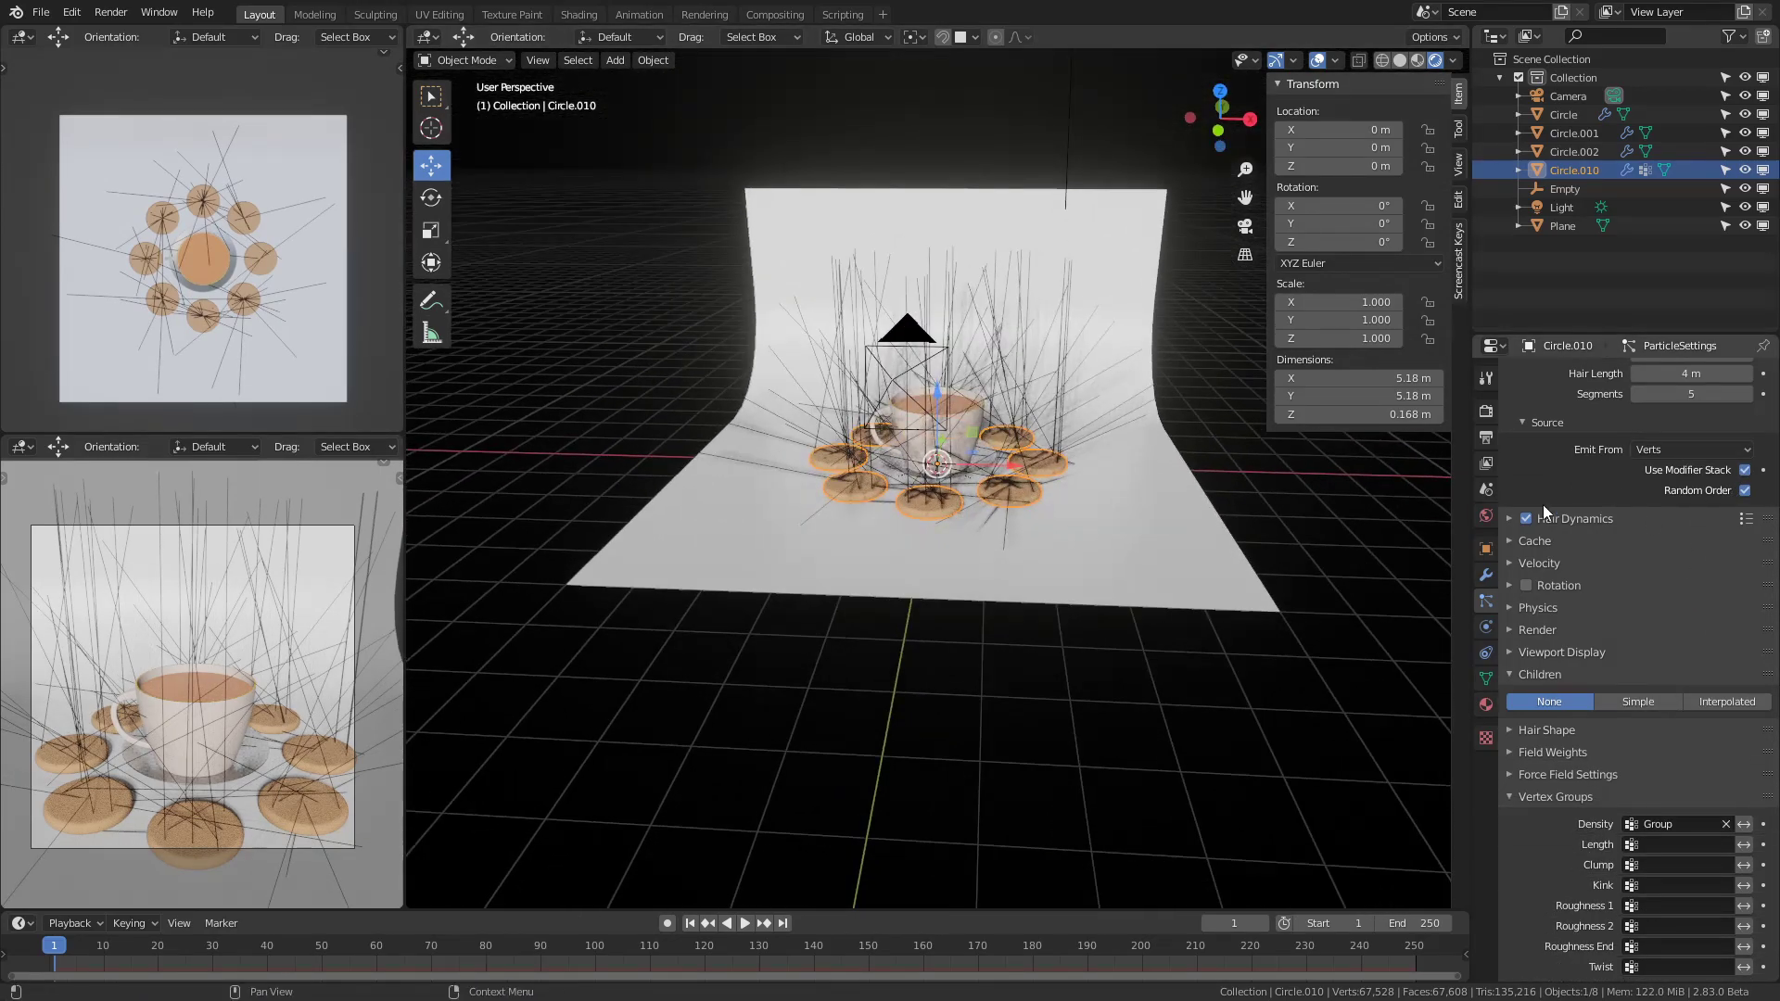
middle_click_drag(1428, 519, 1144, 599)
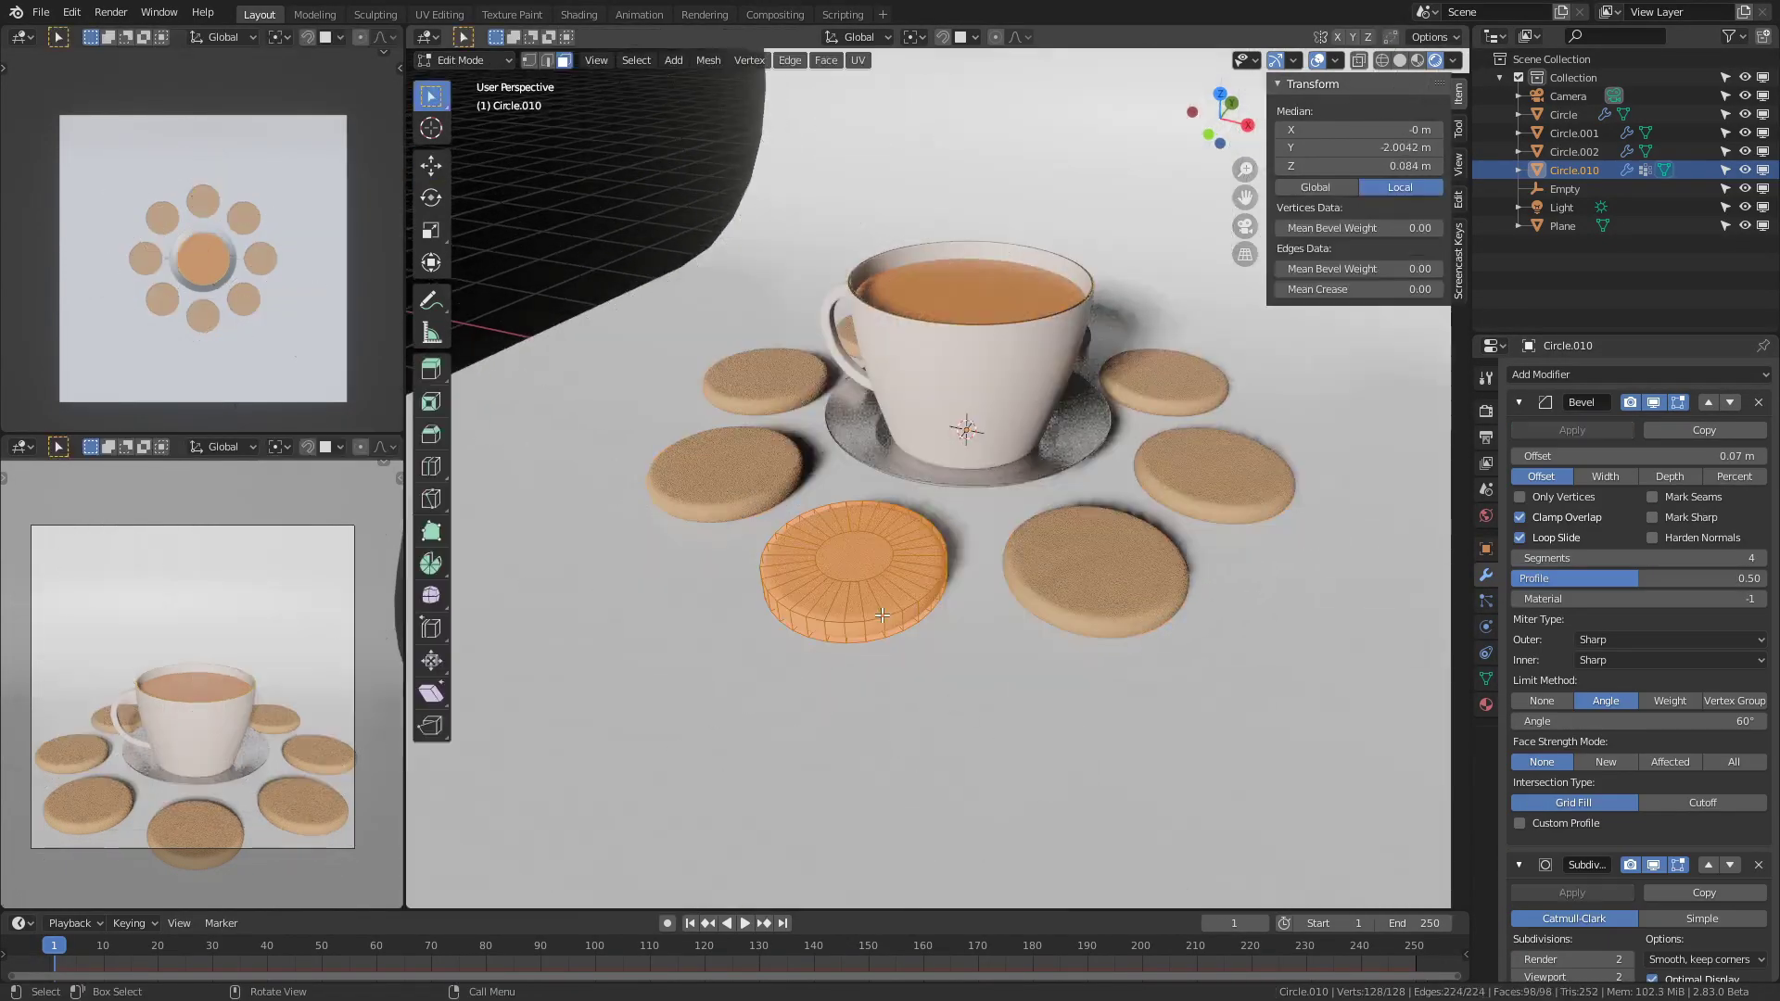
Examine the biscuits' top surfaces and vertex group up close to check where the particles emit.
middle_click_drag(882, 615, 946, 533)
left_click(1485, 678)
left_click(898, 532)
key("s")
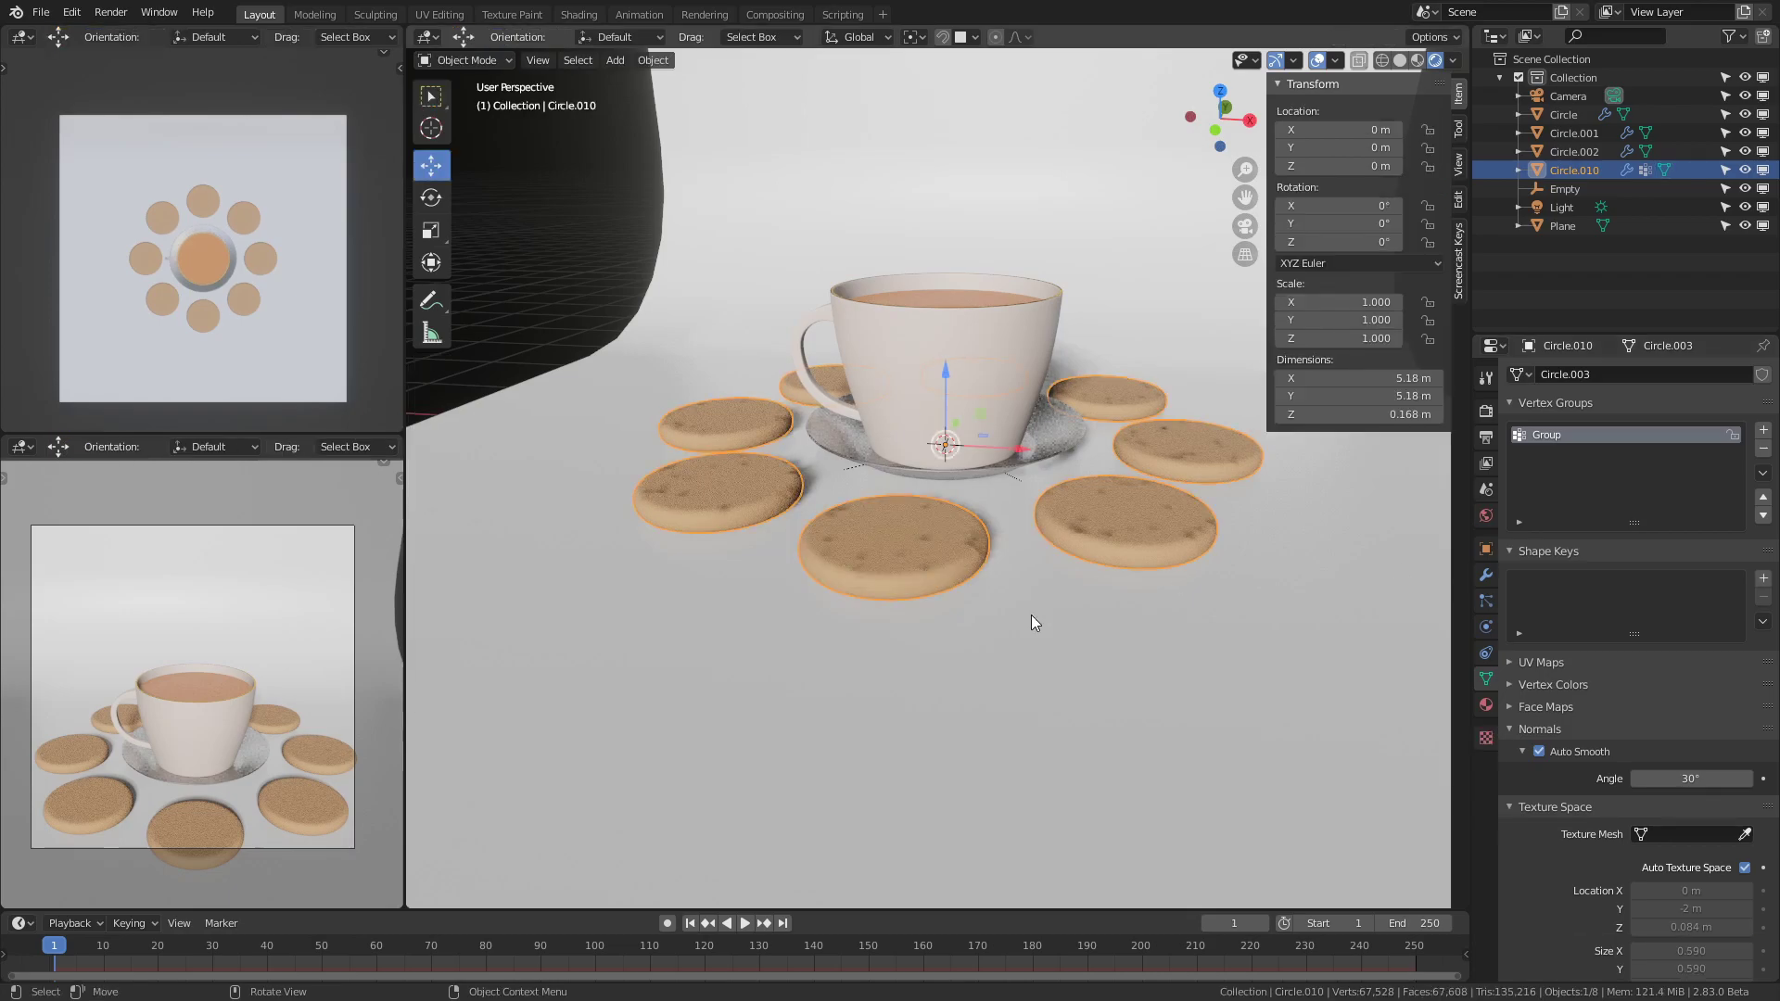
middle_click_drag(1031, 614, 949, 551)
scroll(1010, 560, "up", 5)
left_click(1078, 549)
scroll(1038, 630, "down", 4)
key("Tab")
key("Tab")
left_click(942, 545)
scroll(927, 538, "up", 3)
Switch the main viewport to solid shading and enable Backface Culling.
key("a")
scroll(820, 586, "down", 1)
left_click(1399, 59)
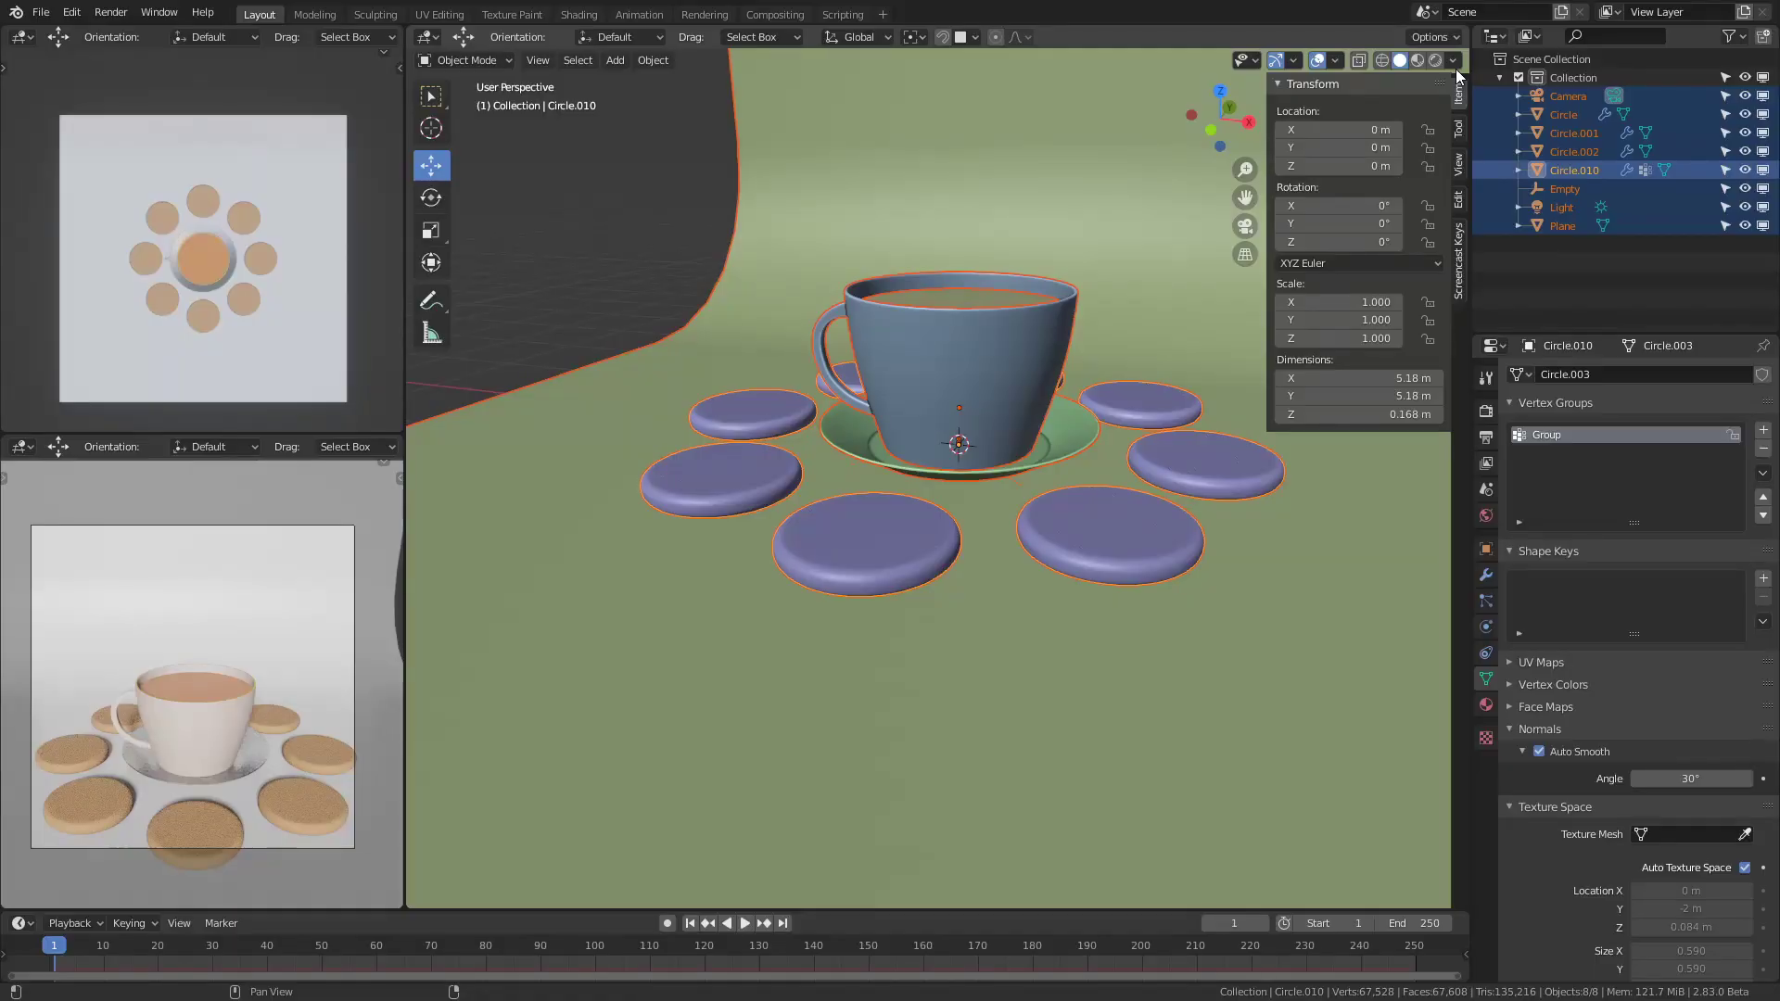
left_click(1455, 70)
left_click(1453, 60)
left_click(1350, 415)
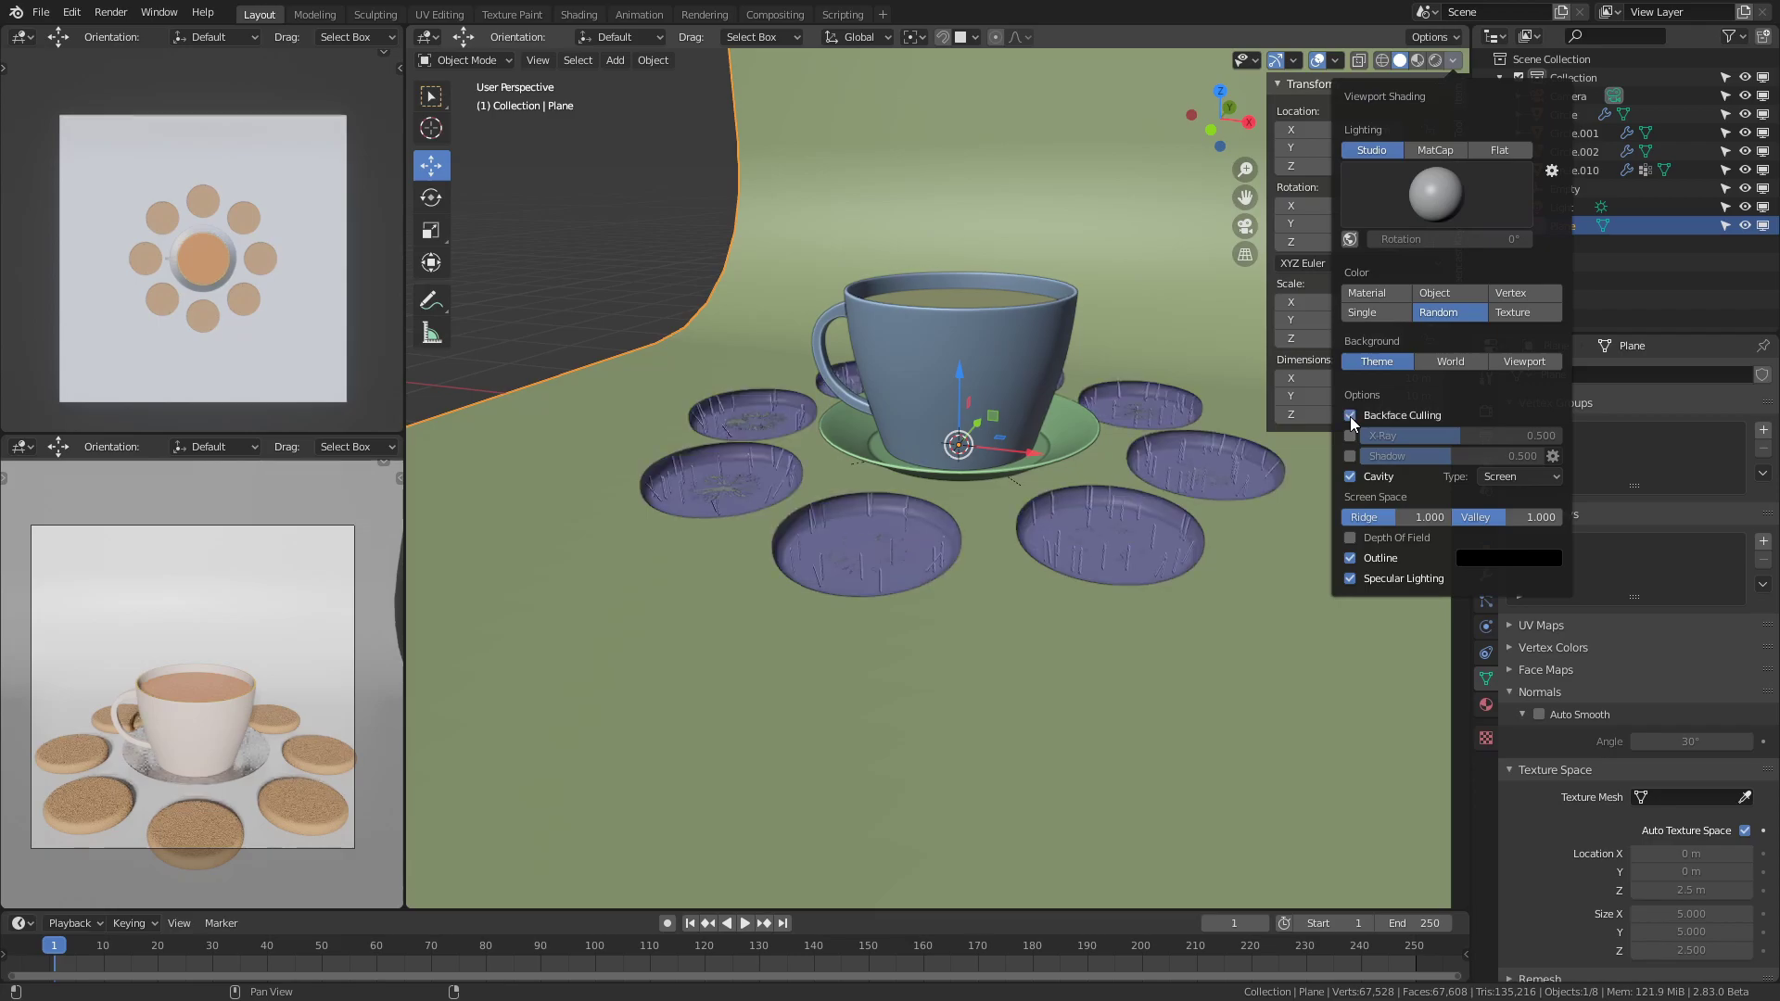
Recalculate the normals of the entire biscuit mesh so that its faces point outward.
left_click(888, 580)
key("Tab")
key("a")
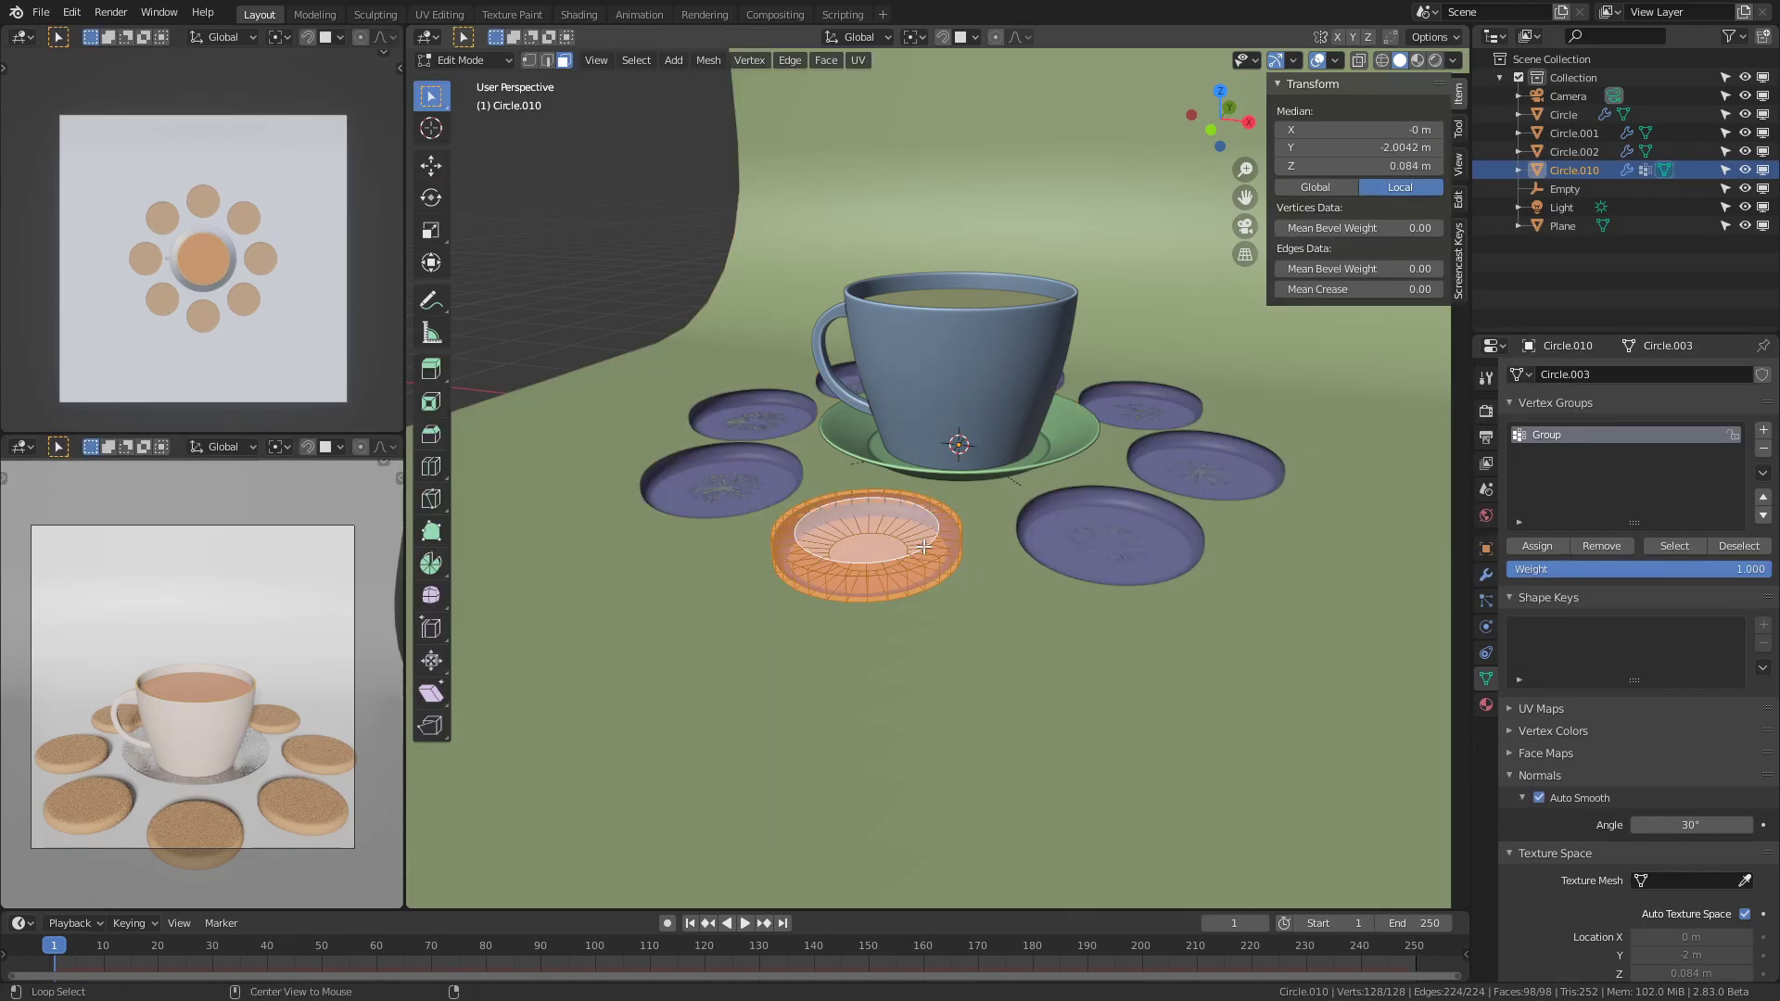
key("alt+n")
left_click(898, 565)
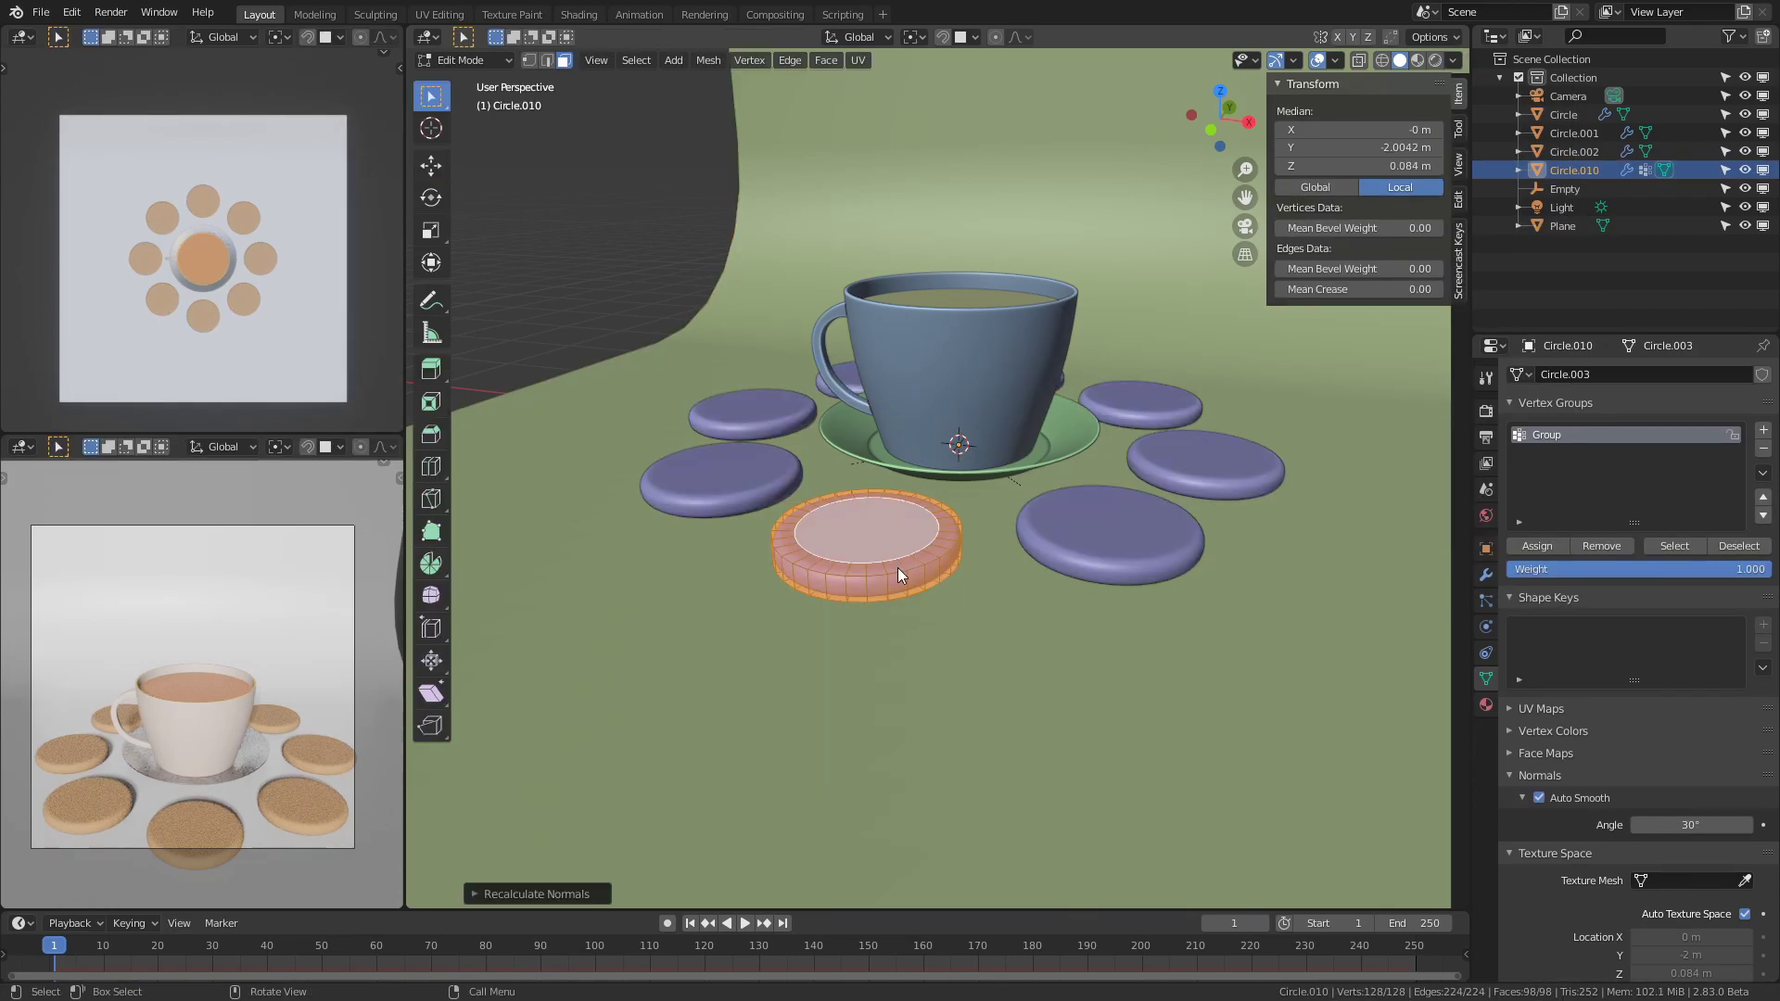
Return to object mode and rendered shading to check the particle hair growing from the biscuits.
key("Tab")
left_click(1435, 60)
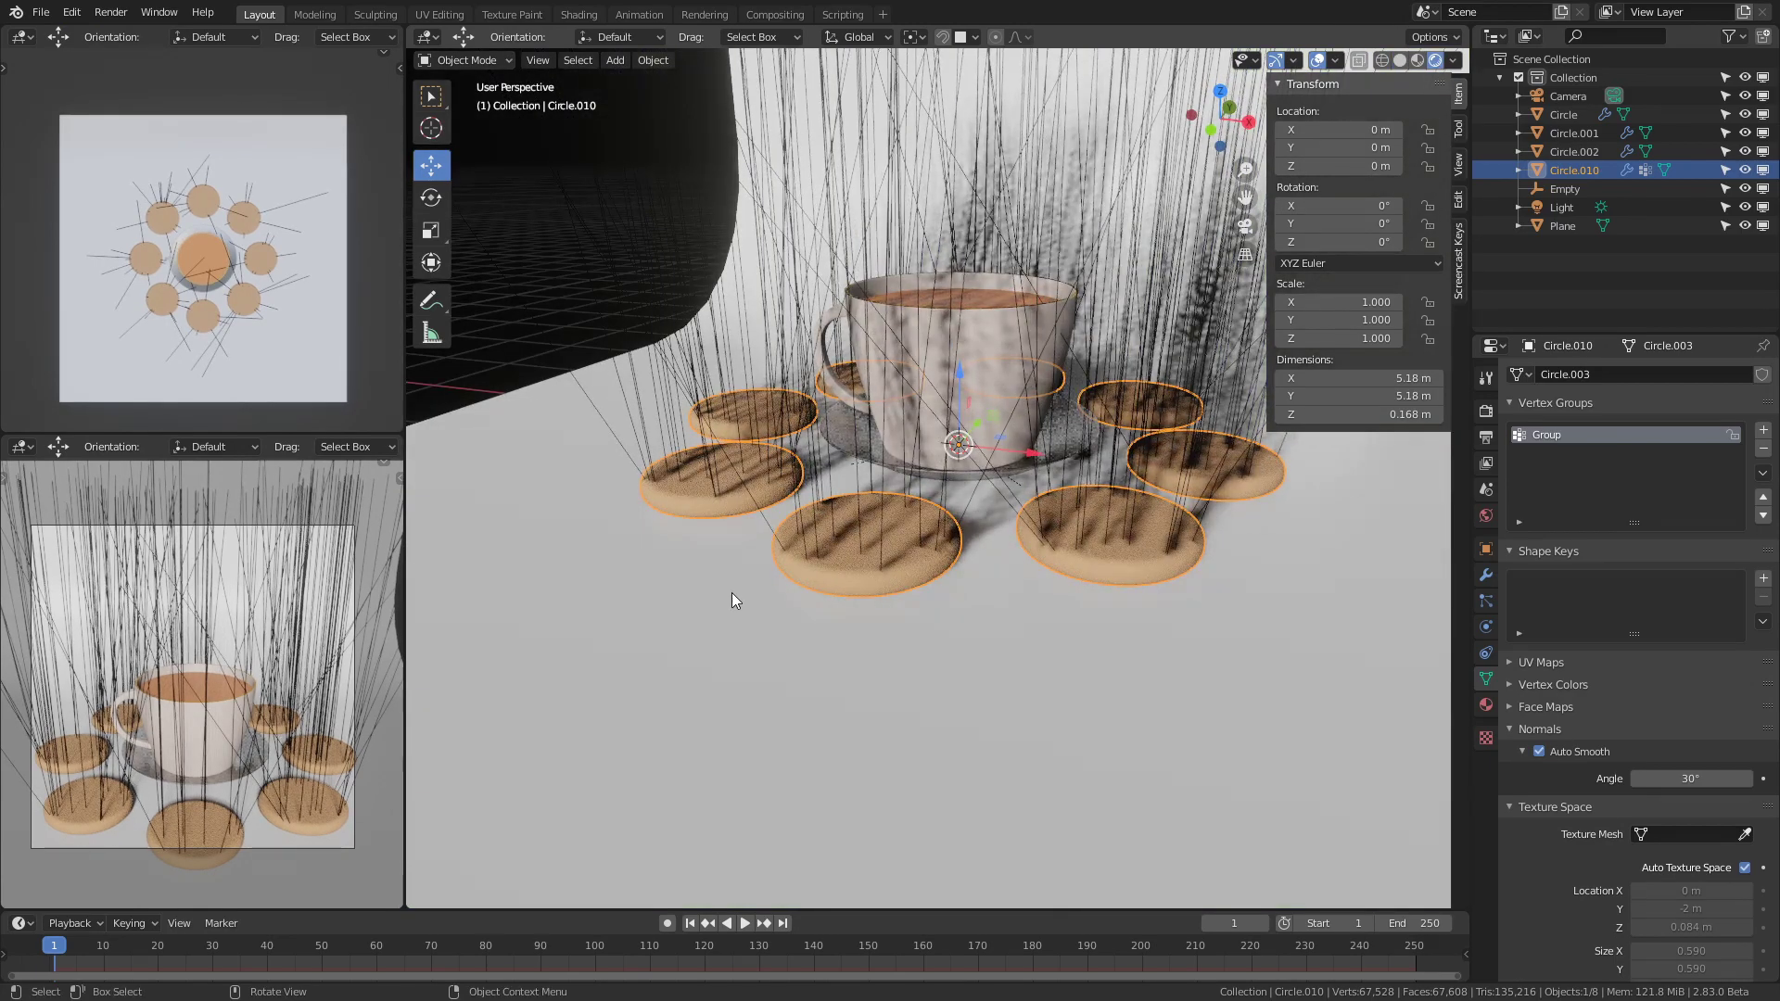
left_click(720, 594)
left_click(974, 593)
scroll(1015, 597, "down", 5)
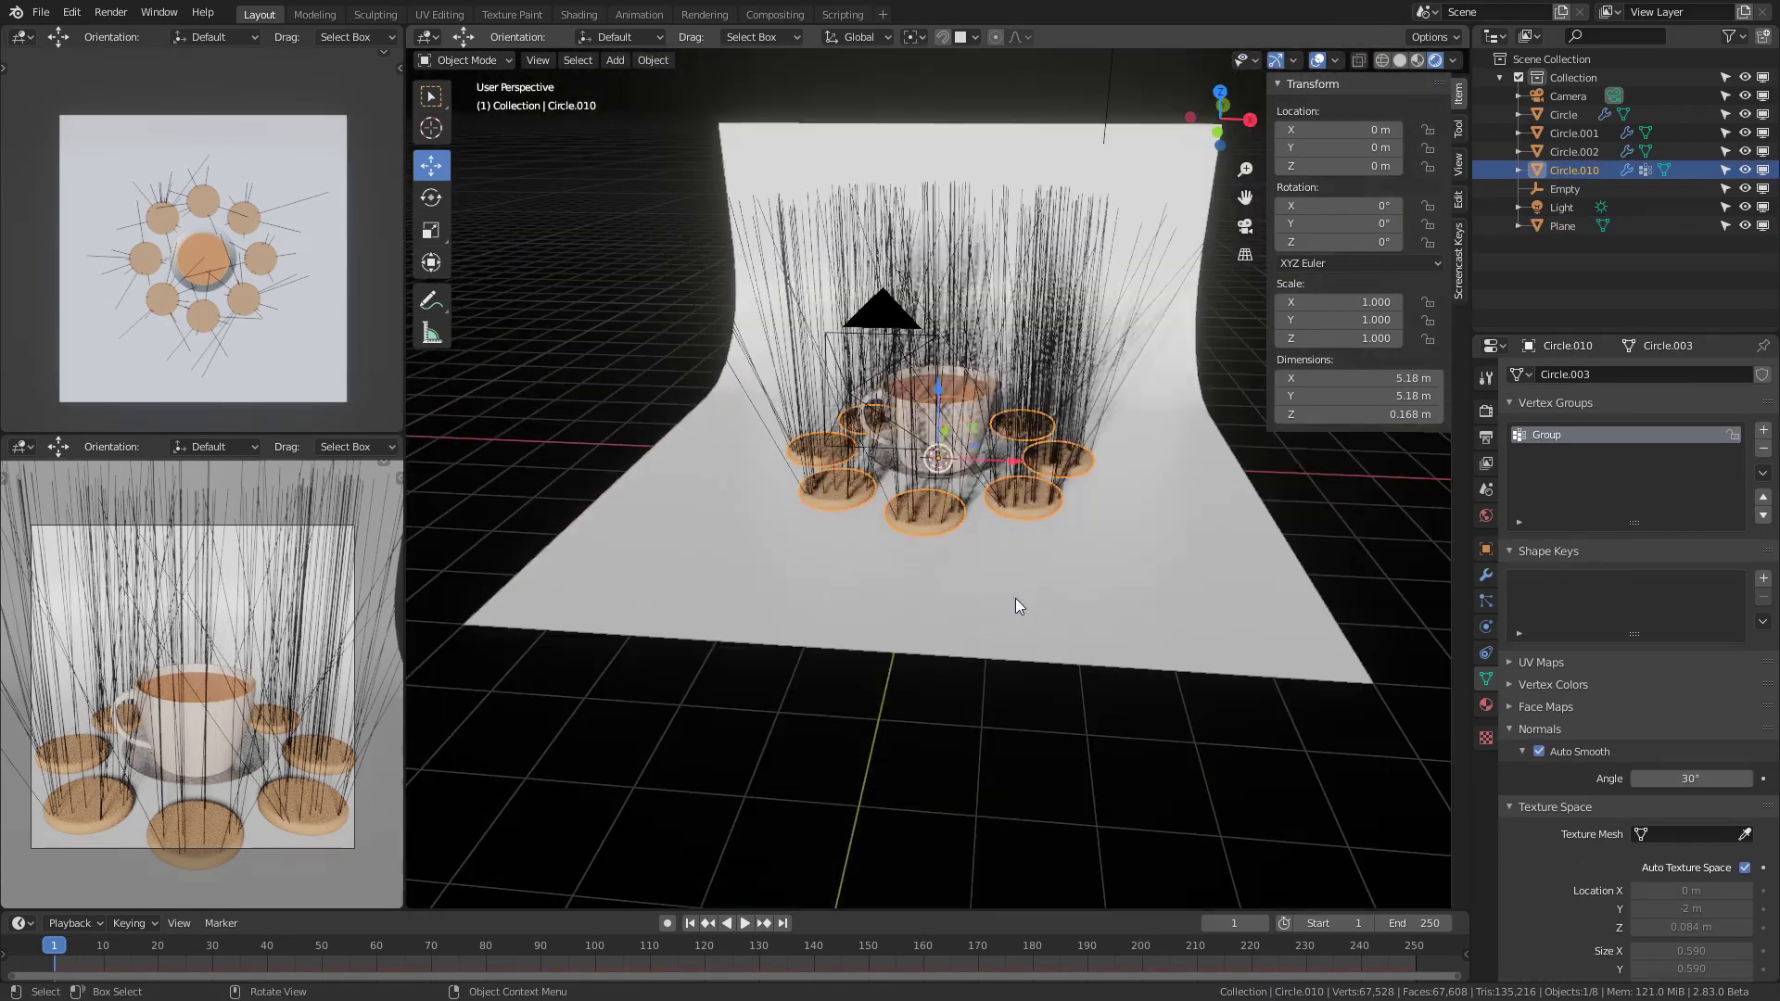
Add an 8-vertex cylinder, raise it above the cup and rotate it 90° about Y.
key("shift+a")
mouse_move(678, 497)
left_click(758, 585)
key("F9")
middle_click_drag(948, 631, 948, 809, "shift")
left_click(1192, 636)
type("8")
key("Return")
key("g")
key("z")
key("y")
key("9")
key("0")
key("Return")
middle_click_drag(998, 336, 982, 533, "shift")
Extrude the cylinder's two end faces and scale them down to form a tapered seed shape.
key("Tab")
left_click(975, 436)
left_click(966, 401, "shift")
key("e")
key("s")
key("y")
left_click(1190, 548)
middle_click_drag(1189, 548, 1066, 519)
key("s")
key("shift+x")
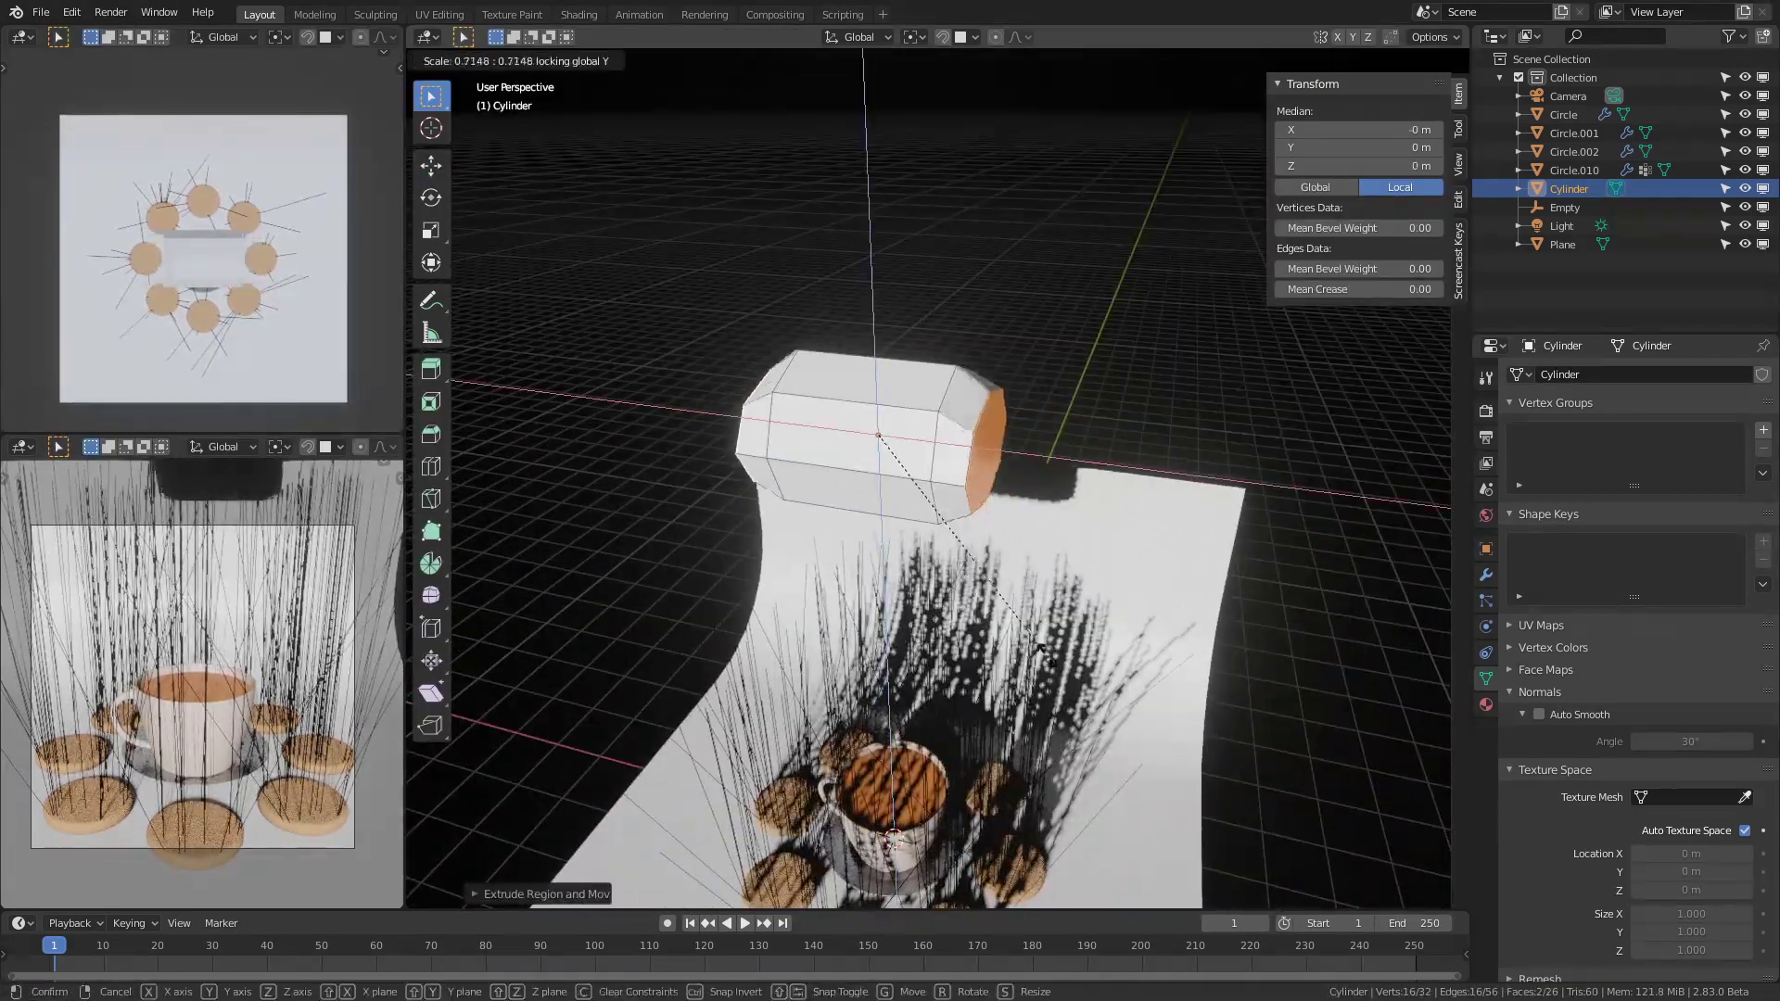
left_click(899, 455)
key("s")
left_click(1156, 516)
Scale the entire seed mesh down in edit mode.
key("Tab")
middle_click_drag(927, 524, 977, 547)
key("Tab")
key("a")
key("s")
left_click(965, 471)
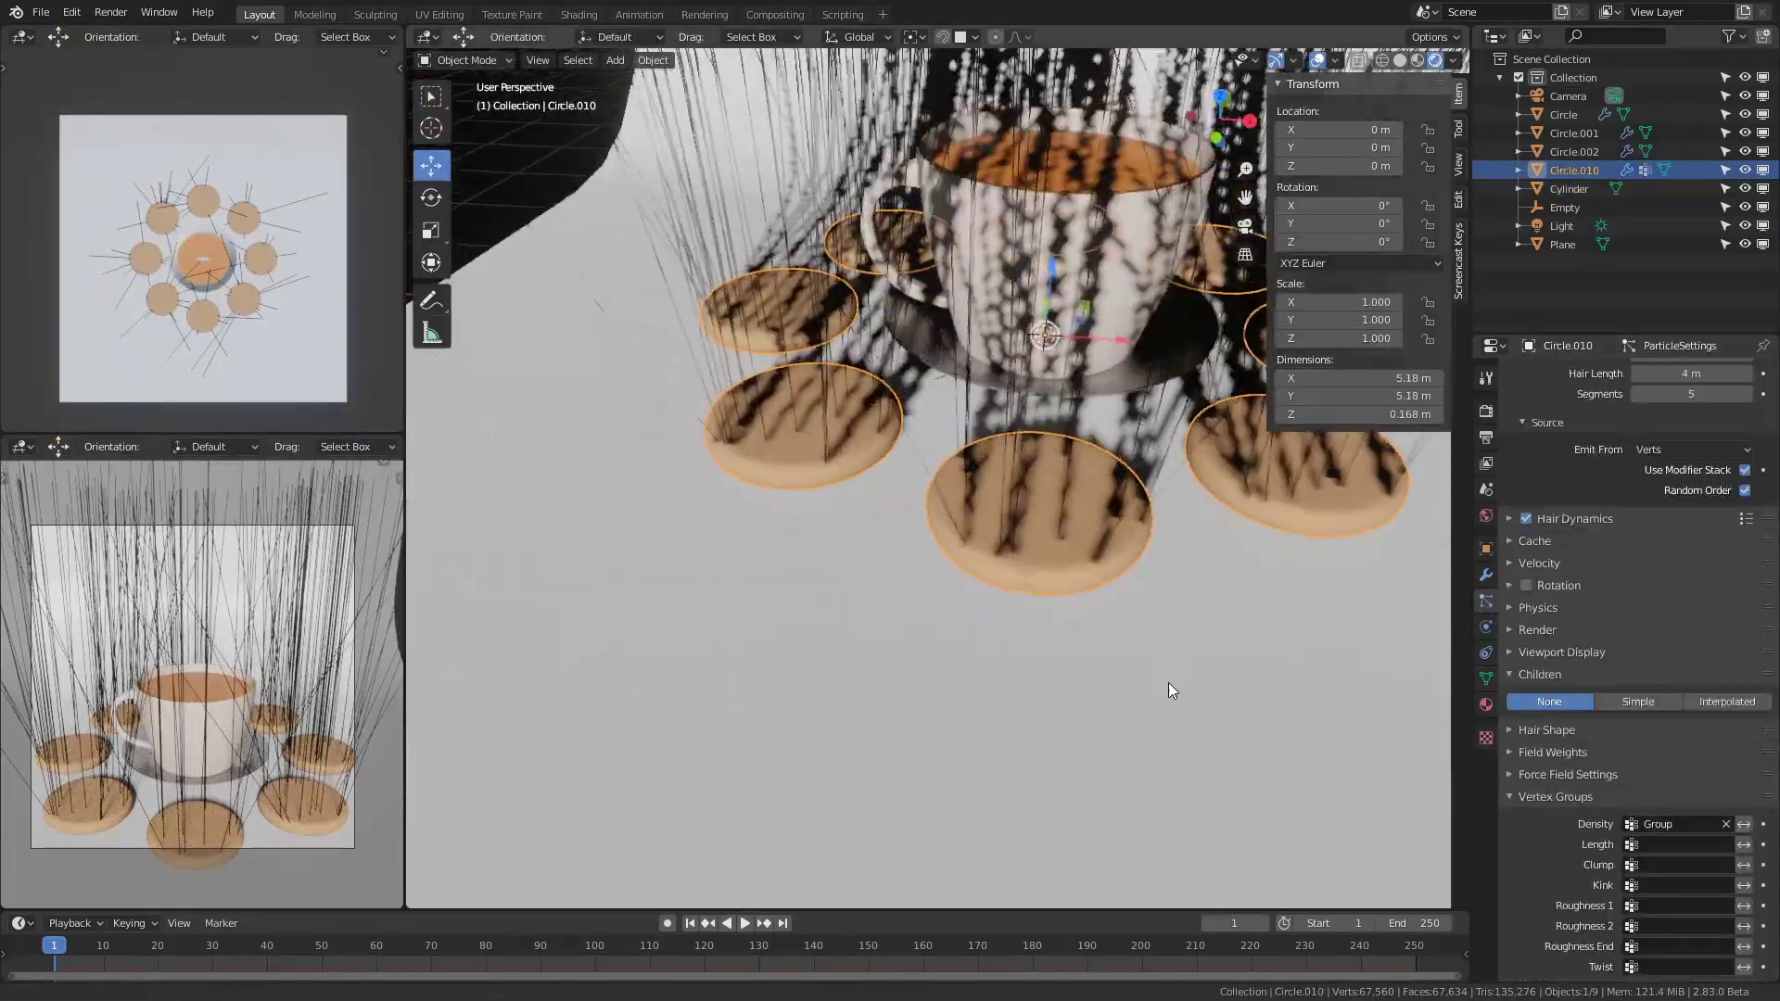
Render the biscuits' particles as Object with Cylinder as the instance object.
scroll(1576, 737, "down", 3)
scroll(1627, 721, "down", 2)
left_click(1684, 619)
left_click(1683, 643)
left_click(1692, 754)
left_click(1613, 866)
scroll(1239, 689, "up", 3)
middle_click_drag(1239, 689, 1182, 556)
key("Tab")
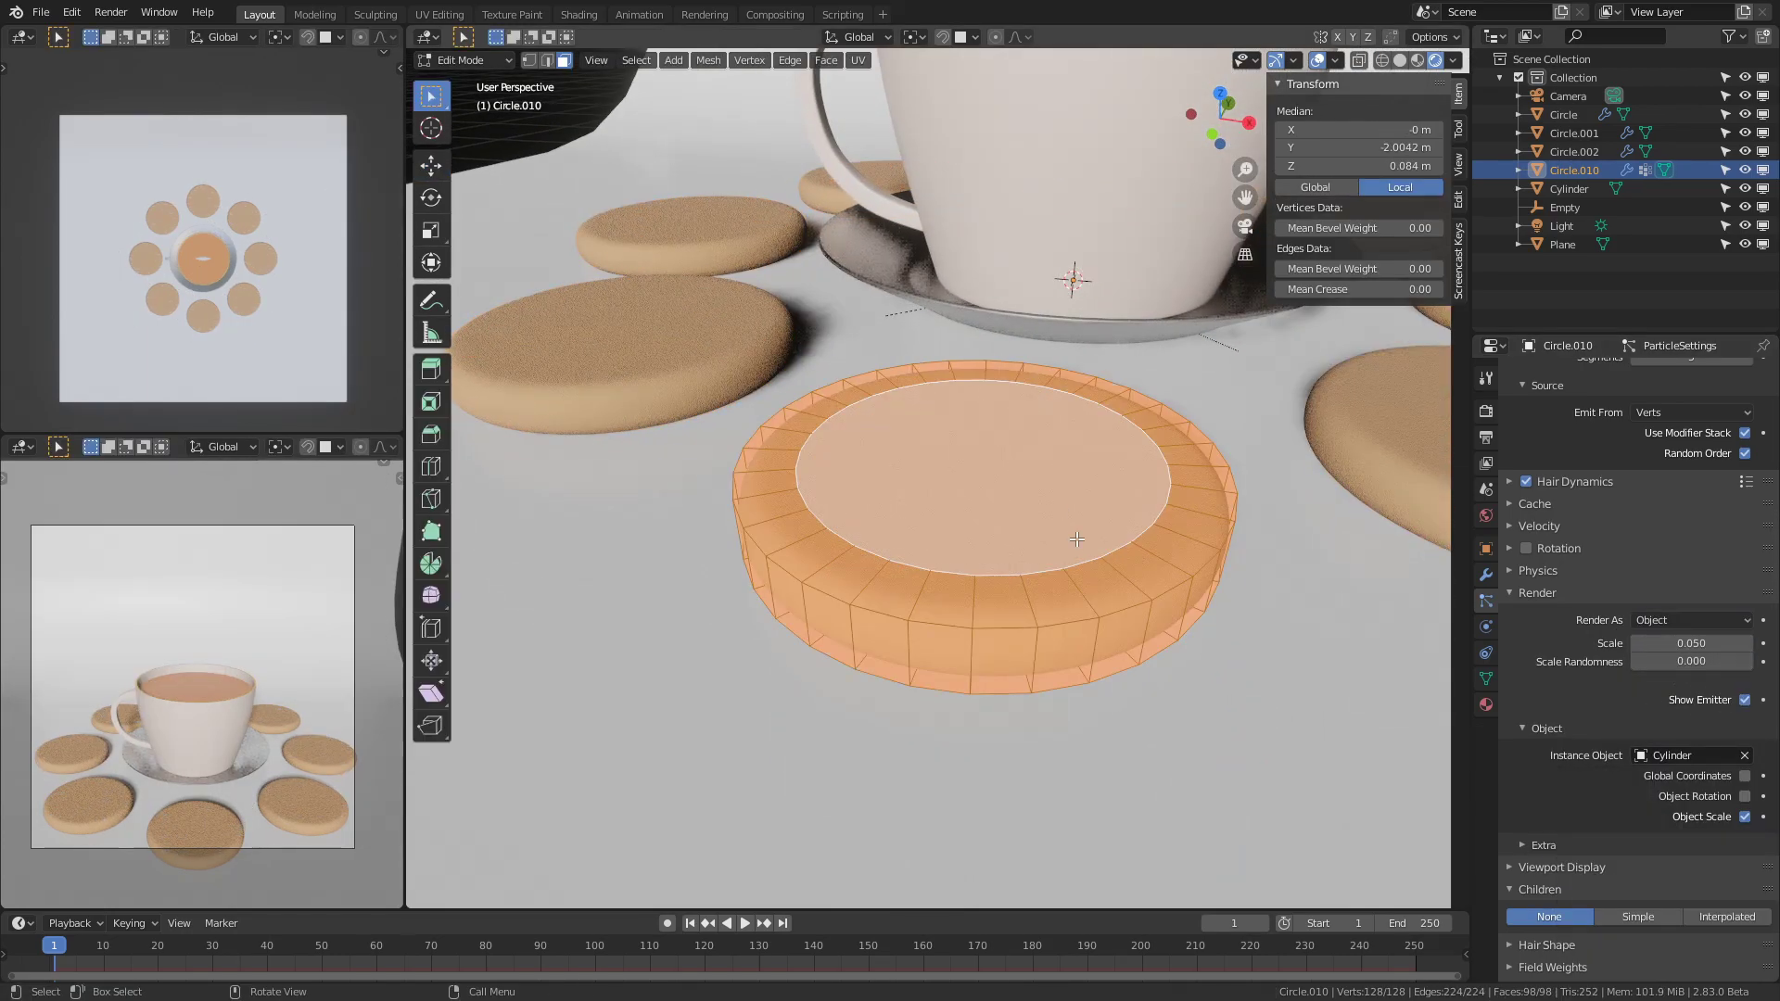
left_click(1056, 516)
key("Tab")
key("Tab")
key("ctrl+z")
key("ctrl+z")
Deselect and reselect the faces of the vertex group "Group" in the biscuit mesh to check its coverage.
left_click(1485, 678)
key("Tab")
left_click(1737, 545)
left_click(1667, 542)
key("Tab")
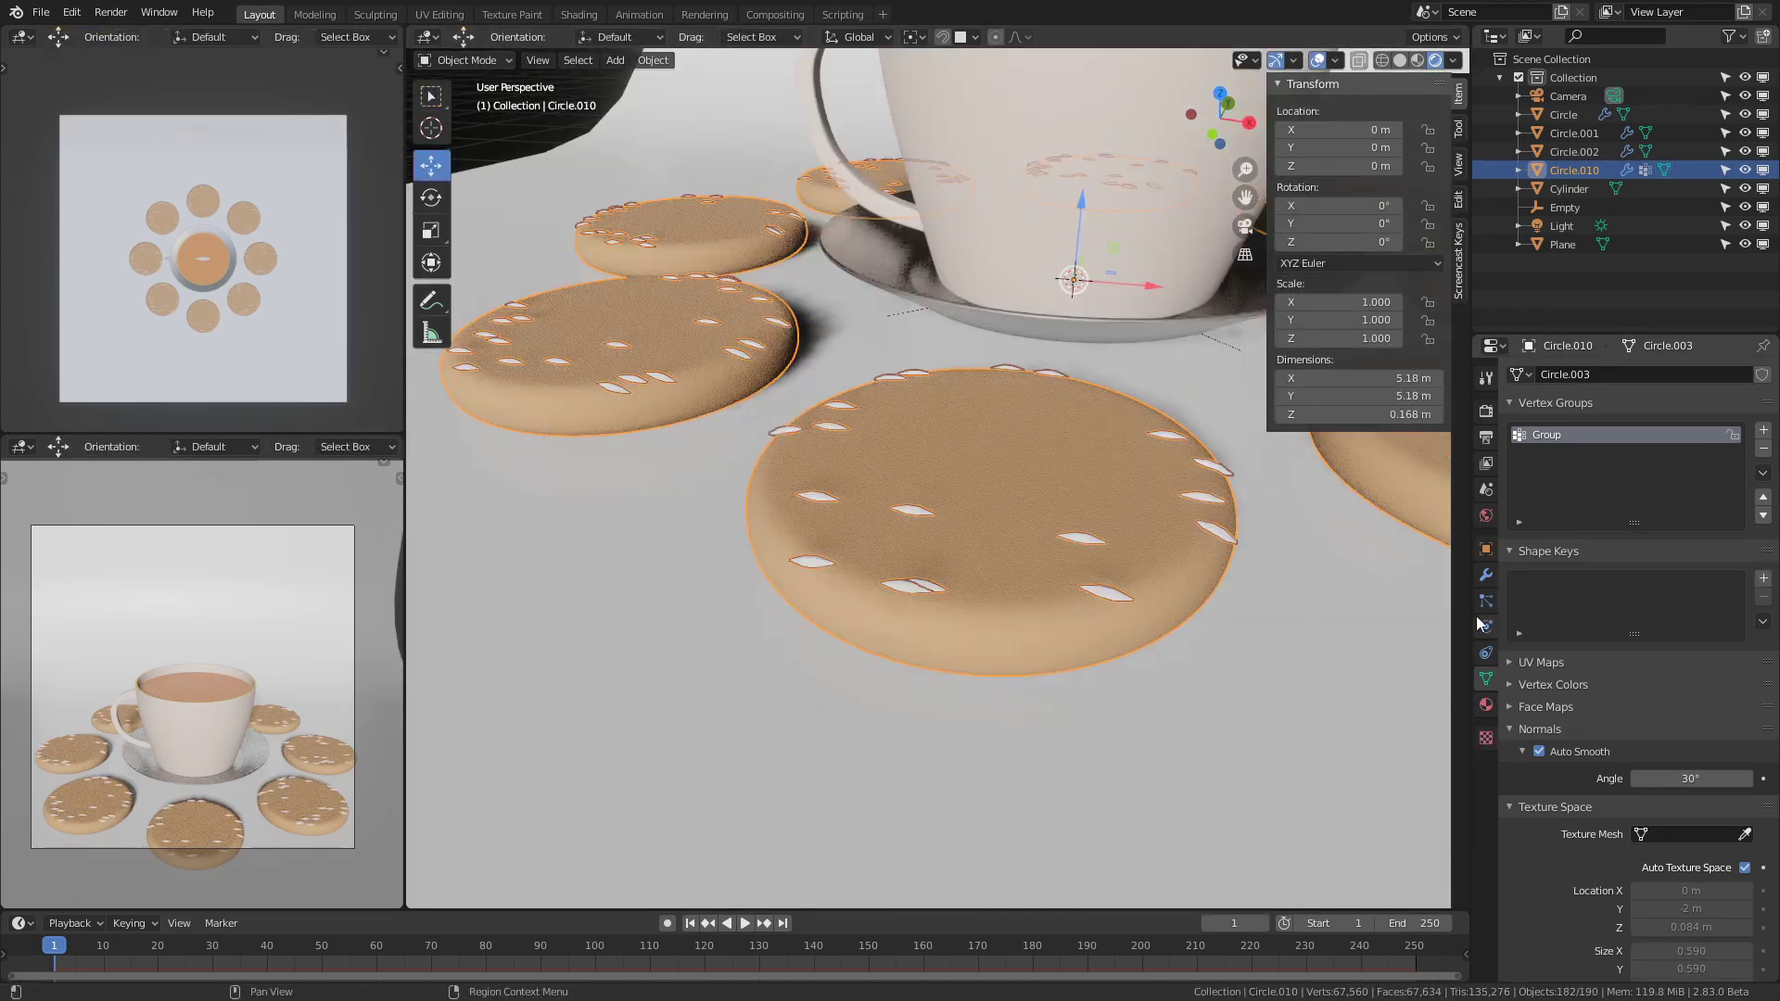
Set the particle render scale to 0.029 and emit the particles from Faces.
left_click(1486, 601)
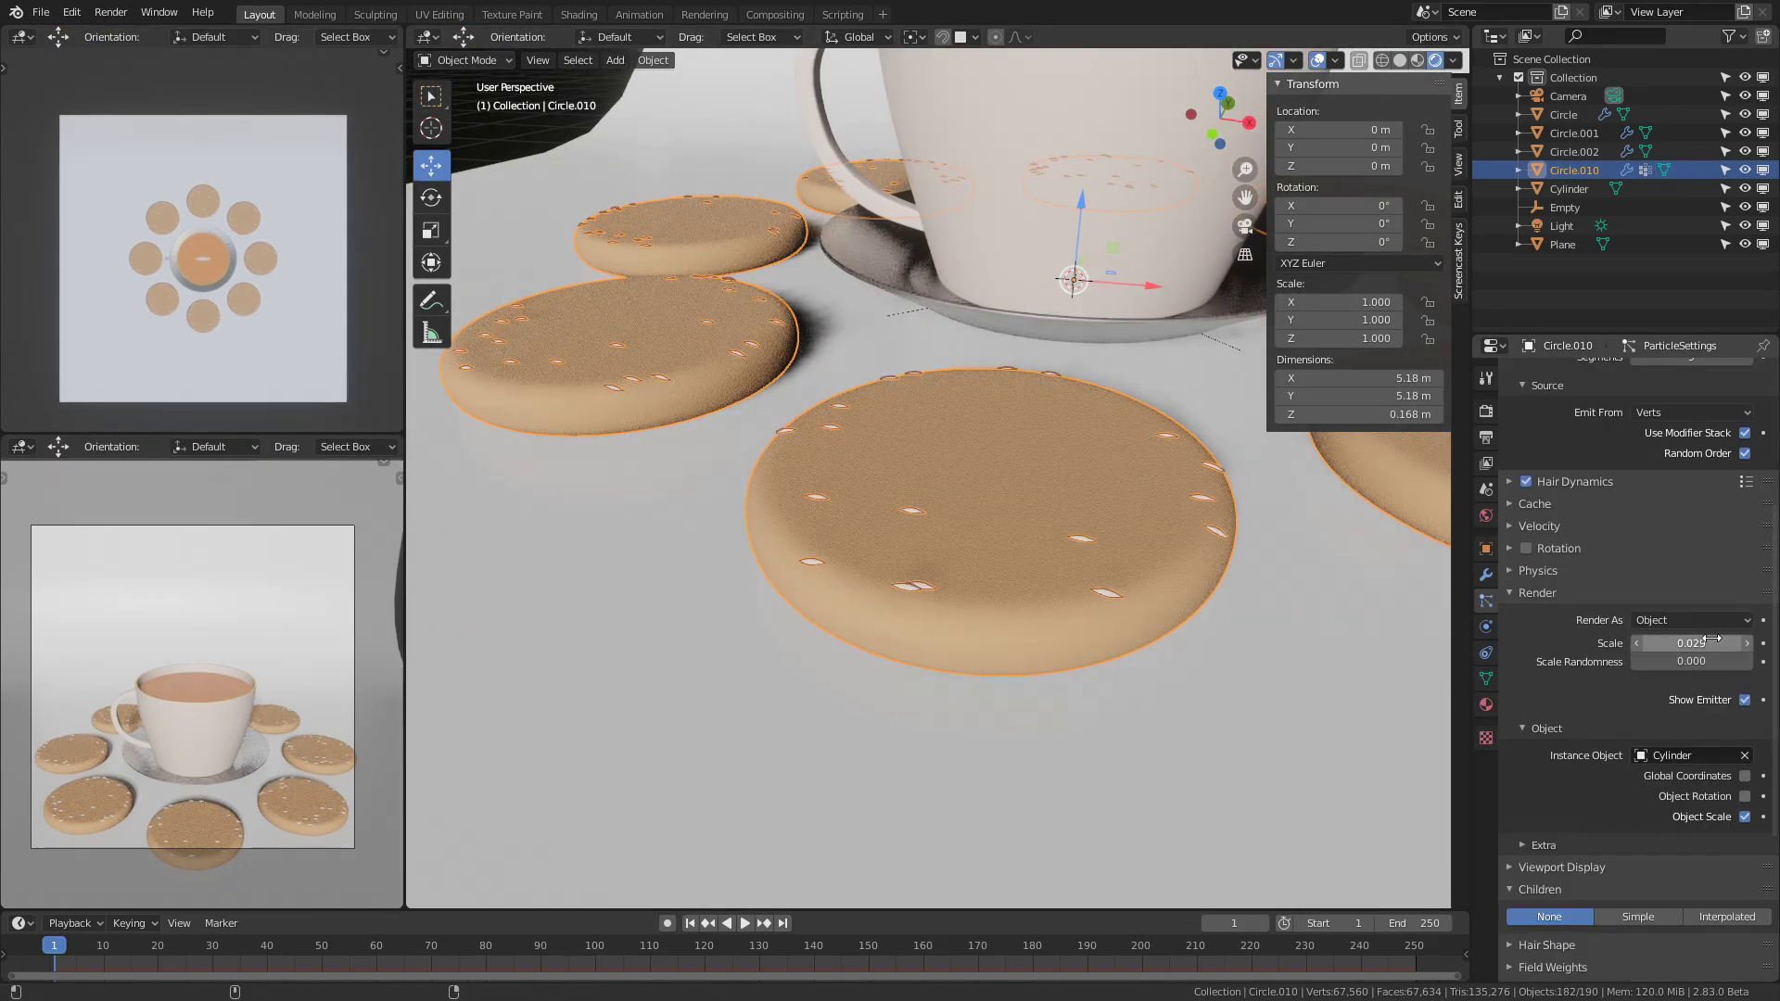
scroll(1701, 603, "up", 7)
scroll(1665, 660, "down", 1)
left_click(1671, 638)
left_click(1661, 701)
Enable particle rotation with Orientation Axis Normal, Randomize 1.000 and Phase -0.791.
scroll(1646, 654, "down", 2)
left_click(1526, 778)
left_click(1511, 779)
scroll(1576, 779, "down", 3)
left_click_drag(1669, 714, 1645, 742)
left_click(1662, 694)
left_click(1661, 760)
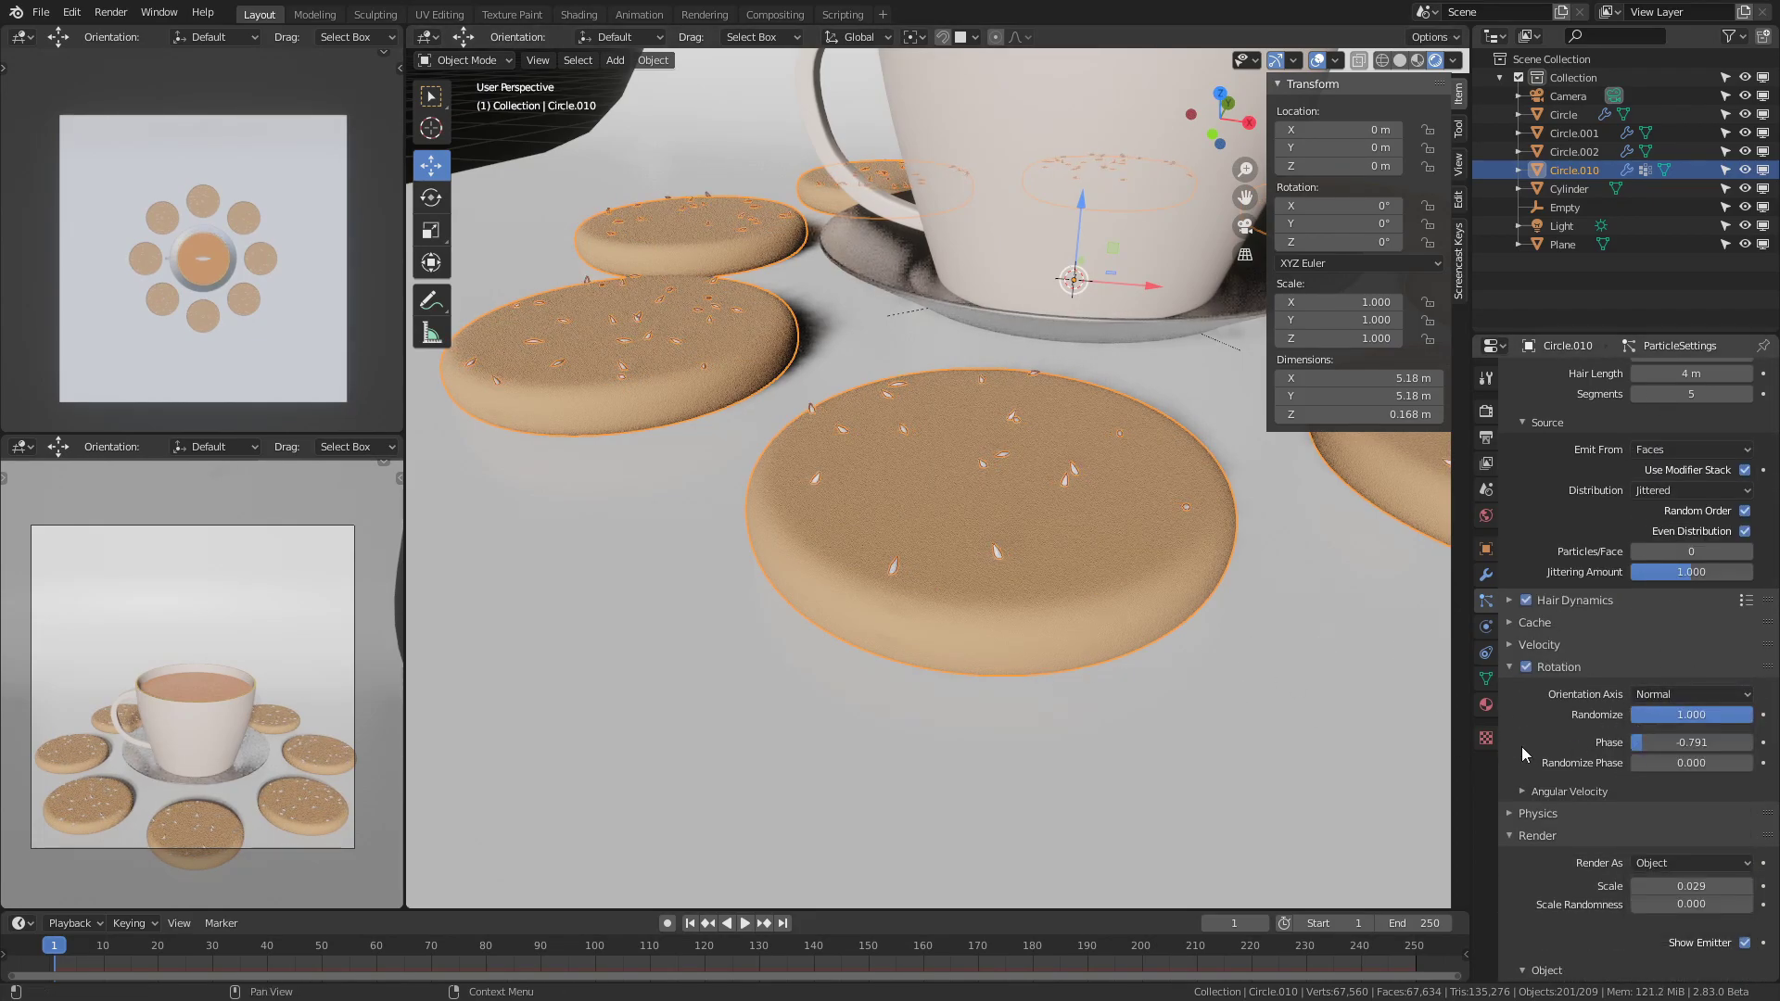
Set the particle Number to 250.
scroll(1571, 743, "down", 15)
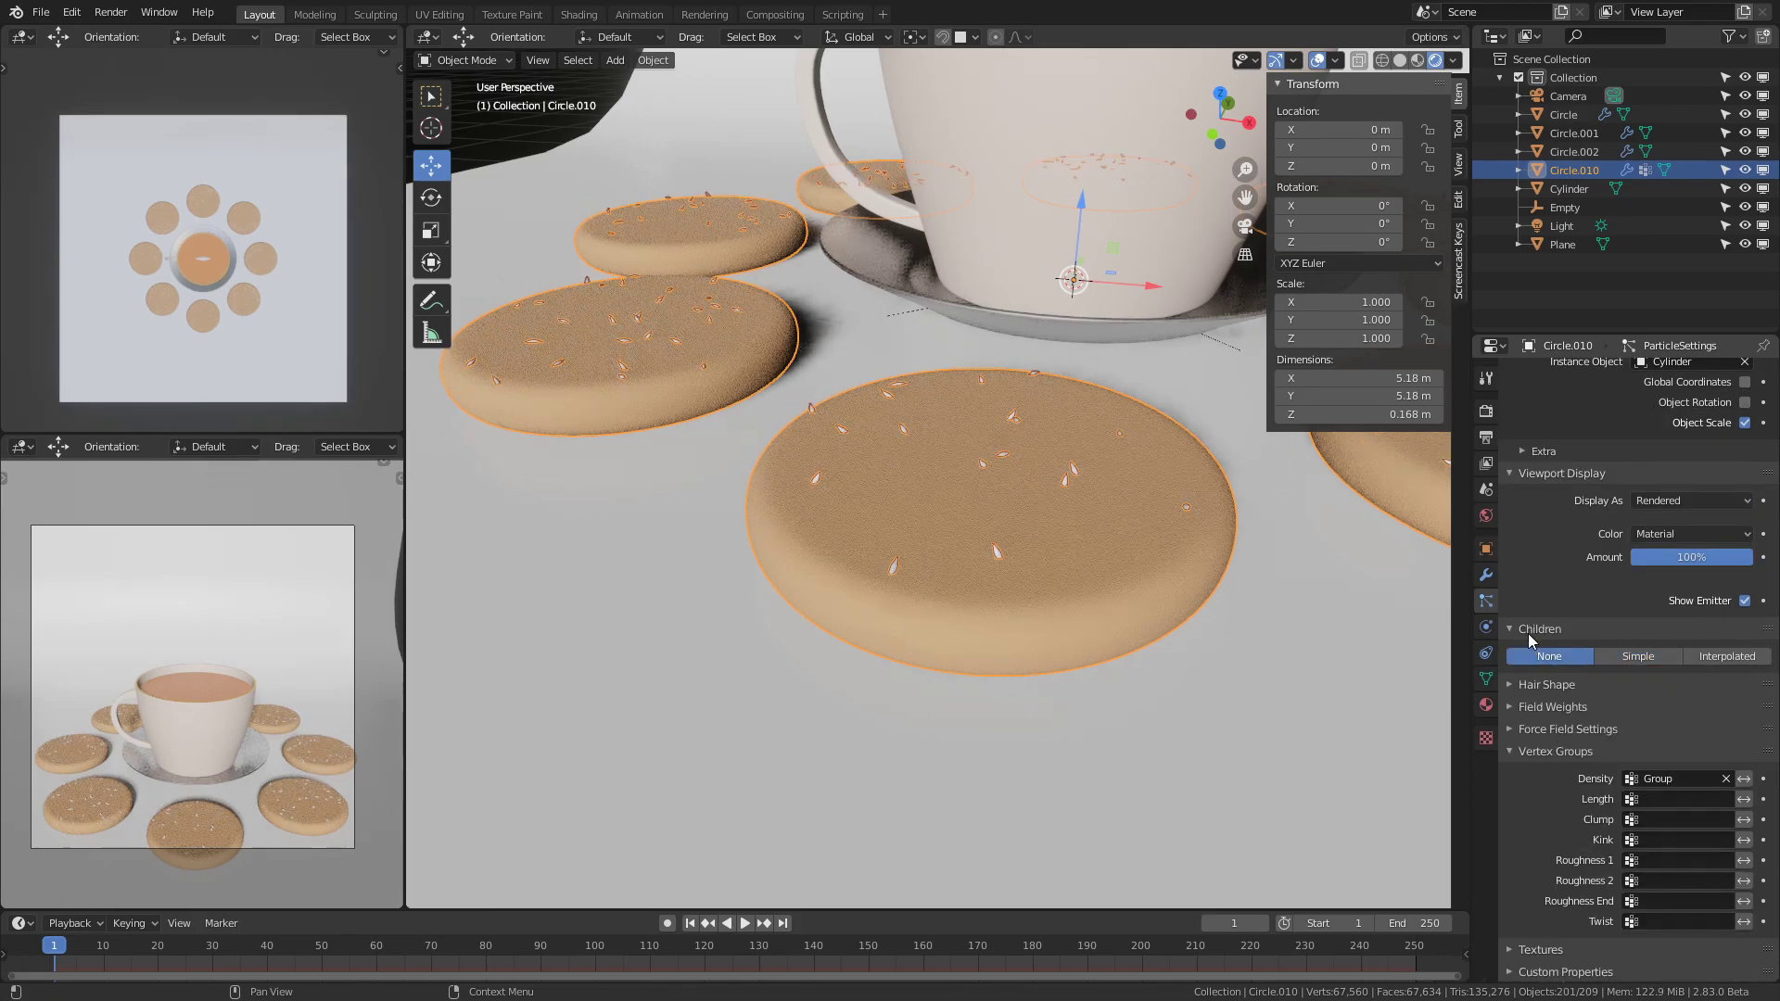
left_click(1528, 636)
middle_click_drag(1372, 593, 1428, 621)
scroll(1637, 549, "up", 18)
left_click(1690, 554)
type("250")
key("Return")
mouse_move(1094, 566)
middle_mouse_down()
mouse_move(992, 531)
mouse_move(792, 523)
middle_mouse_up()
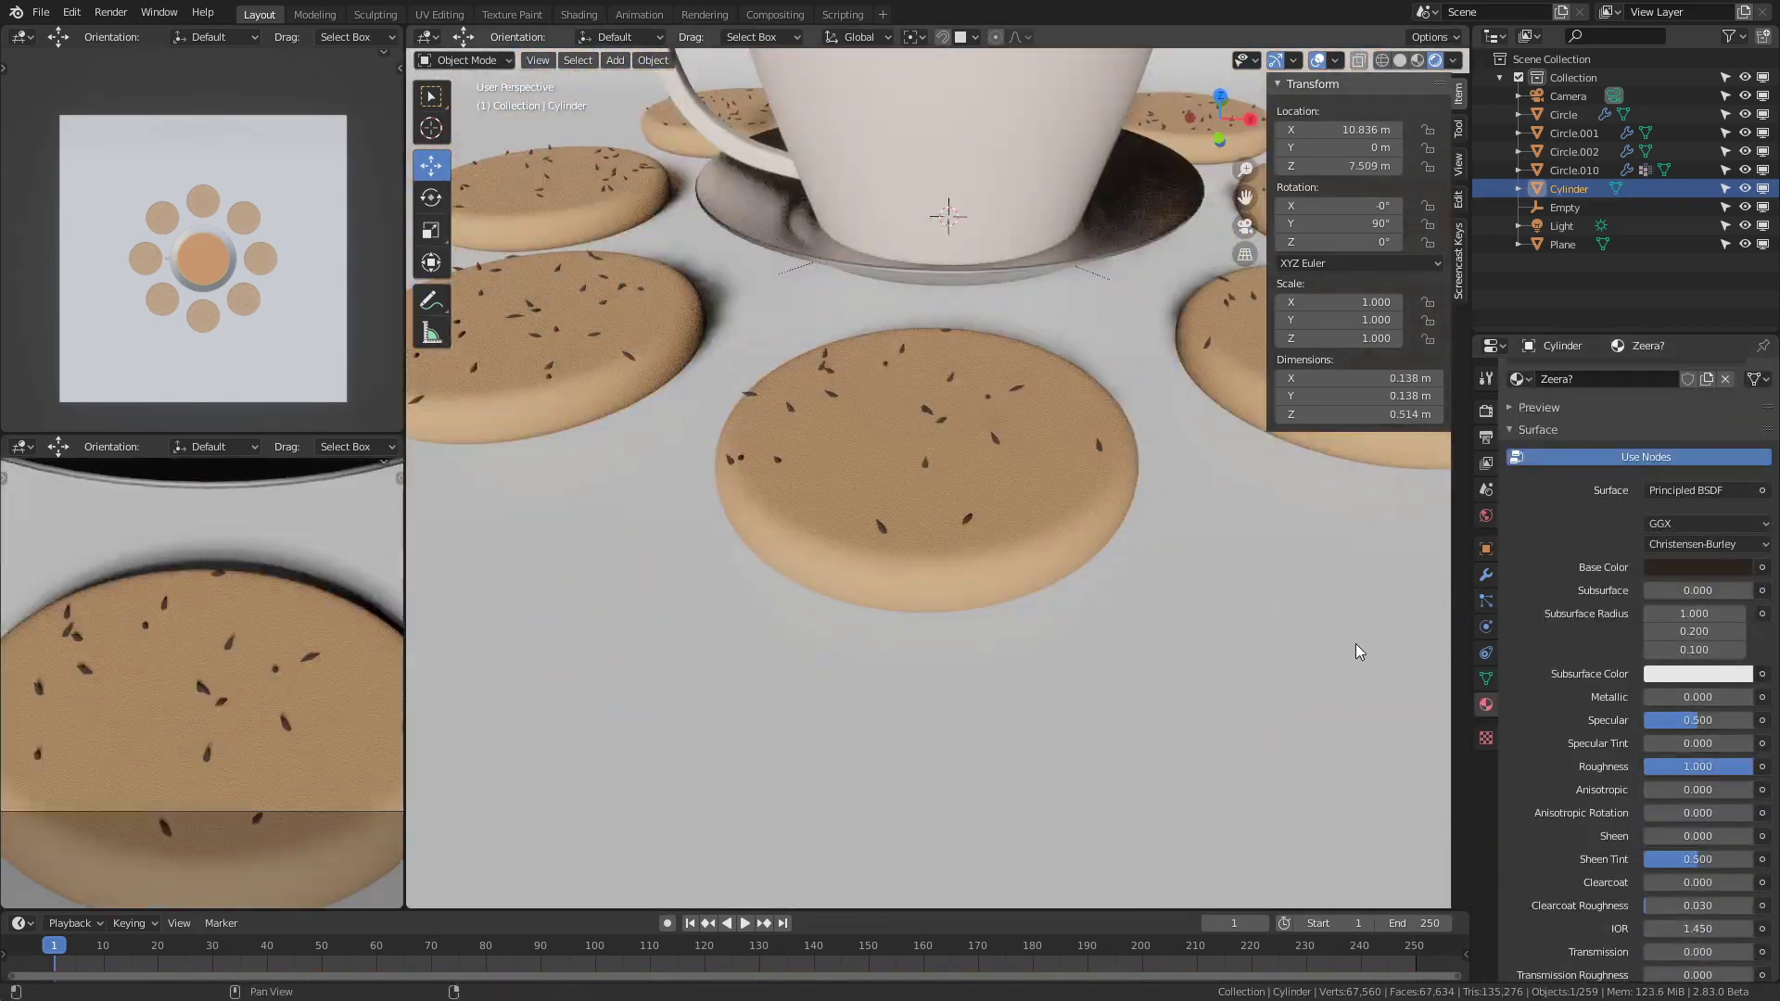
Add a Noise Texture with mapping nodes to the seed's "Zeera?" material in the Shading workspace.
left_click(578, 14)
key("shift+a")
left_click(859, 481)
type("no")
key("Return")
left_click(517, 351)
key("ctrl+t")
Route the Noise Texture's Fac through a new ColorRamp into Base Color, with dark brown as the ramp's first stop.
scroll(865, 321, "up", 4)
key("q")
left_click(730, 375)
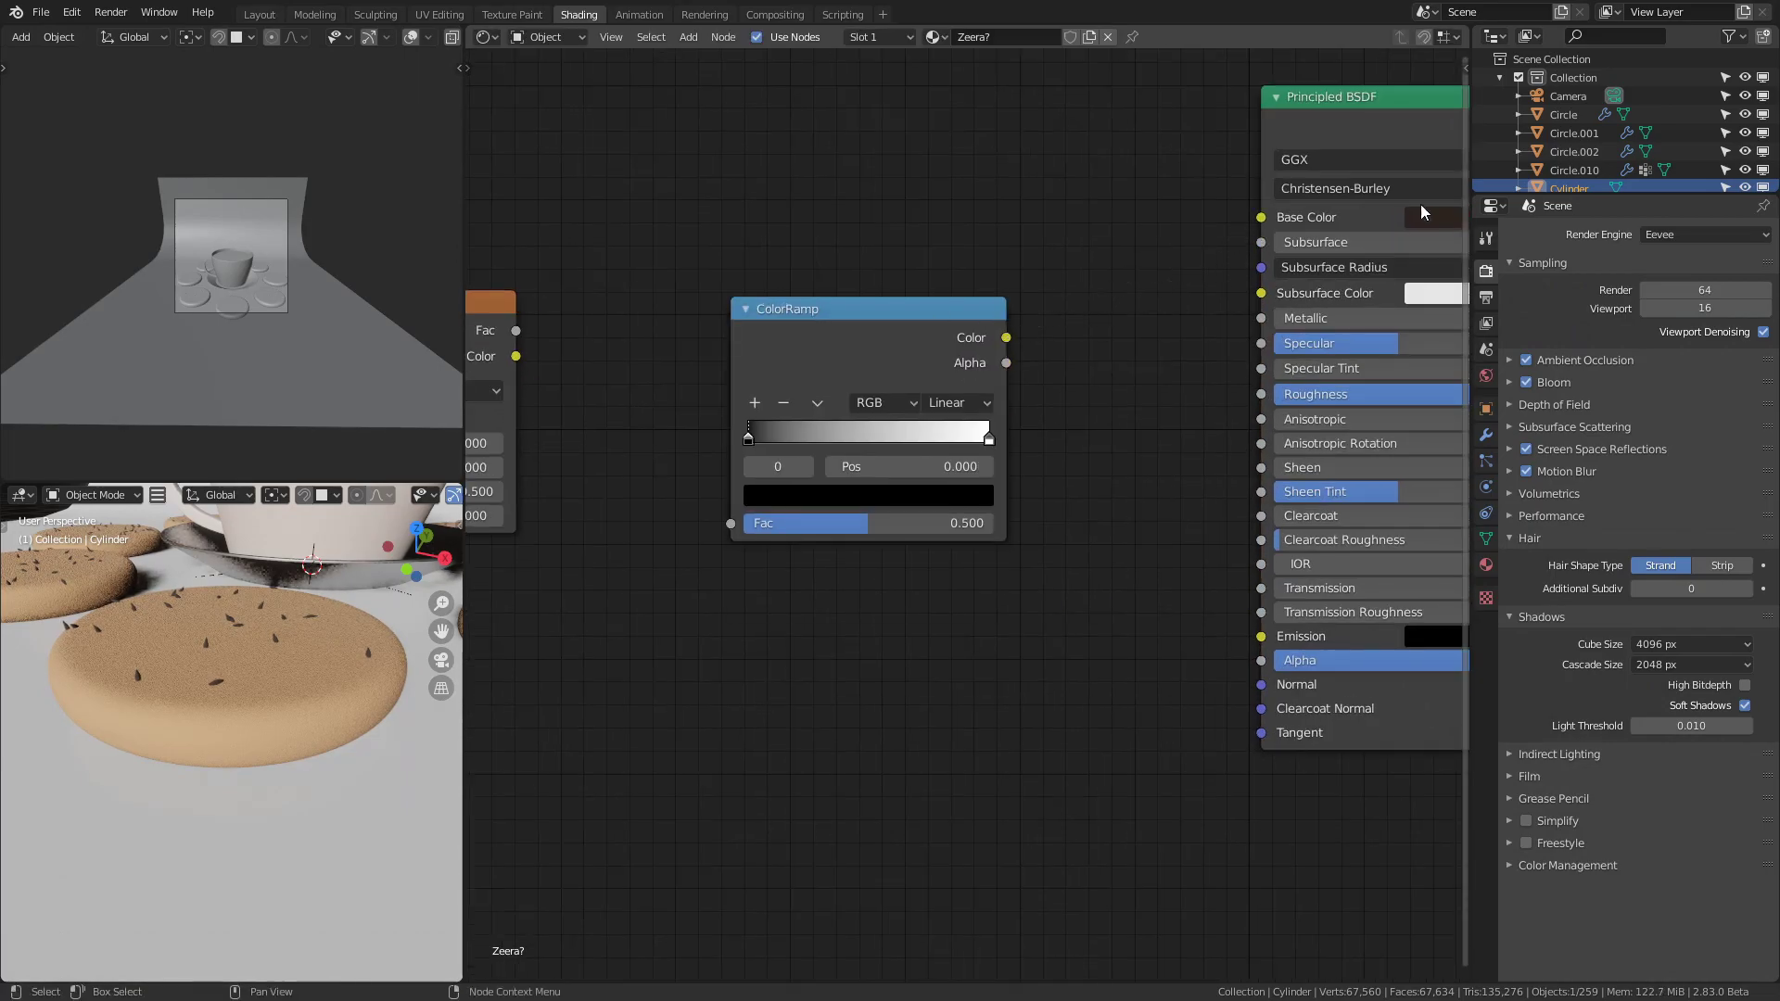
left_click_drag(694, 467, 731, 523)
scroll(731, 522, "up", 2)
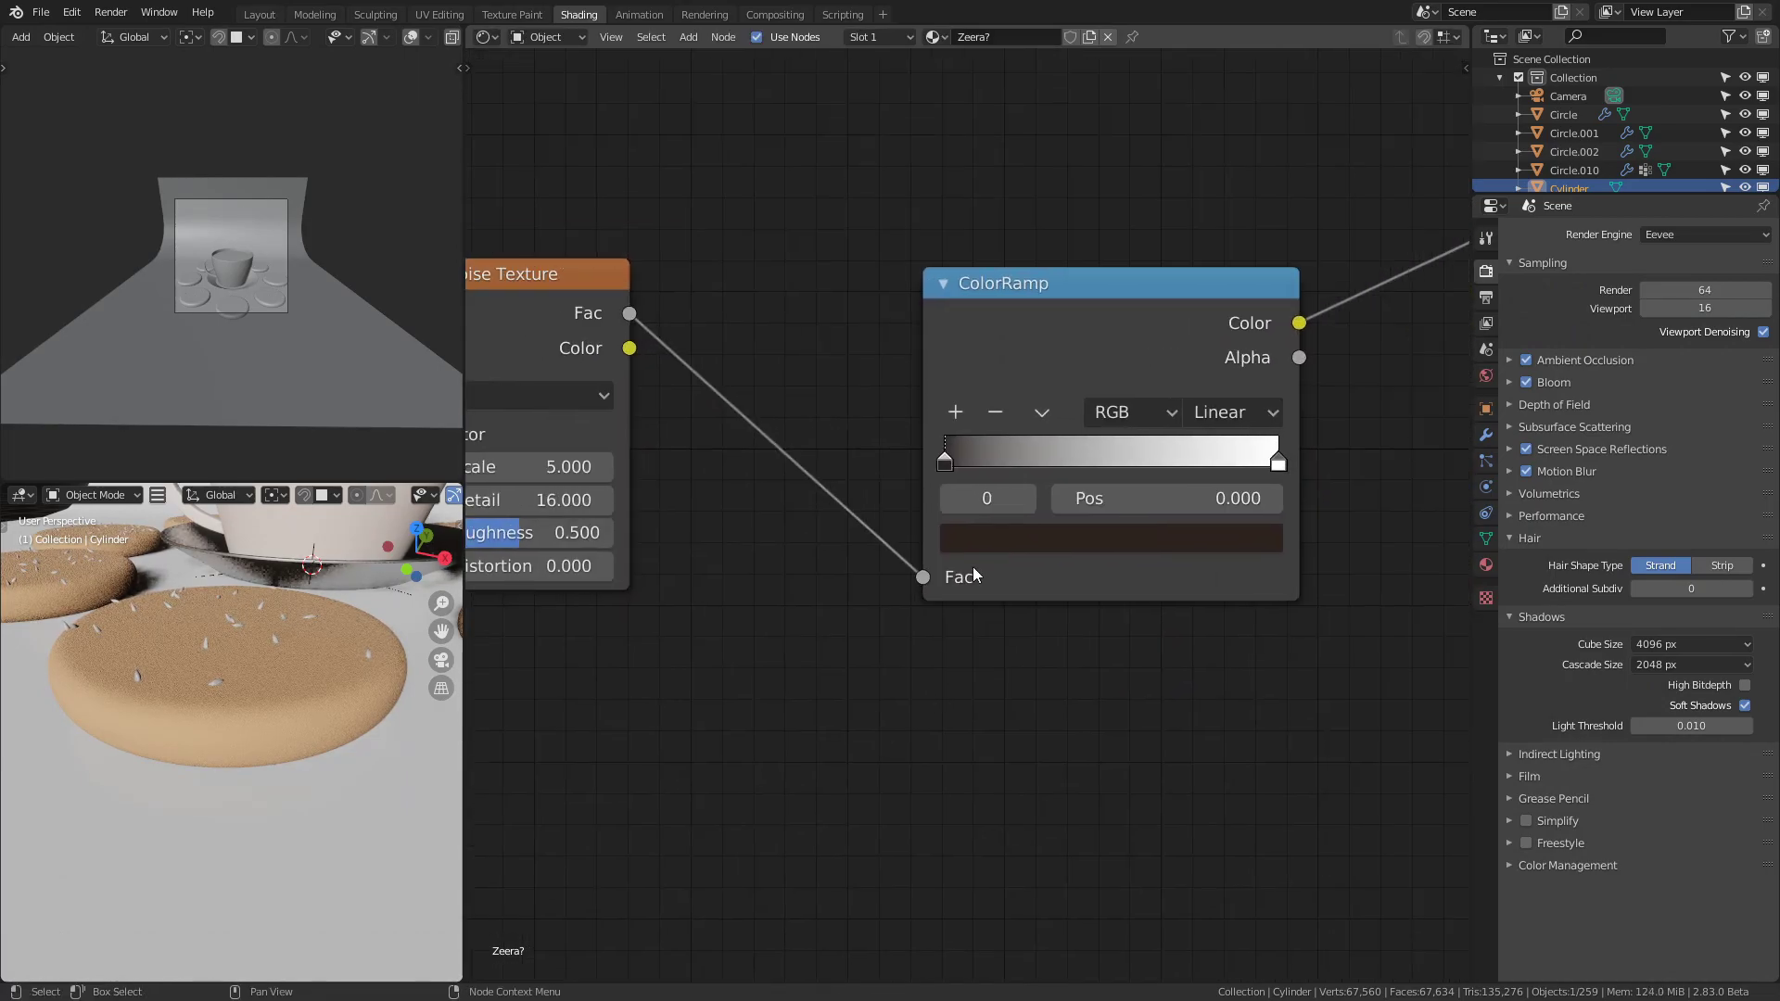
scroll(221, 677, "up", 5)
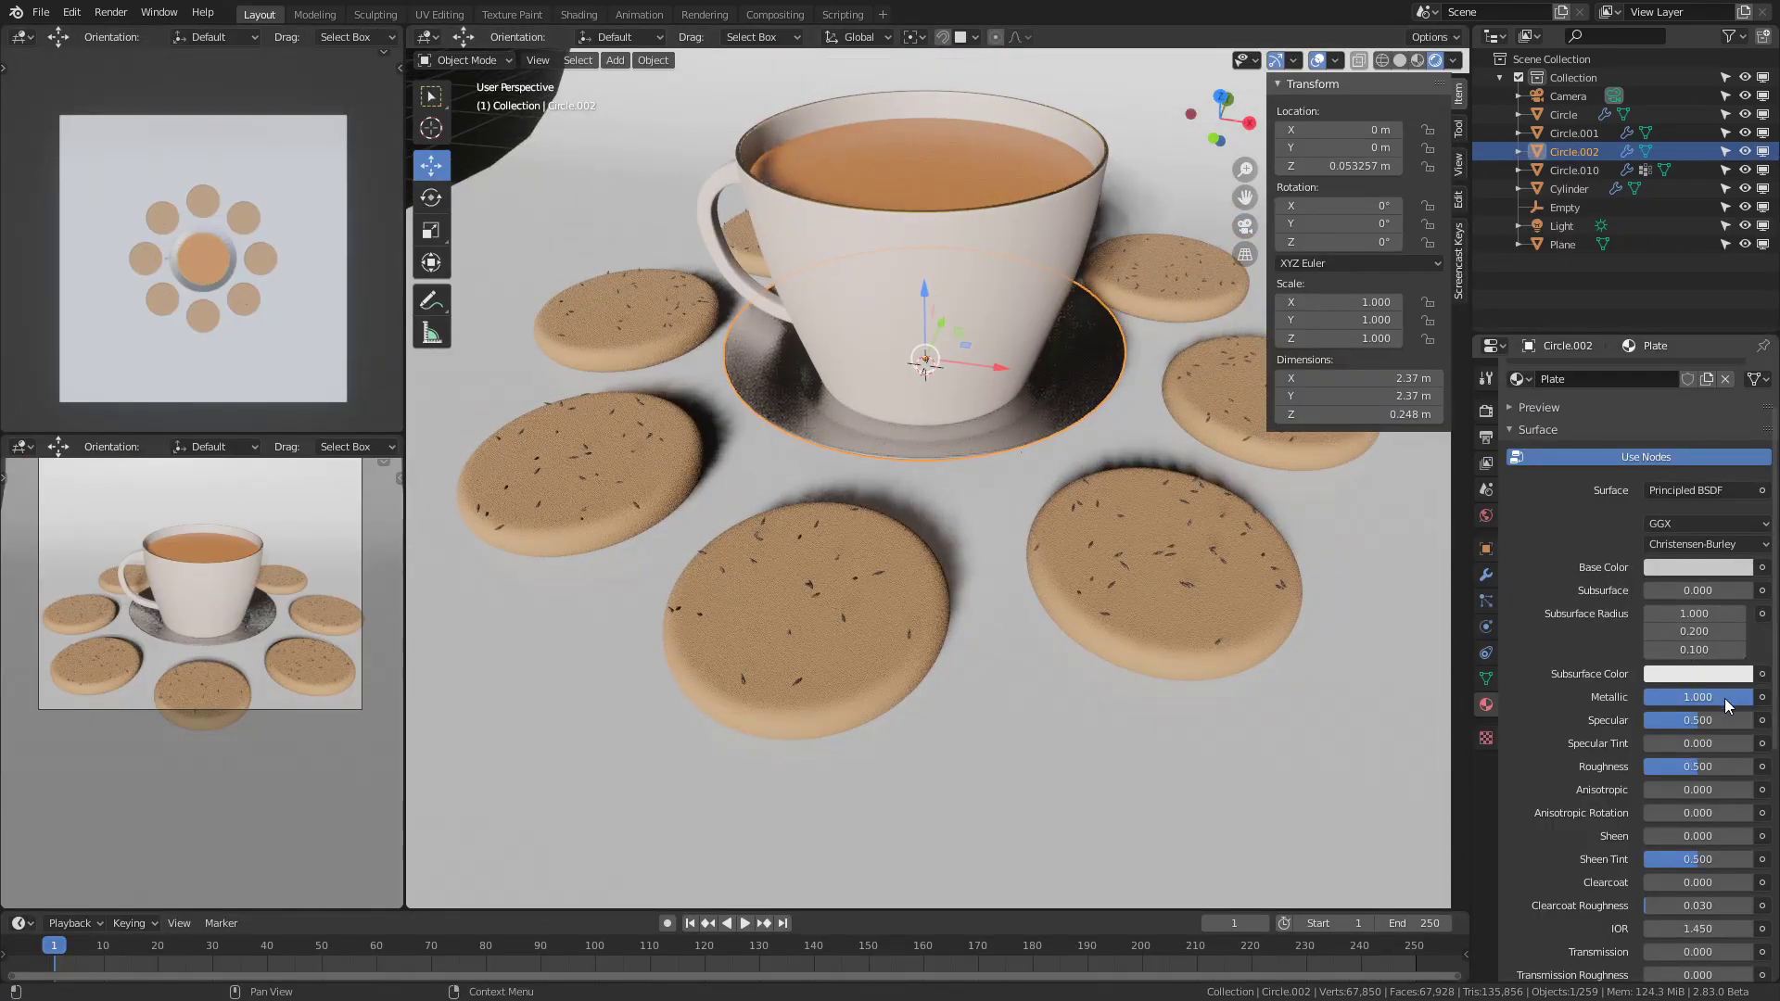
Set Metallic to 0 on both the saucer's Plate material and the backdrop plane's material.
left_click_drag(1724, 698, 1650, 698)
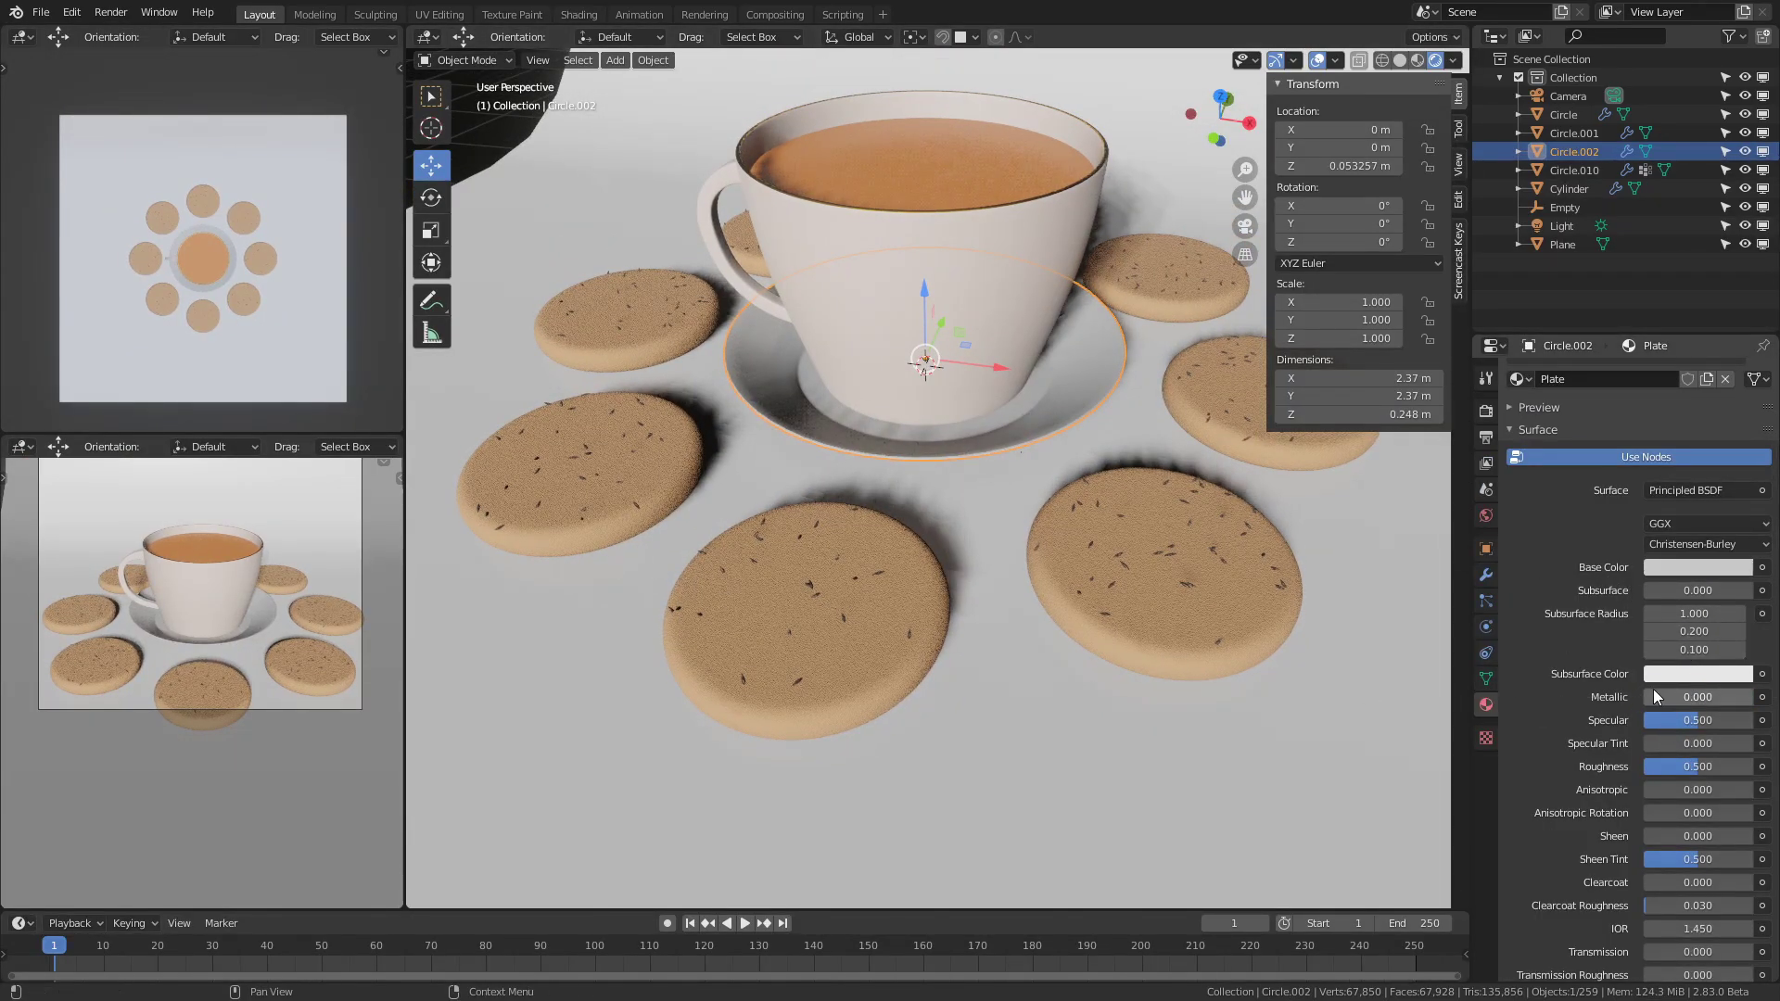
left_click(1048, 695)
scroll(1049, 695, "down", 6)
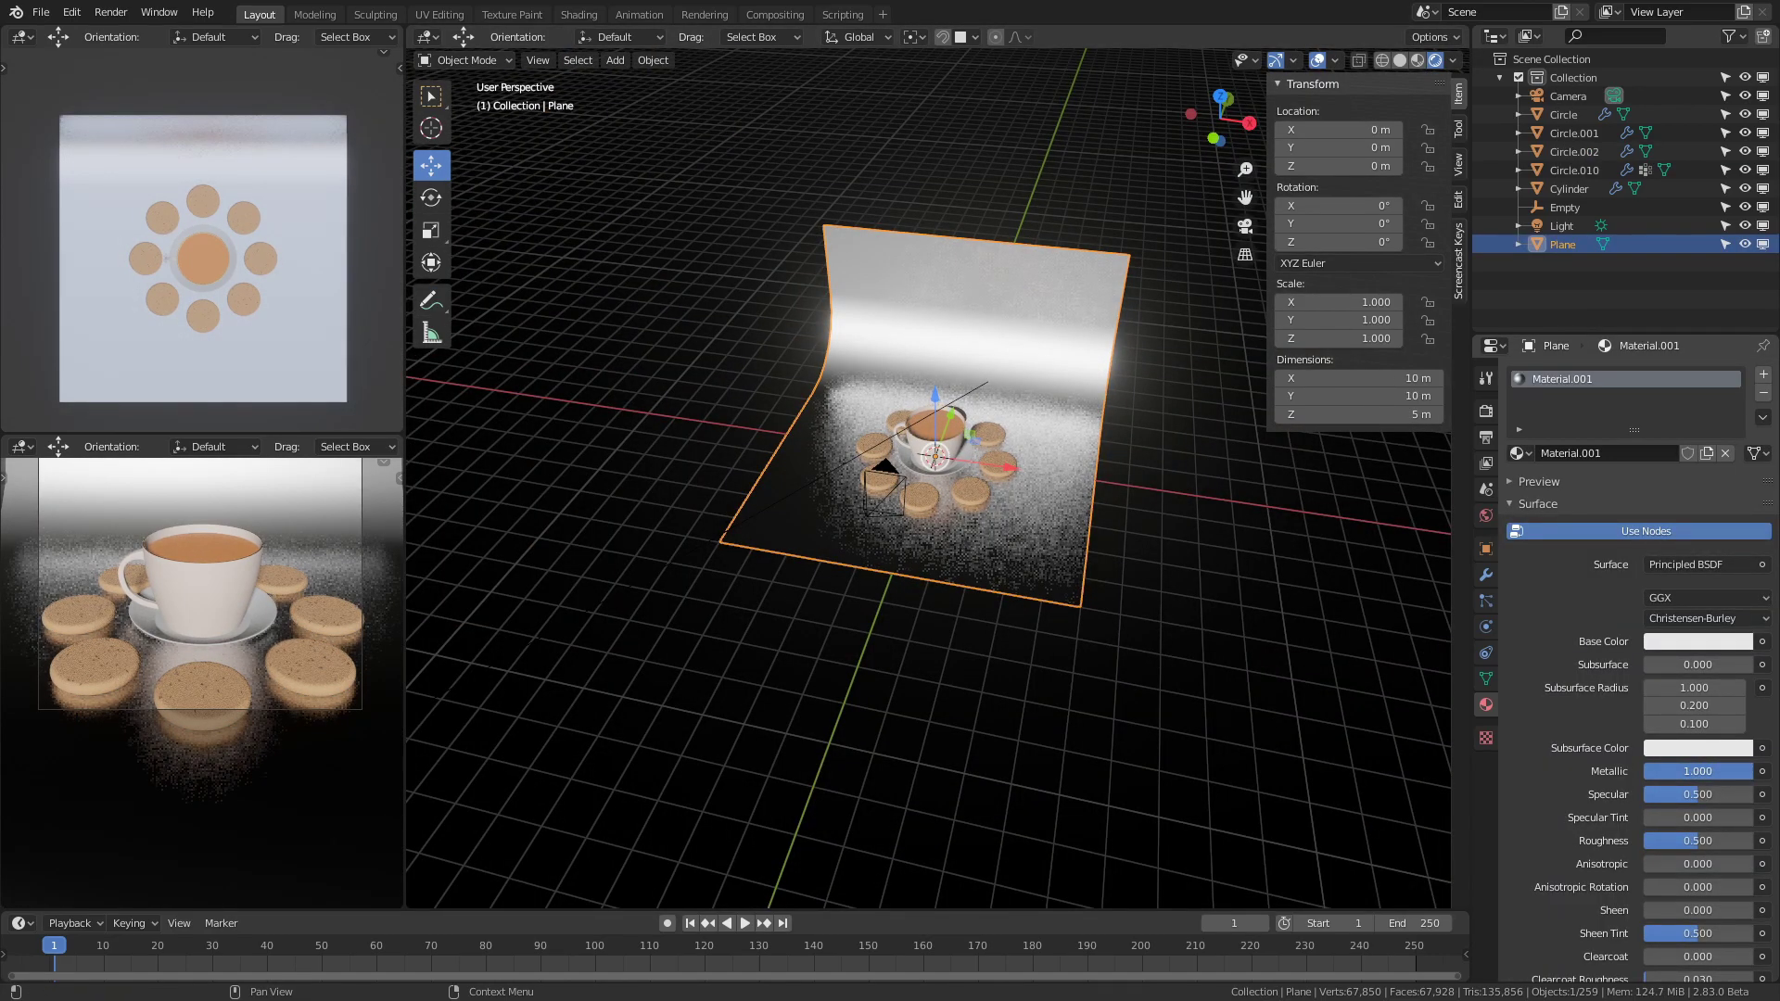
left_click_drag(1724, 771, 1659, 777)
Make the Base Color of the backdrop plane's material black.
left_click(1696, 642)
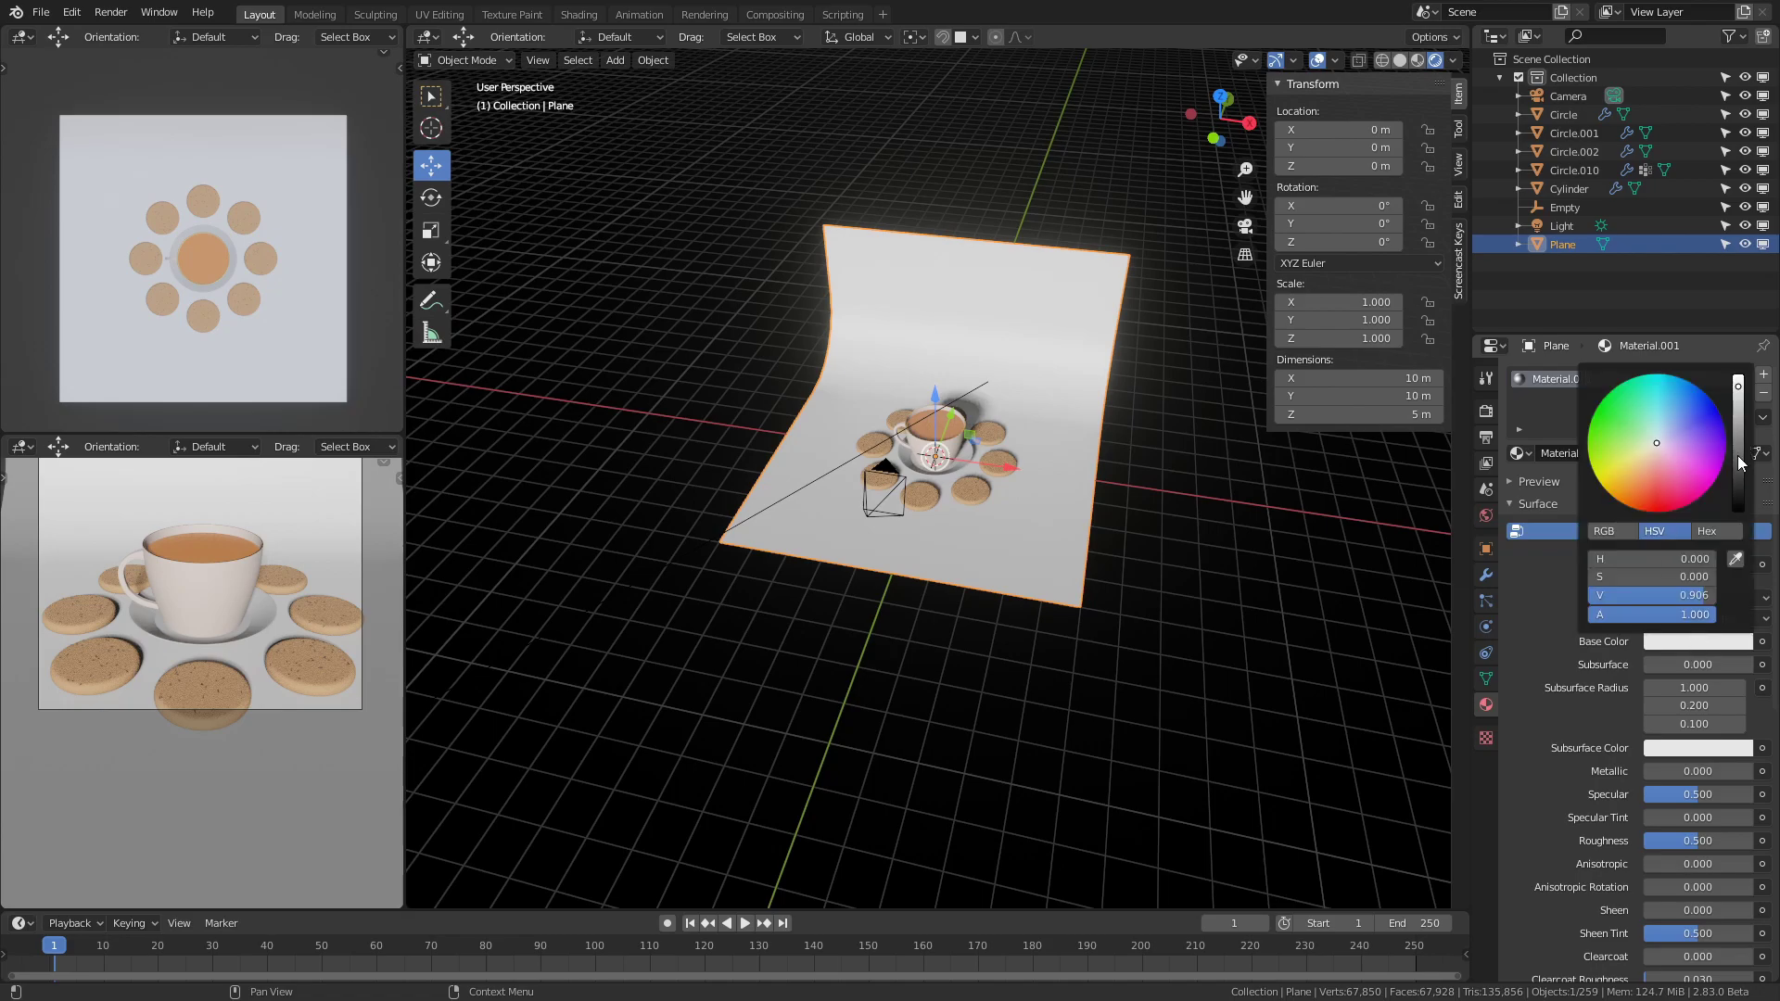
left_click_drag(1737, 454, 1738, 510)
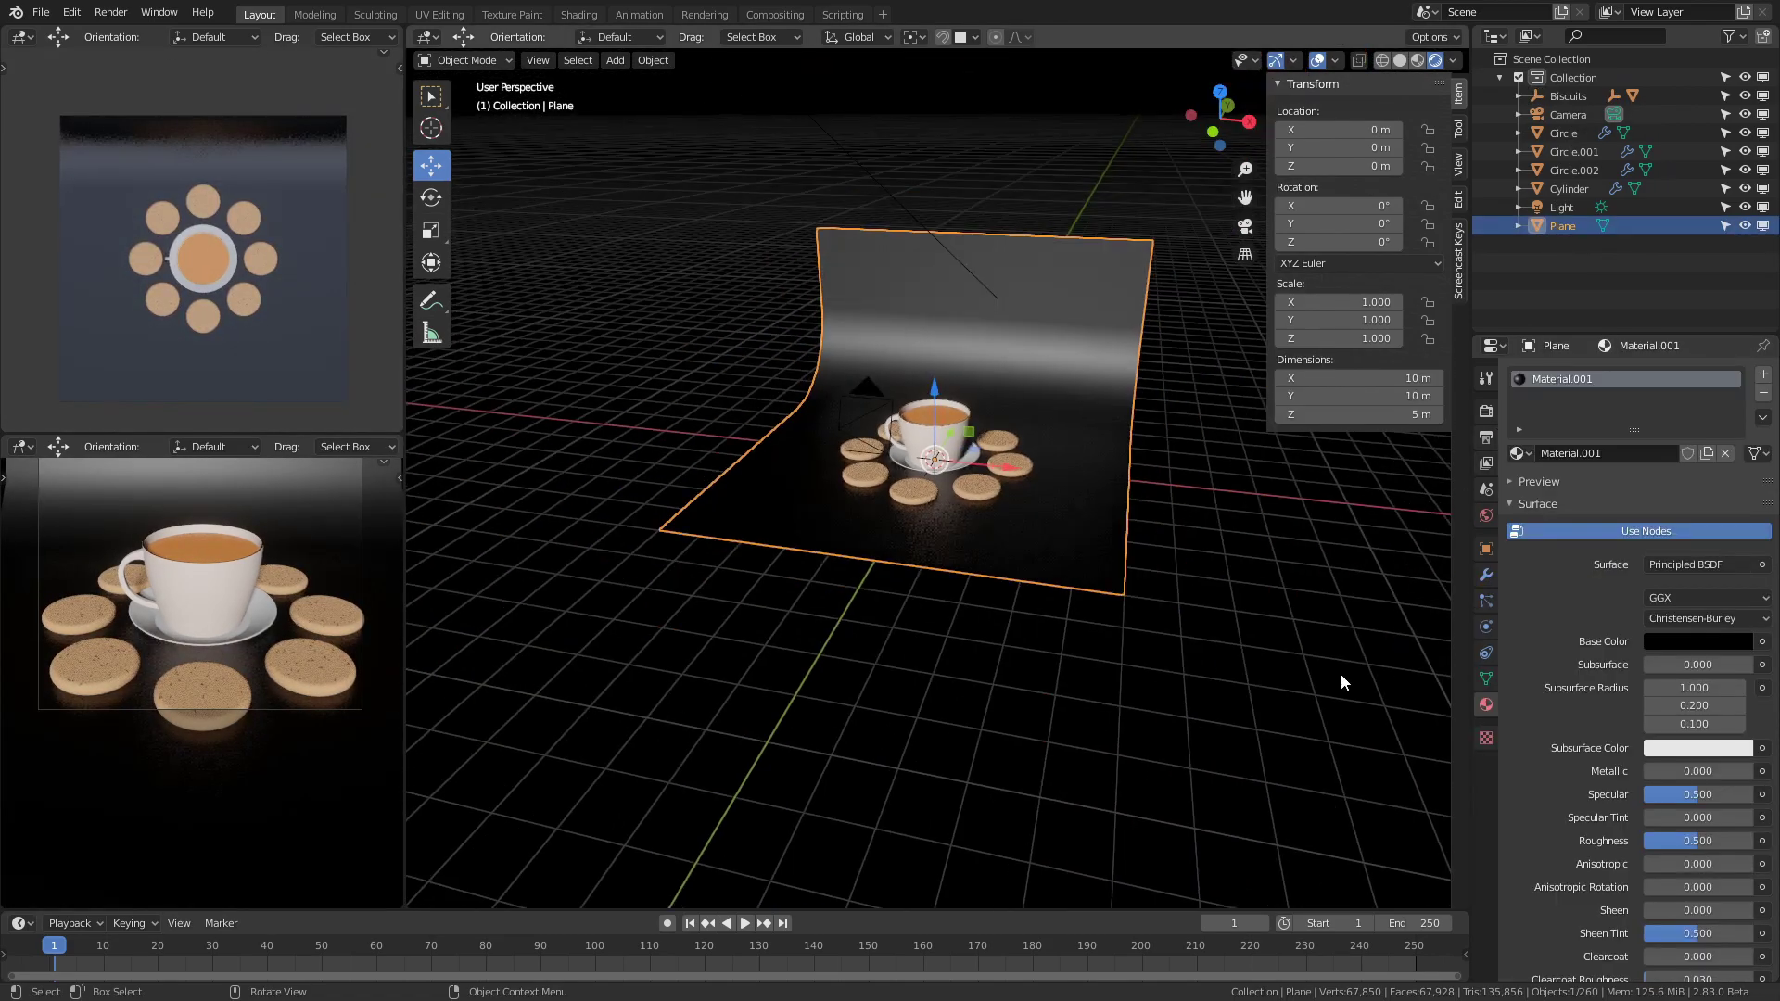
left_click(1340, 673)
Use an Environment Texture with reading_room_4k.hdr as the world background color.
left_click(1486, 514)
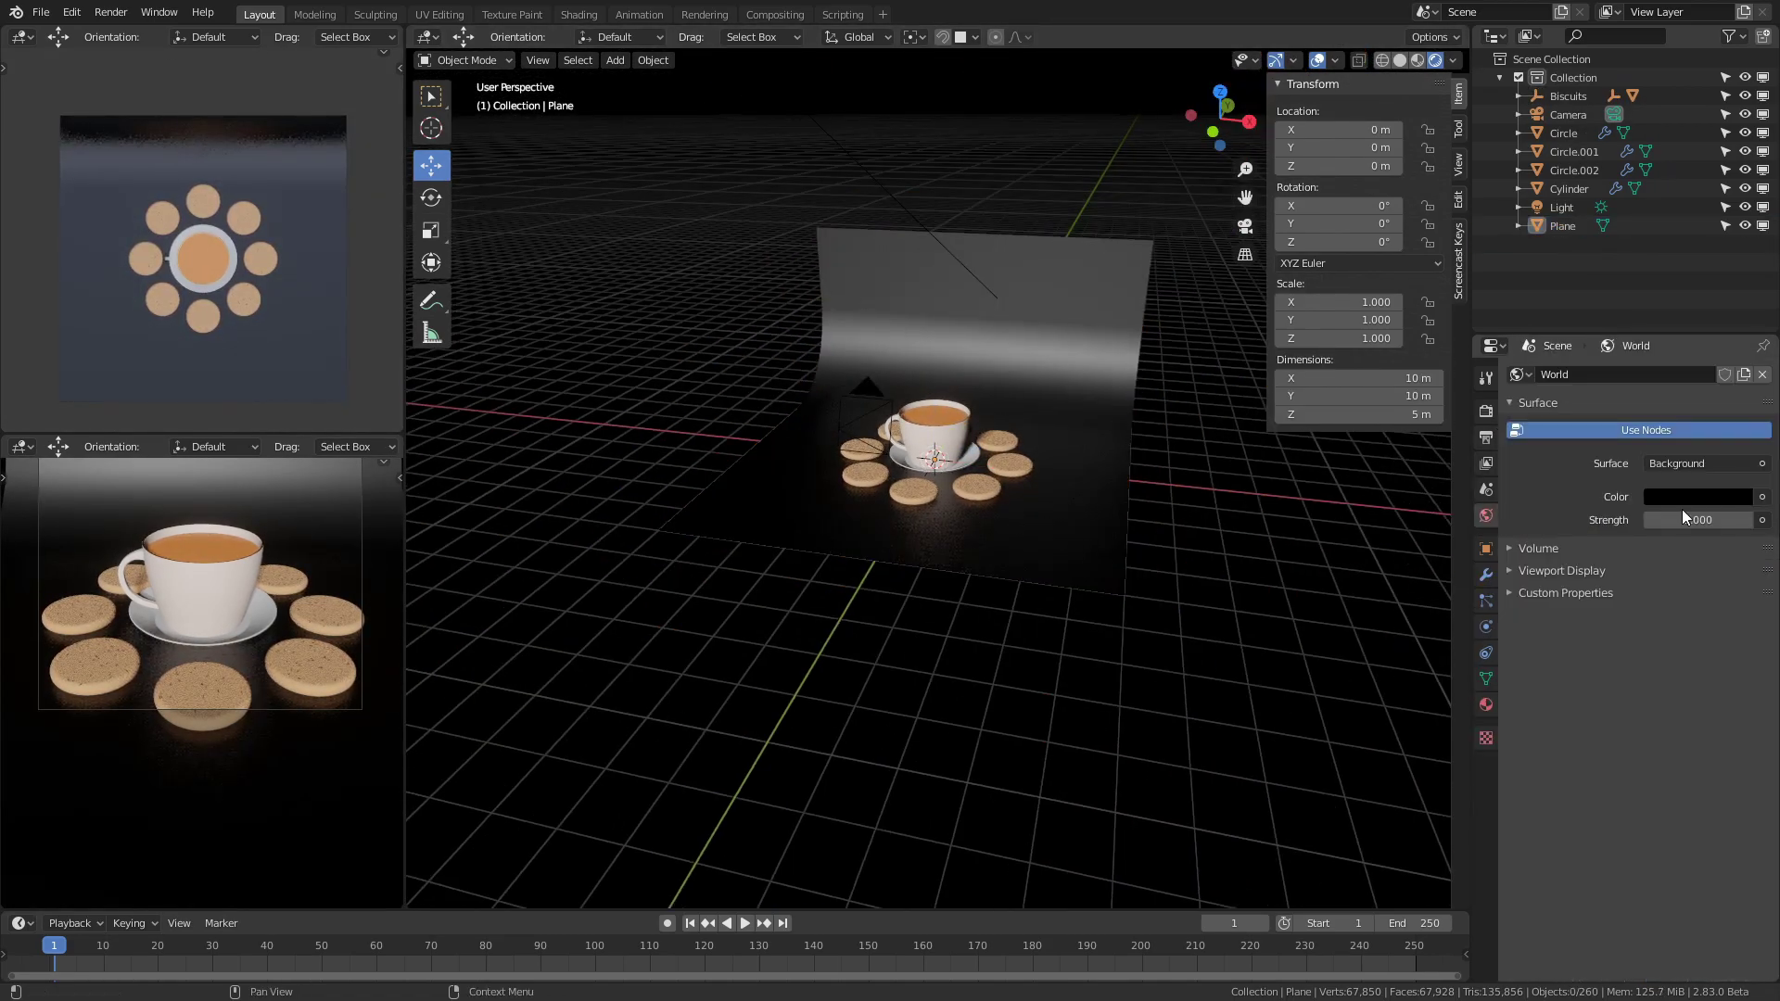
left_click(1761, 497)
left_click(1446, 579)
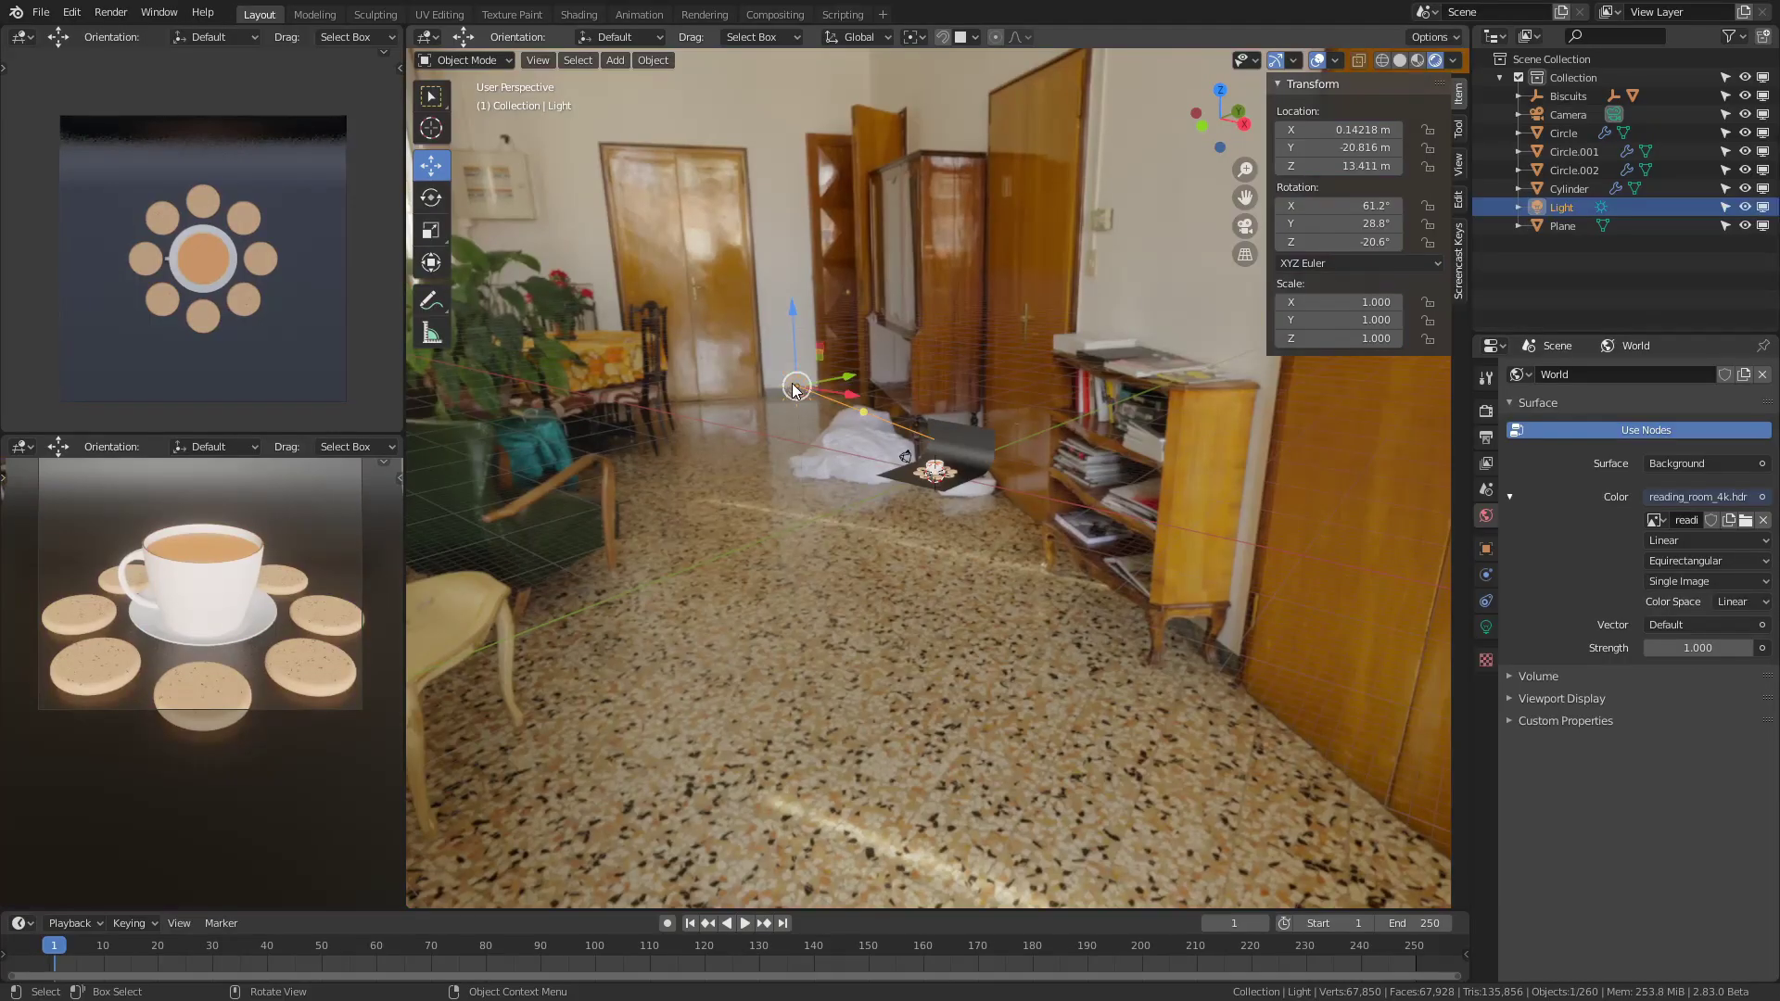
Delete the light object and examine the cup and biscuits under the environment lighting.
middle_click_drag(927, 492, 1001, 489)
scroll(369, 636, "up", 5)
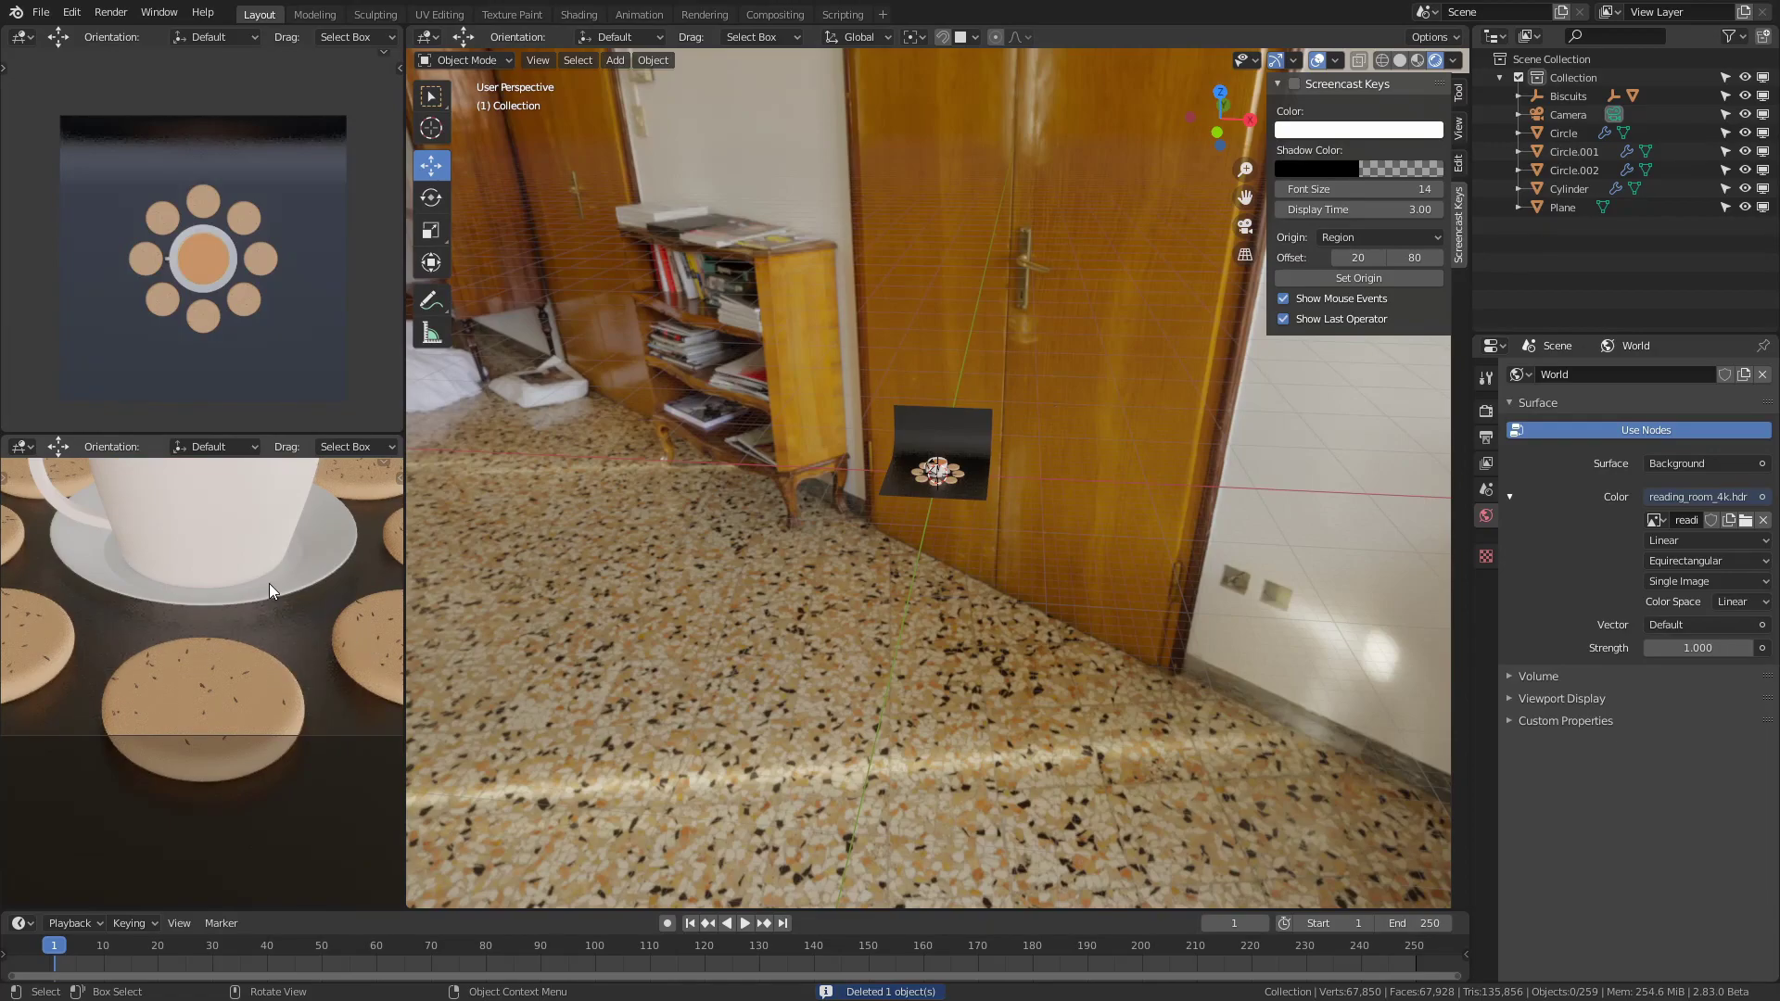
scroll(271, 580, "down", 5)
scroll(269, 634, "up", 5)
scroll(270, 625, "down", 3)
middle_click_drag(269, 584, 274, 690, "shift")
scroll(274, 690, "down", 2)
middle_click_drag(1066, 547, 955, 538)
scroll(914, 521, "up", 10)
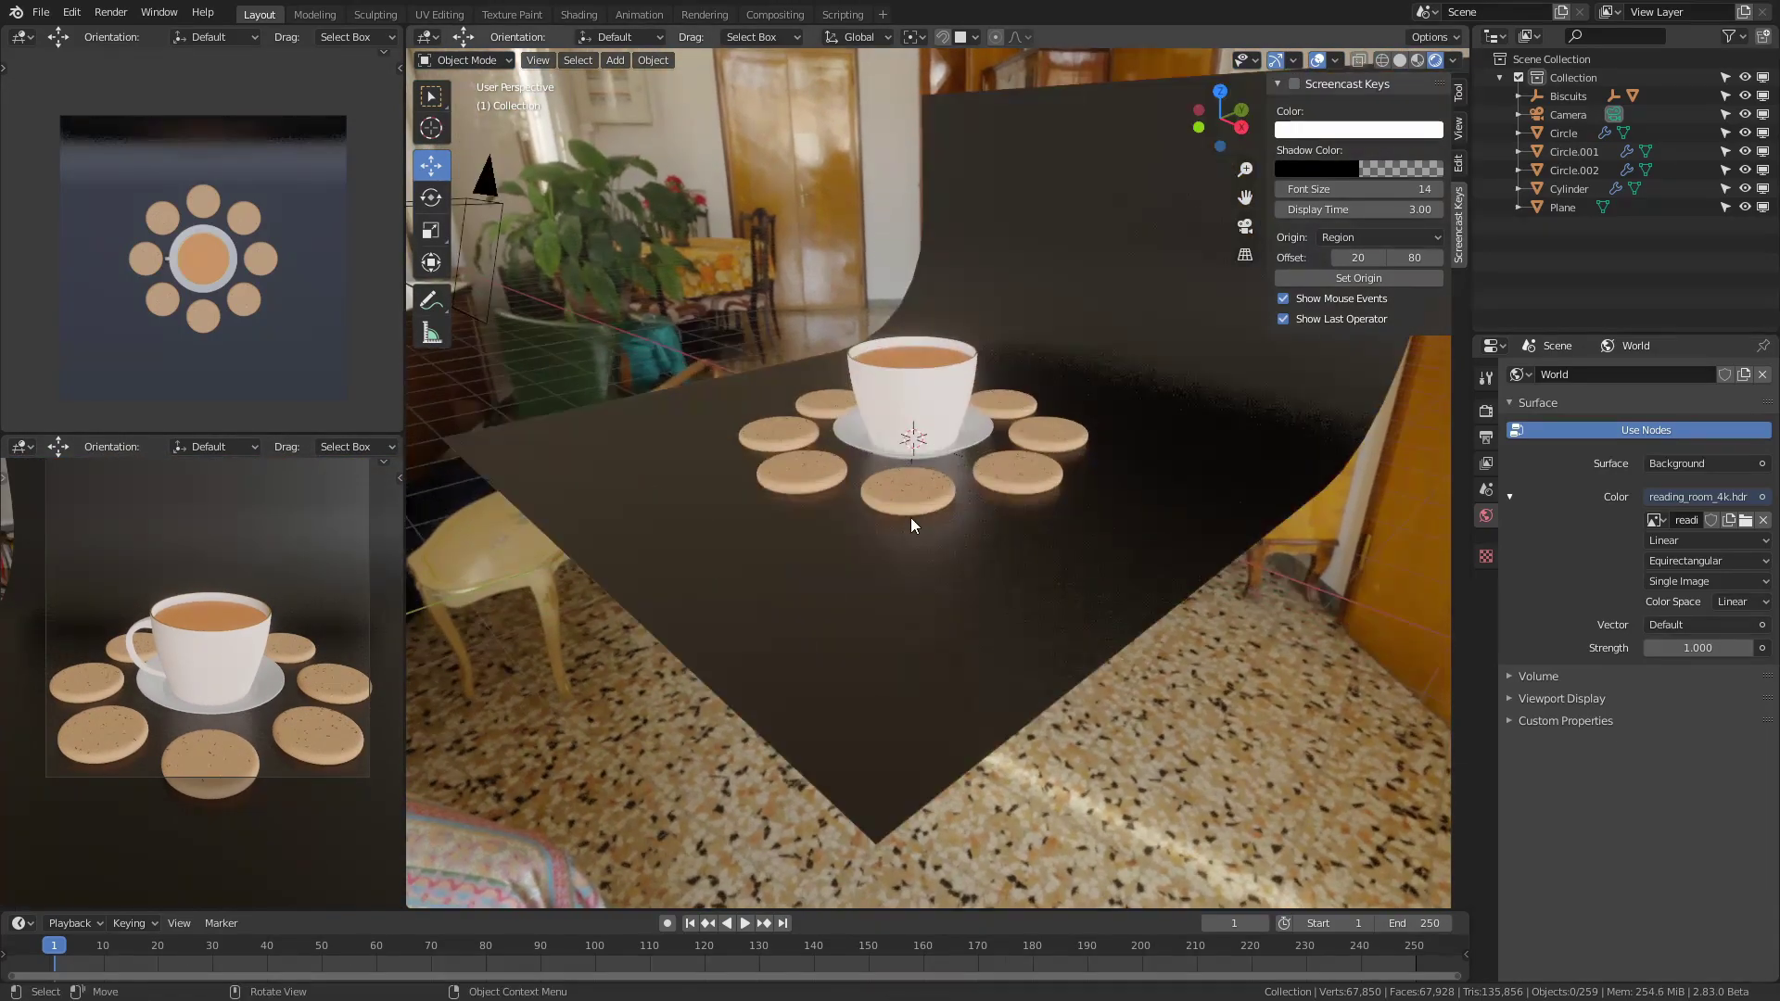
scroll(872, 435, "up", 7)
Add a ColorRamp node to the Biscuit material, with the orange base color as its first stop.
left_click(720, 588)
middle_click_drag(720, 588, 842, 614)
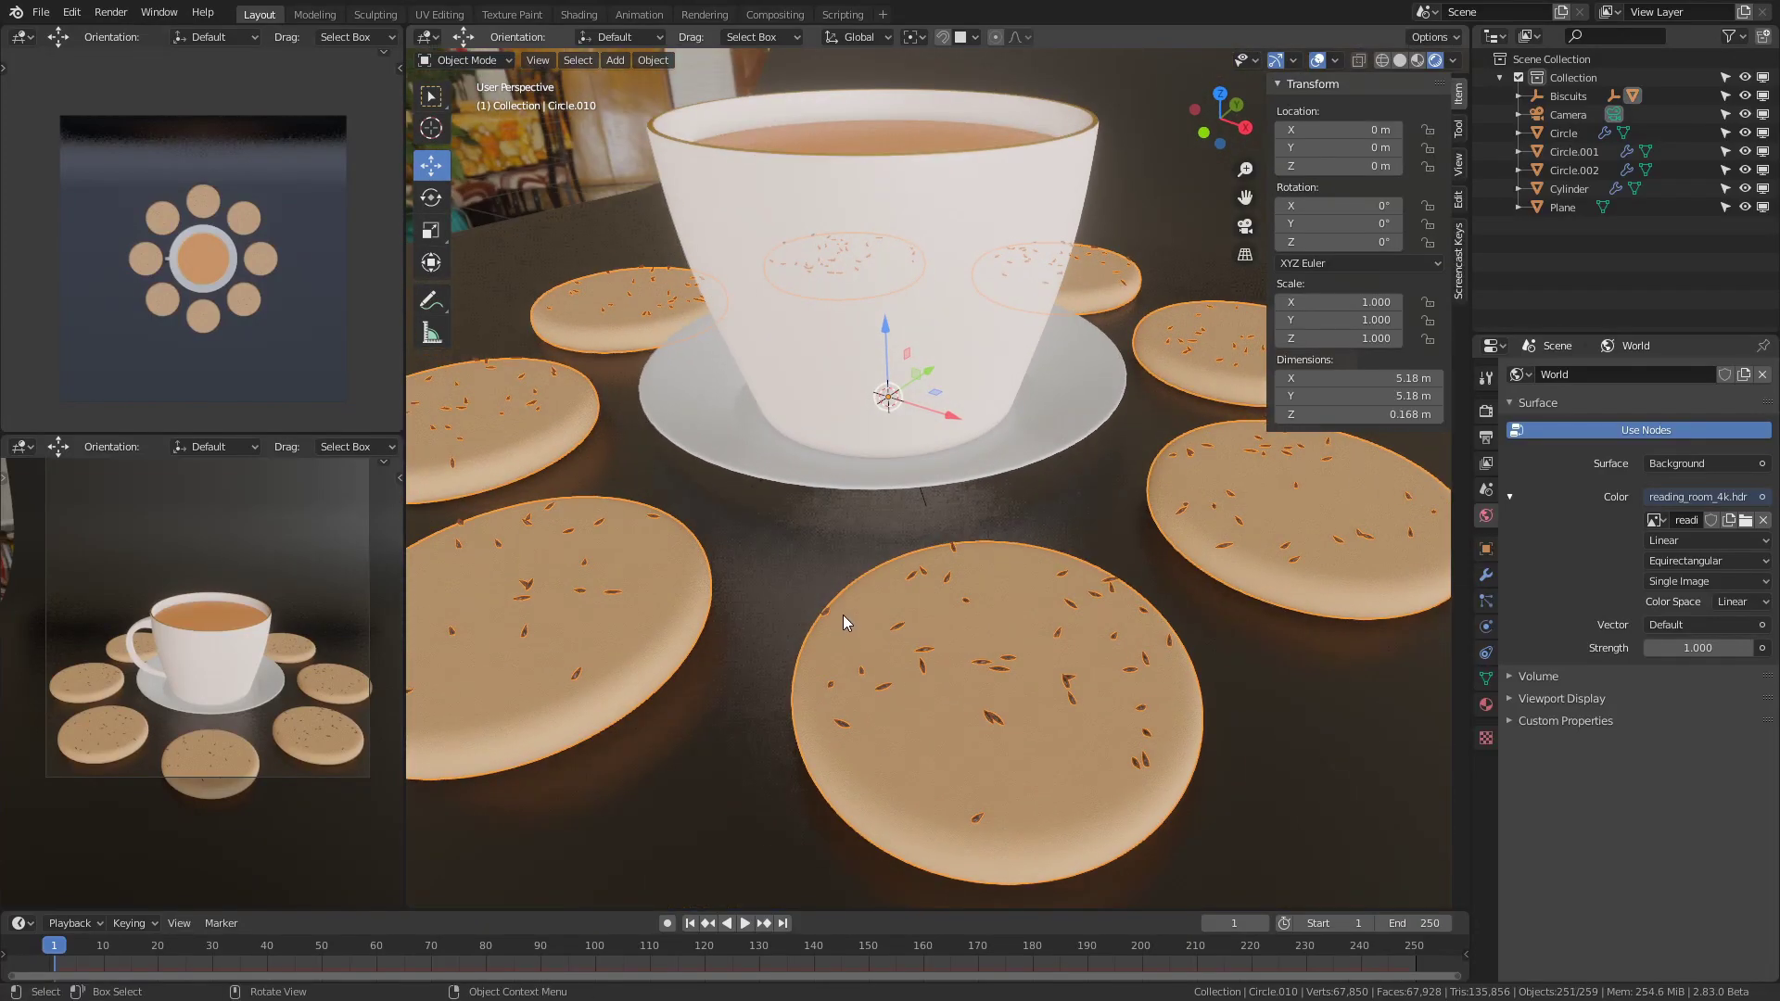
left_click(566, 16)
scroll(953, 536, "up", 5)
middle_click_drag(1050, 517, 820, 422)
key("q")
left_click(736, 463)
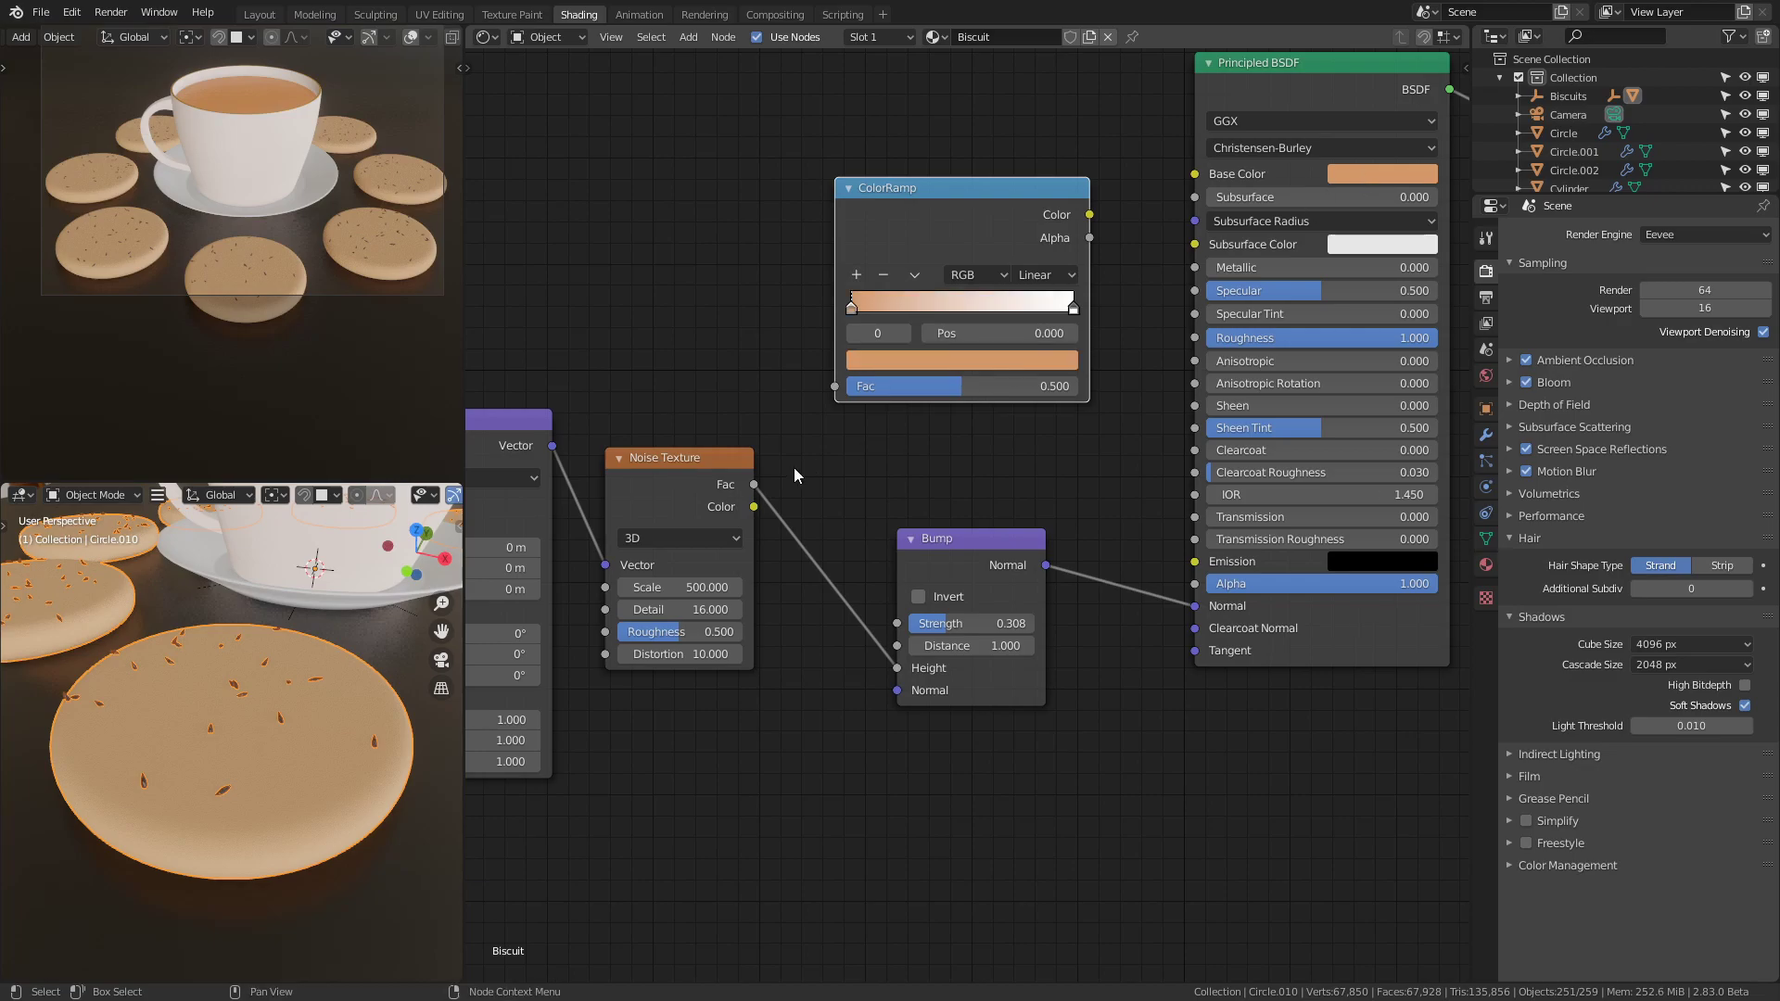
Connect the Noise Texture's Fac through the ColorRamp to the Biscuit material's Base Color.
left_click_drag(1197, 176, 1196, 176)
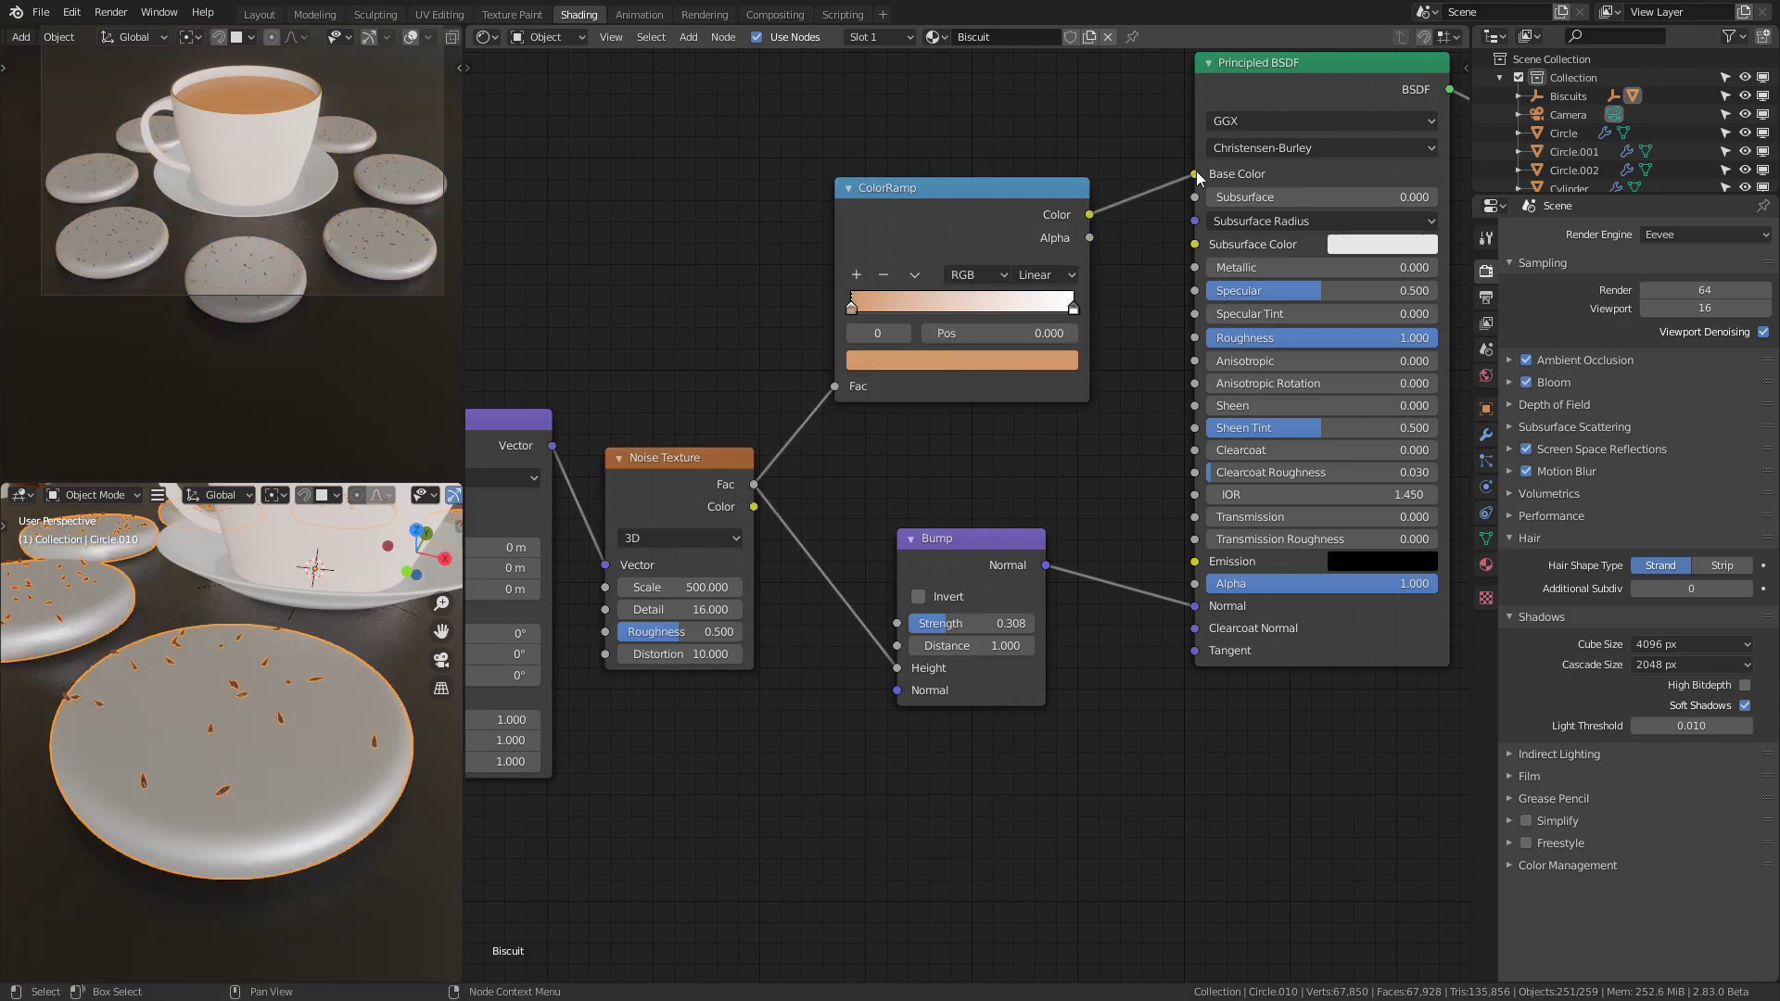
scroll(281, 701, "up", 5)
scroll(281, 701, "down", 5)
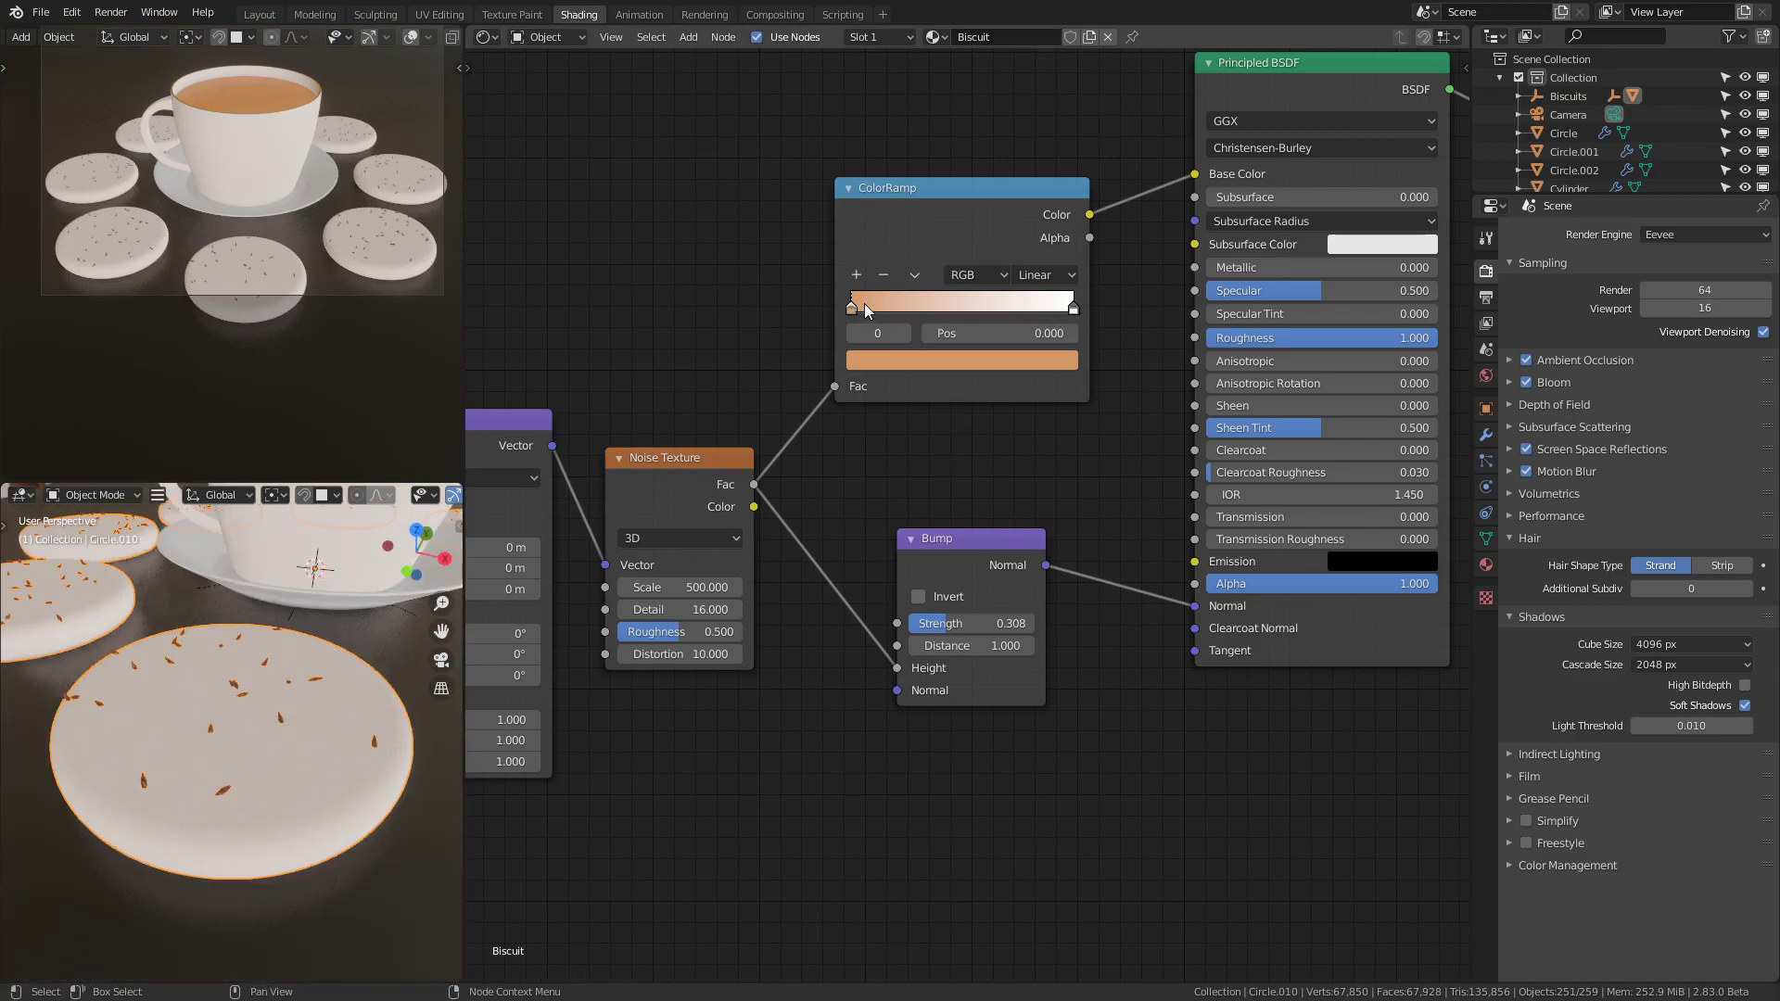
Move the ColorRamp's orange stop to 0.514 and make the other stop black at position 0.577.
left_click_drag(928, 311, 966, 310)
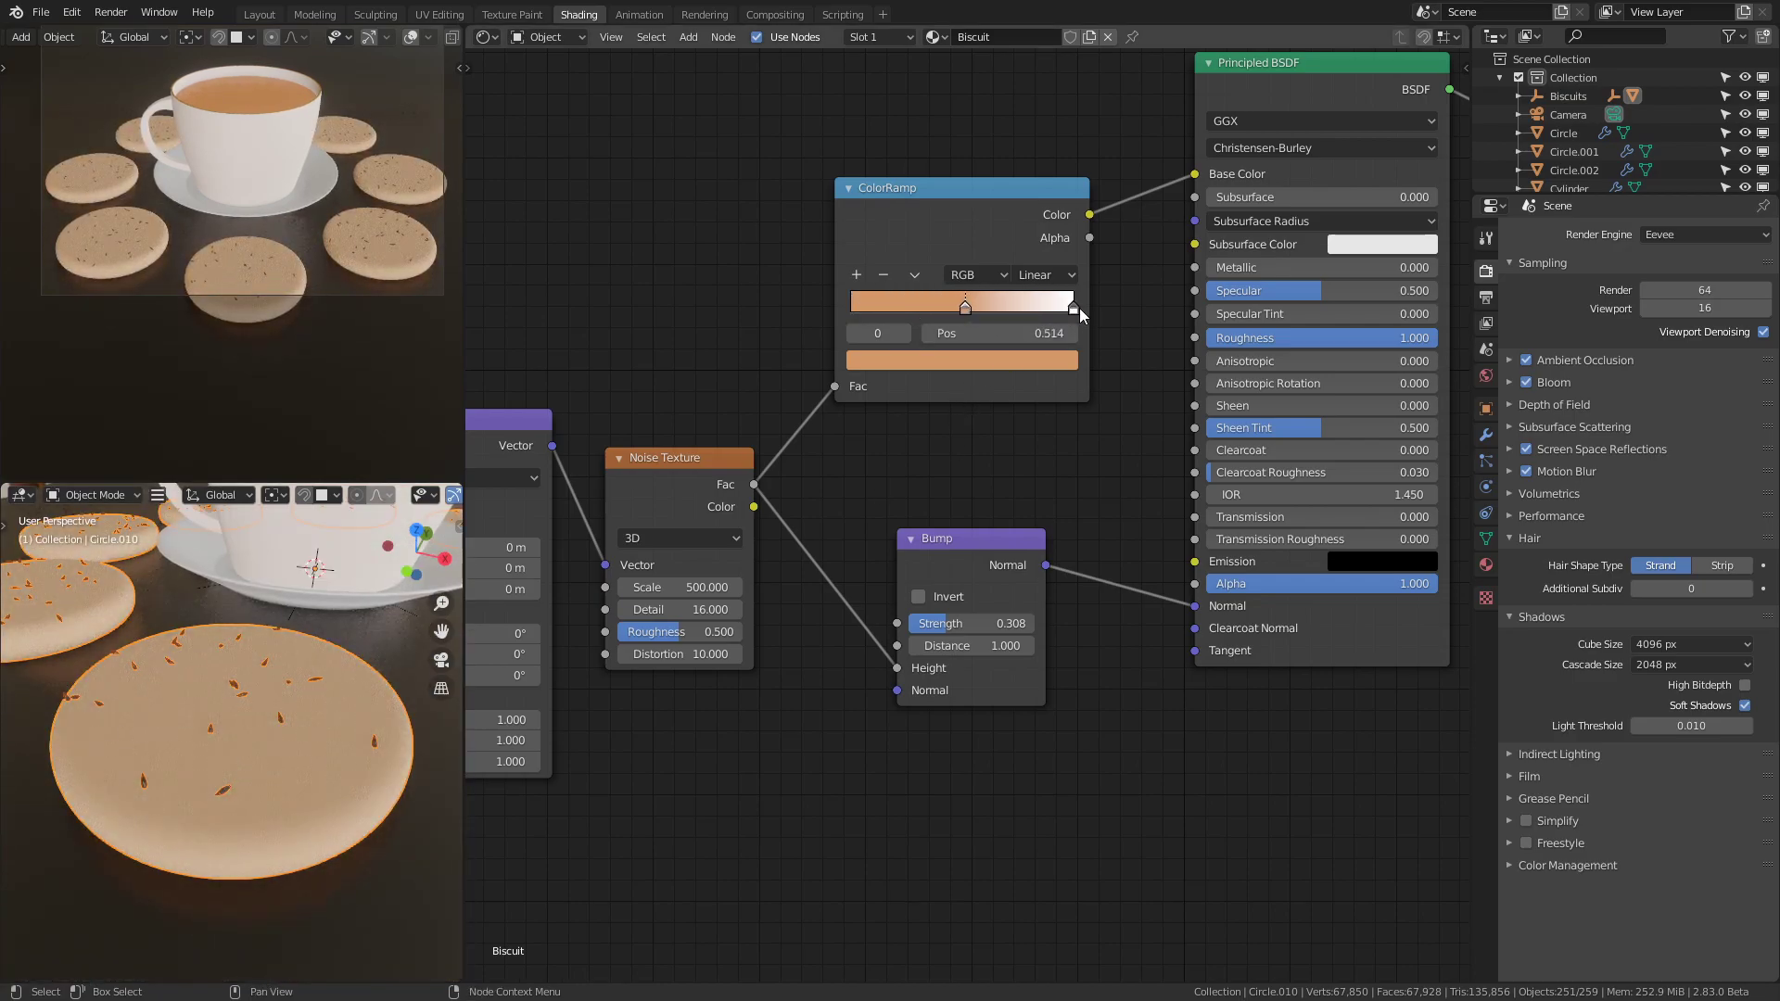
left_click(1048, 361)
left_click_drag(1023, 169, 910, 342)
scroll(293, 775, "up", 4)
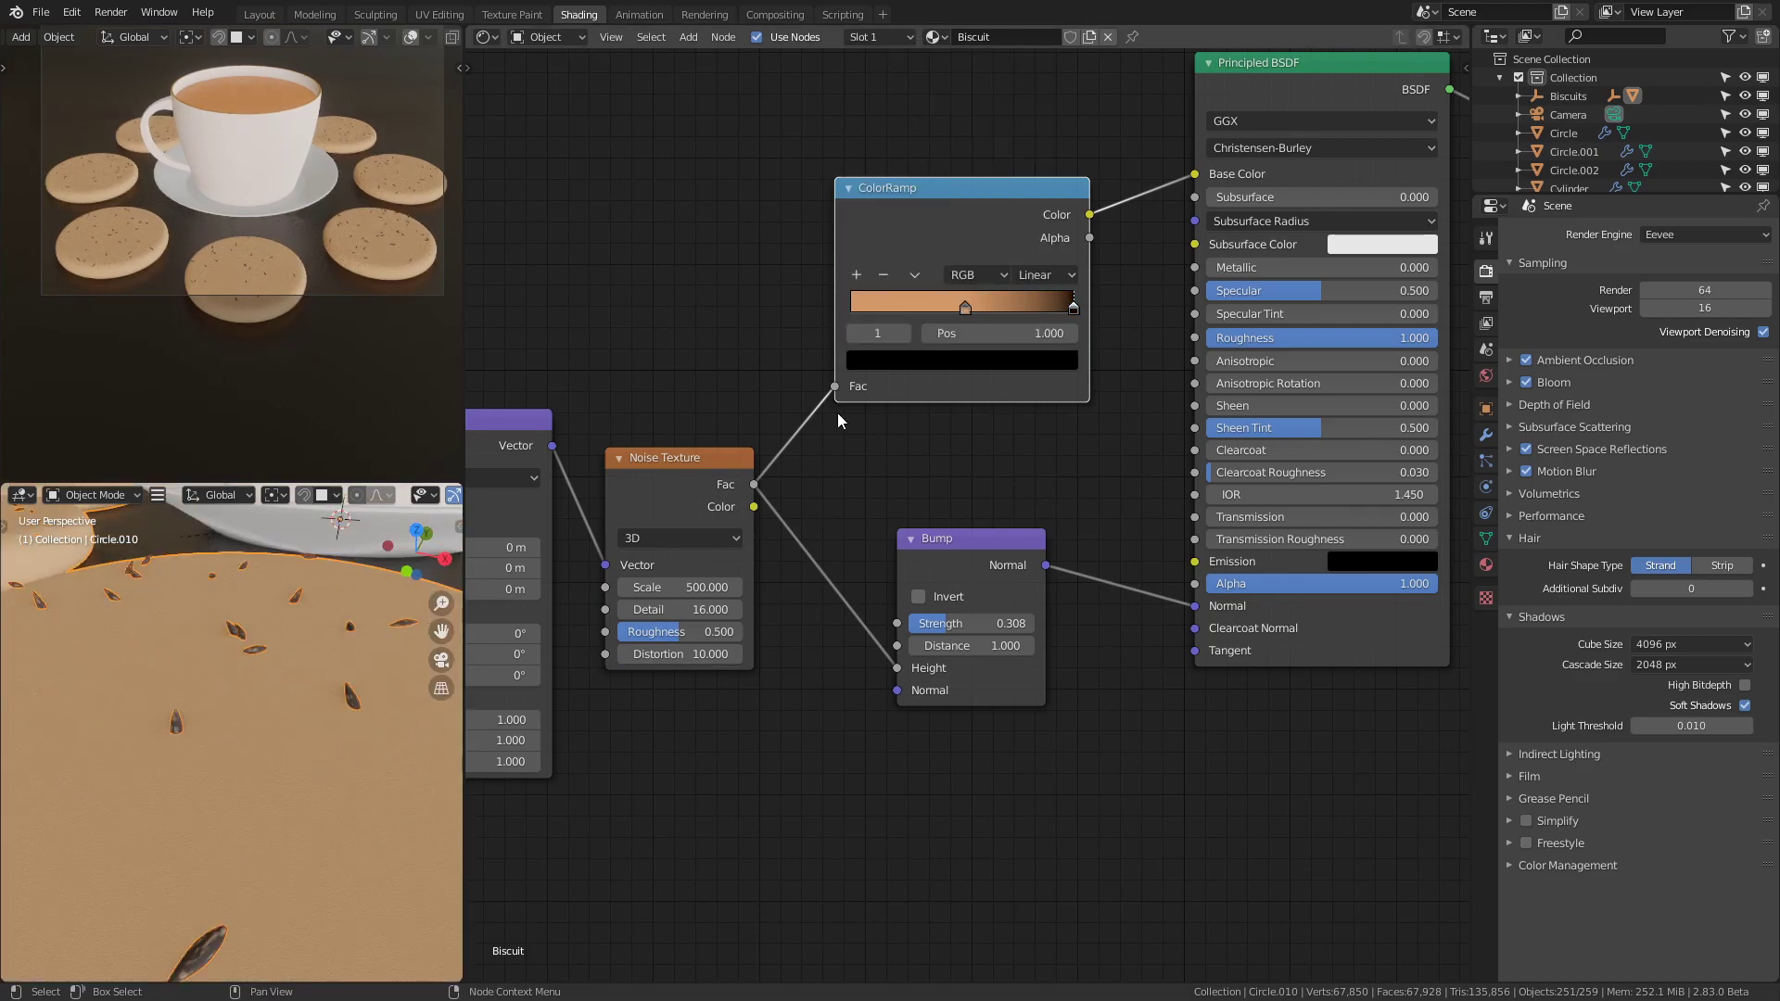
left_click_drag(1070, 311, 964, 323)
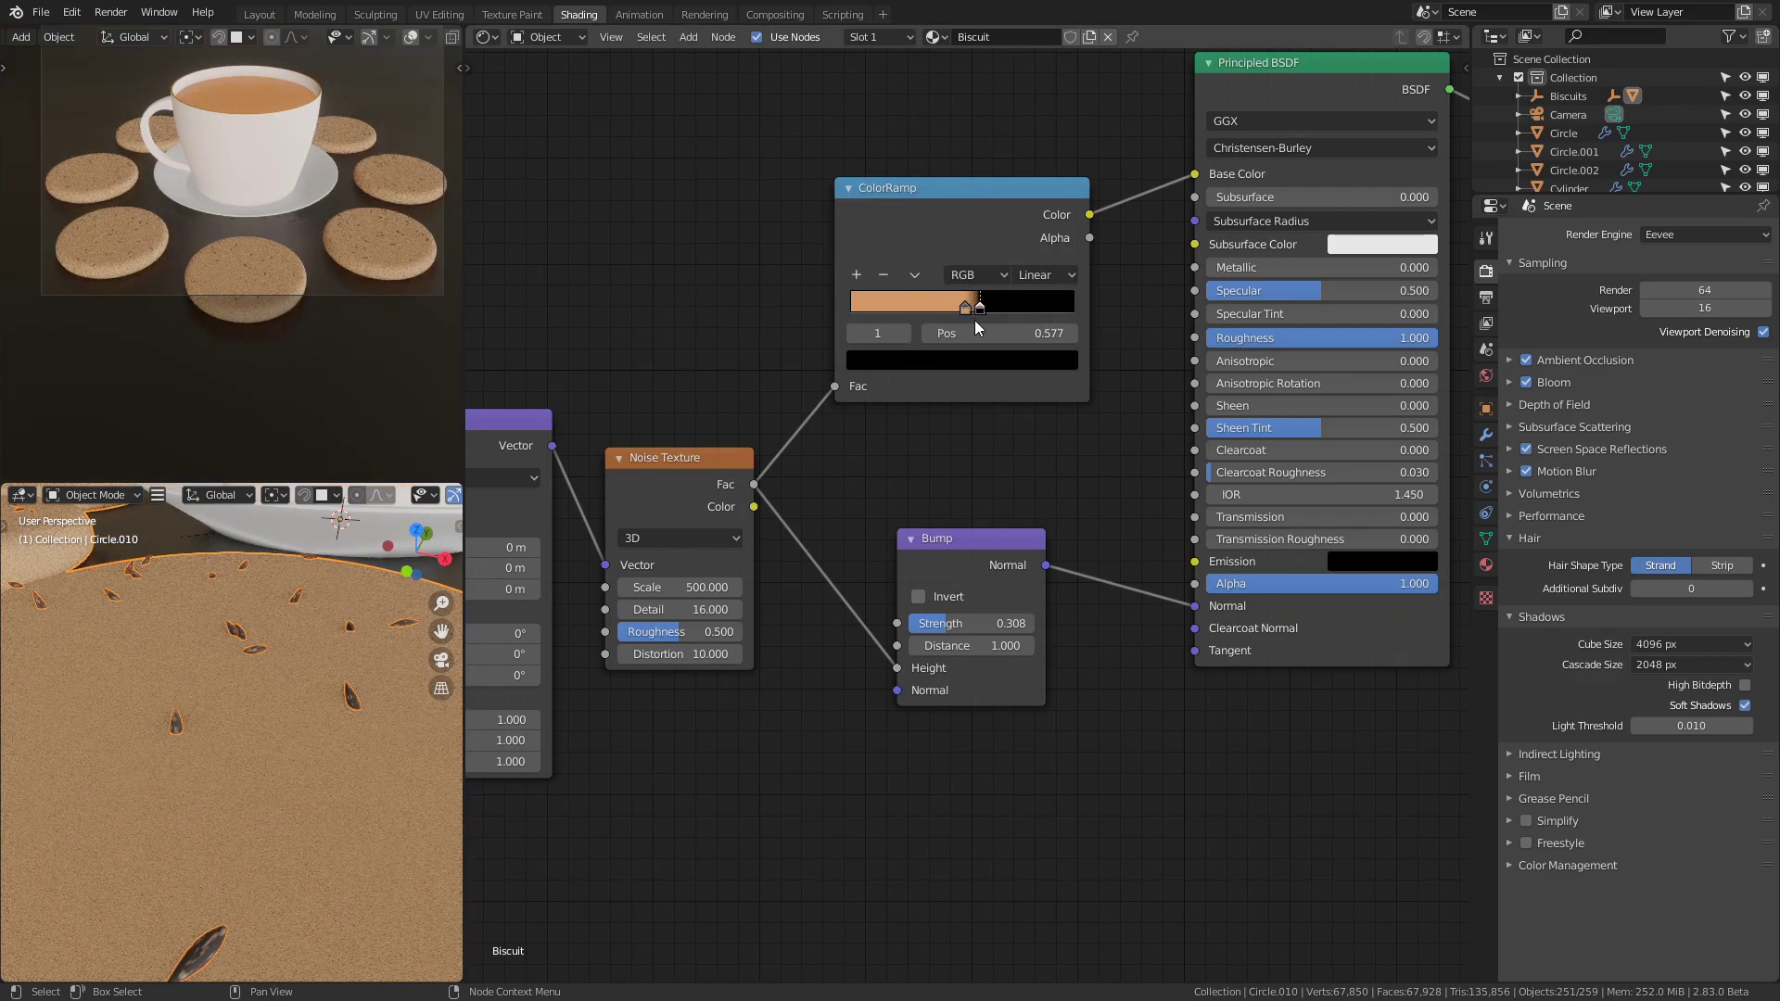
Make the ColorRamp's second stop dark brown, using the copied orange color with its value lowered to 0.325.
scroll(333, 765, "down", 4)
left_click(984, 360)
left_click(1028, 189)
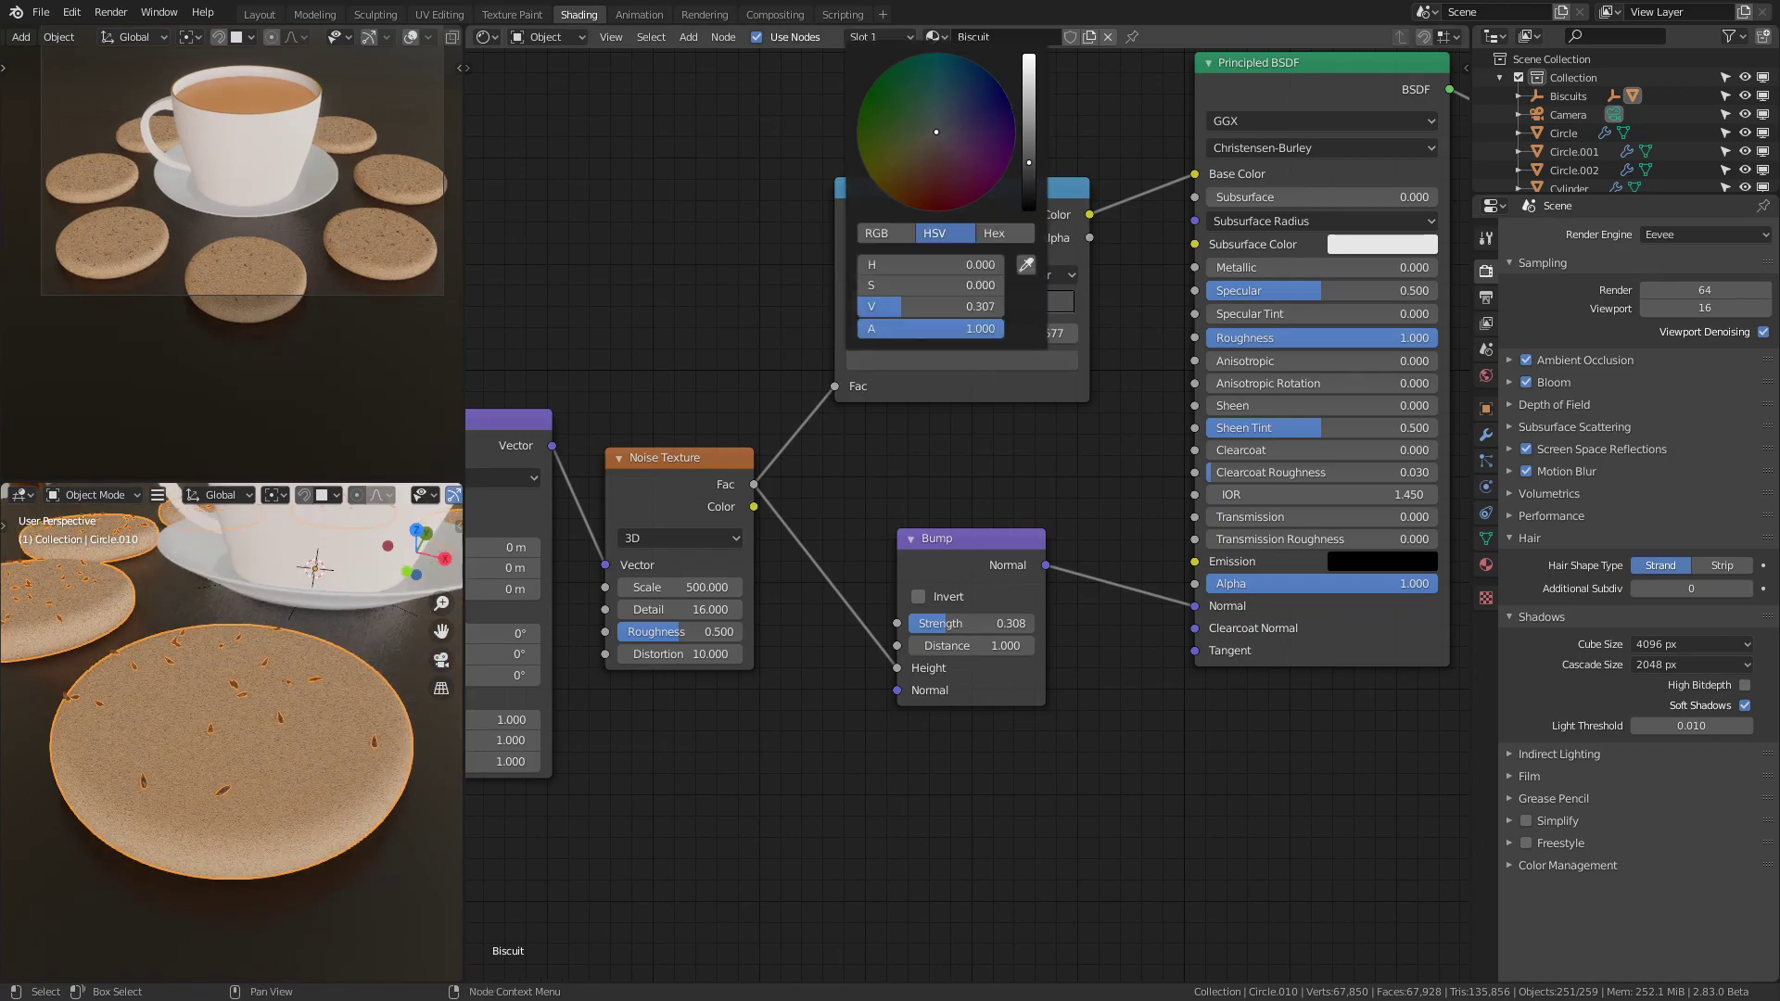
key("ctrl+v")
left_click(975, 358)
left_click(1026, 172)
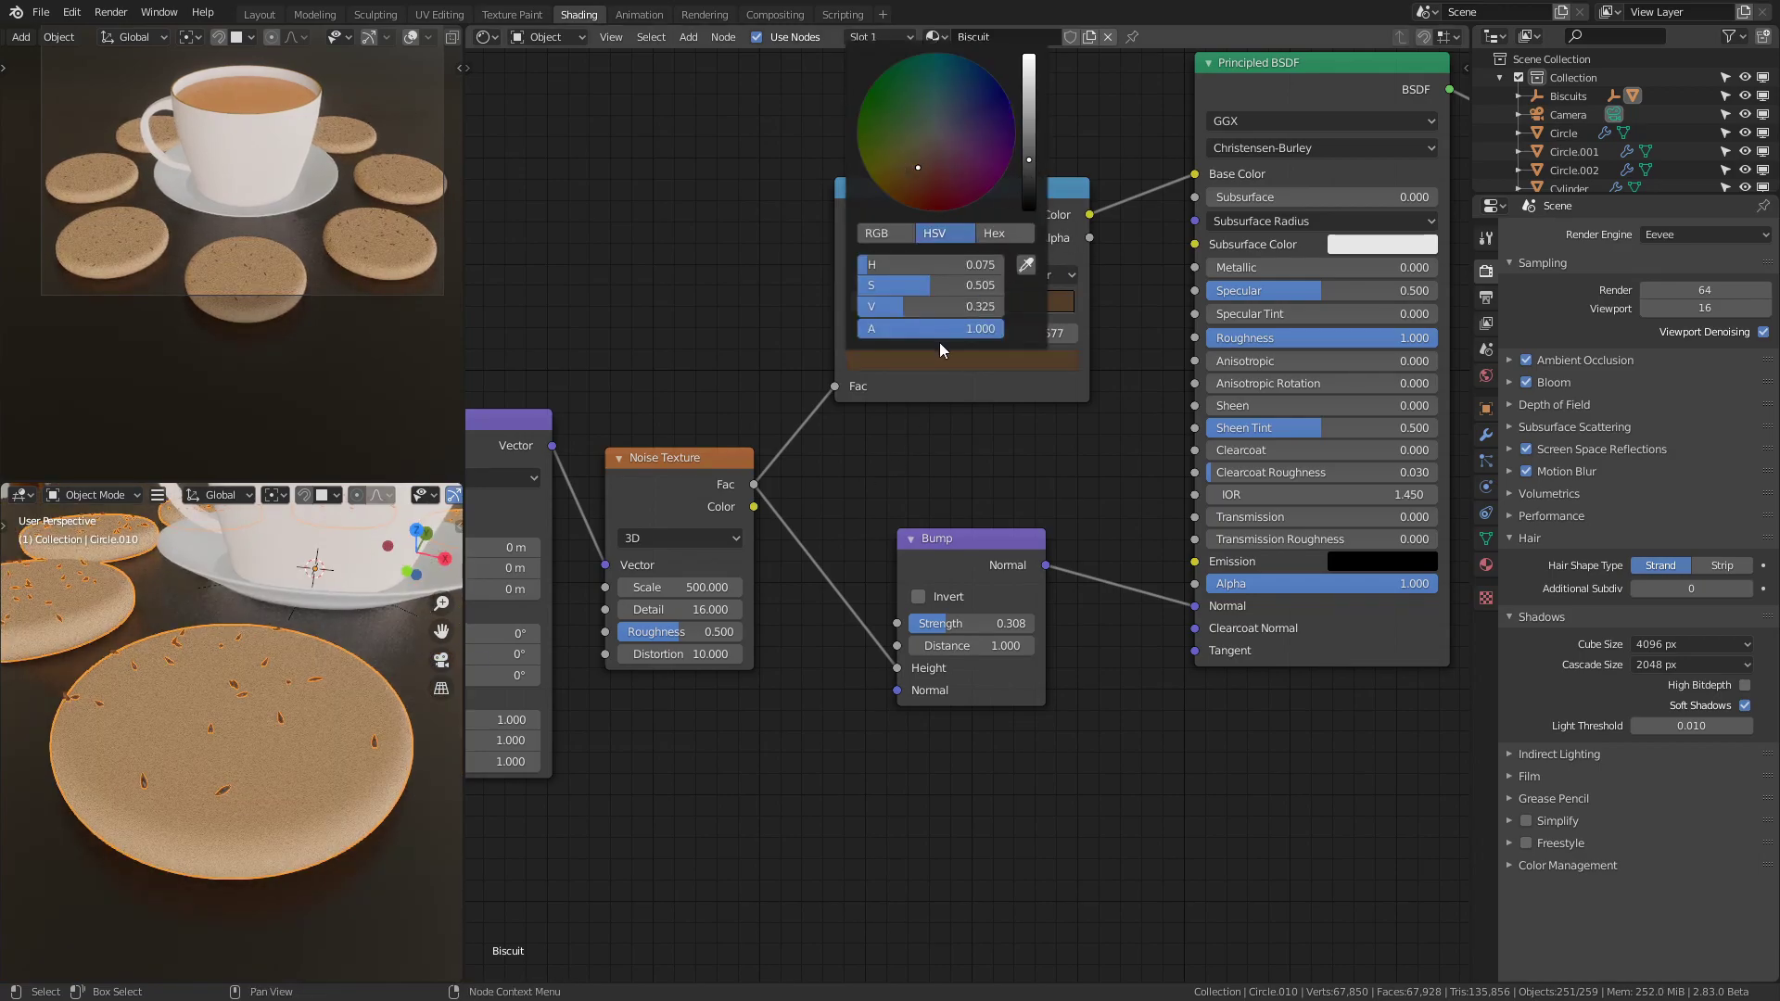
scroll(350, 781, "down", 5)
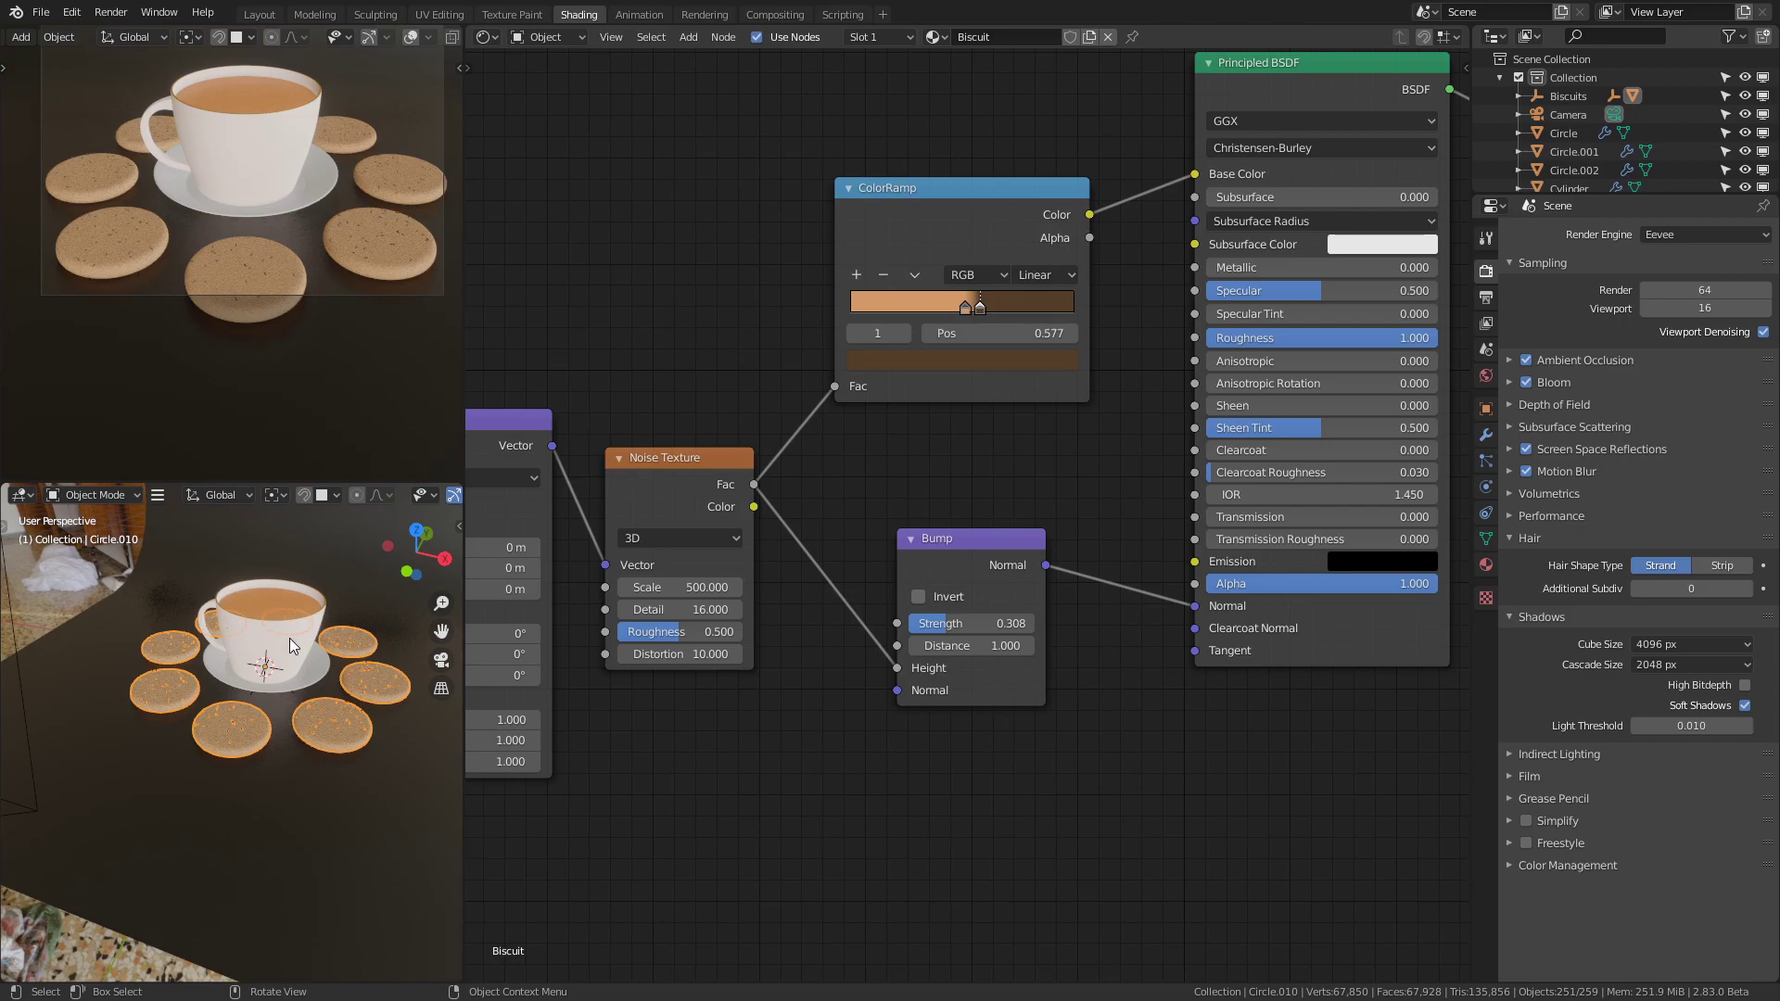
scroll(581, 234, "down", 1)
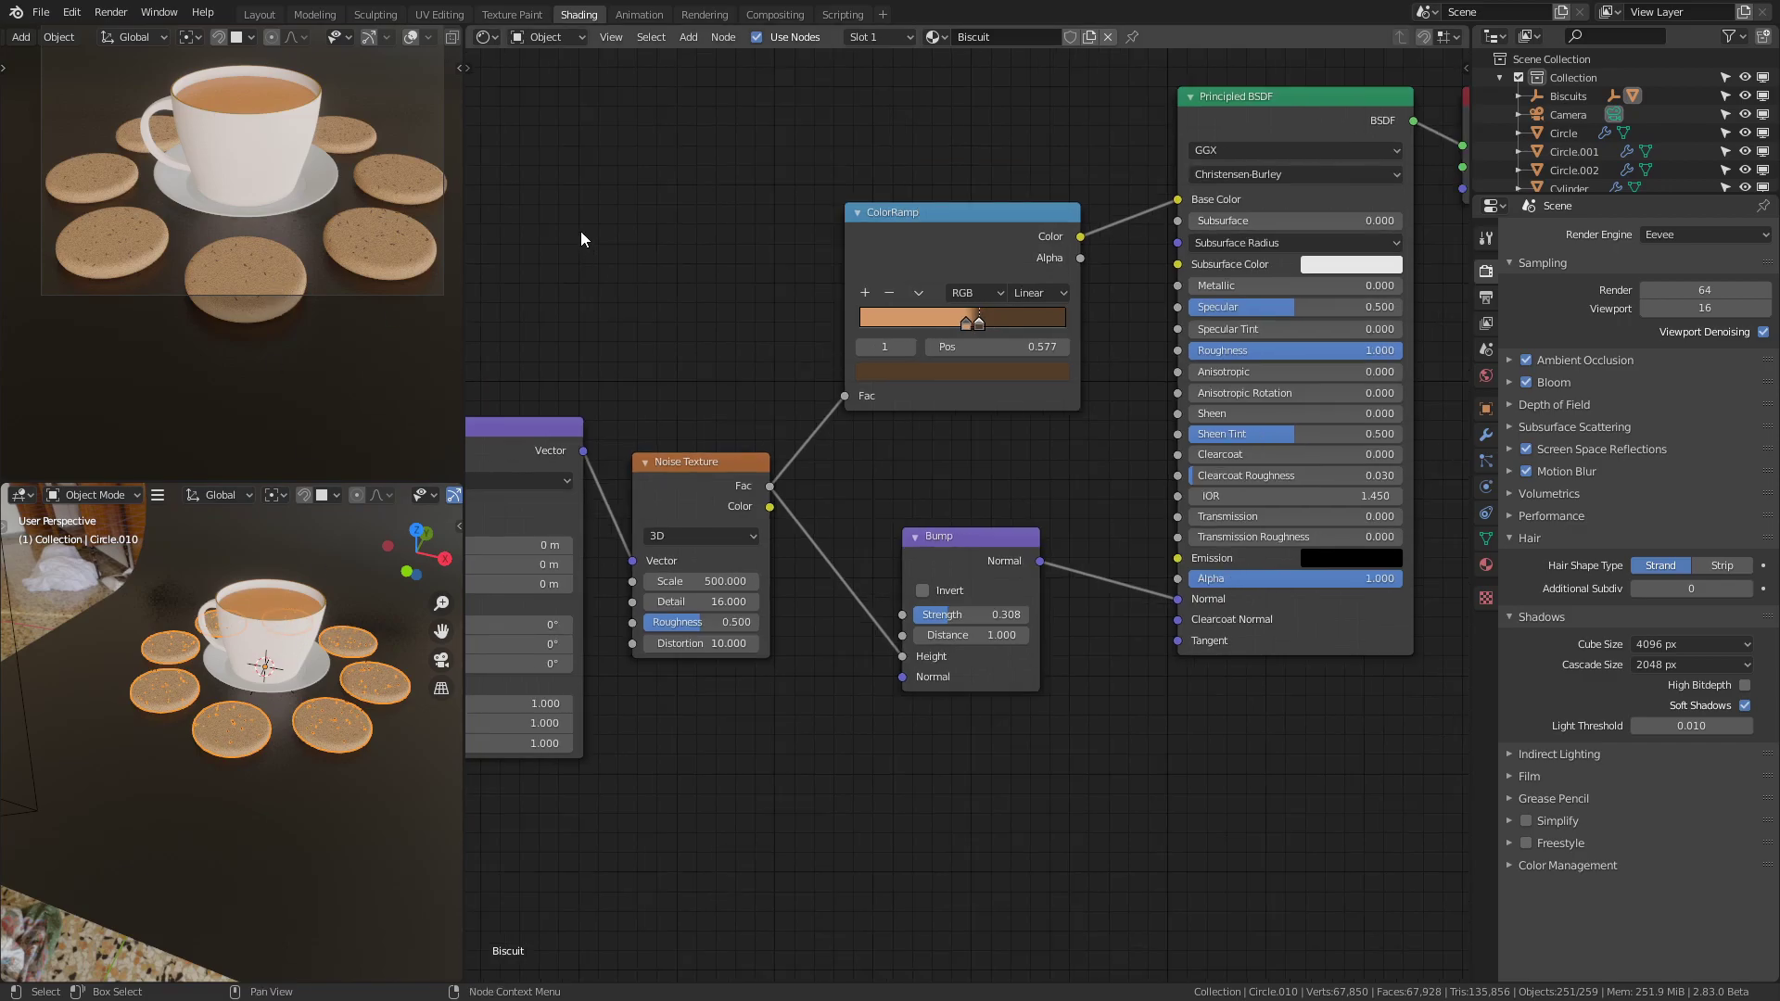
Switch the scene's render engine from Eevee to Cycles.
left_click(1680, 295)
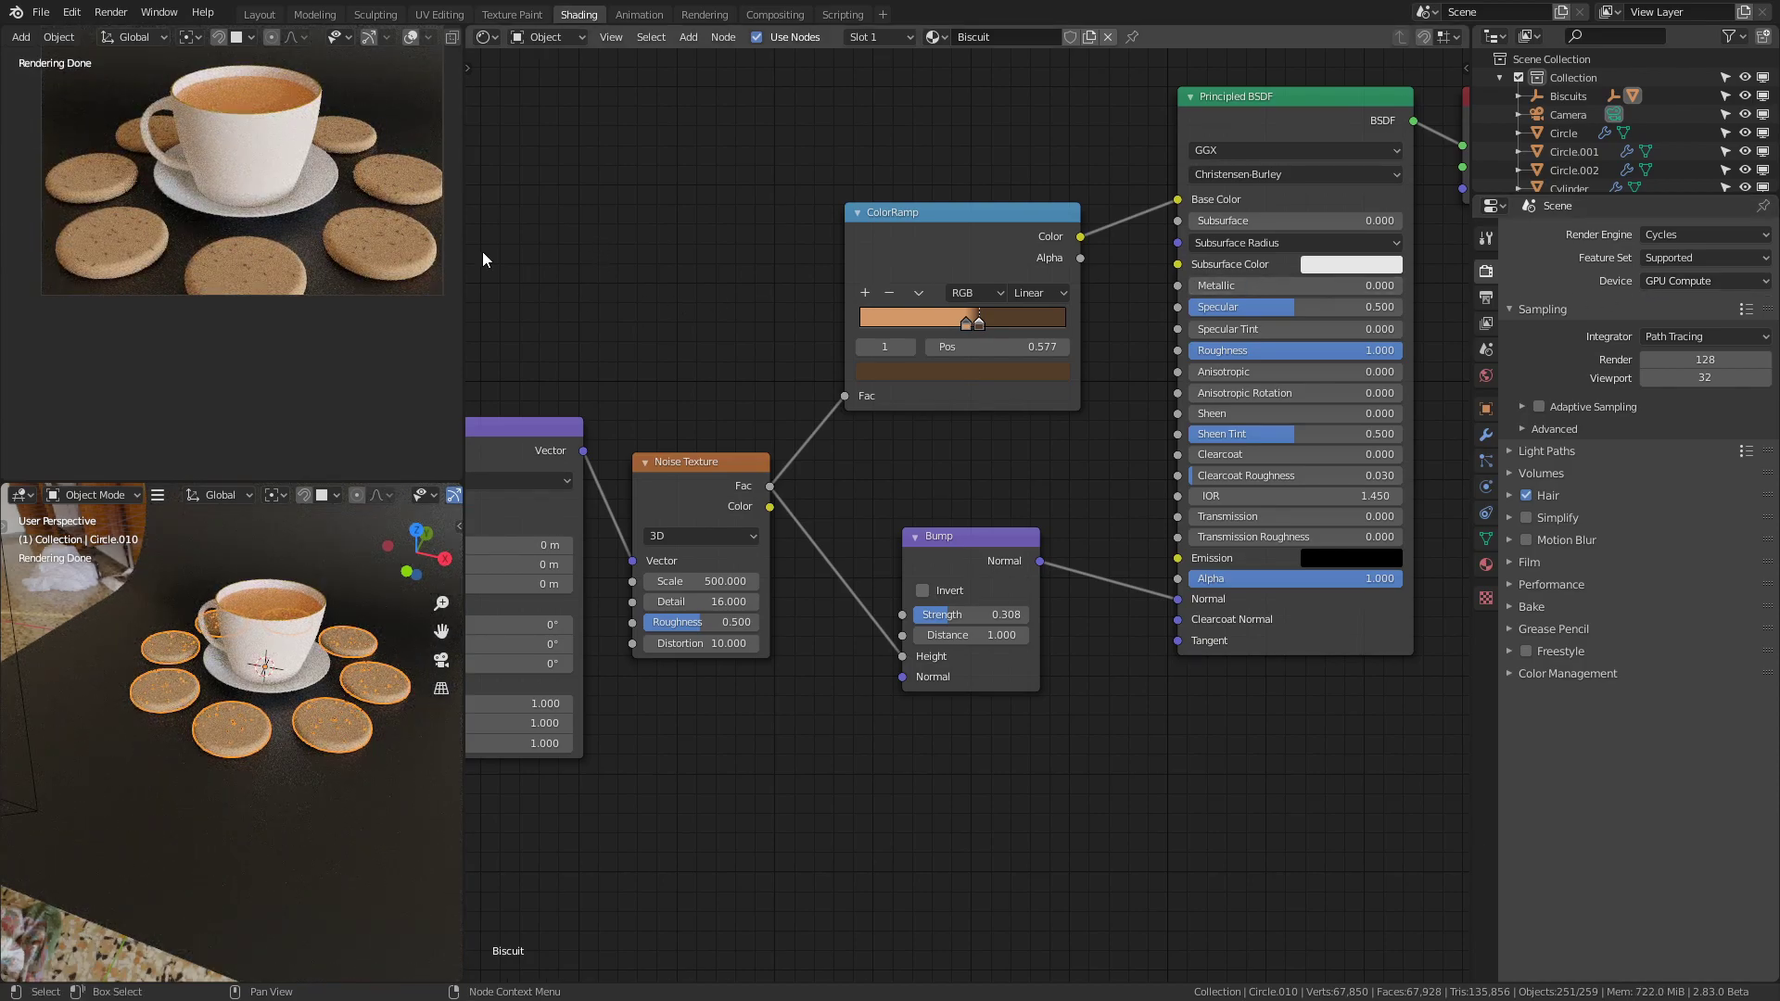
scroll(608, 364, "down", 2)
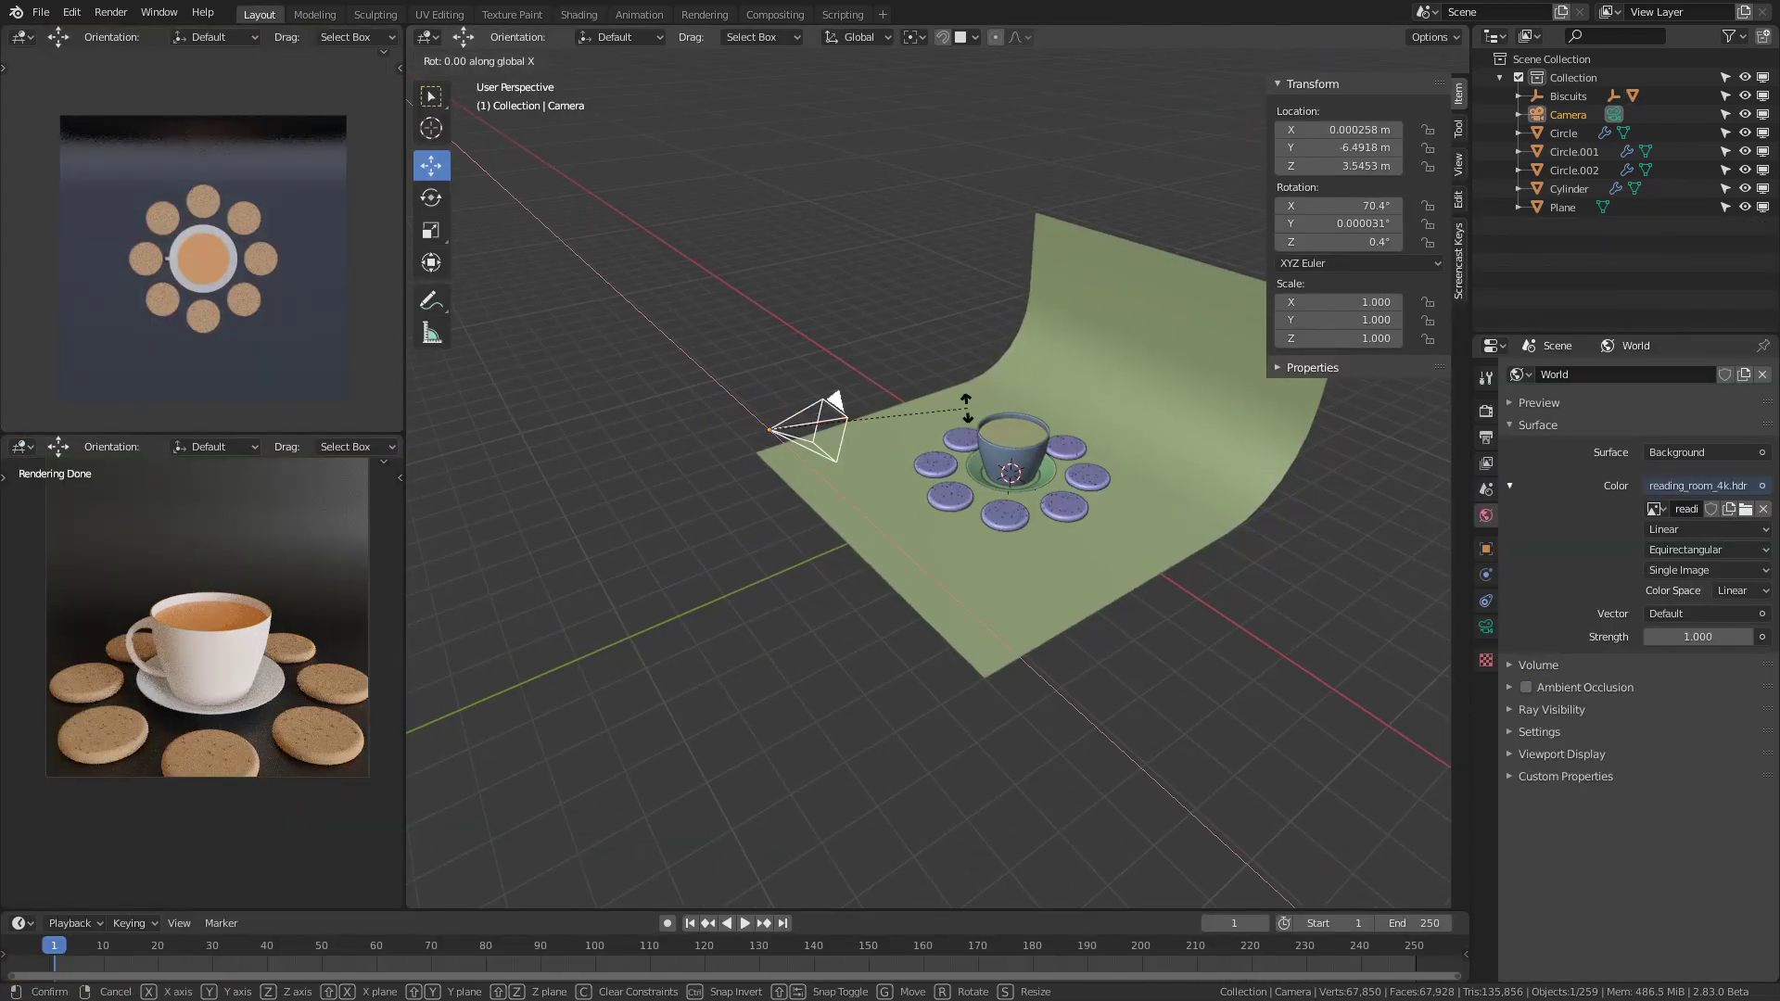
Tilt the camera down to about 59.7° on X and raise it along global Z.
left_click(964, 406)
key("g")
key("z")
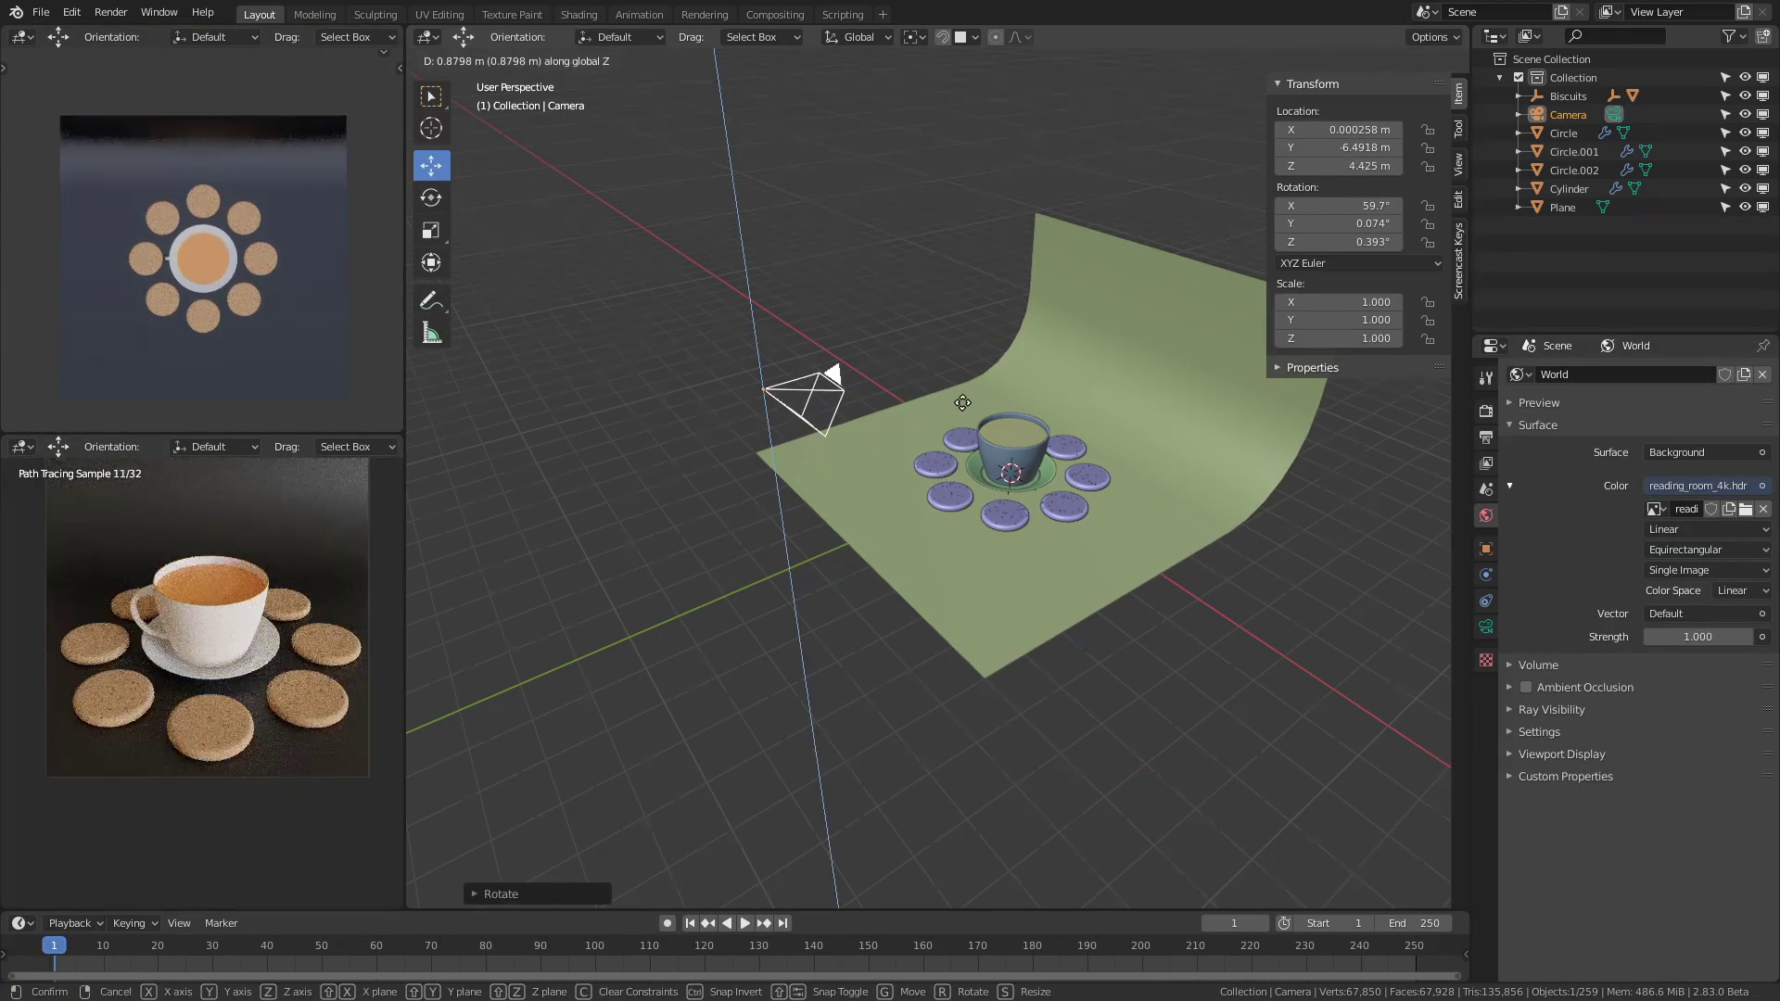
left_click(964, 431)
Set the curved backdrop's material to metallic 1.000, specular 0.633 and roughness 0.583, and lighten its black base color to gray.
left_click(1104, 370)
left_click(1485, 705)
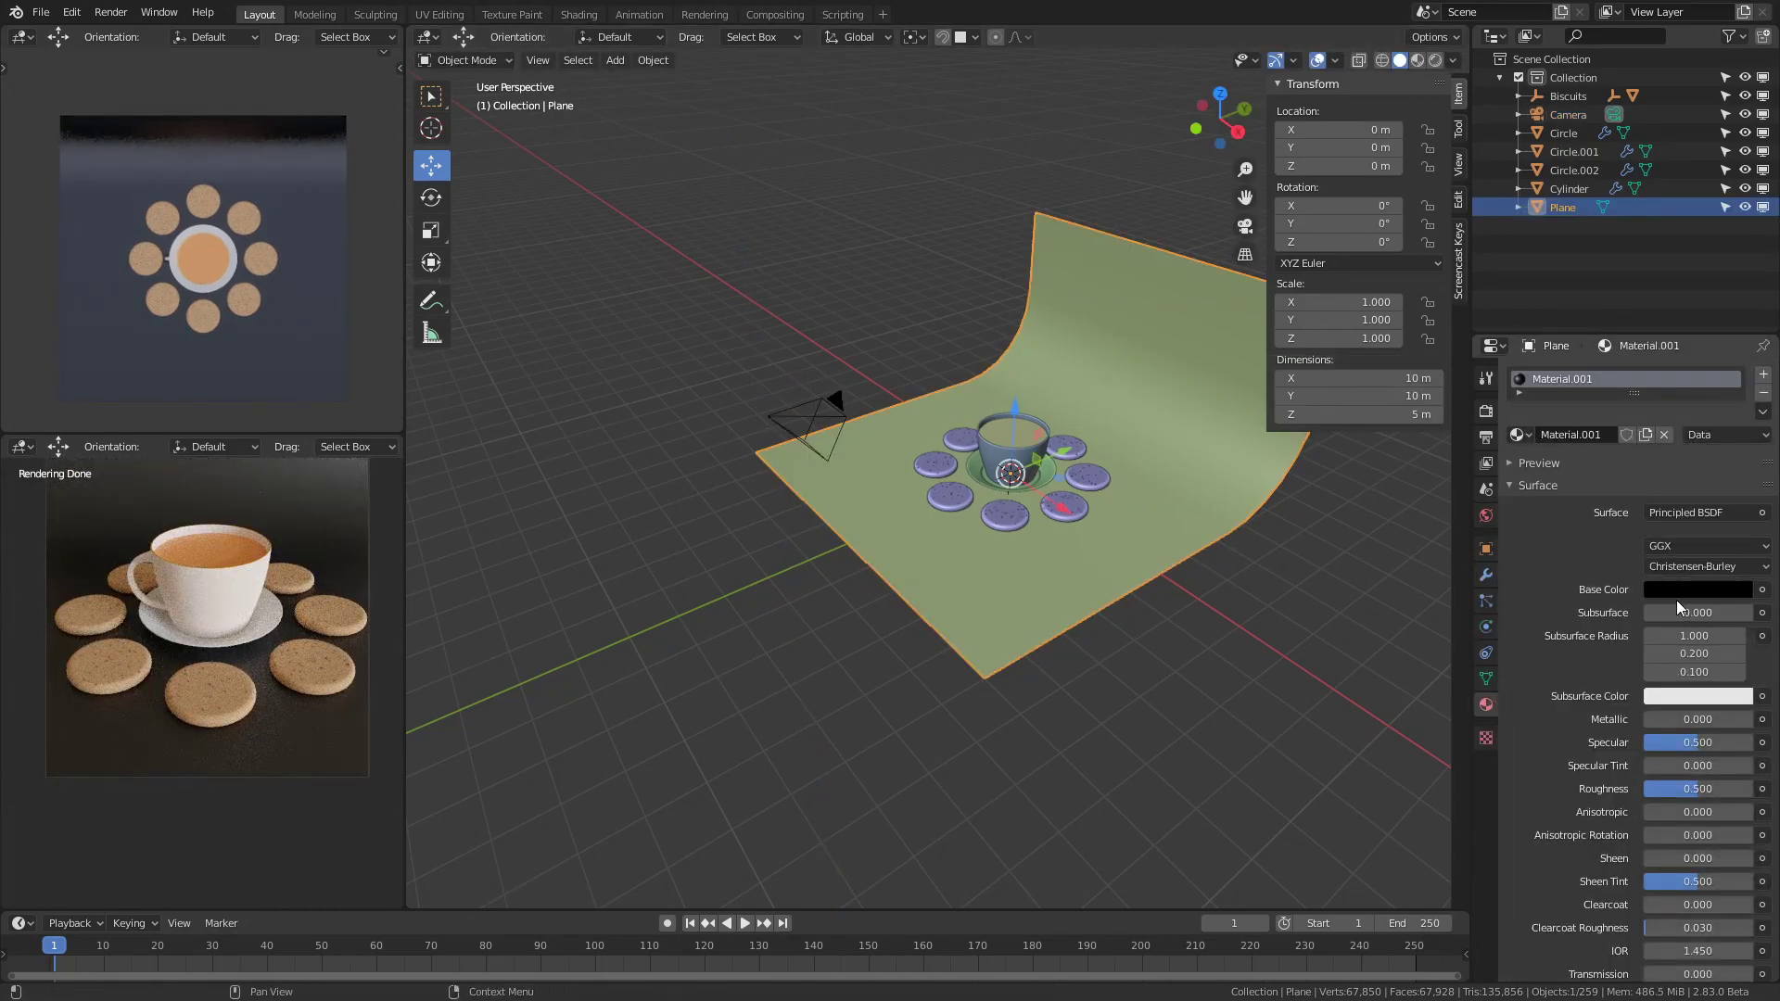
left_click_drag(1703, 744, 1752, 789)
left_click_drag(1668, 719, 1752, 719)
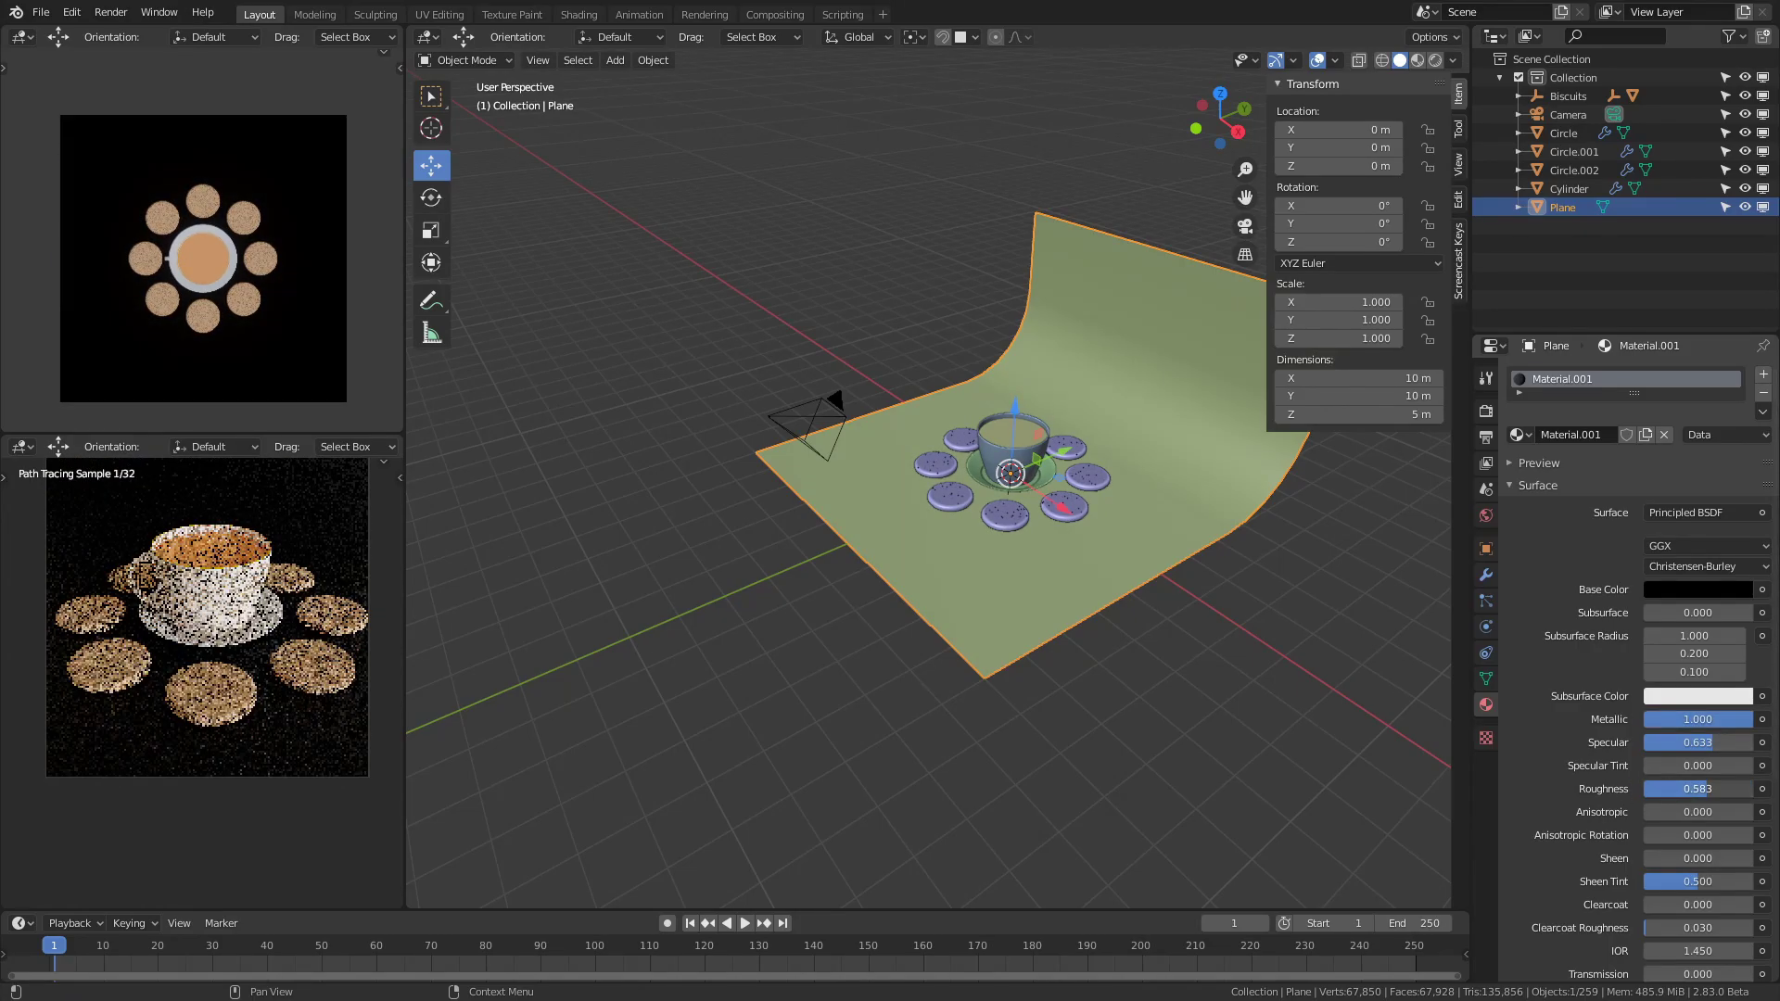
left_click(1697, 590)
left_click_drag(1738, 454, 1739, 386)
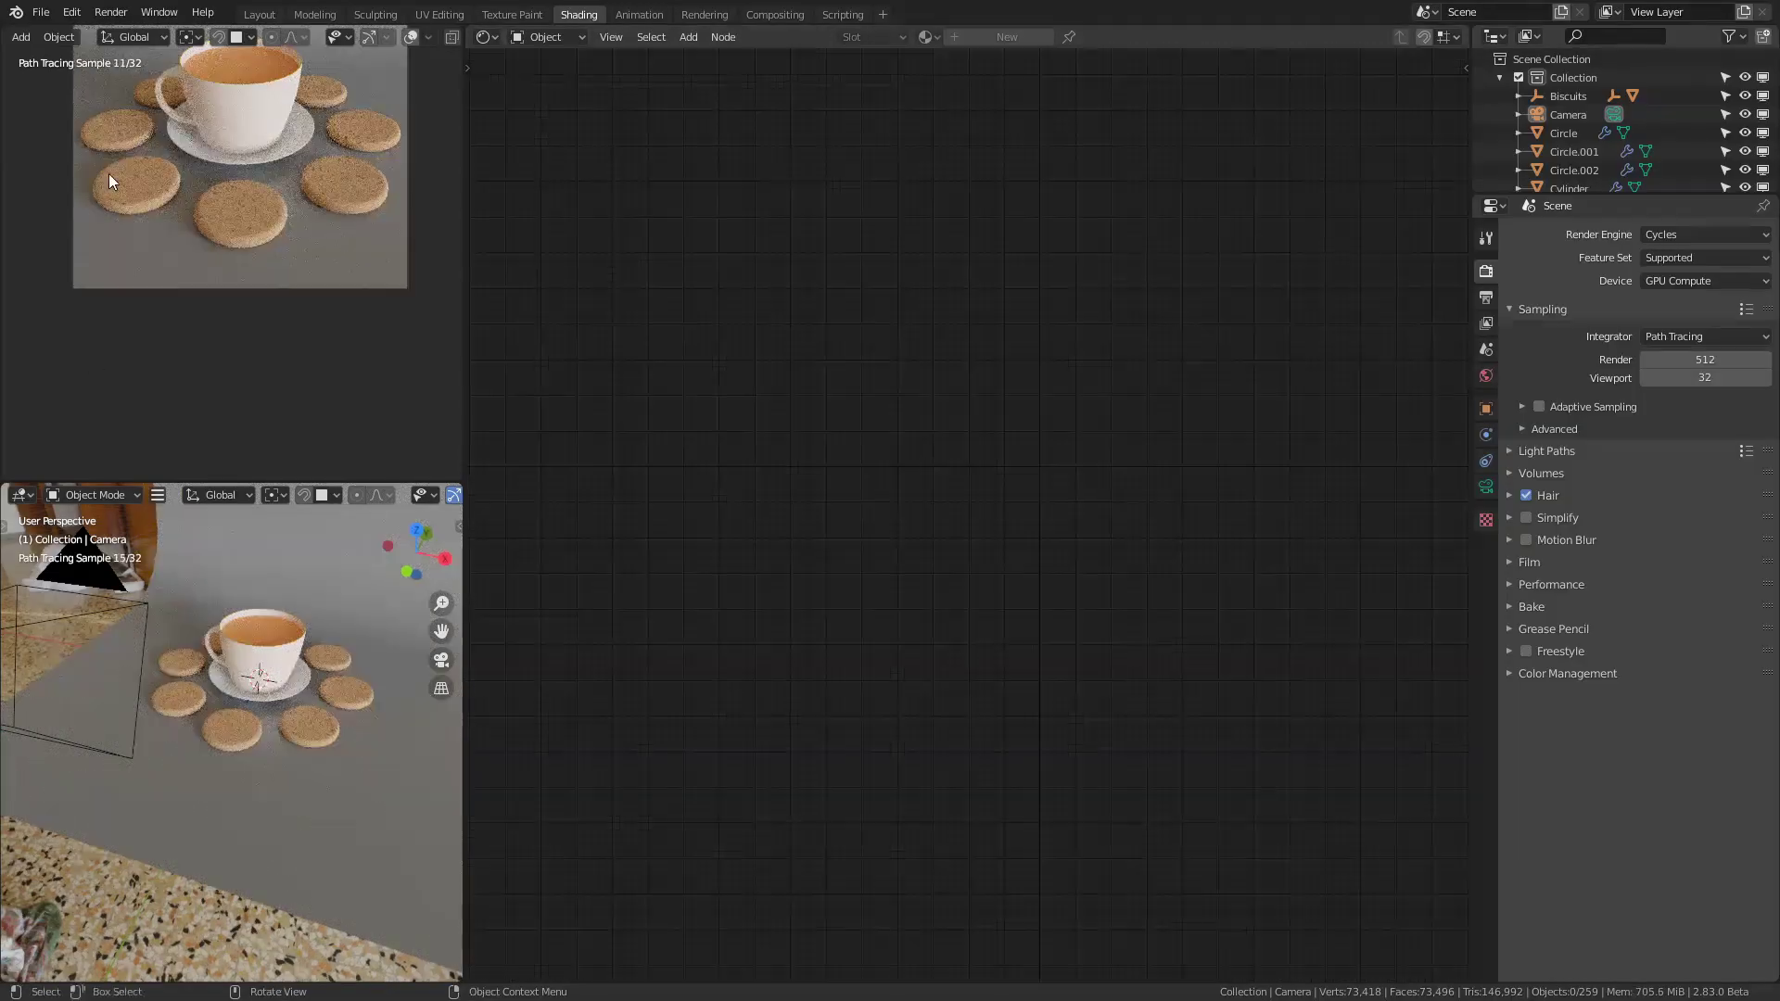
Show the camera preview in Material Preview shading, frame a front biscuit in close-up and select it.
key("z")
left_click(211, 349)
scroll(203, 802, "up", 7)
key("KP_0")
scroll(215, 831, "up", 10)
middle_click_drag(215, 831, 204, 623, "shift")
scroll(227, 390, "up", 8)
middle_click_drag(226, 388, 243, 175, "shift")
scroll(243, 175, "up", 3)
left_click(269, 232)
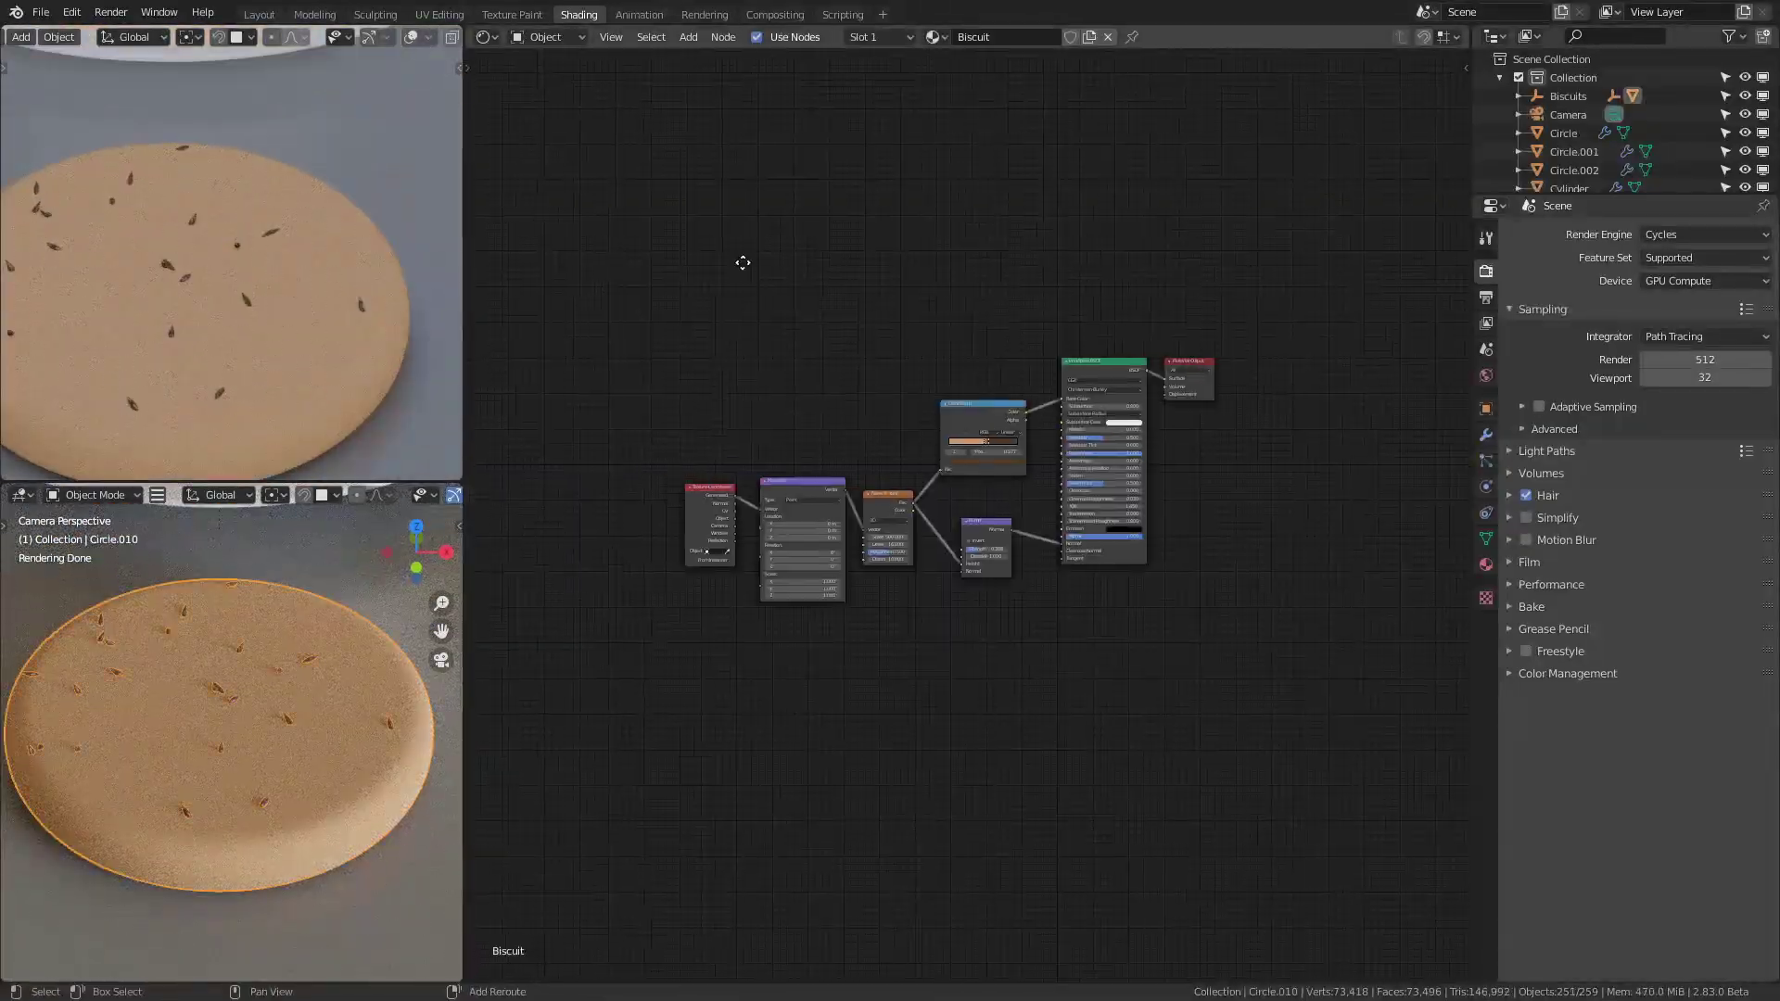
Hide the overlays in the rendered close-up and set the Biscuit material's Bump strength to 0.5.
middle_click_drag(687, 275, 801, 262)
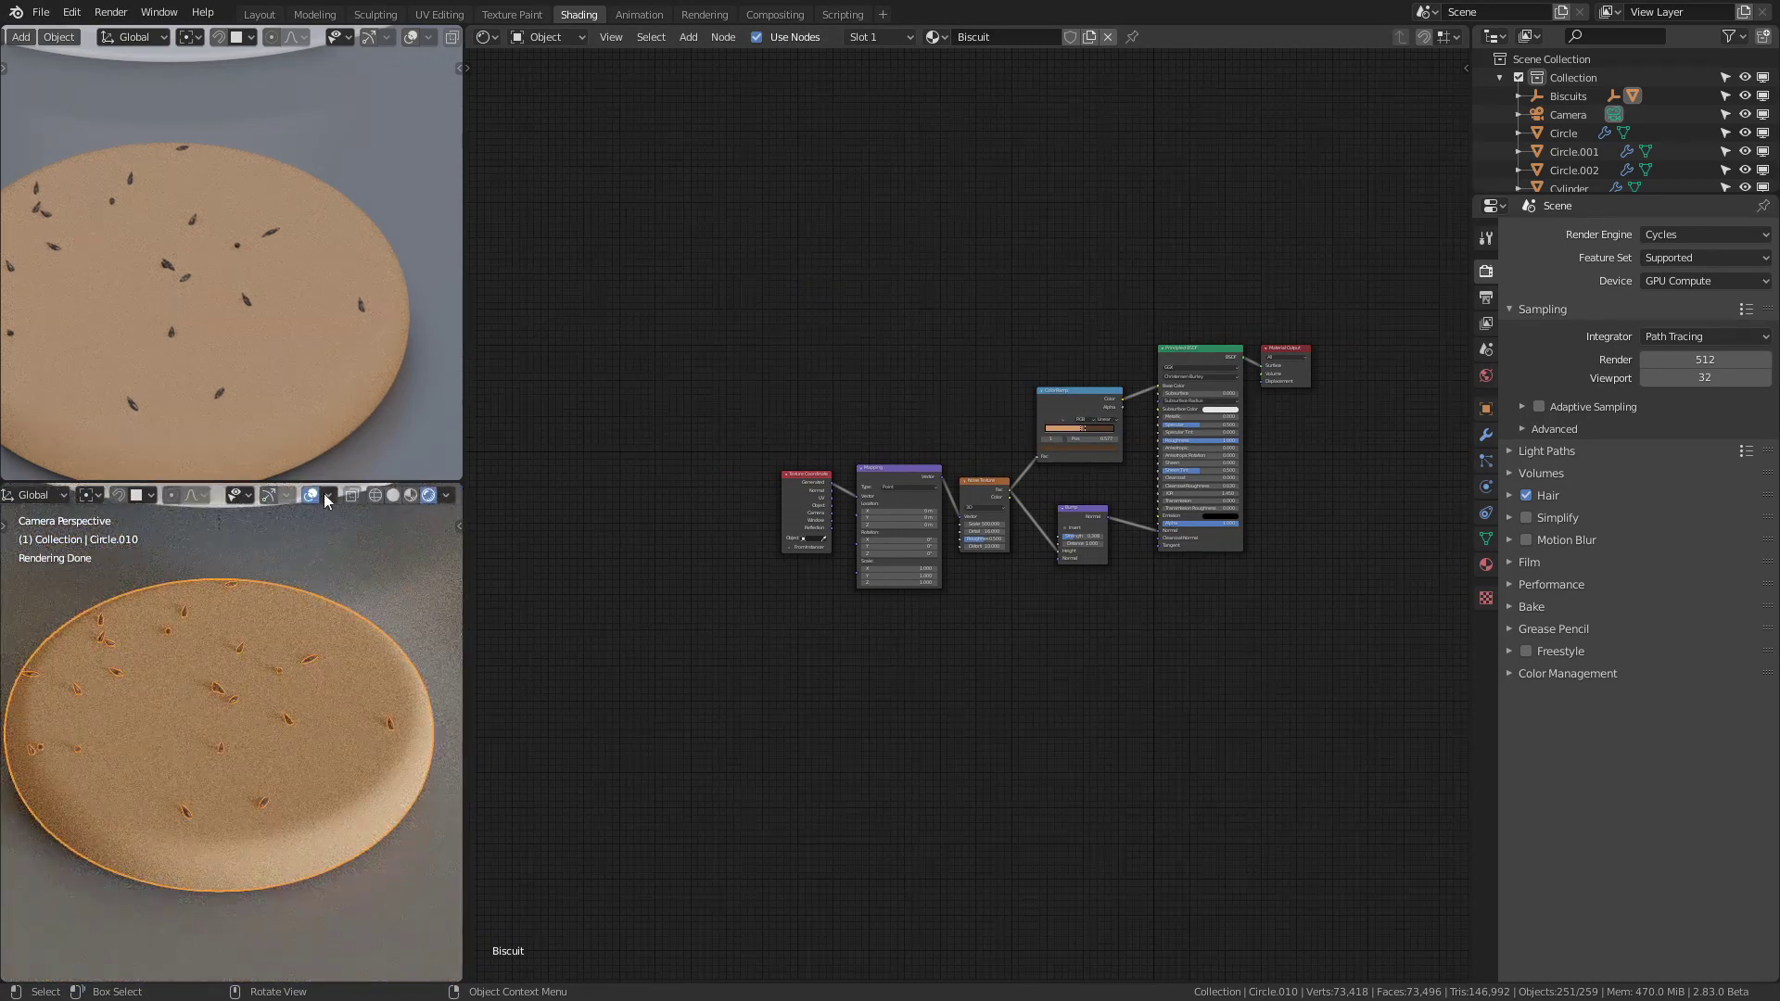
scroll(1080, 536, "up", 8)
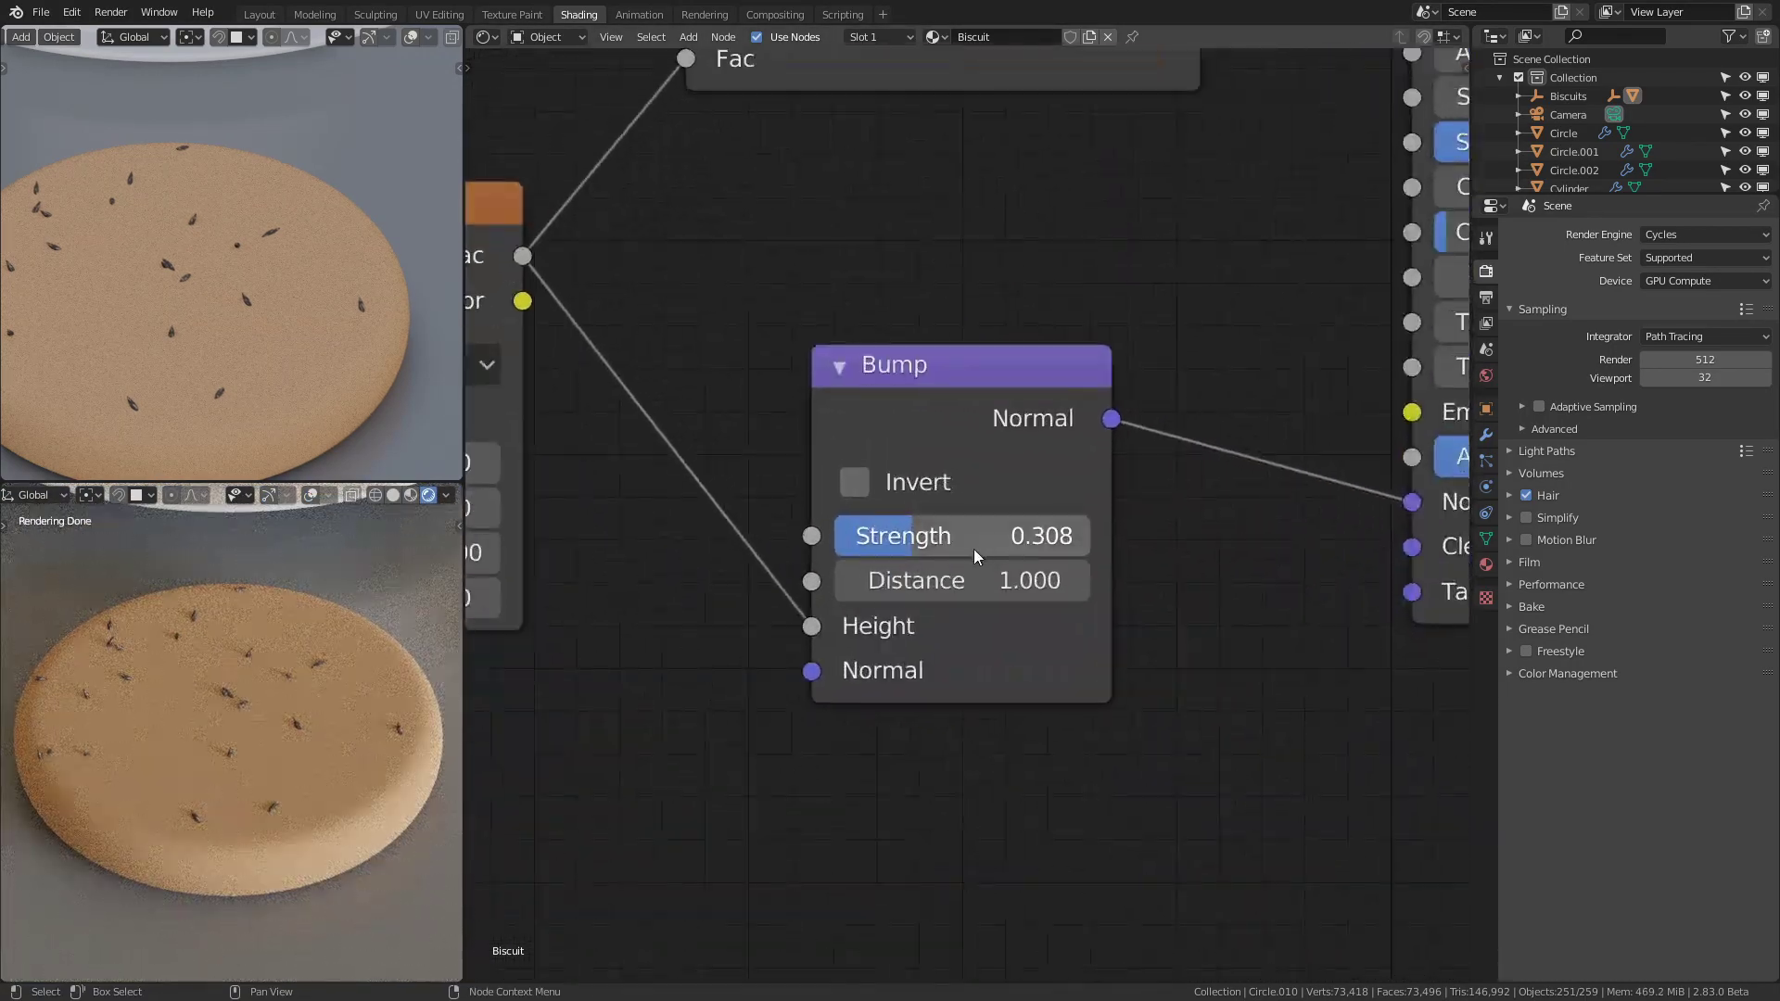
left_click_drag(908, 538, 1086, 538)
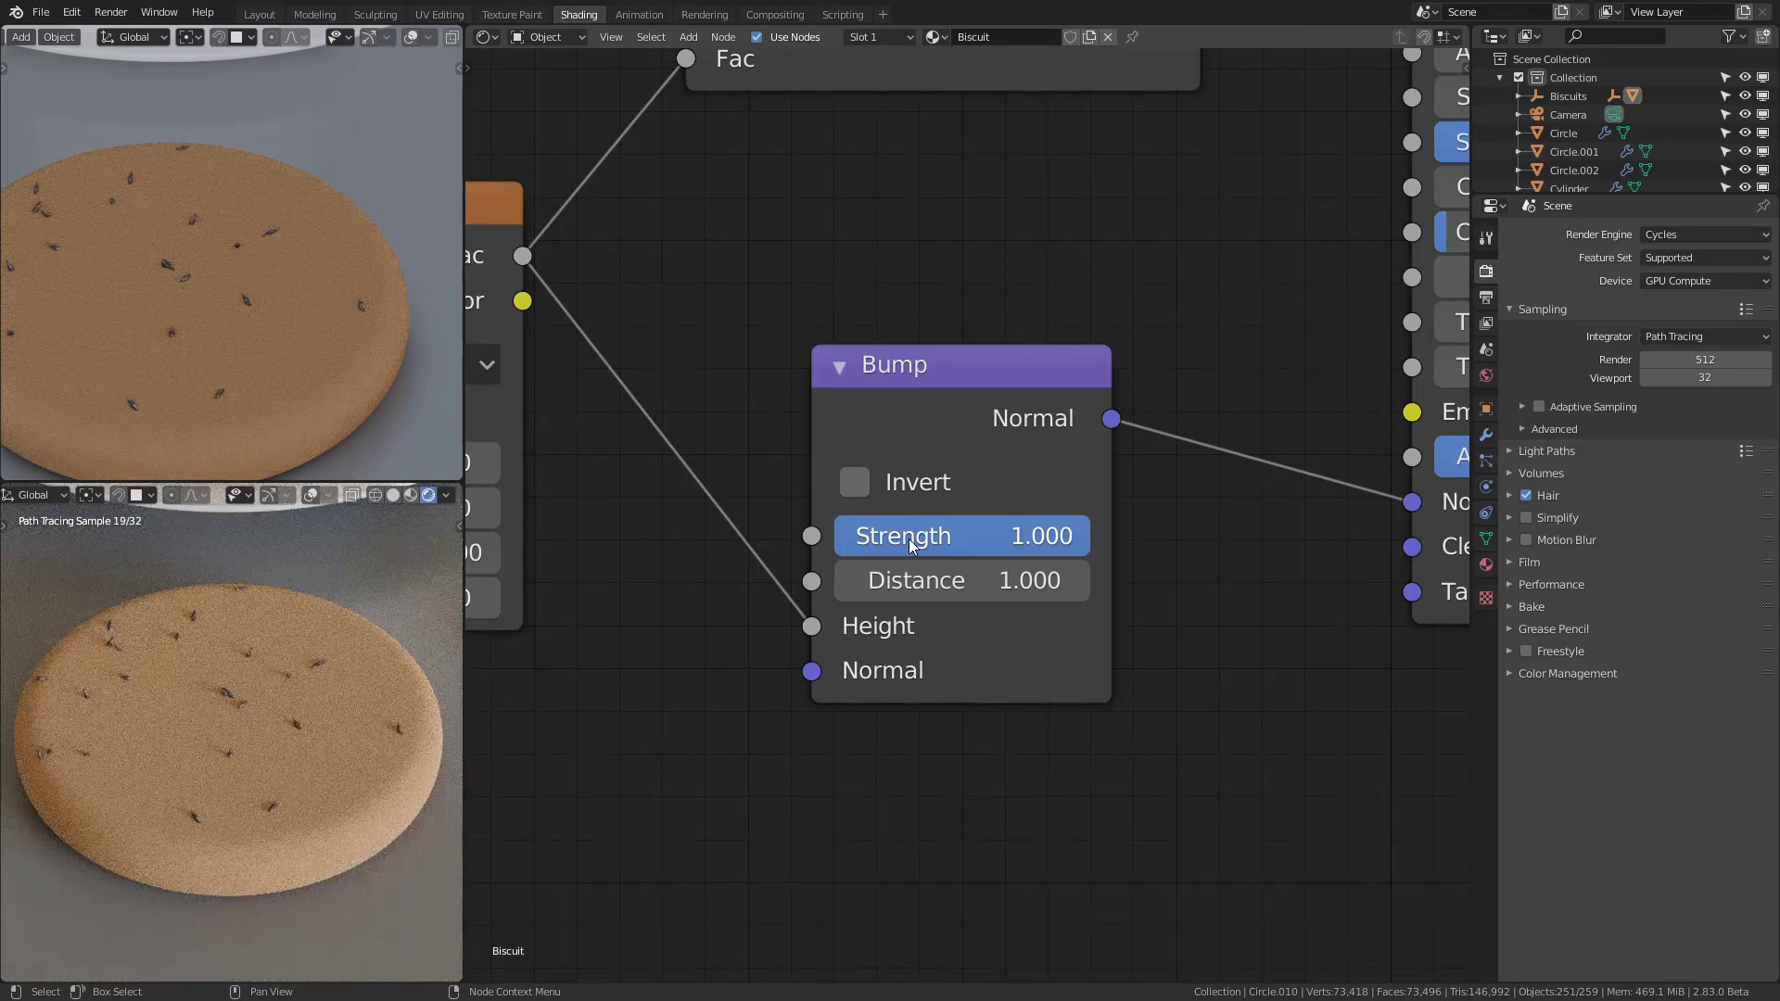
left_click(913, 538)
type(".5")
key("Return")
Try Noise Texture scales of 250, 1, 10 and 20 on the Biscuit material, and settle on 50.
middle_click_drag(703, 558, 1139, 642)
left_click(822, 555)
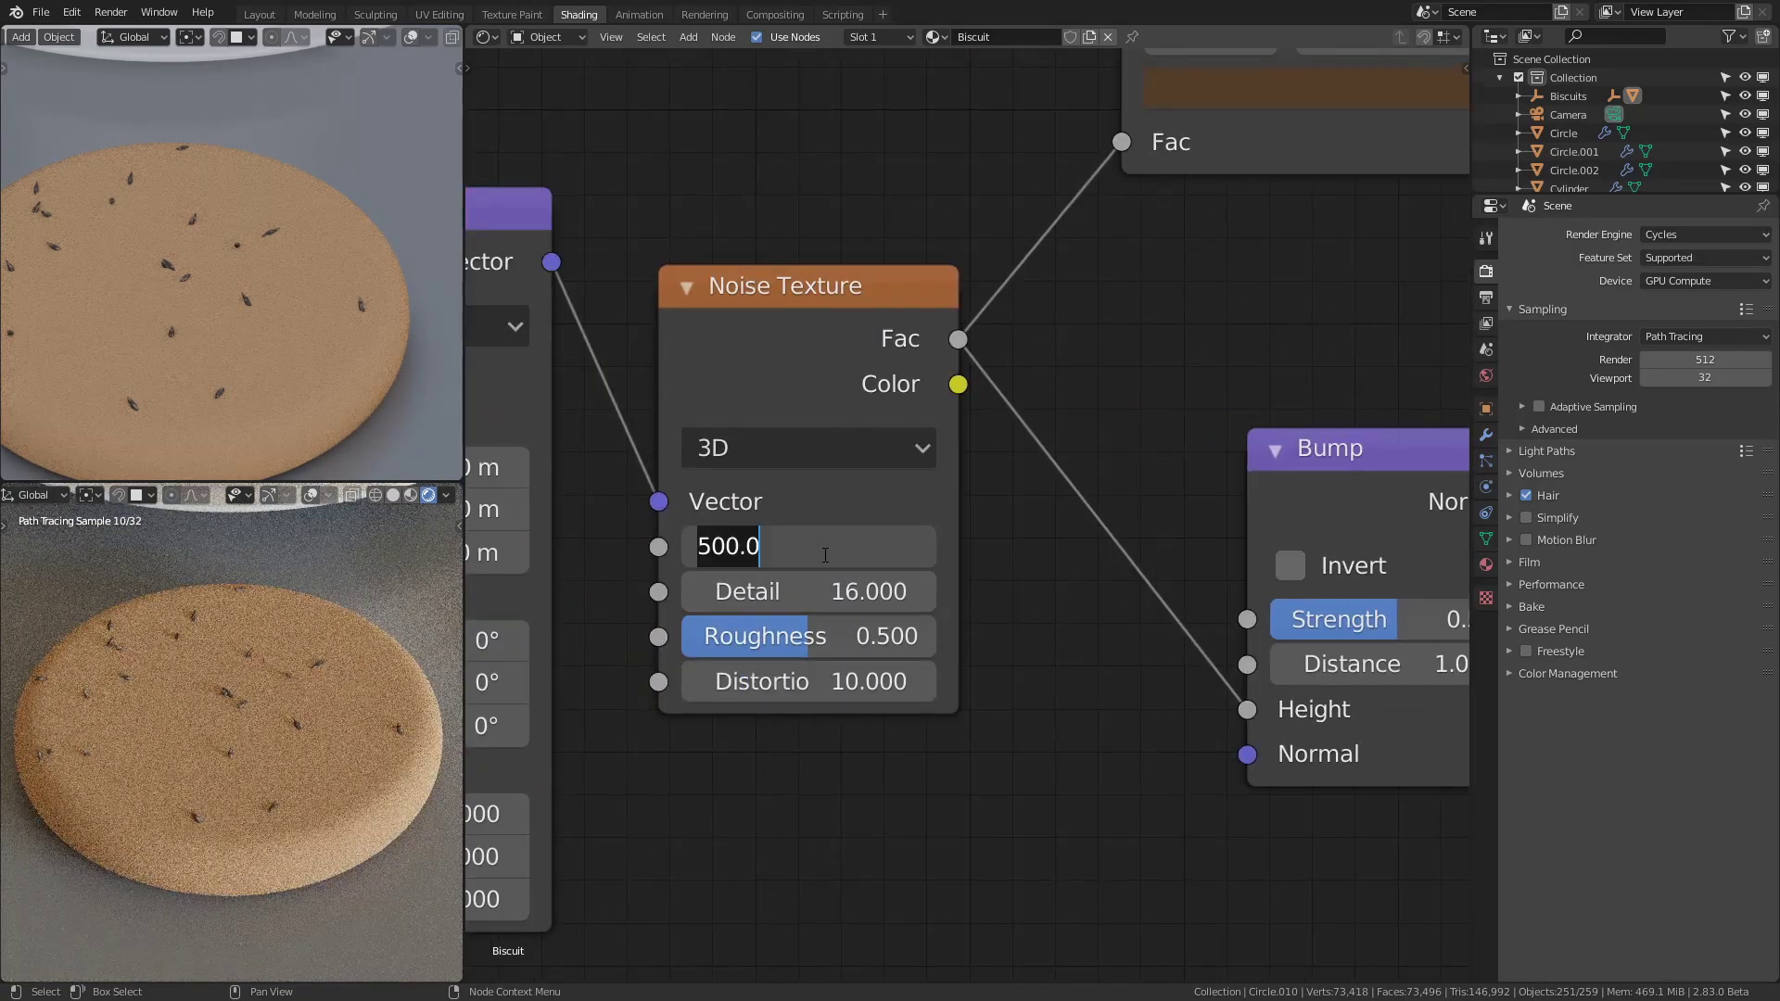
type("250")
key("Return")
left_click(823, 554)
type("1")
key("Return")
left_click(823, 555)
type("10")
key("Return")
left_click(825, 547)
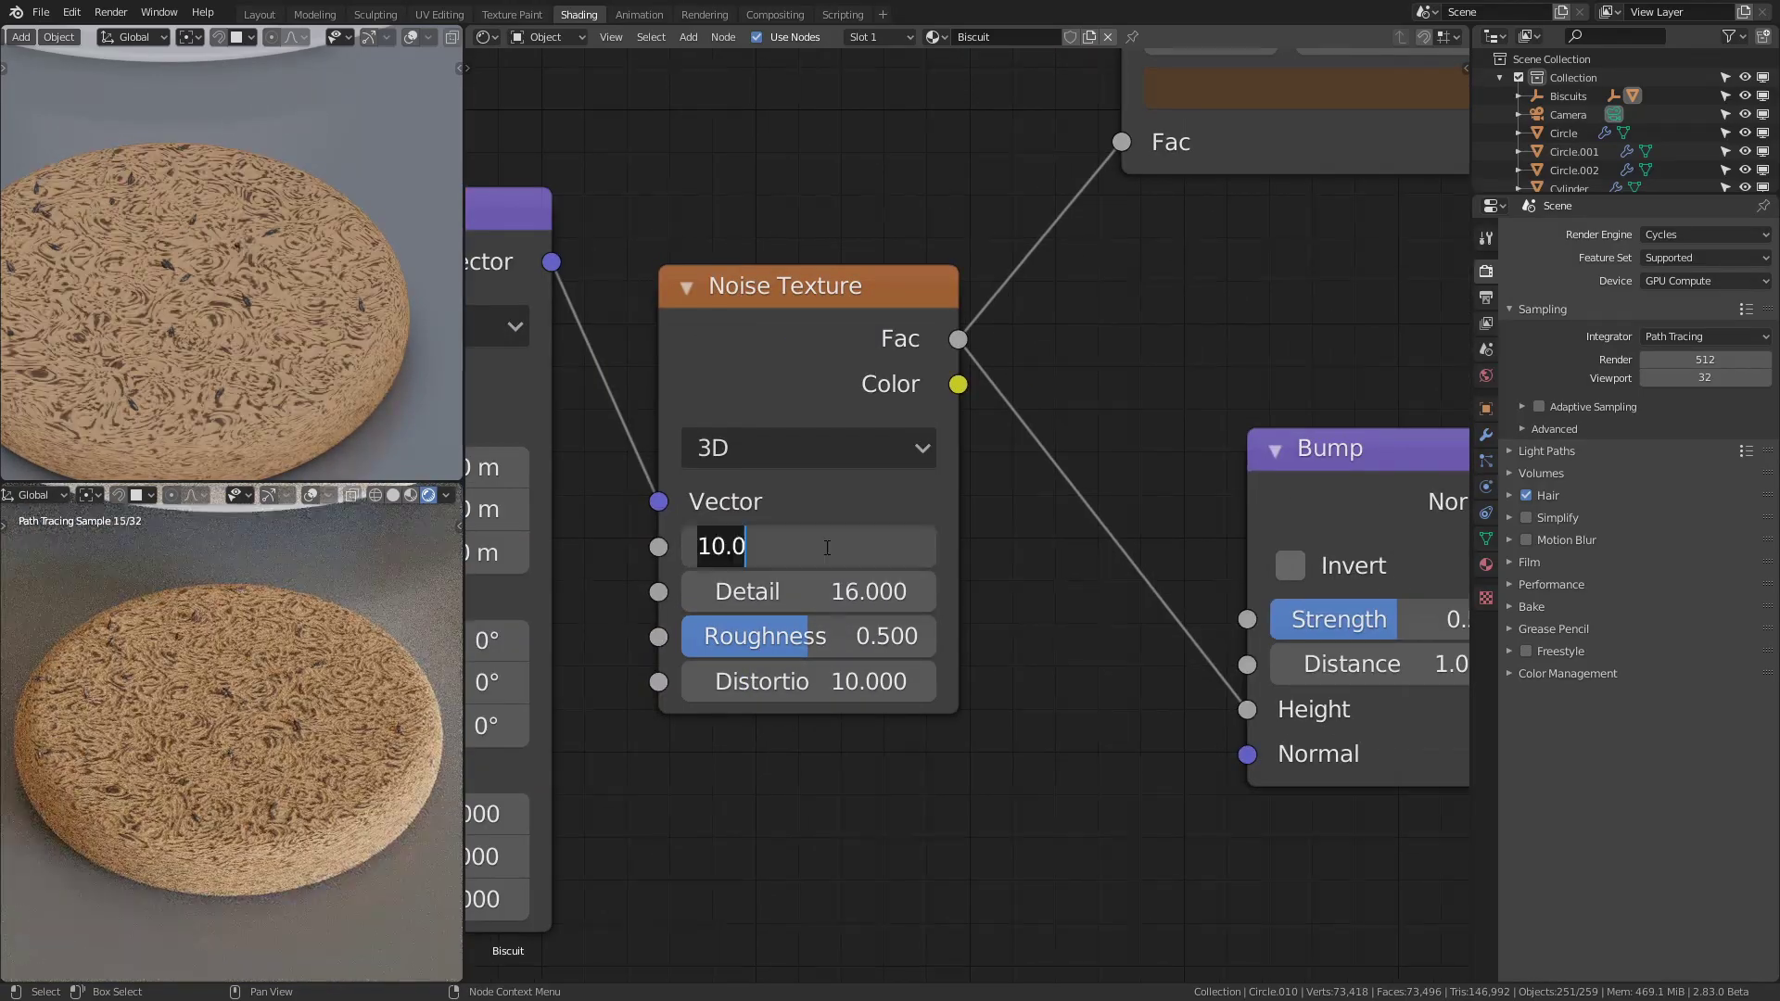
type("20")
key("Return")
left_click(825, 547)
type("50")
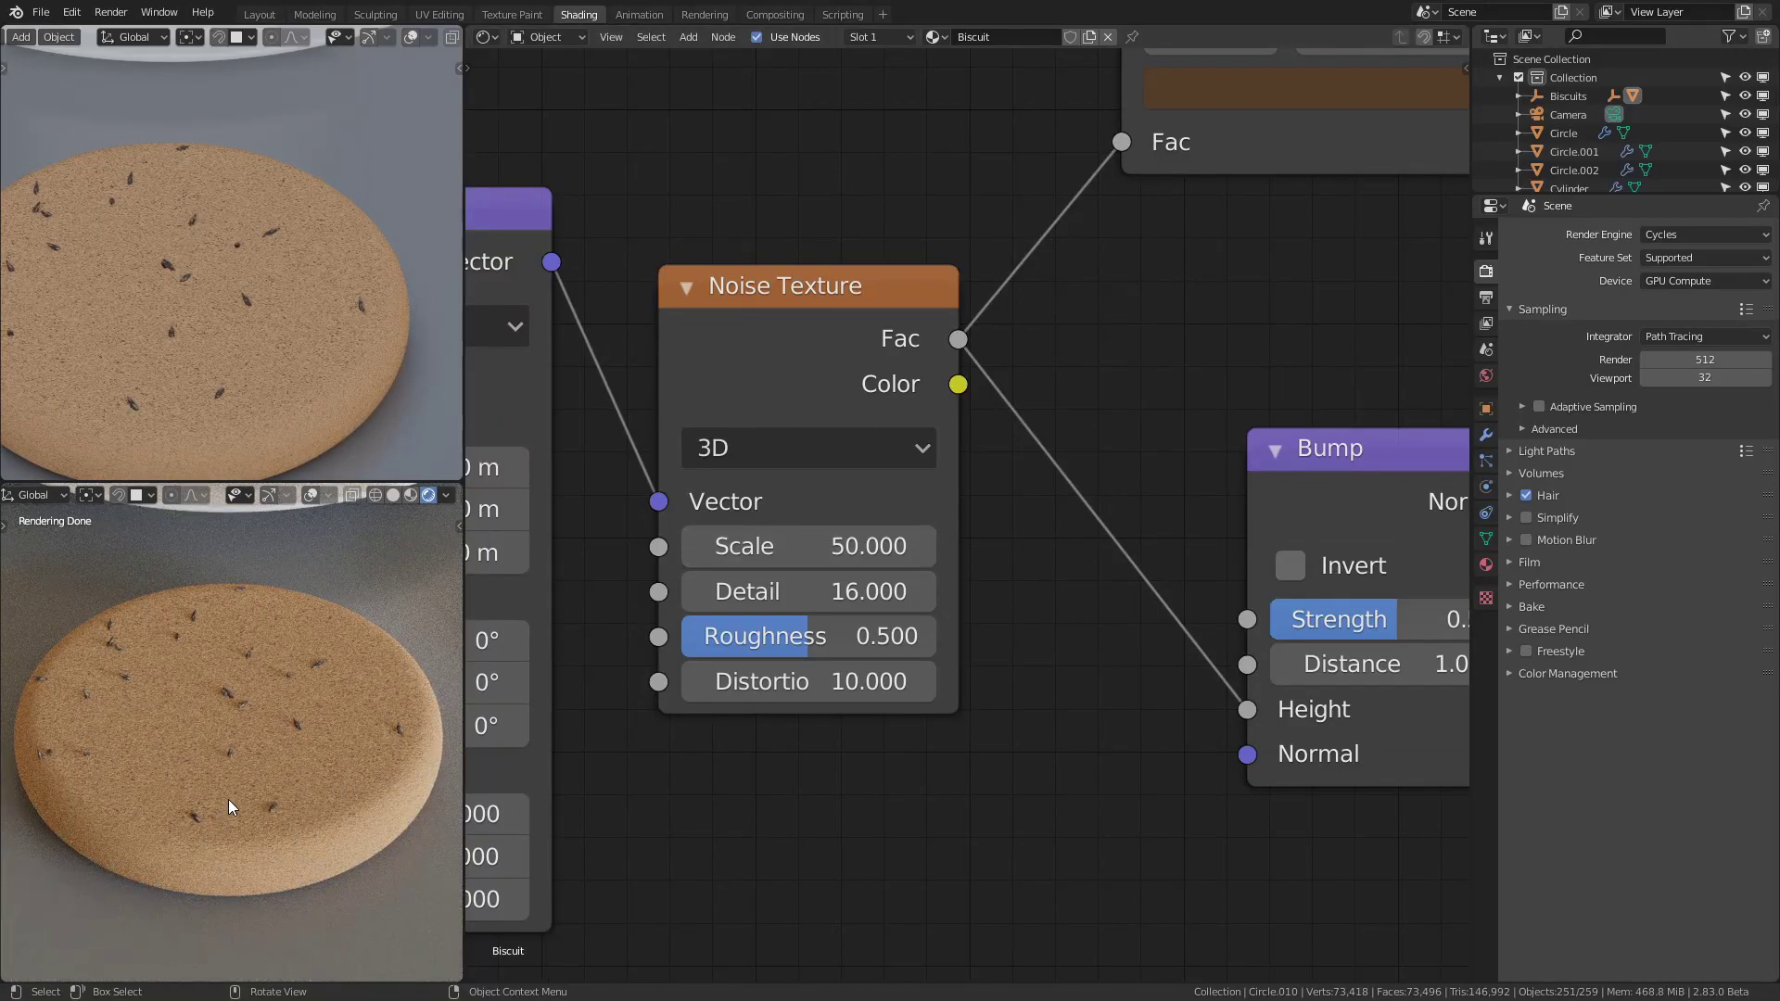
Try a distortion of 20 and a higher roughness on the Biscuit material's Noise Texture.
scroll(226, 799, "up", 5)
middle_click_drag(916, 678, 922, 592)
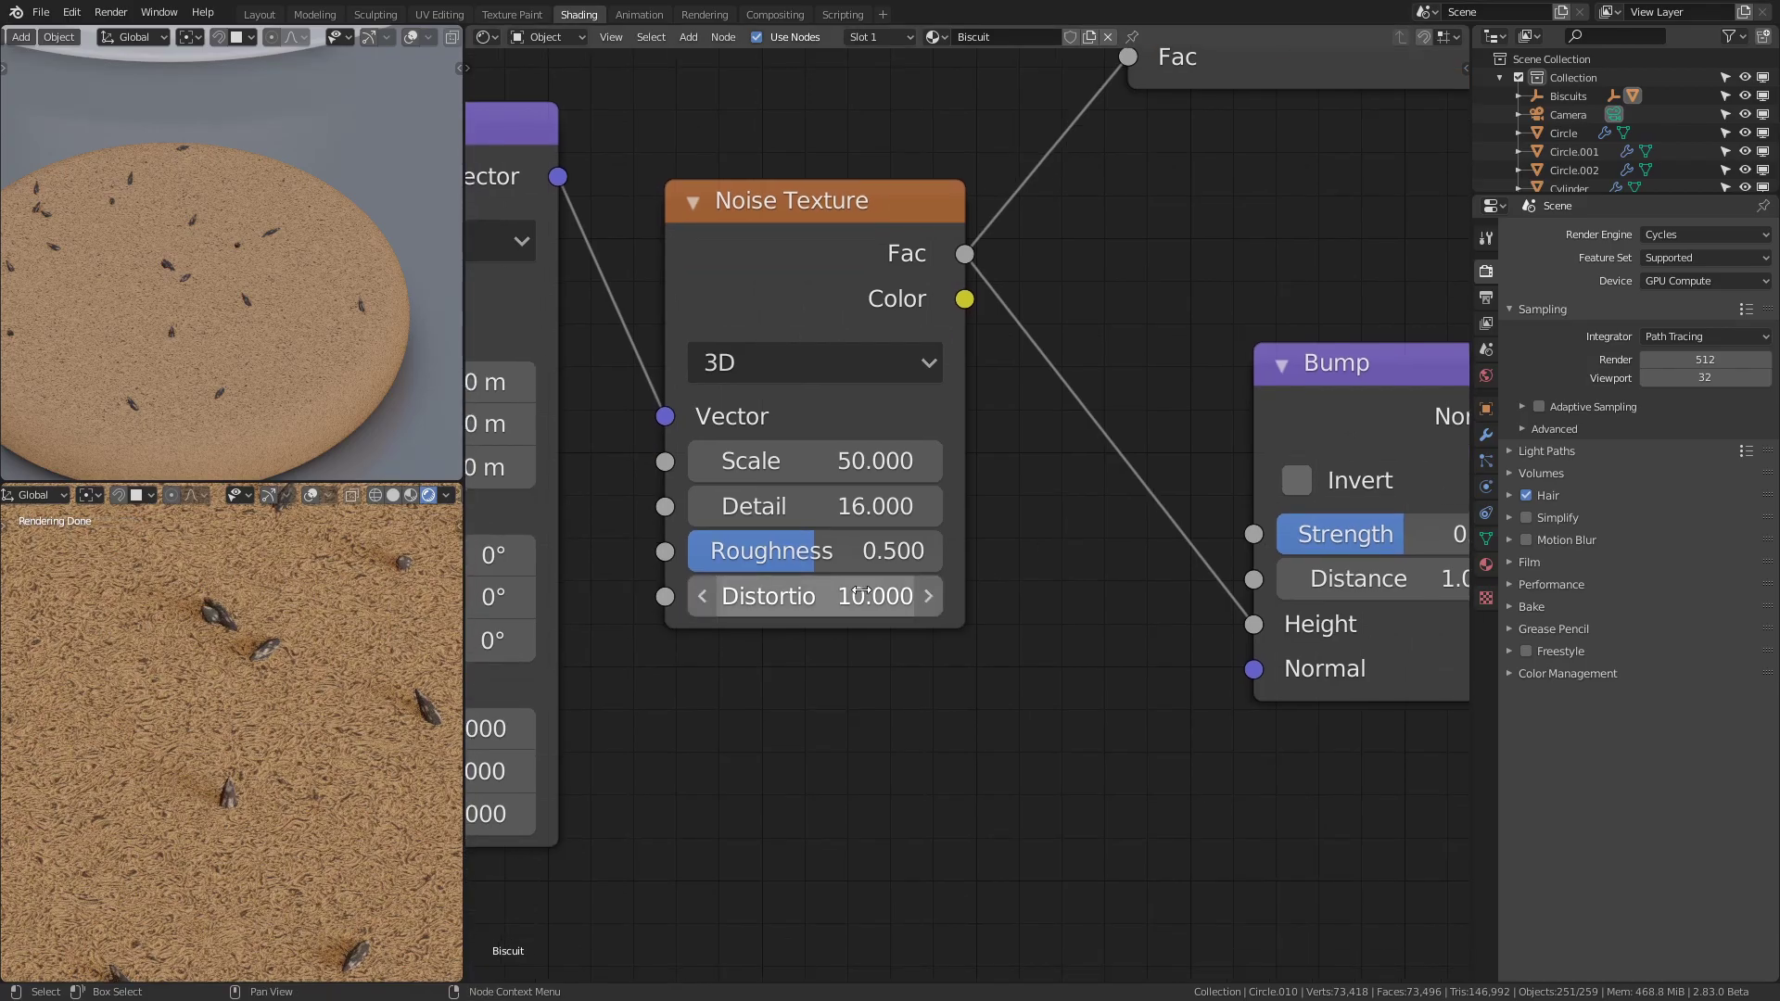
left_click(850, 607)
type("20")
key("Return")
key("ctrl+z")
left_click_drag(839, 553, 942, 553)
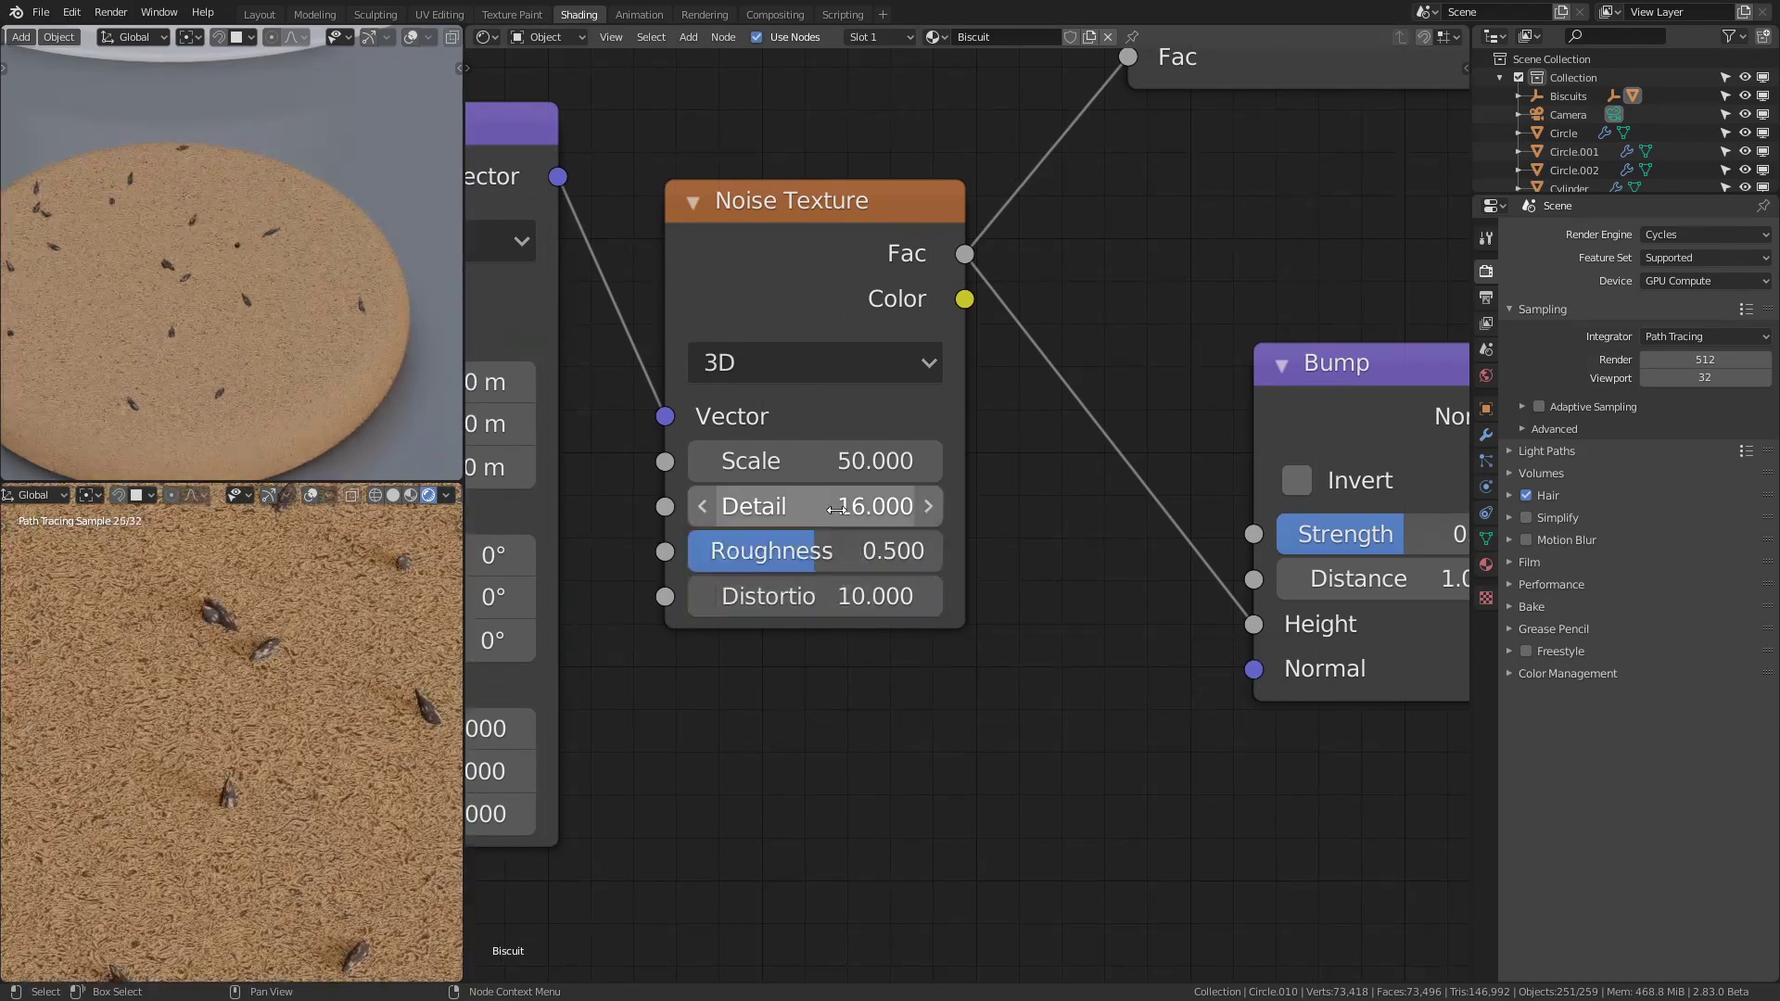
scroll(28, 713, "down", 5)
scroll(295, 680, "down", 6)
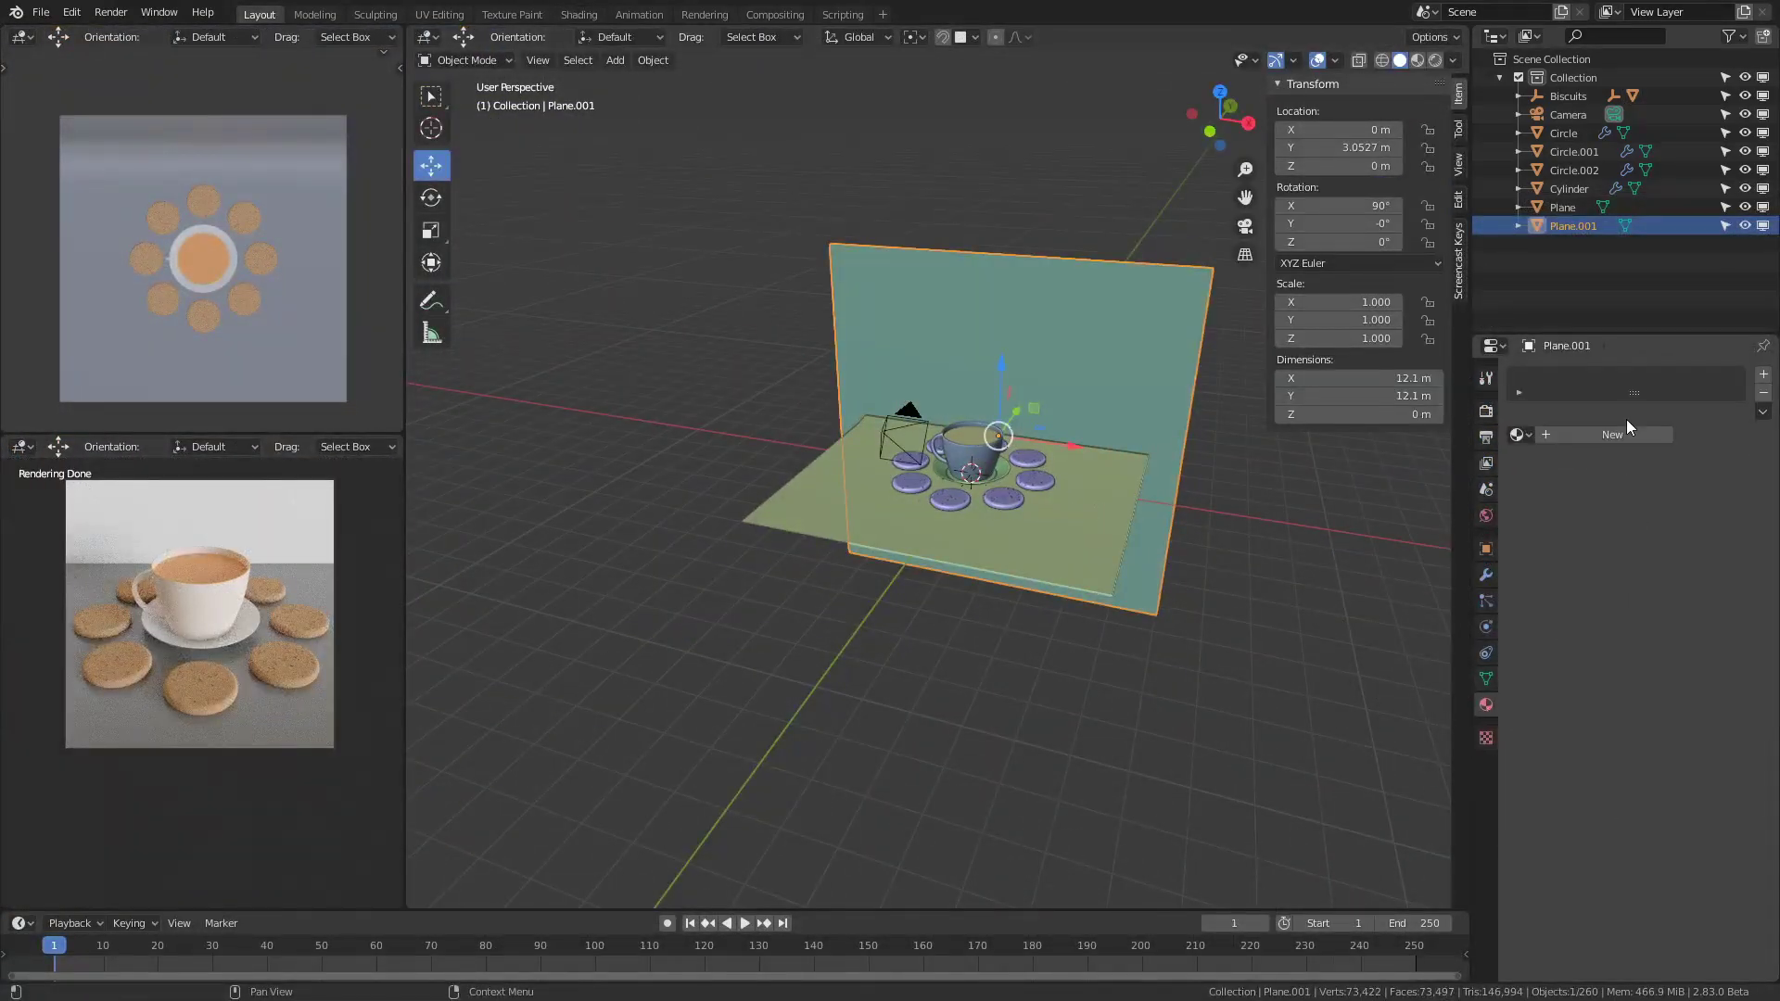
Give the upright plane a new material with metallic 1.000 and roughness 0.250, and raise the plane about 6.1 m along Z.
left_click(1628, 431)
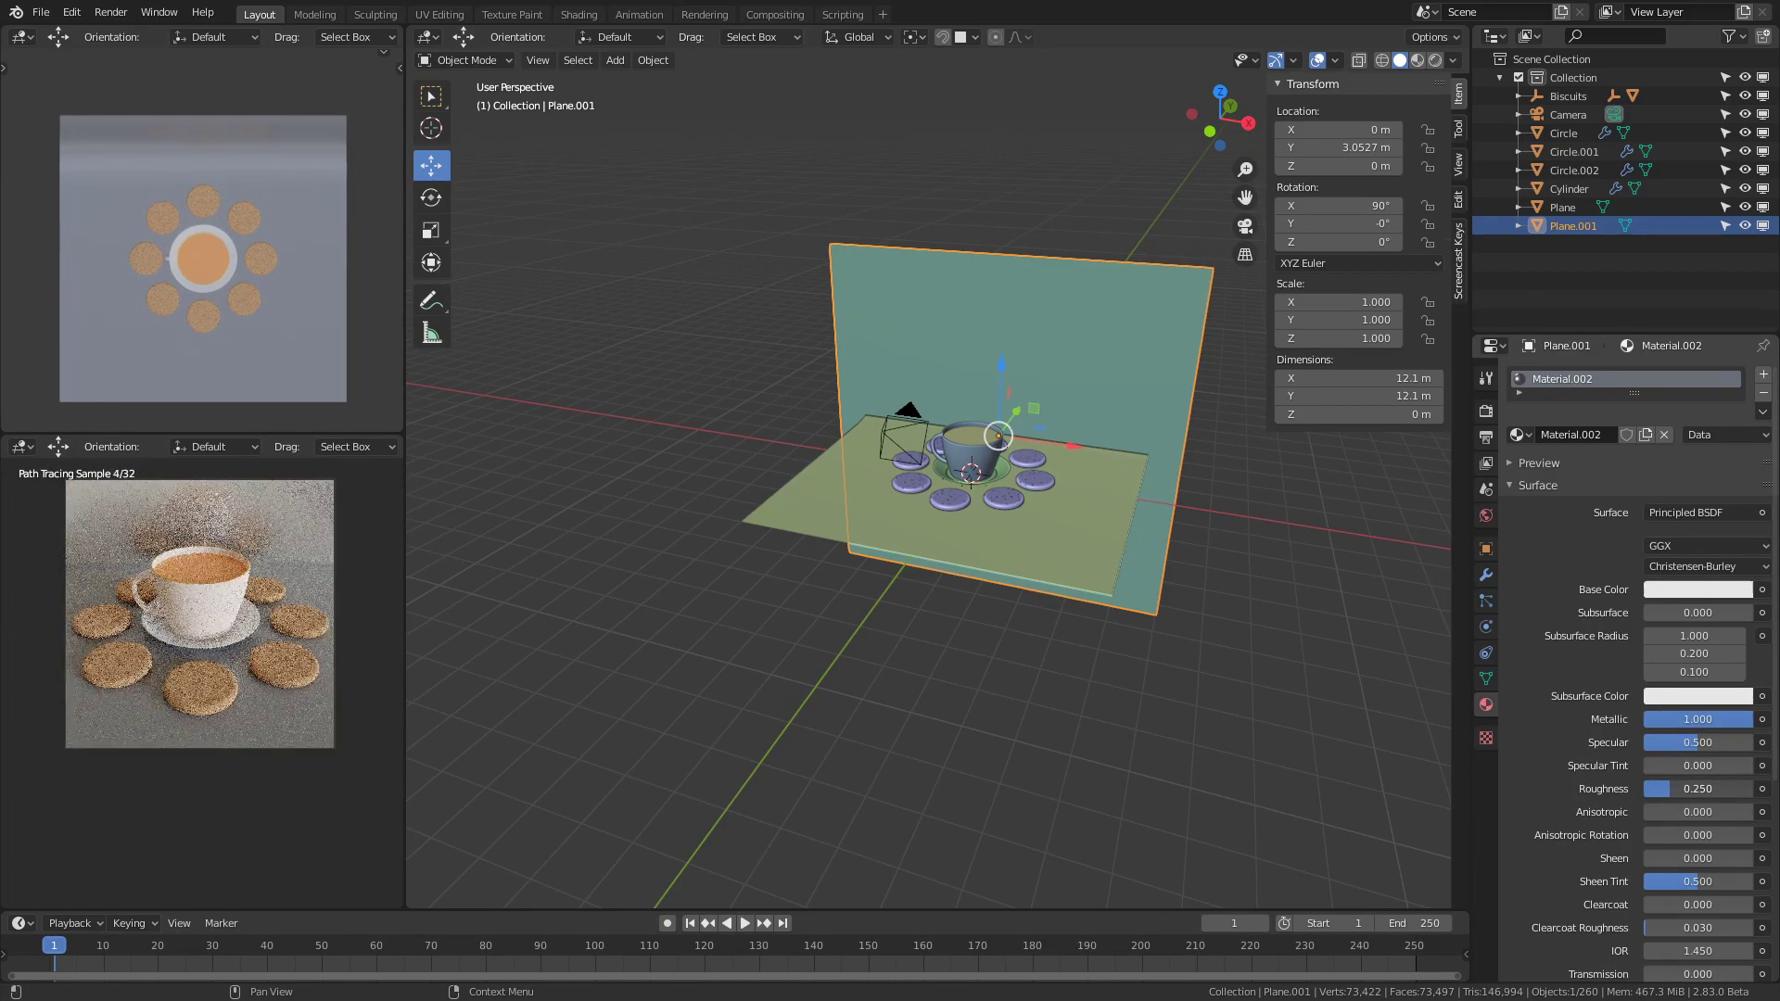
scroll(1112, 622, "up", 2)
middle_click_drag(1126, 620, 936, 580)
key("g")
key("z")
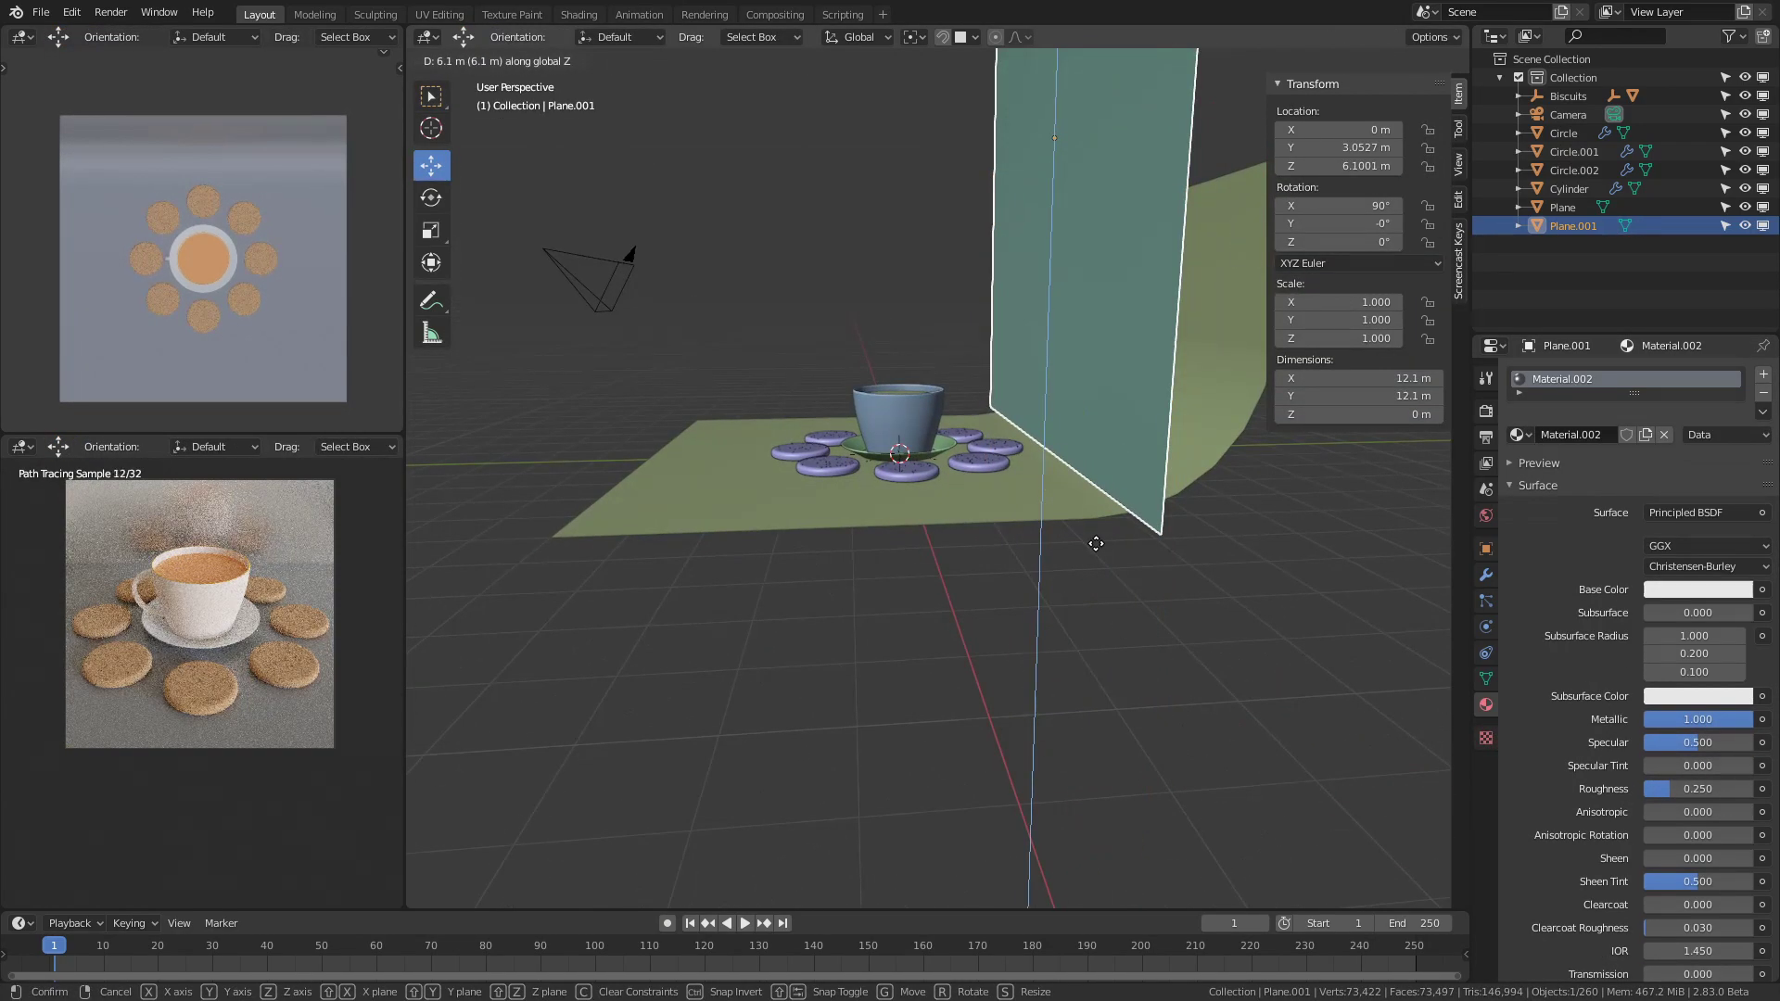
left_click(1102, 552)
Try to extrude the upright plane's bottom edge along the Y axis.
scroll(1131, 547, "up", 2)
key("Tab")
middle_click_drag(1303, 602, 1261, 626)
left_click(1247, 635)
key("g")
key("y")
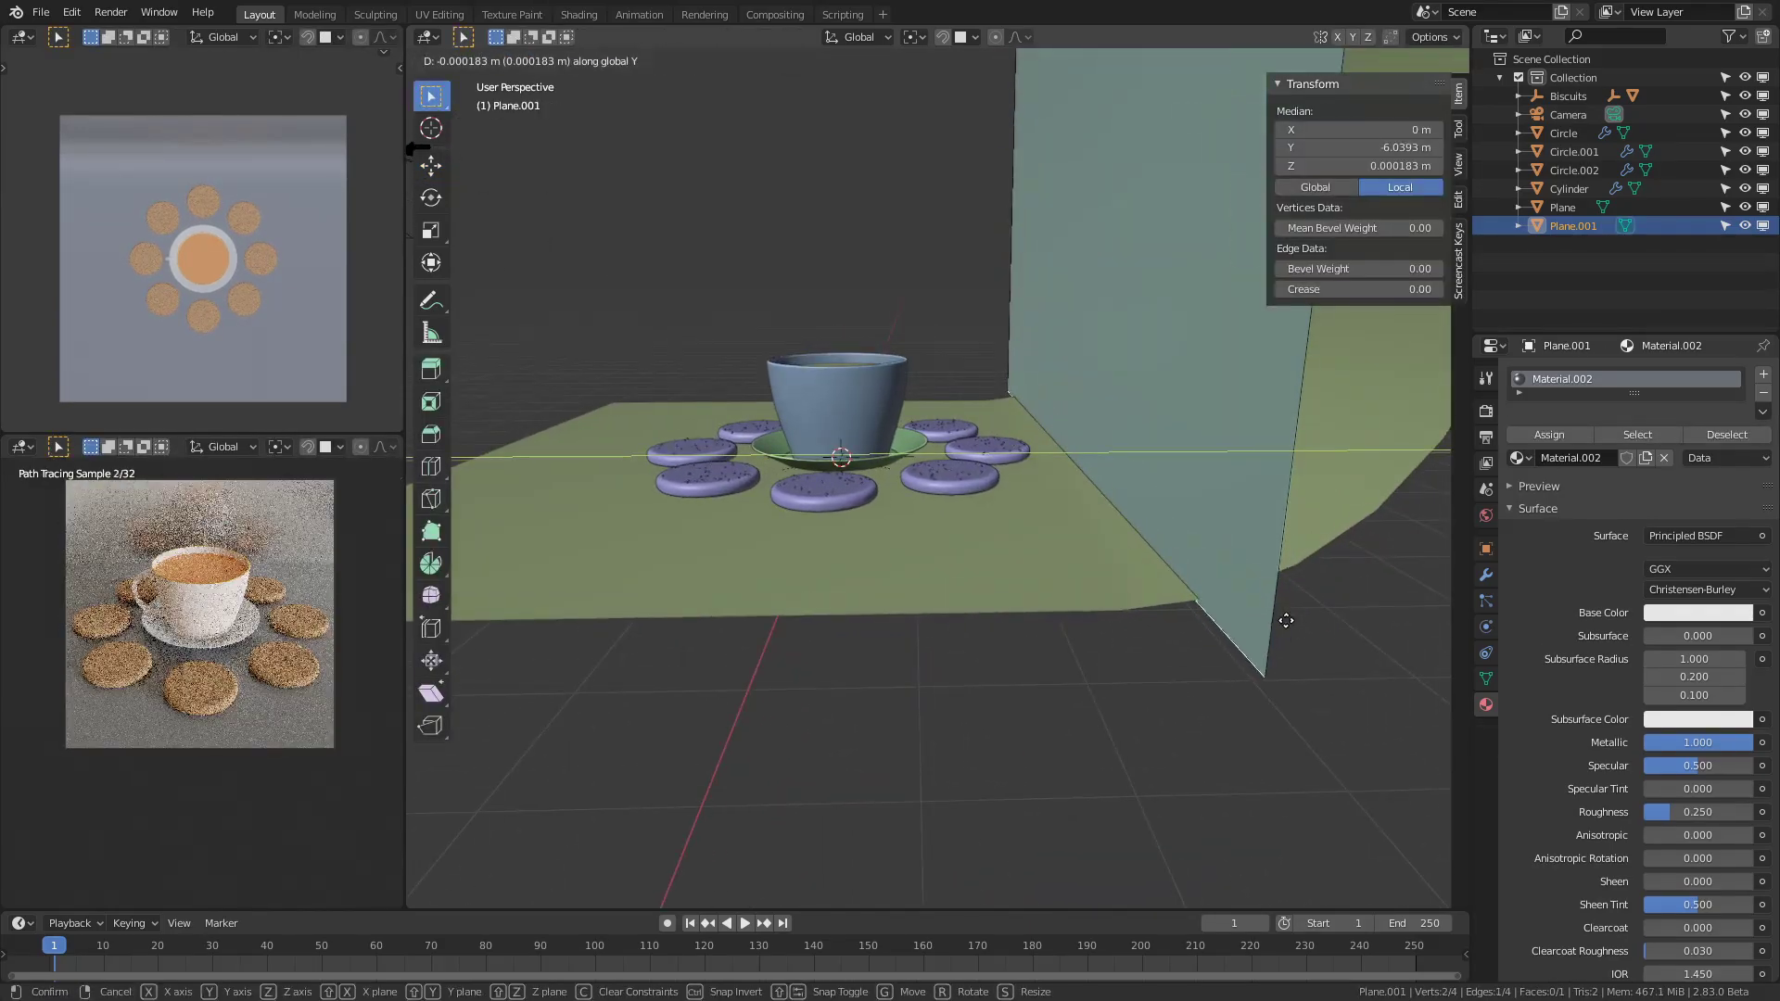
key("Escape")
key("e")
key("y")
left_click(1247, 635)
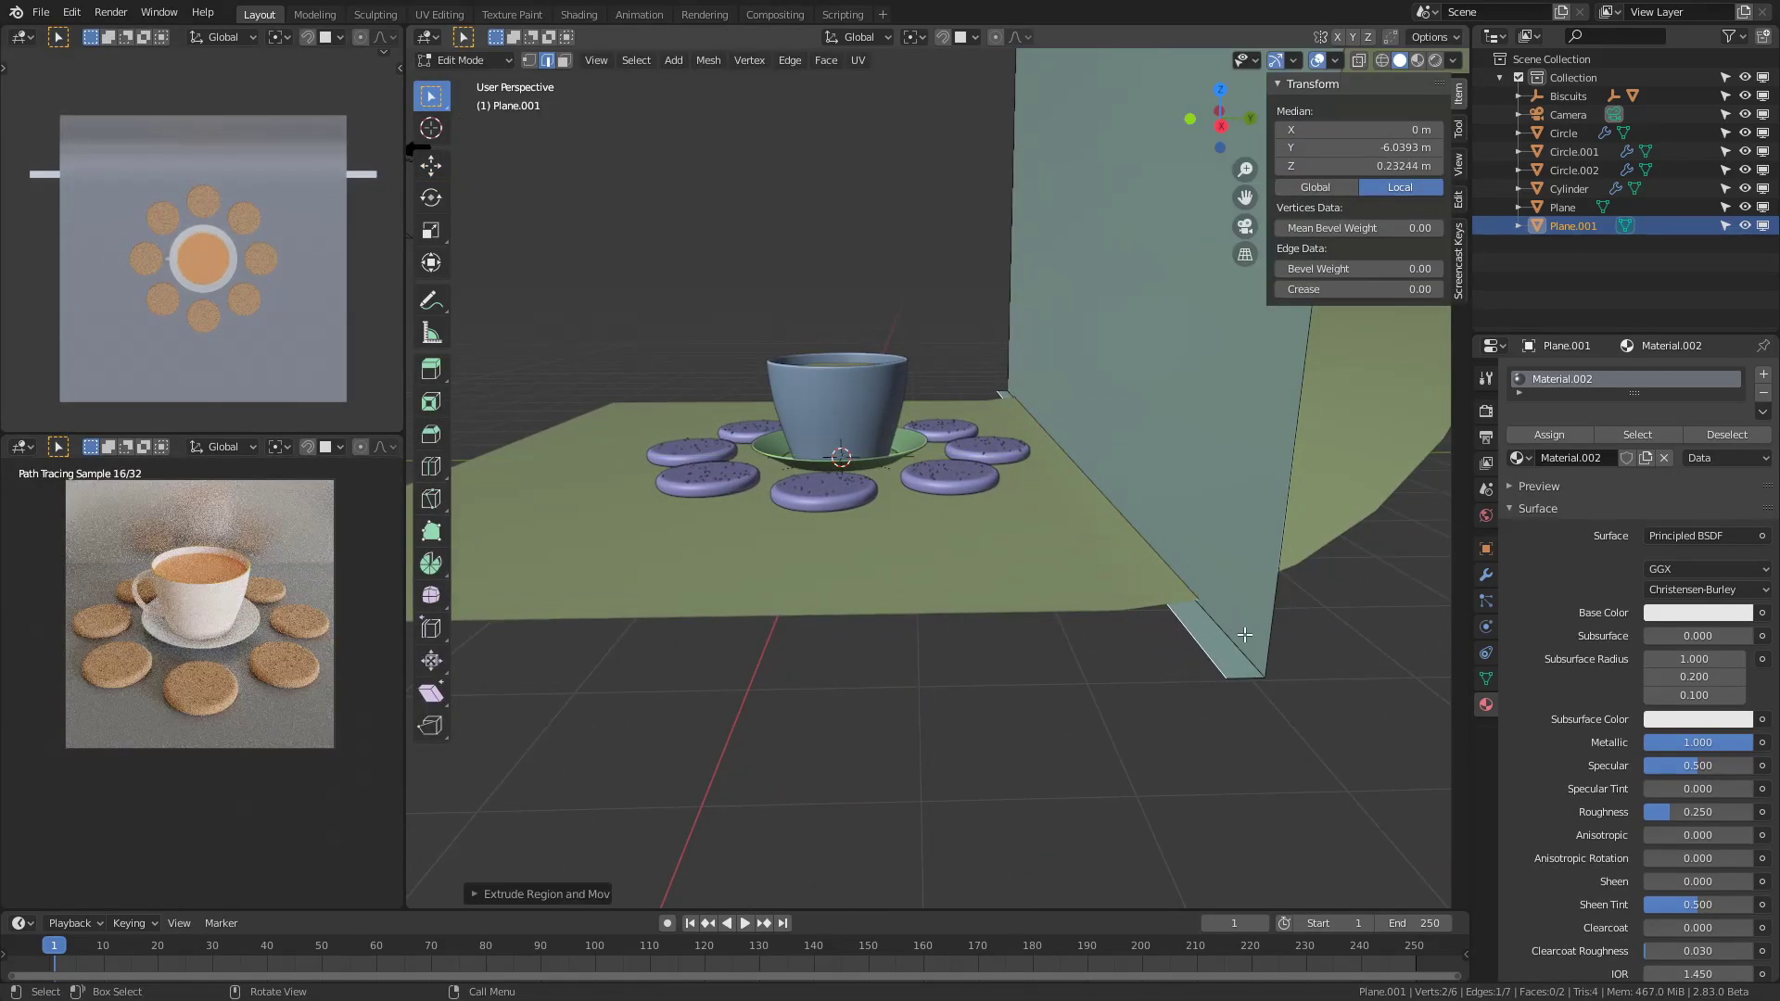
left_click(1253, 660)
key("Tab")
Undo the extrusion of the upright plane's bottom edge.
key("ctrl+z")
key("ctrl+z")
key("ctrl+z")
key("ctrl+z")
key("ctrl+z")
Rotate the upright plane slightly about the global Z axis so it stands at an angle behind the cup.
middle_click_drag(1165, 689, 1240, 637)
middle_click_drag(645, 657, 1076, 714)
key("r")
key("z")
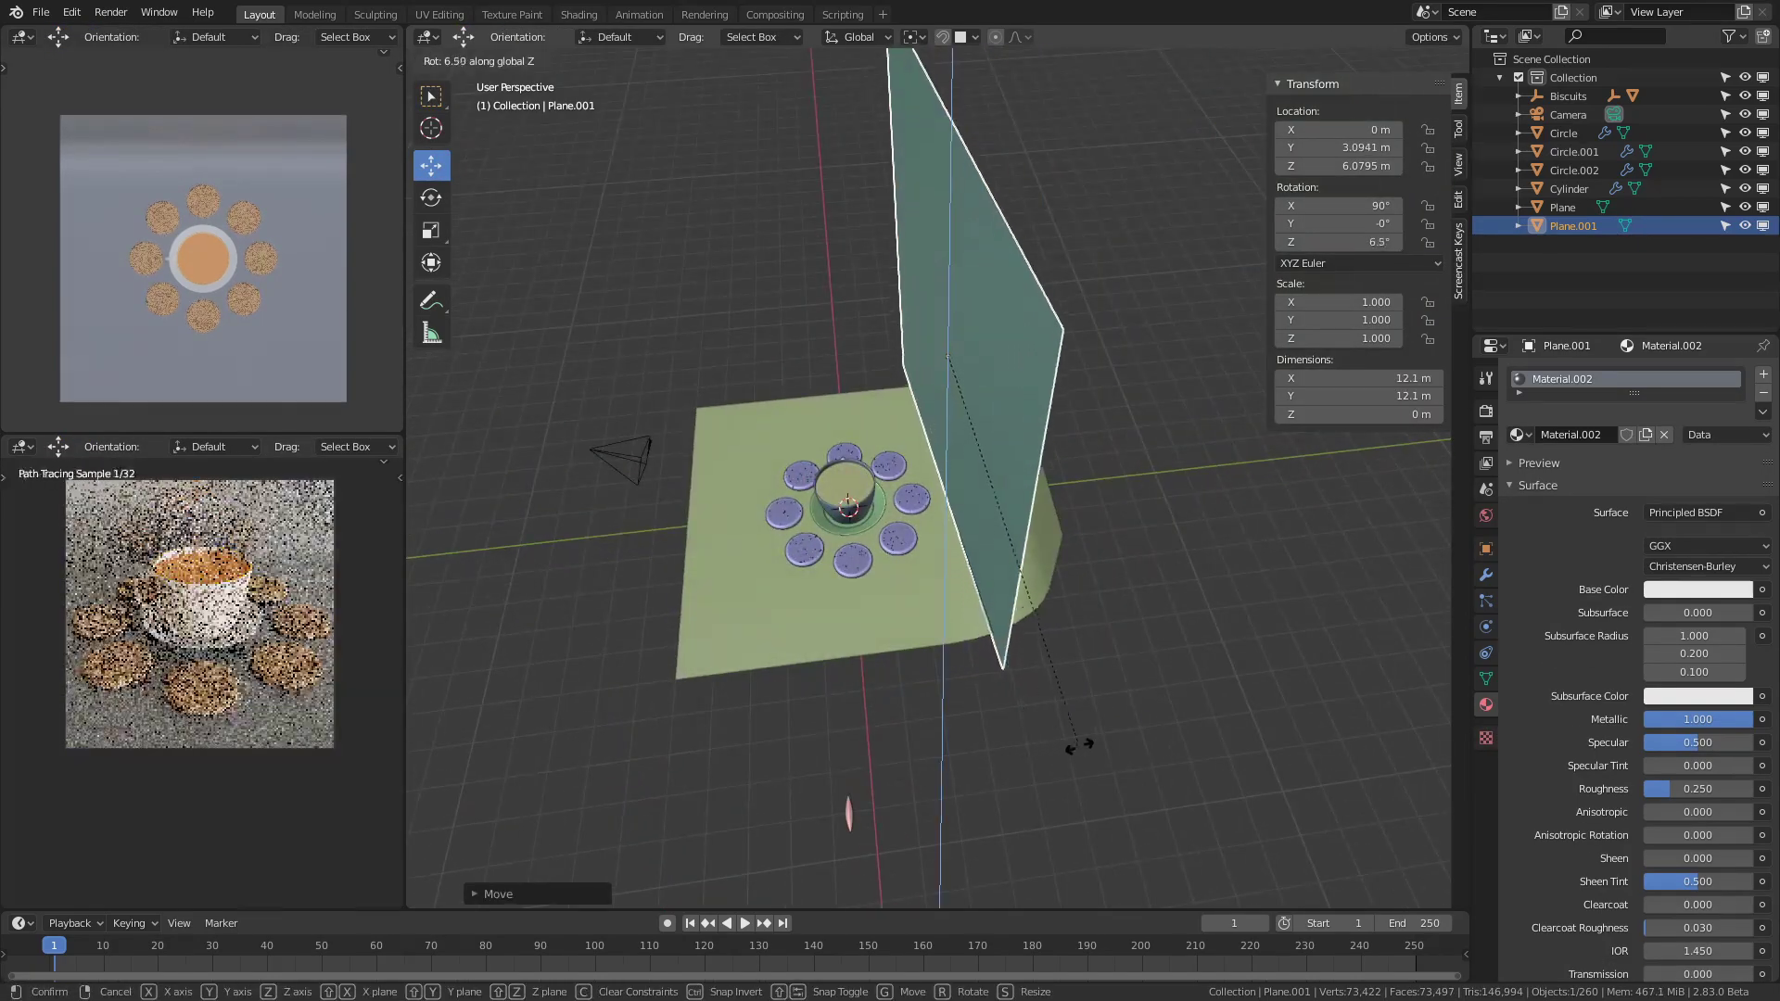
left_click(1114, 745)
Delete the curved backdrop plane beneath the cup and biscuits.
left_click(1000, 493)
key("Tab")
key("x")
left_click(1018, 475)
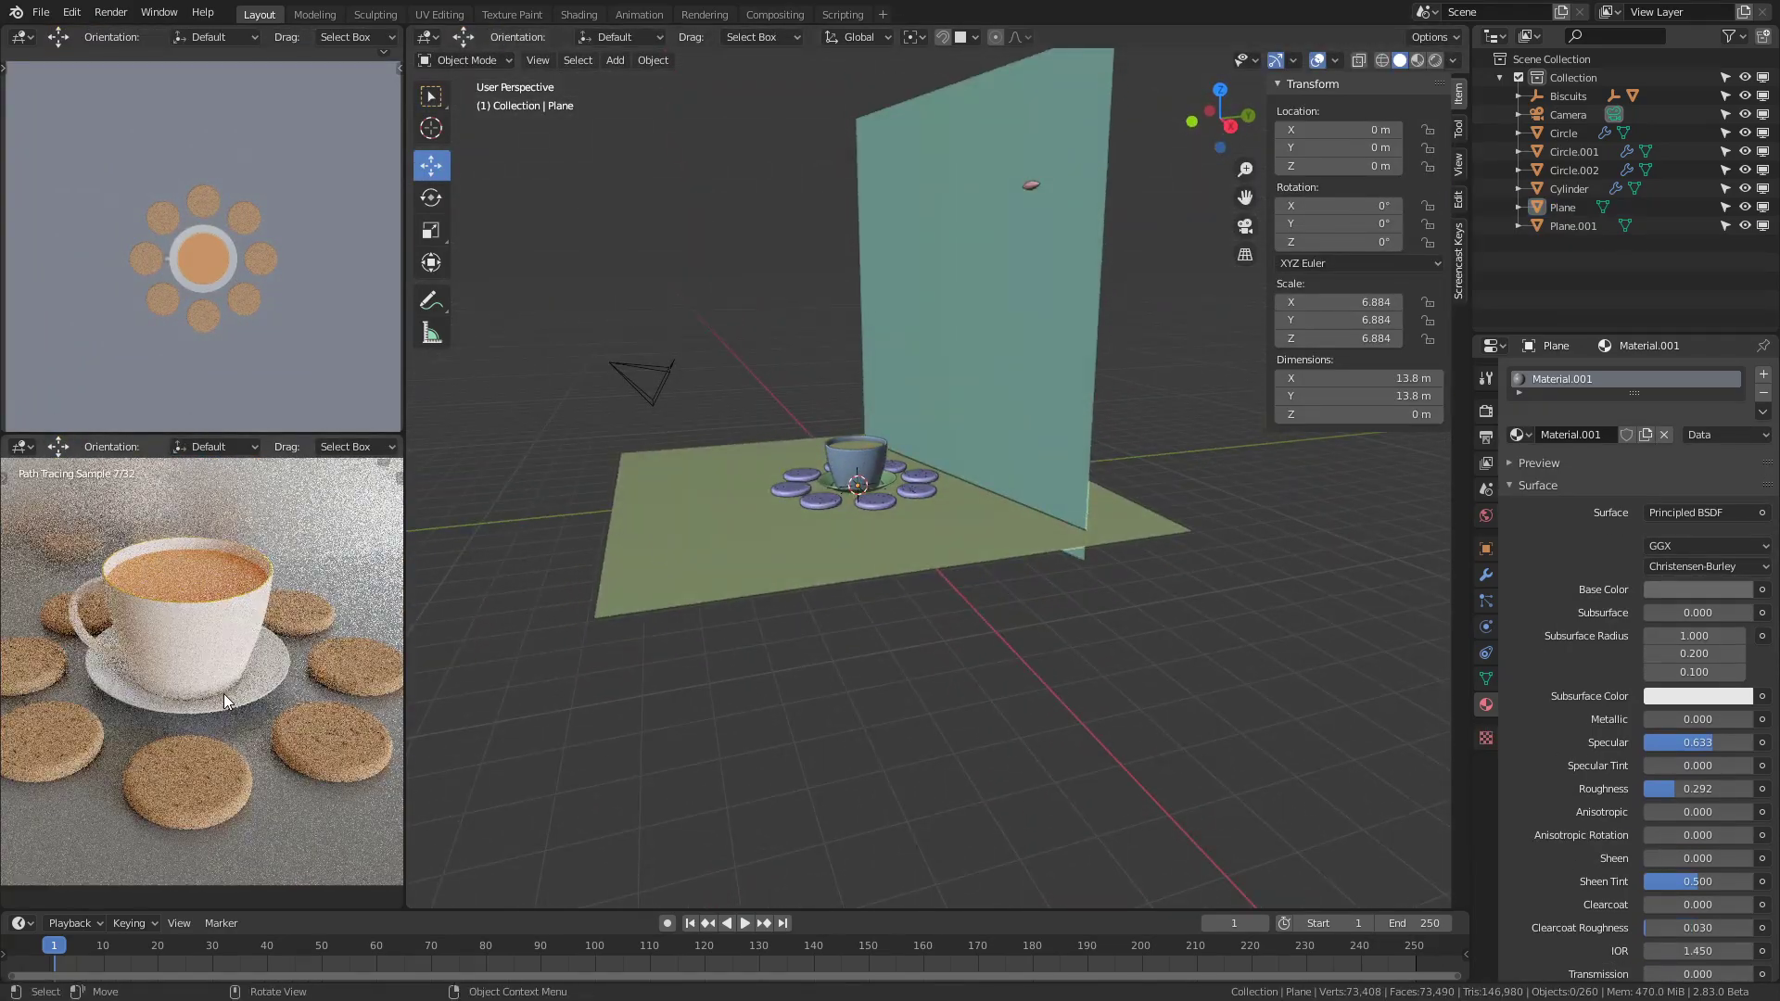
Rotate the upright plane further about global Z to 23°, working from the top view.
left_click(955, 365)
key("KP_7")
key("r")
key("z")
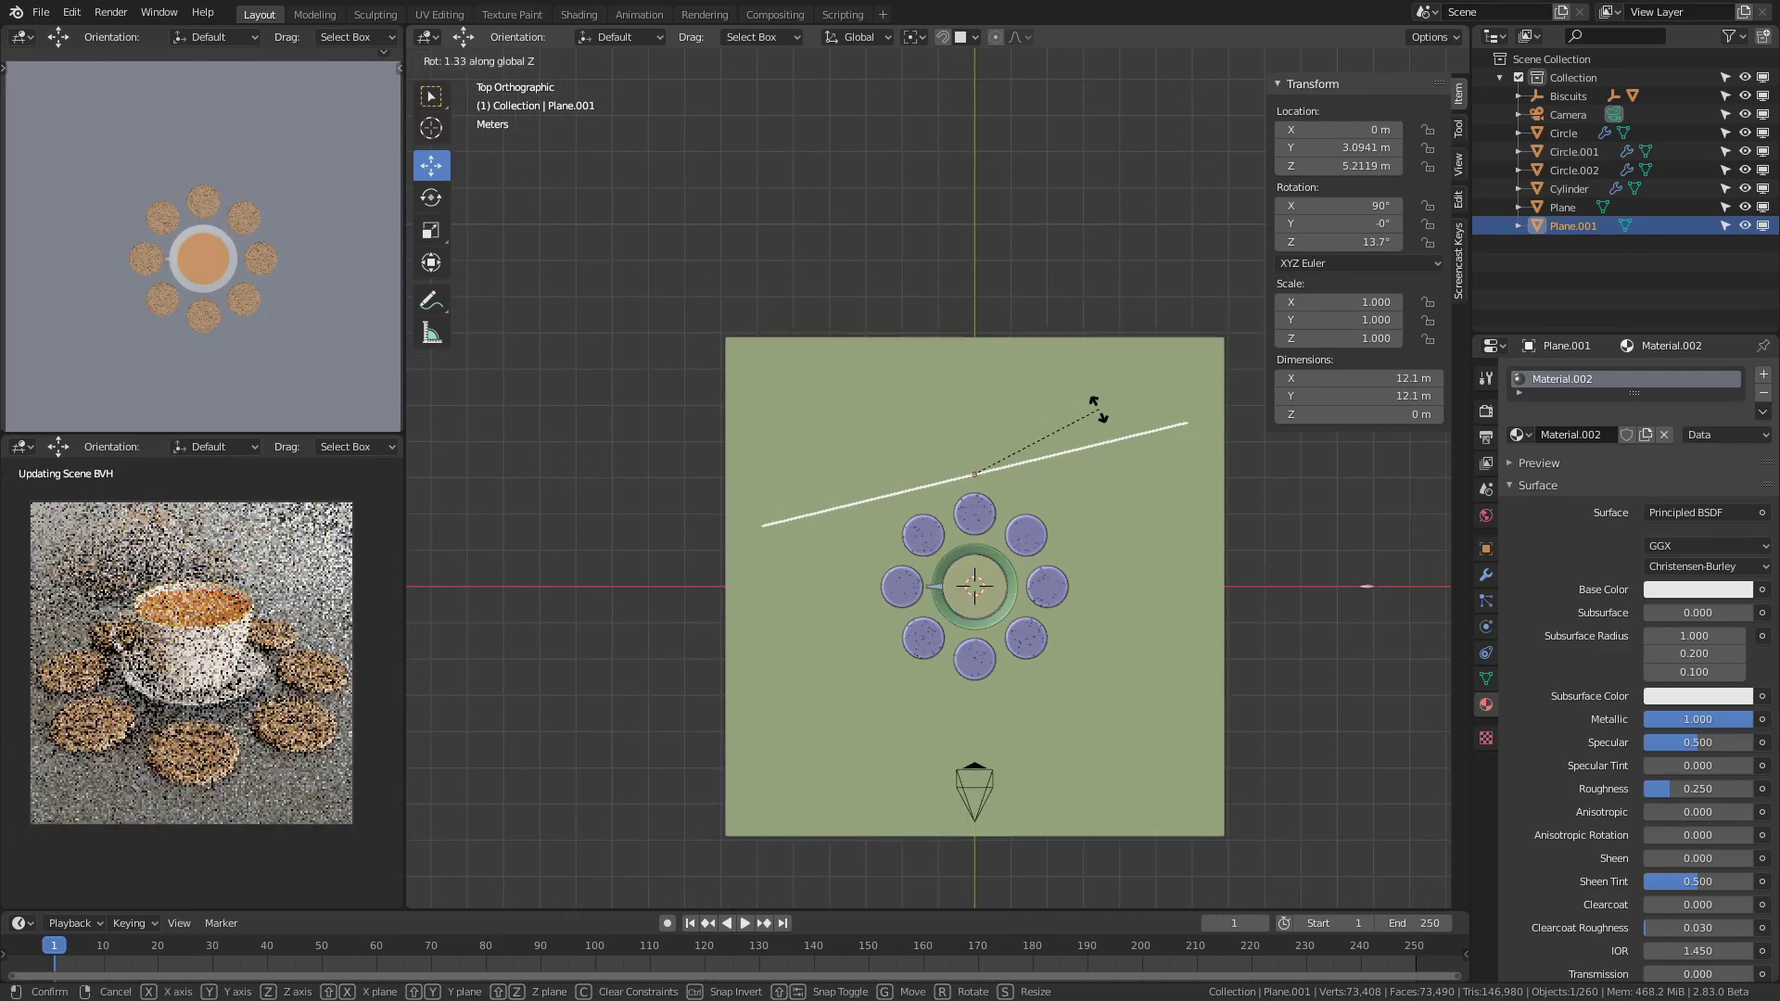
left_click(1109, 370)
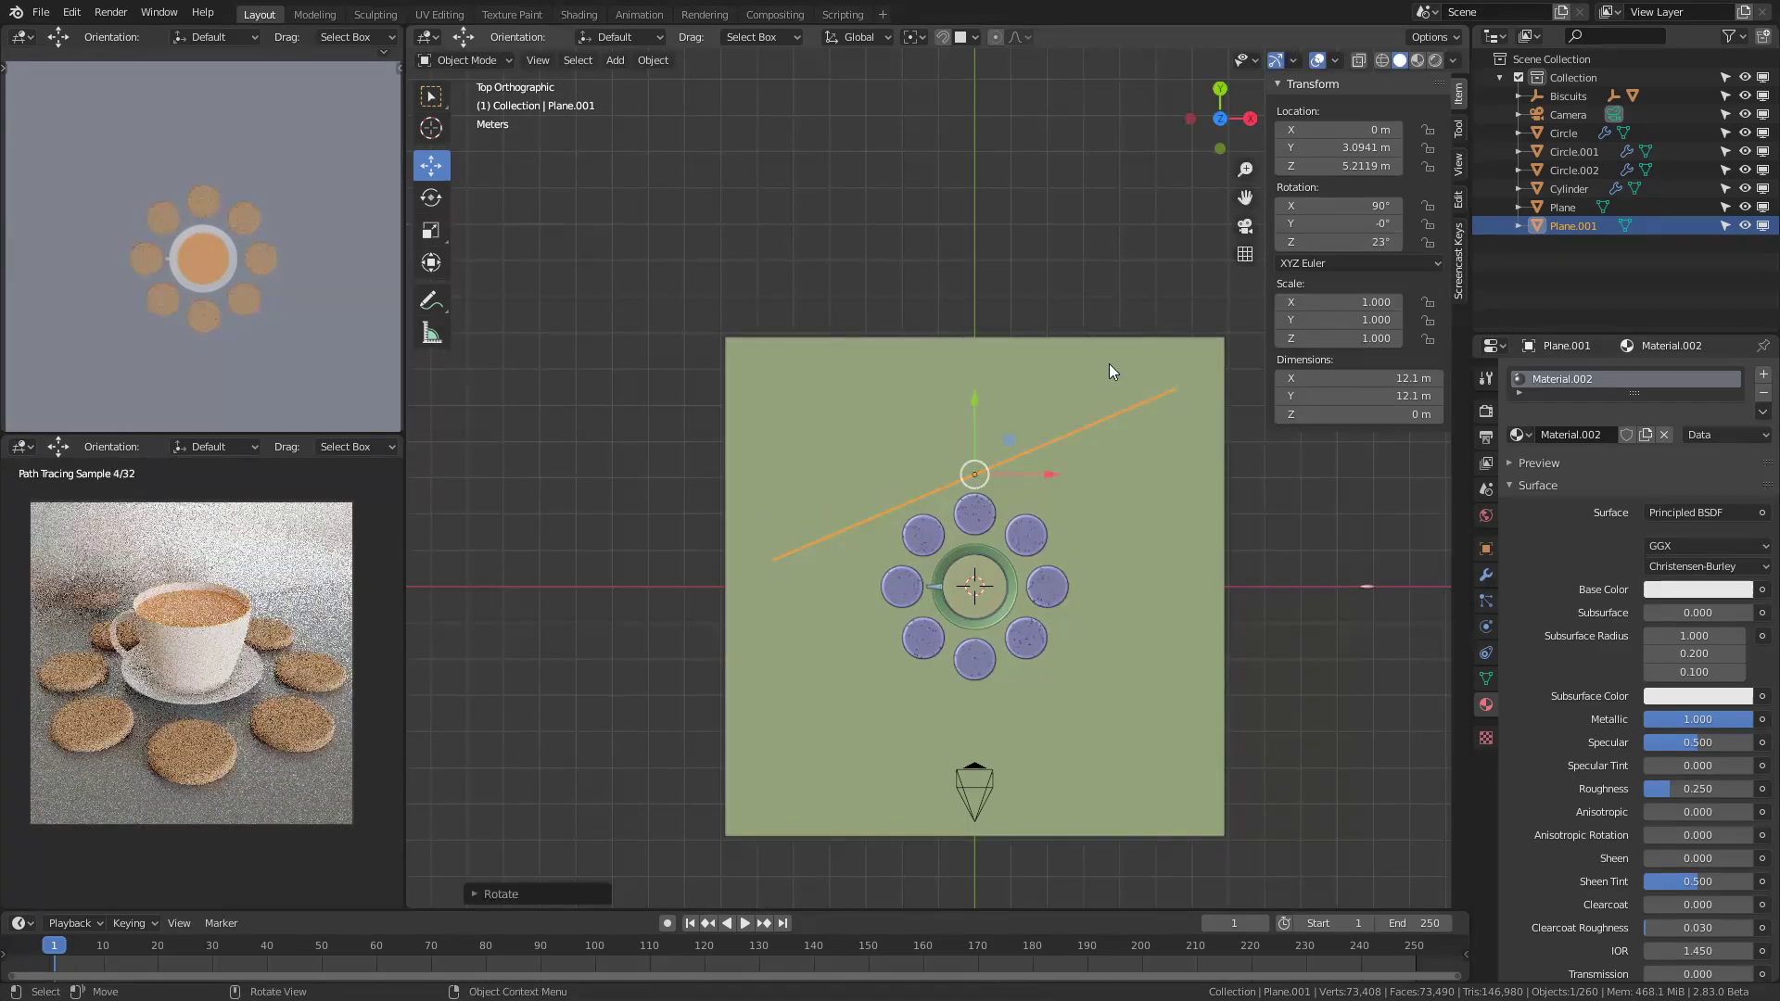
Rotate the ring of biscuits 22.5° about global Z by means of its Biscuits parent object.
scroll(974, 665, "down", 5)
scroll(961, 533, "up", 10)
left_click(913, 579)
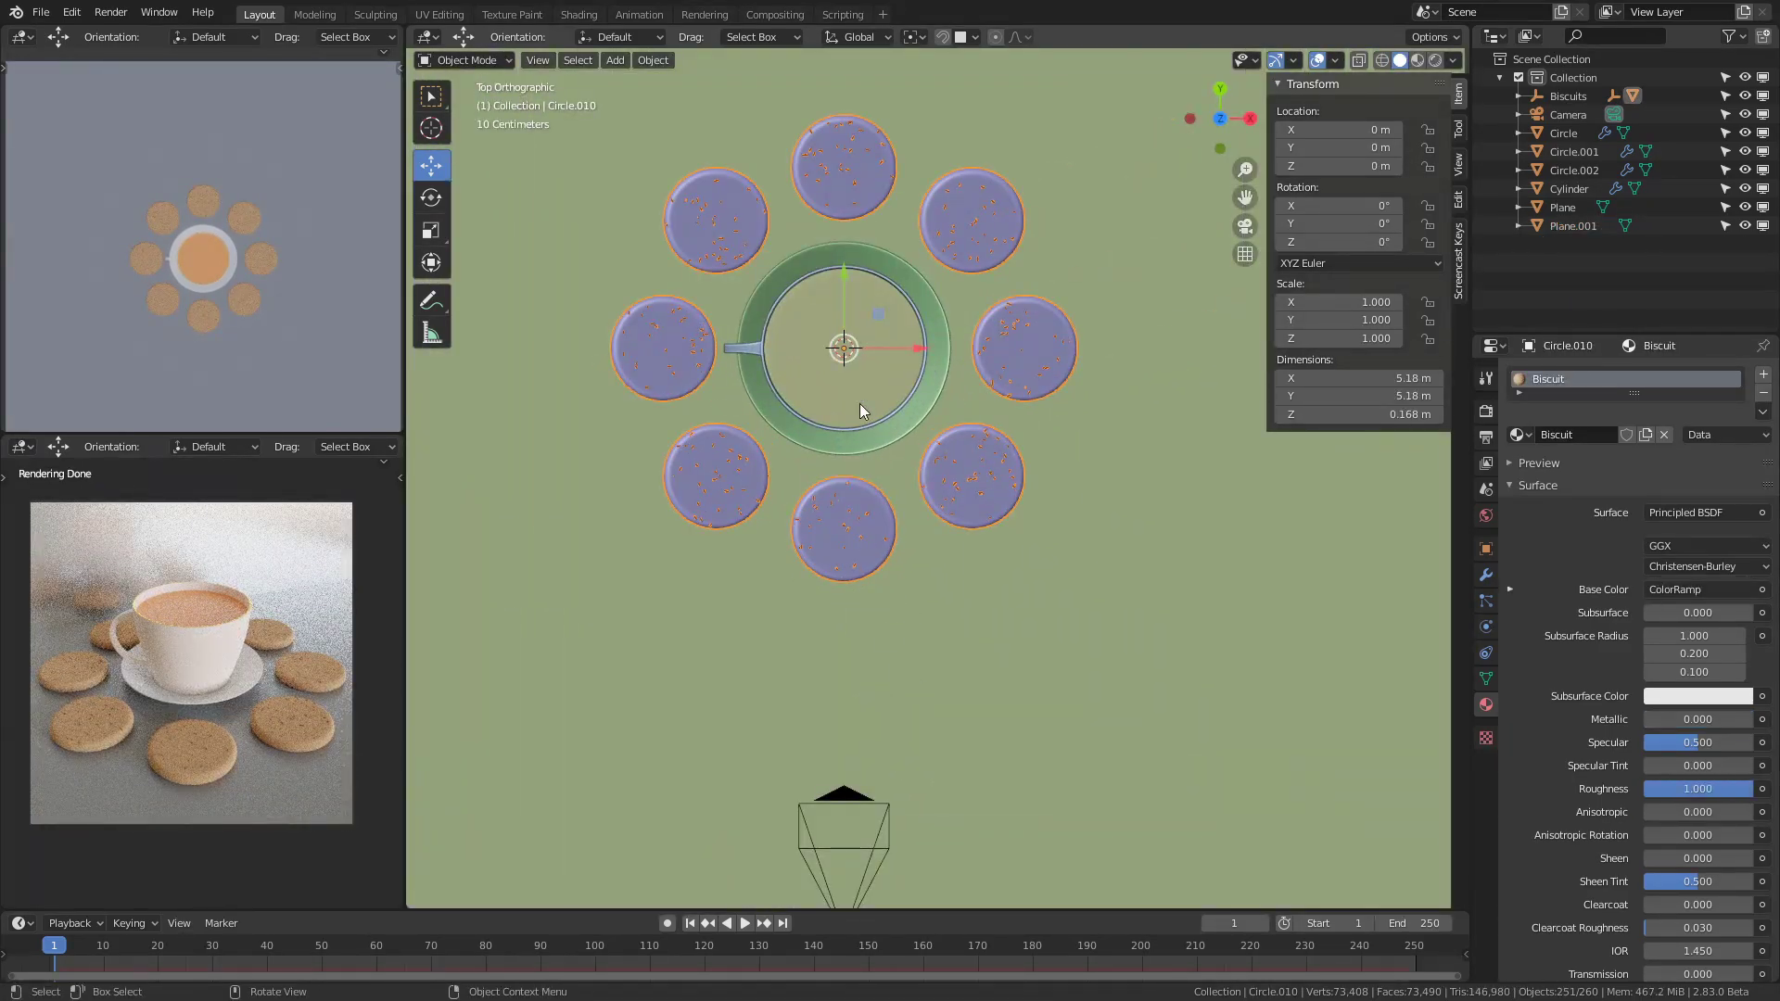
left_click(1576, 96)
type("rz")
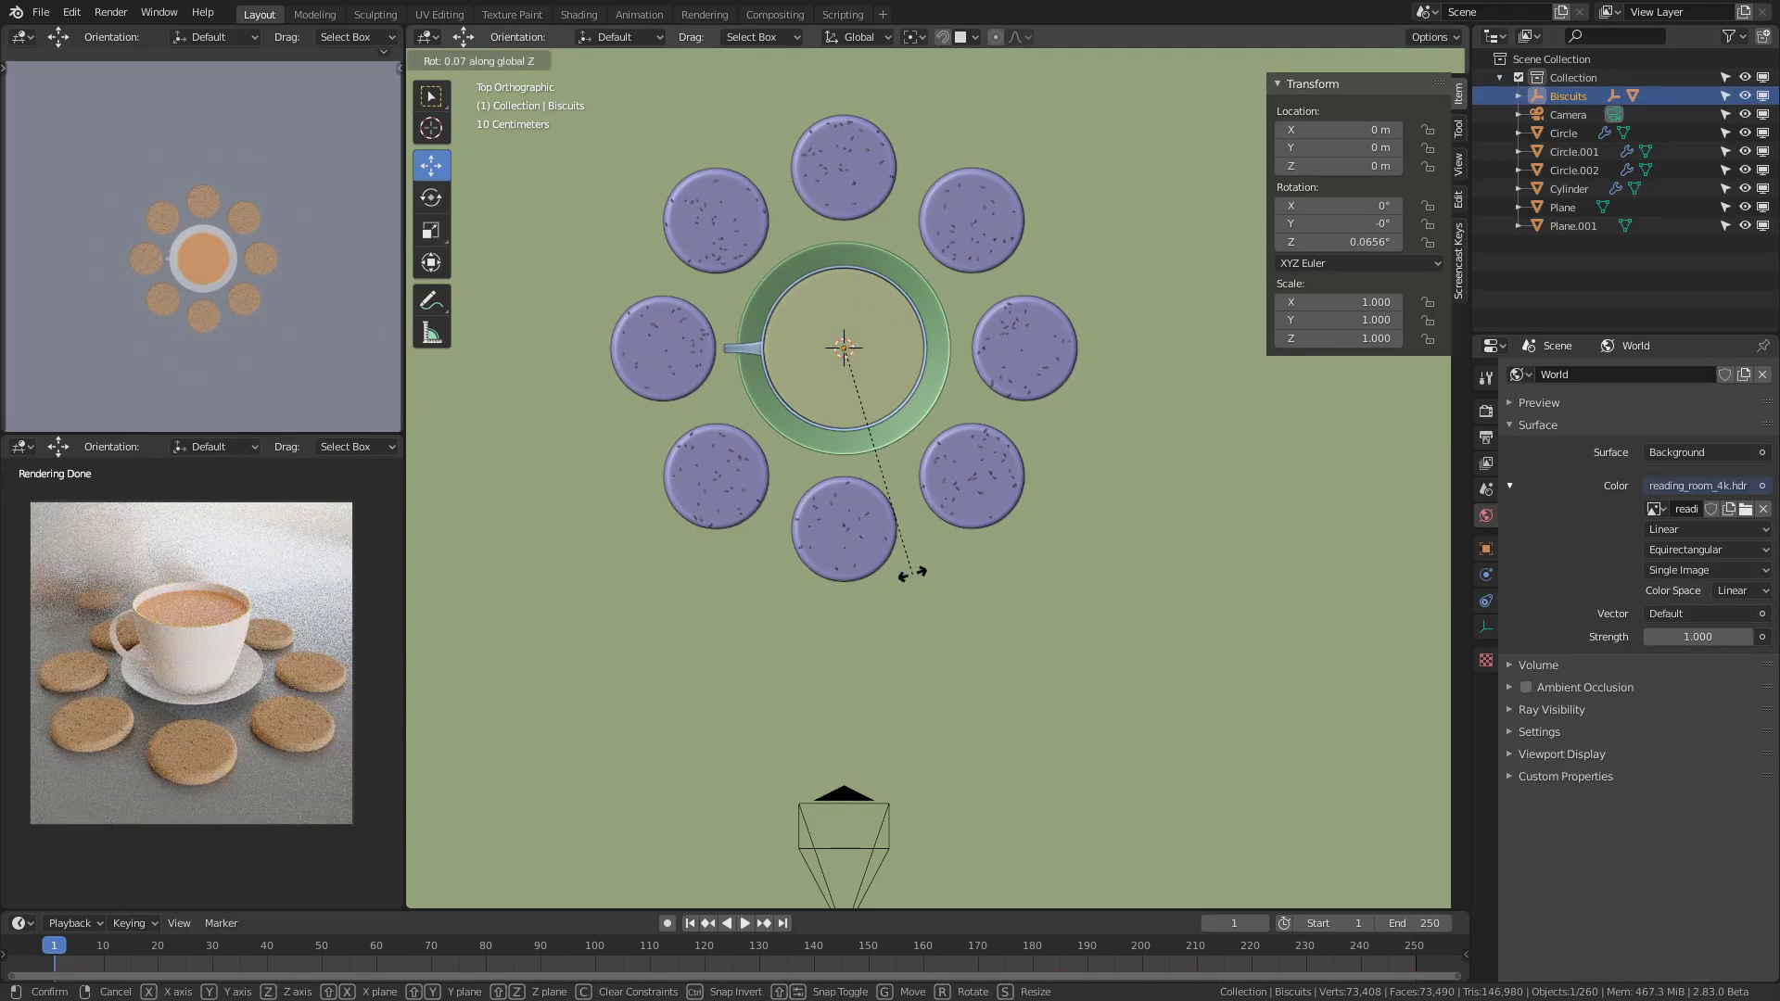
type("22.5")
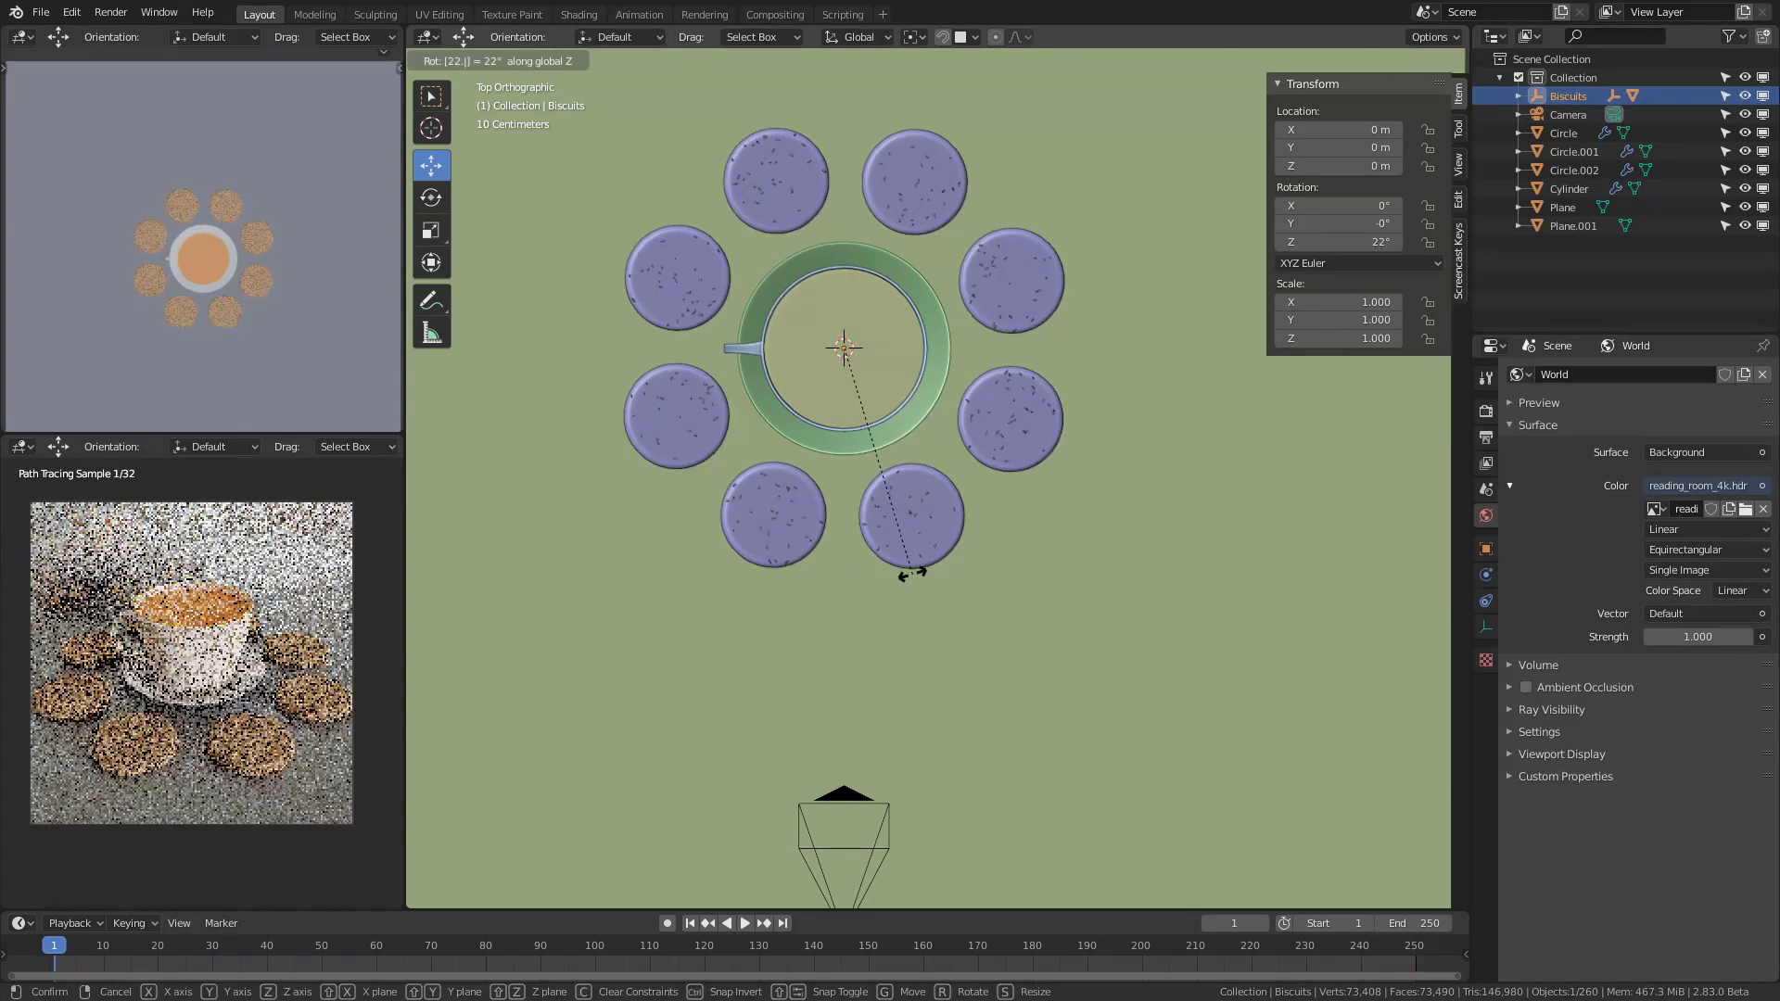
key("Return")
middle_click_drag(820, 536, 777, 392)
left_click(815, 660)
middle_click_drag(816, 660, 777, 660)
scroll(102, 673, "up", 4)
middle_click_drag(120, 660, 149, 620)
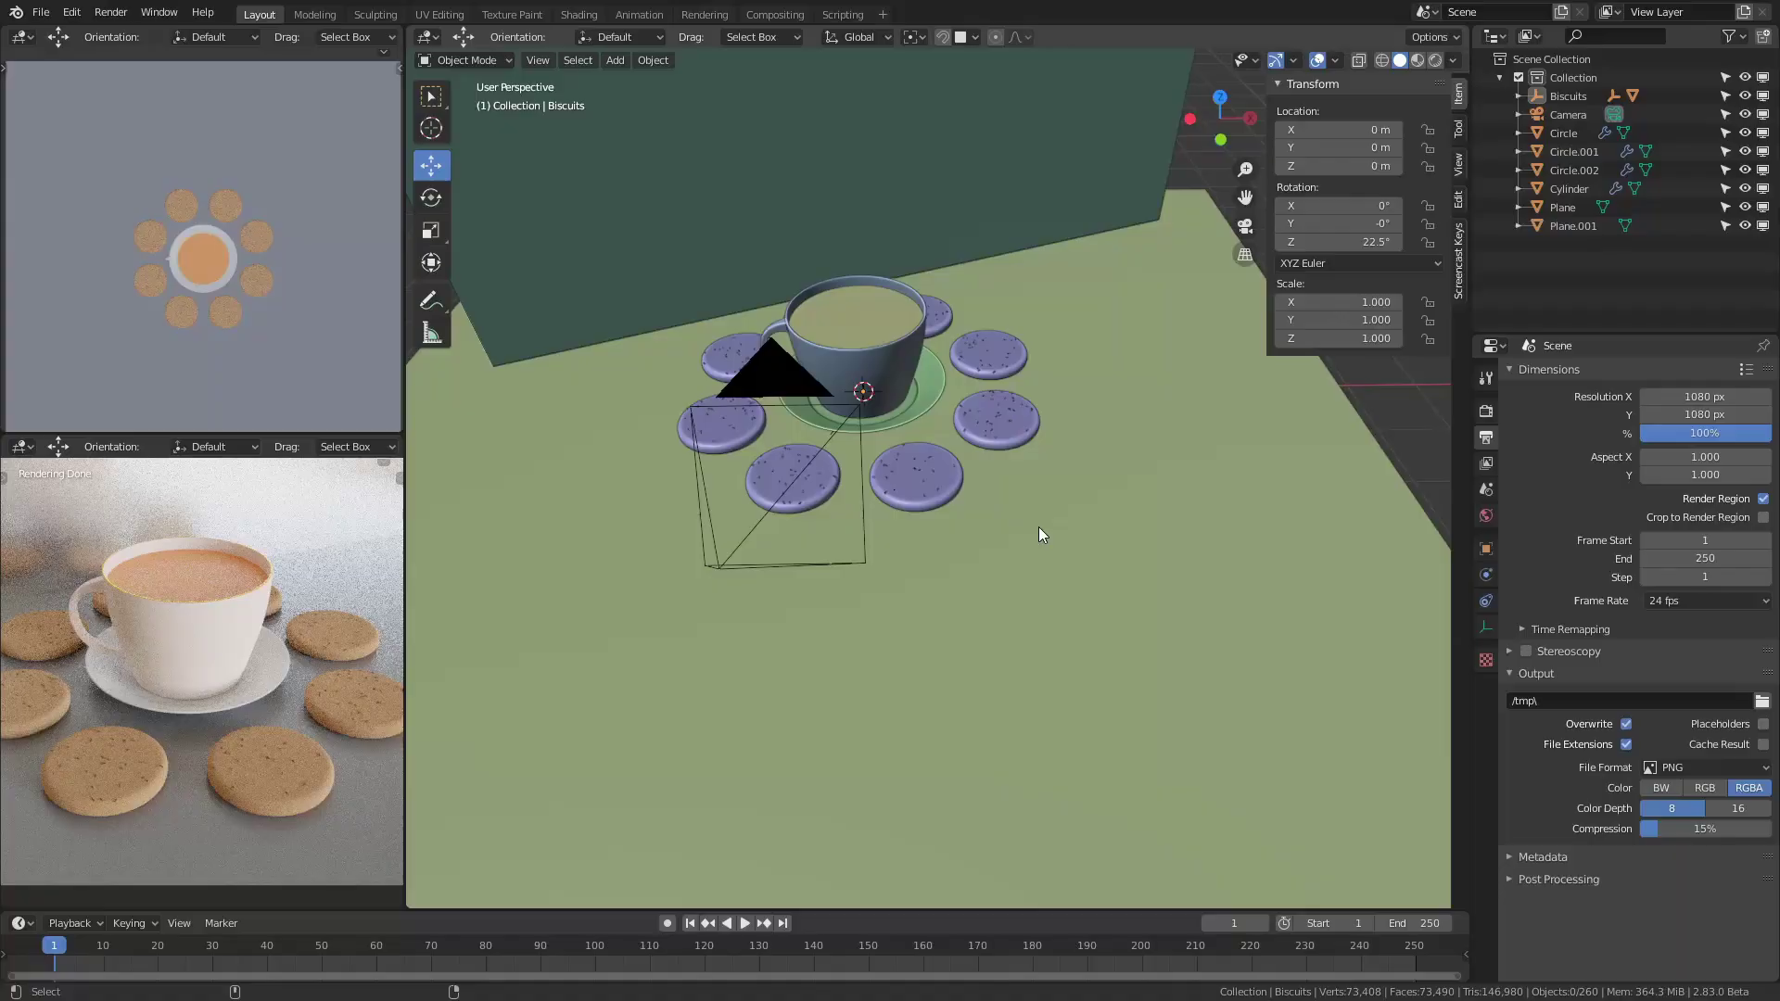
Add a plane under the cup, scale it up to extend beneath the biscuit ring and rotate it in the top view.
key("shift+a")
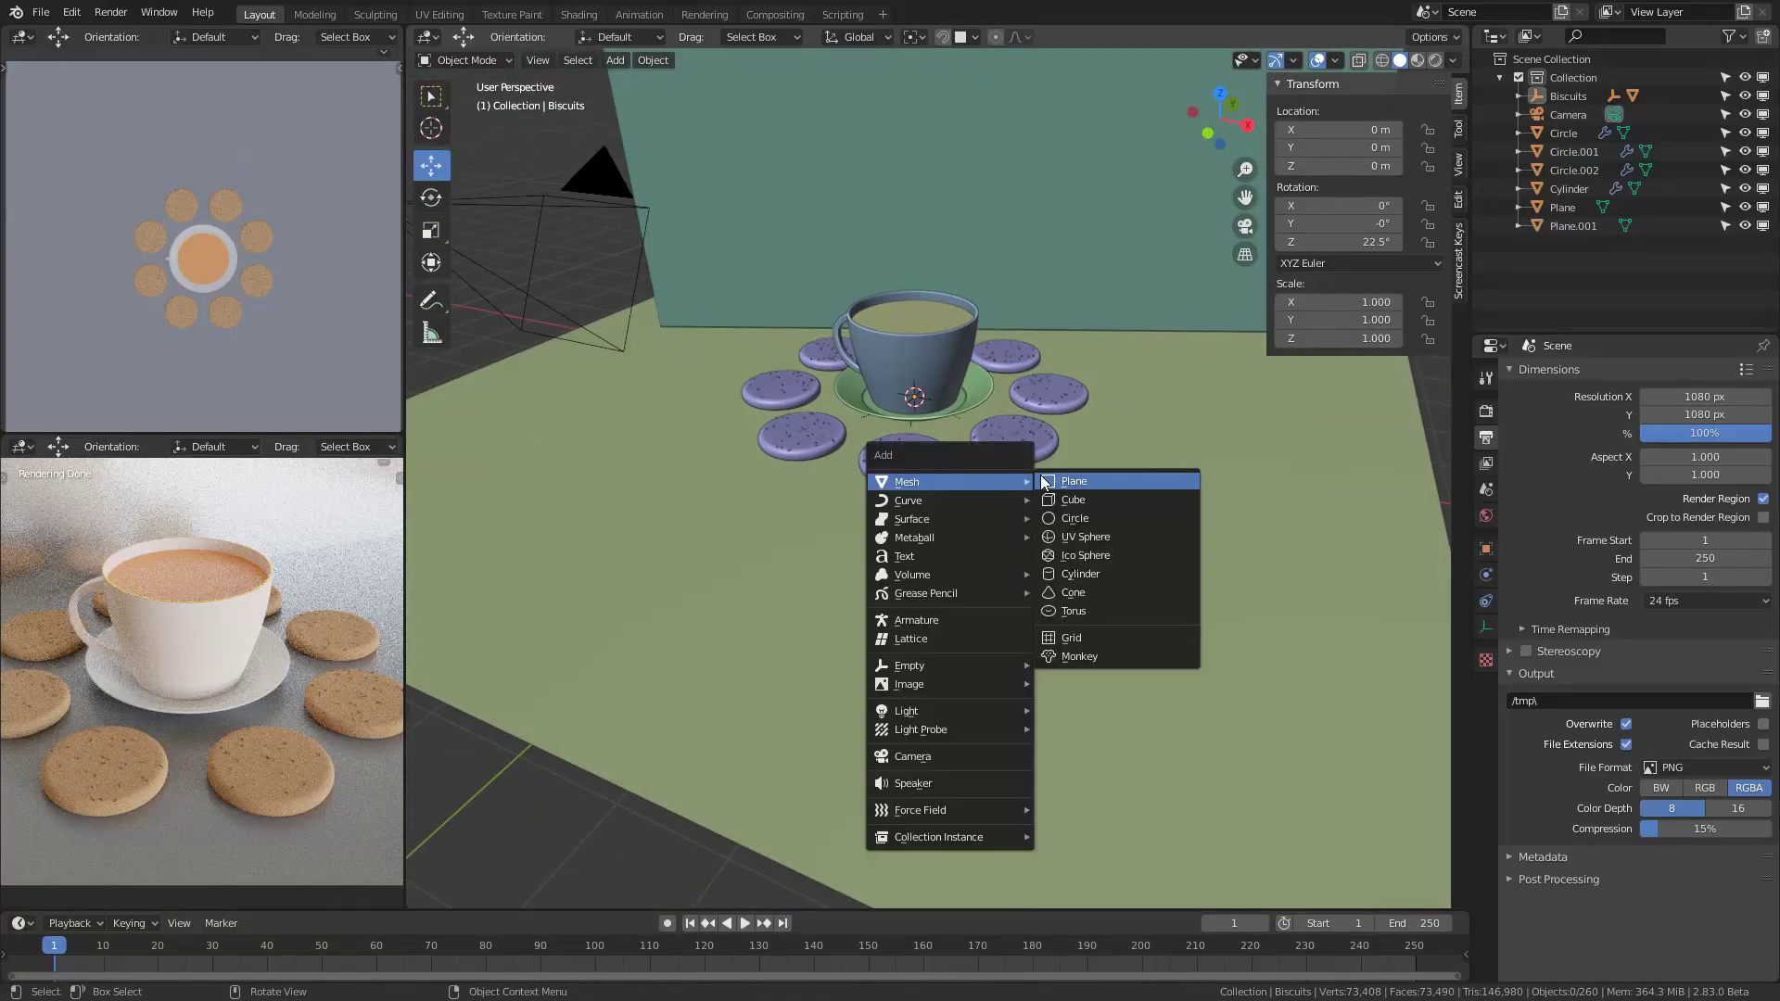
left_click(1073, 481)
key("s")
left_click(1296, 727)
key("KP_7")
key("r")
left_click(915, 505)
middle_click_drag(872, 519, 871, 427)
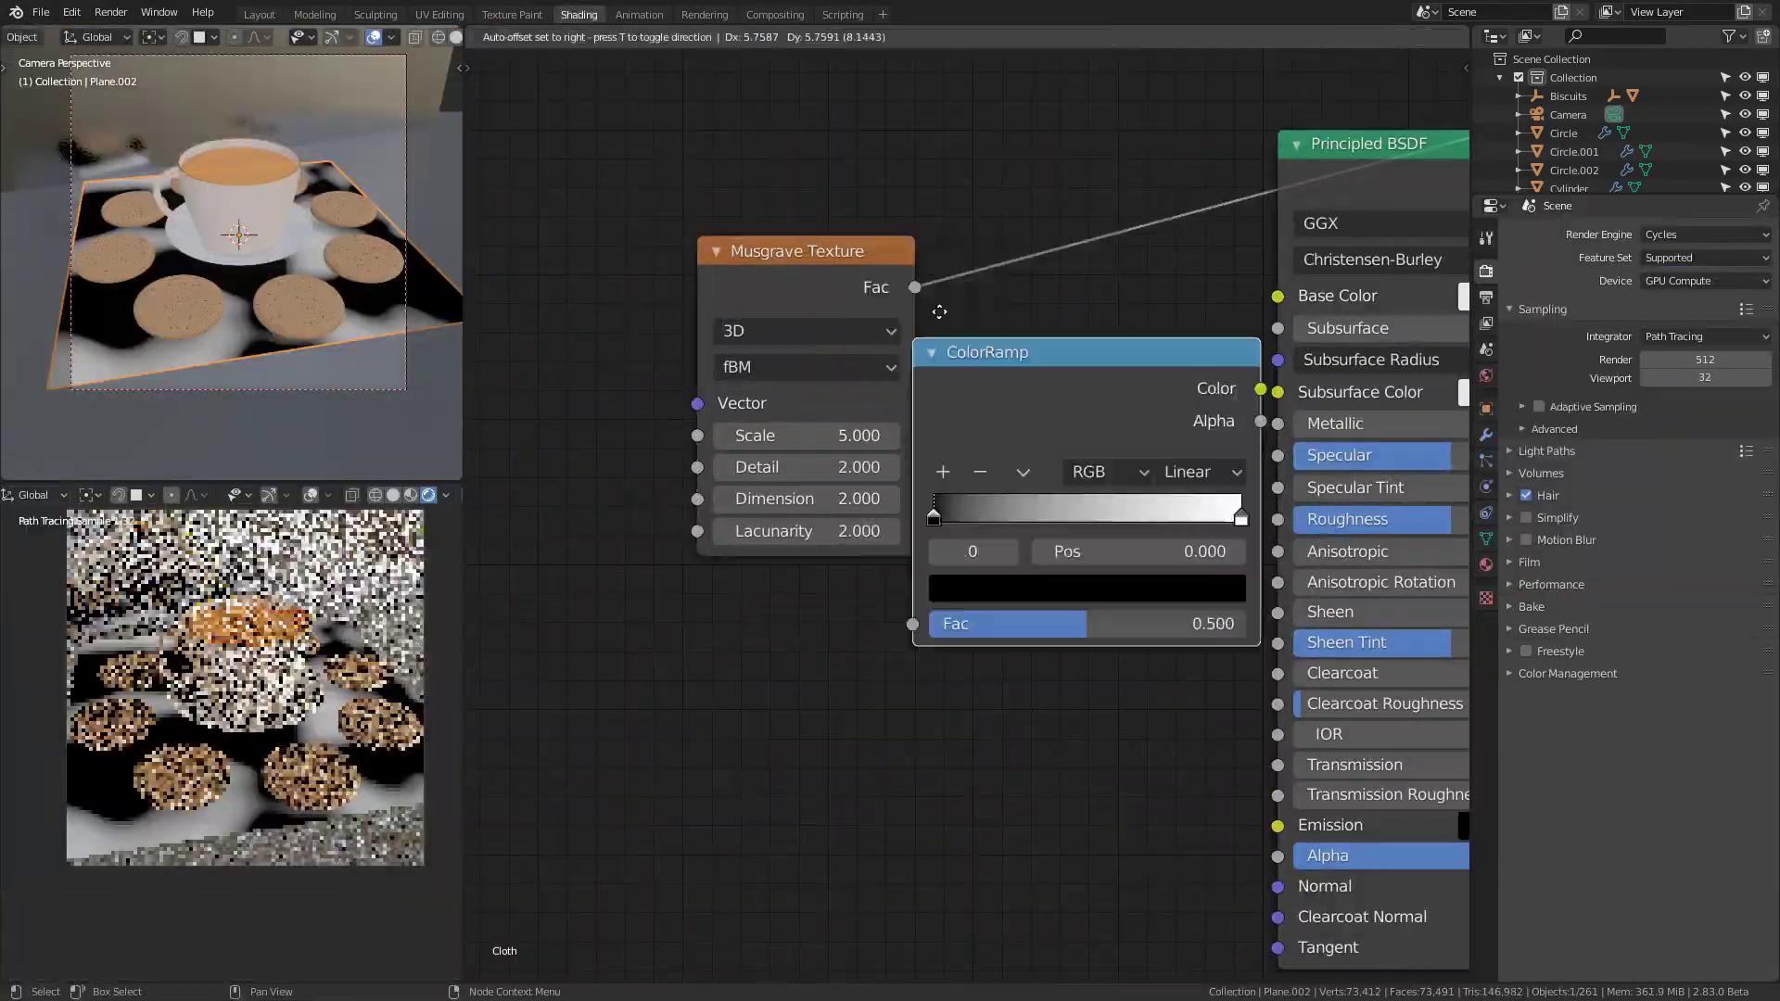
Feed a Noise Texture's factor into the Musgrave Texture's vector, with noise scale 7.2 and detail 16.
left_click_drag(762, 447, 807, 444)
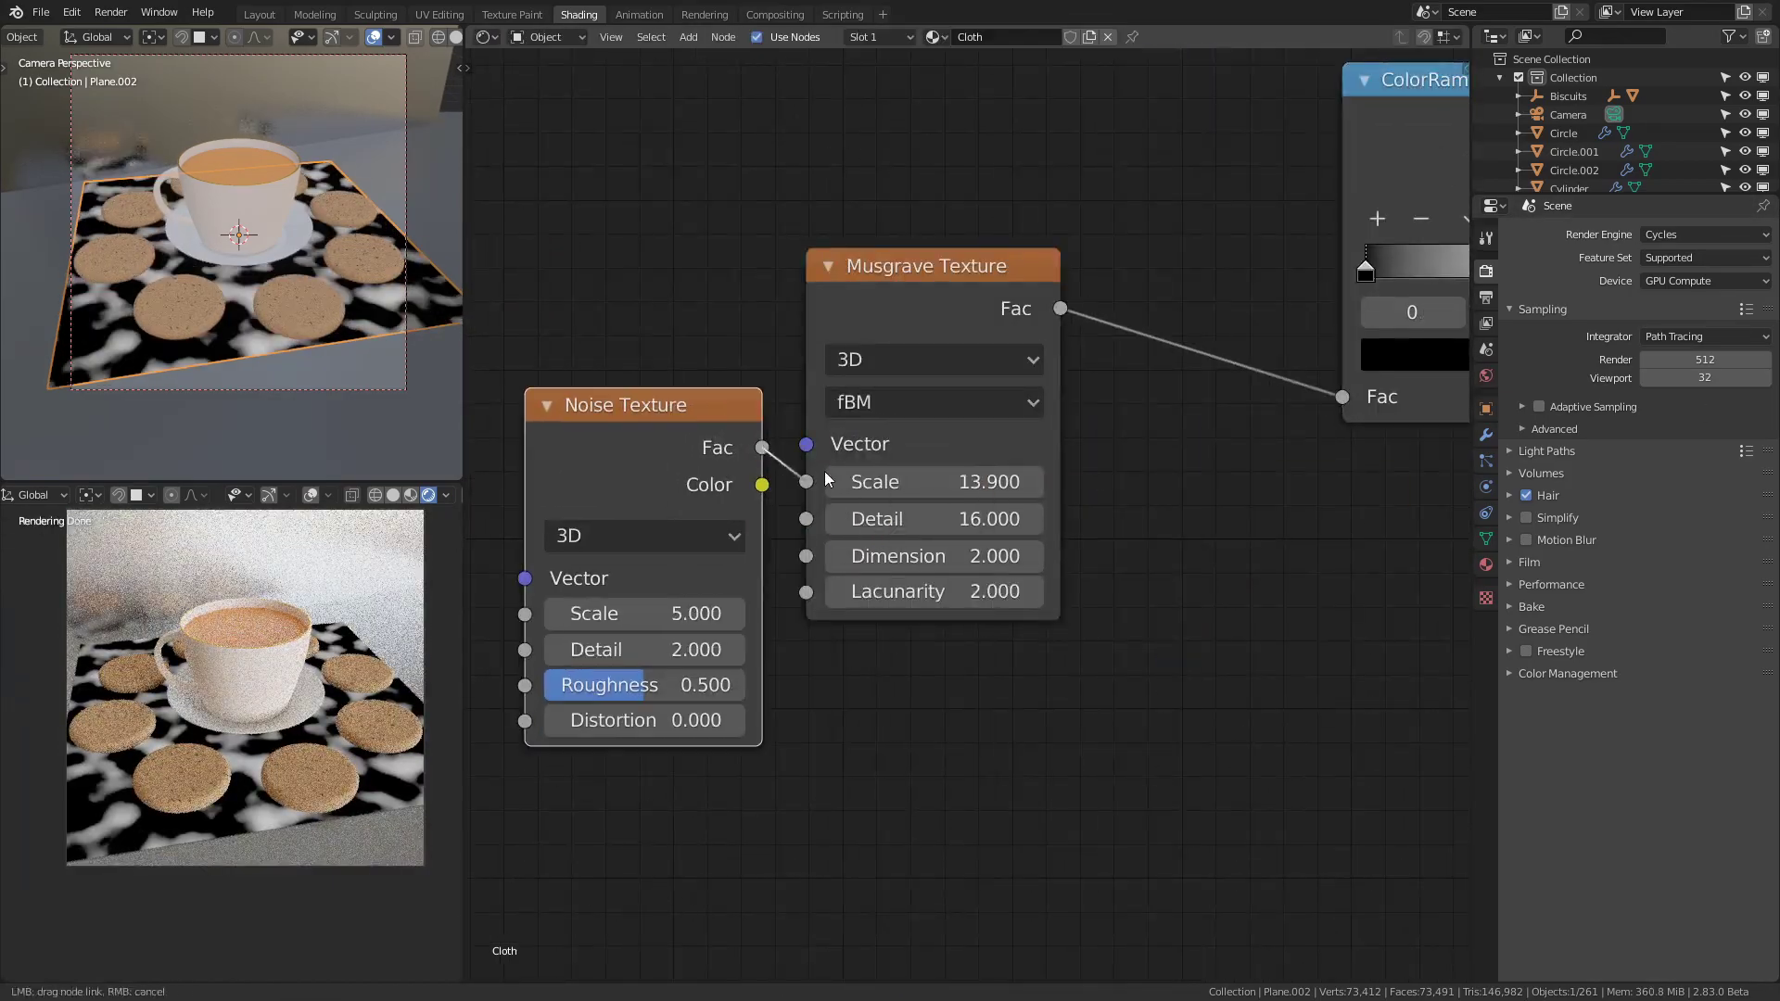
middle_click_drag(701, 598, 953, 491)
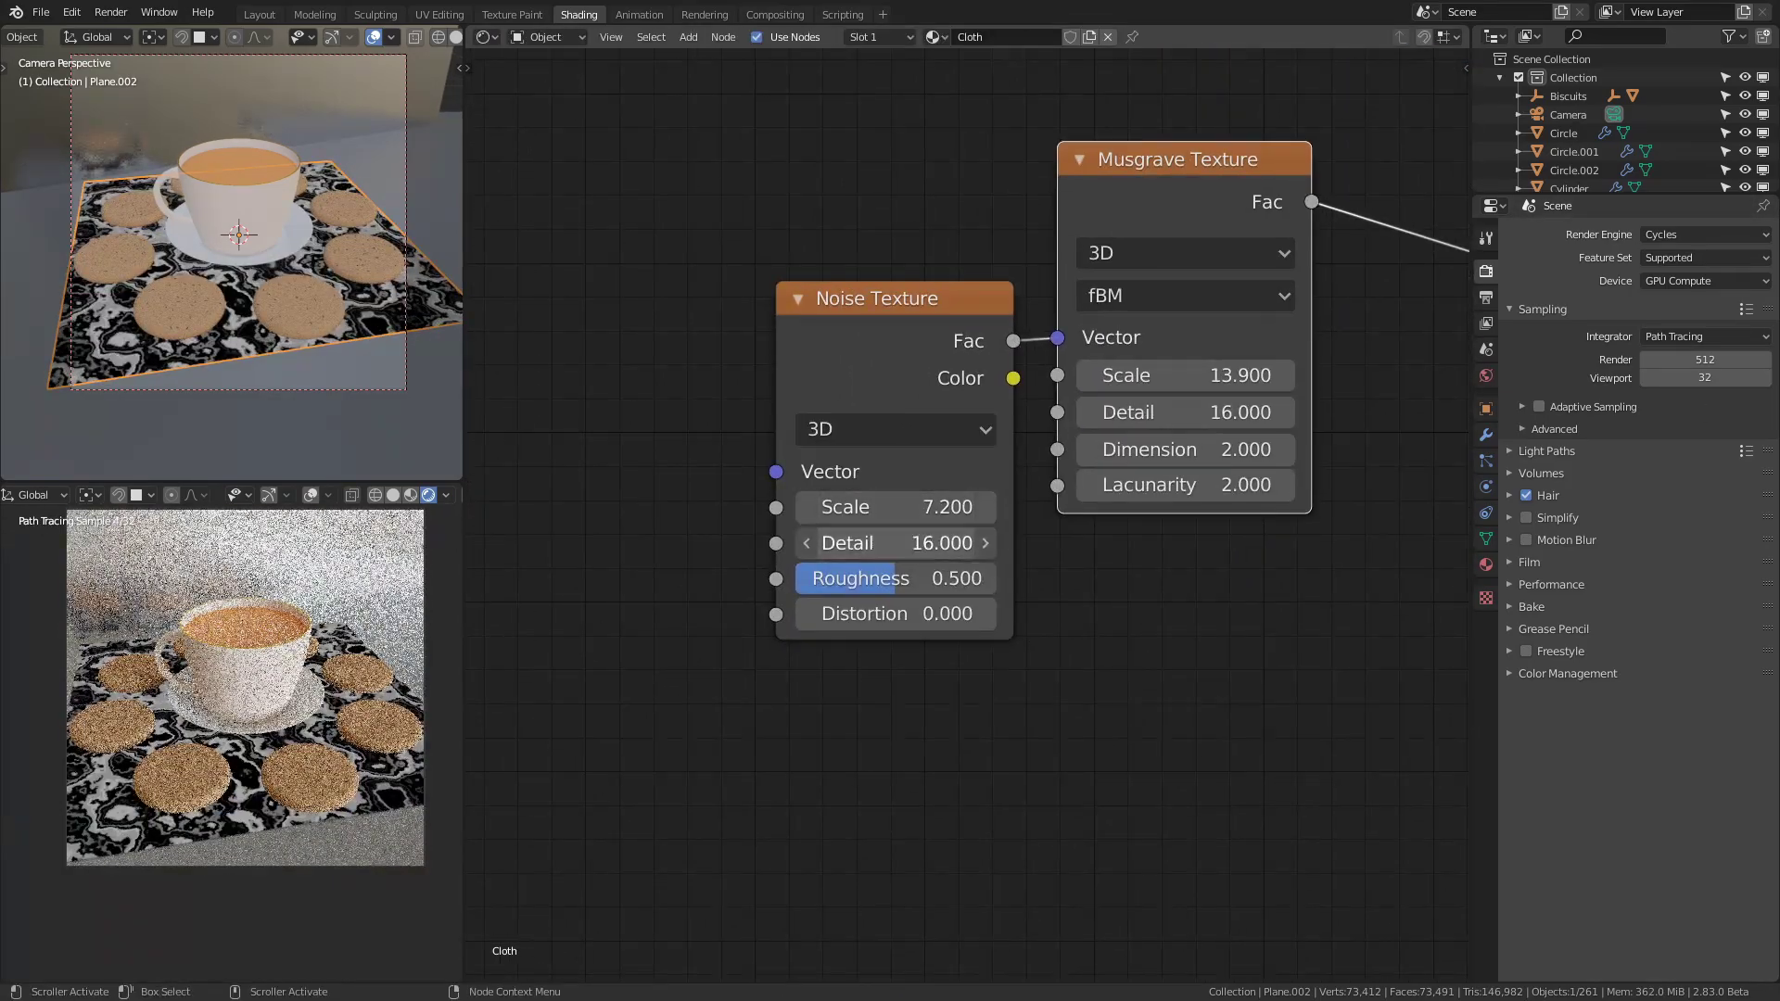
middle_click_drag(809, 345, 994, 323)
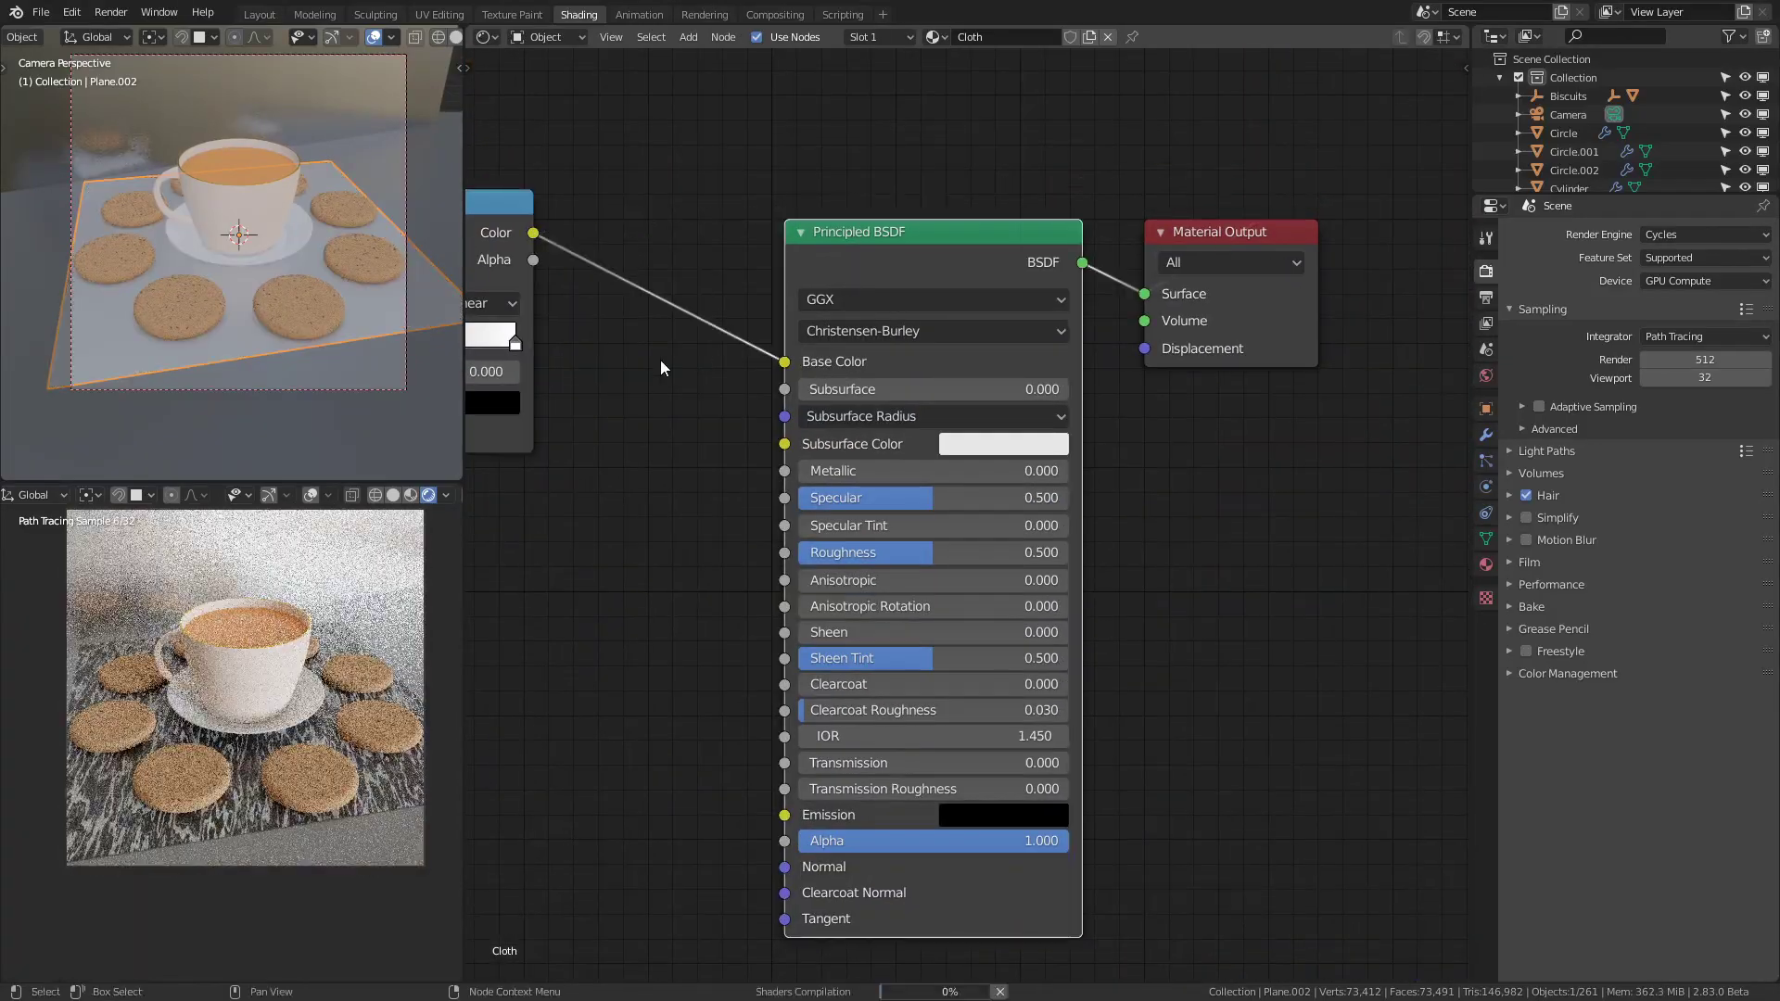
Add another ColorRamp fed by the cloth's first ramp and make it run from light grey to black.
middle_click_drag(1121, 526, 1422, 523)
key("q")
left_click(637, 481)
left_click(742, 99)
left_click(861, 312)
left_click(802, 545)
mouse_move(825, 583)
left_mouse_down()
mouse_move(845, 583)
mouse_move(826, 583)
left_mouse_up()
key("ctrl+v")
left_click_drag(916, 401, 856, 415)
left_click(1021, 251)
left_click(985, 311)
left_click_drag(970, 389, 969, 520)
Drive the cloth shader's roughness with the ColorRamp's colour output and undo the last small adjustment.
middle_click_drag(641, 631, 776, 543)
left_click_drag(729, 183, 1256, 448)
scroll(371, 667, "up", 5)
middle_click_drag(775, 616, 867, 633)
left_click_drag(543, 308, 559, 309)
key("ctrl+z")
Duplicate the ColorRamp, set the copy to Constant interpolation, feed it from the first ramp and flip its colours.
key("shift+d")
left_click(1015, 460)
left_click(1189, 432)
left_click(1187, 527)
left_click_drag(1067, 371, 1066, 339)
left_click(1035, 402)
left_click(1055, 432)
middle_click_drag(949, 458, 1154, 581)
left_click_drag(746, 431, 869, 436)
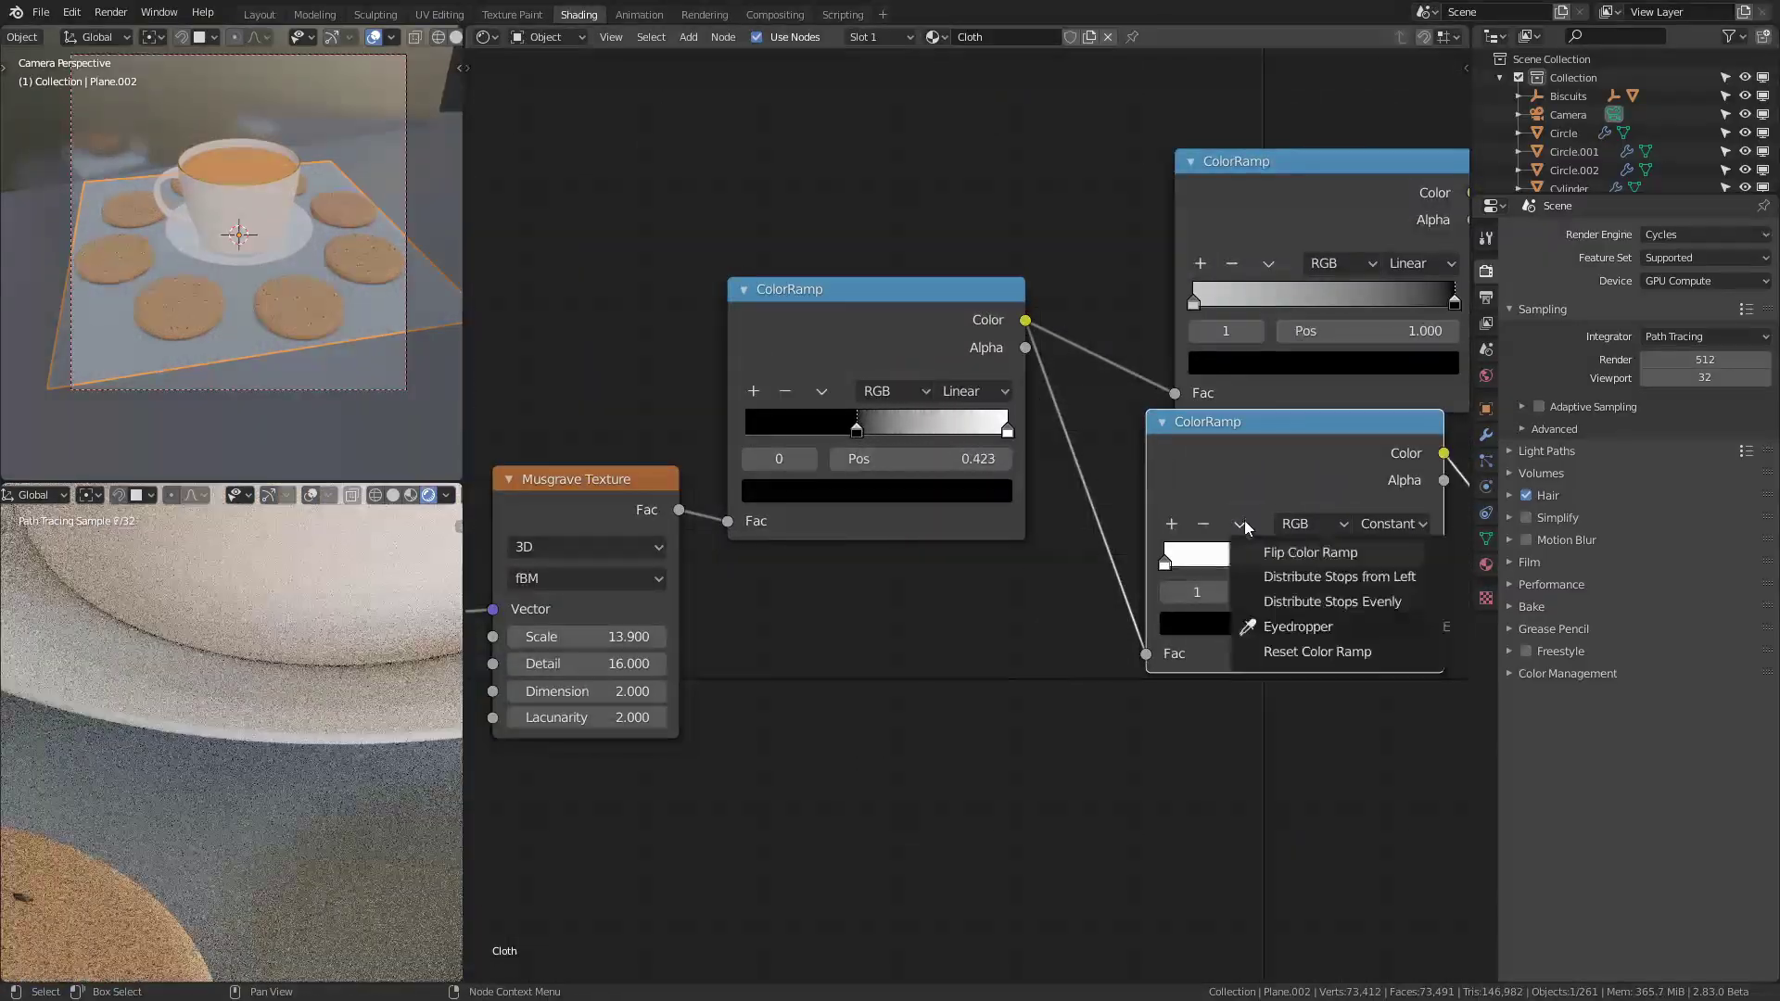
middle_click_drag(1244, 526, 1062, 543)
scroll(232, 733, "down", 4)
left_click(1091, 281)
left_click(1126, 307)
Shift a ColorRamp stop and raise the cloth shader's metallic value to 1.000.
scroll(834, 389, "up", 4)
middle_click_drag(660, 428, 906, 371)
left_click_drag(810, 355, 684, 355)
middle_click_drag(1271, 646, 614, 576)
left_click_drag(649, 472, 960, 483)
Cut a small notch out of the cloth's corner nearest the camera by deleting vertices of its mesh.
right_click(1053, 509)
left_click_drag(788, 484, 648, 461)
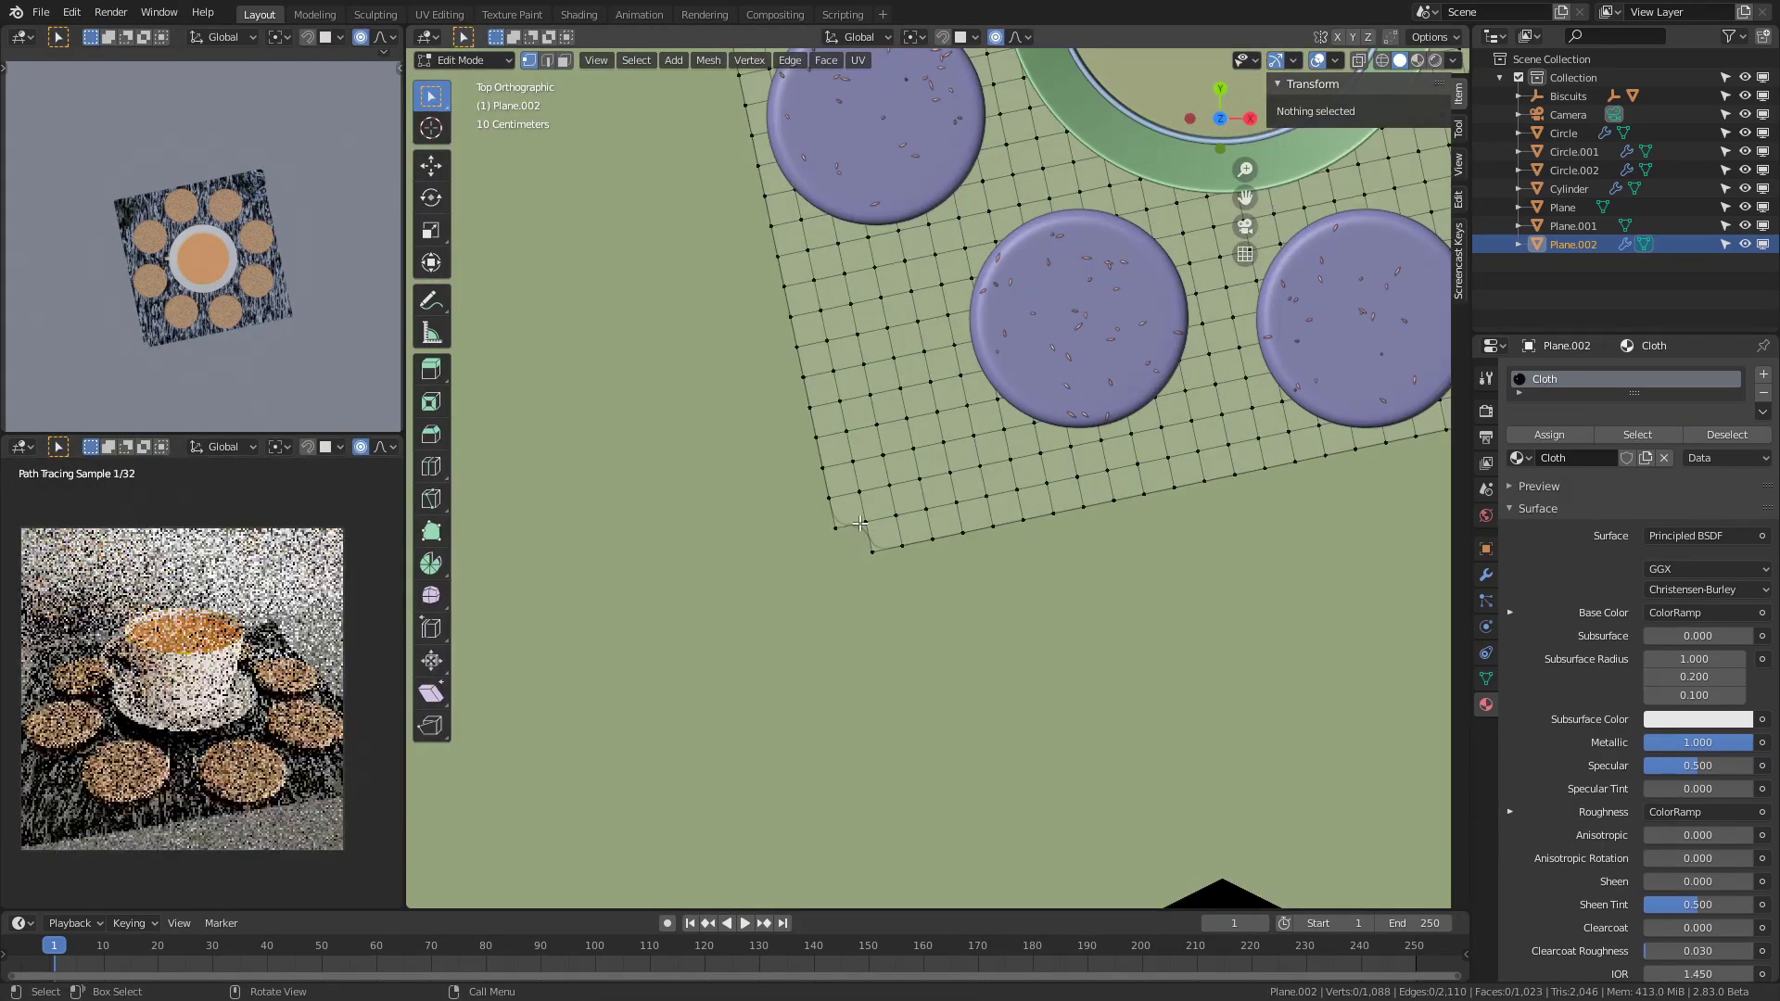
key("x")
left_click_drag(830, 487, 1000, 506)
left_click(815, 476)
scroll(888, 515, "up", 3)
scroll(676, 437, "up", 4)
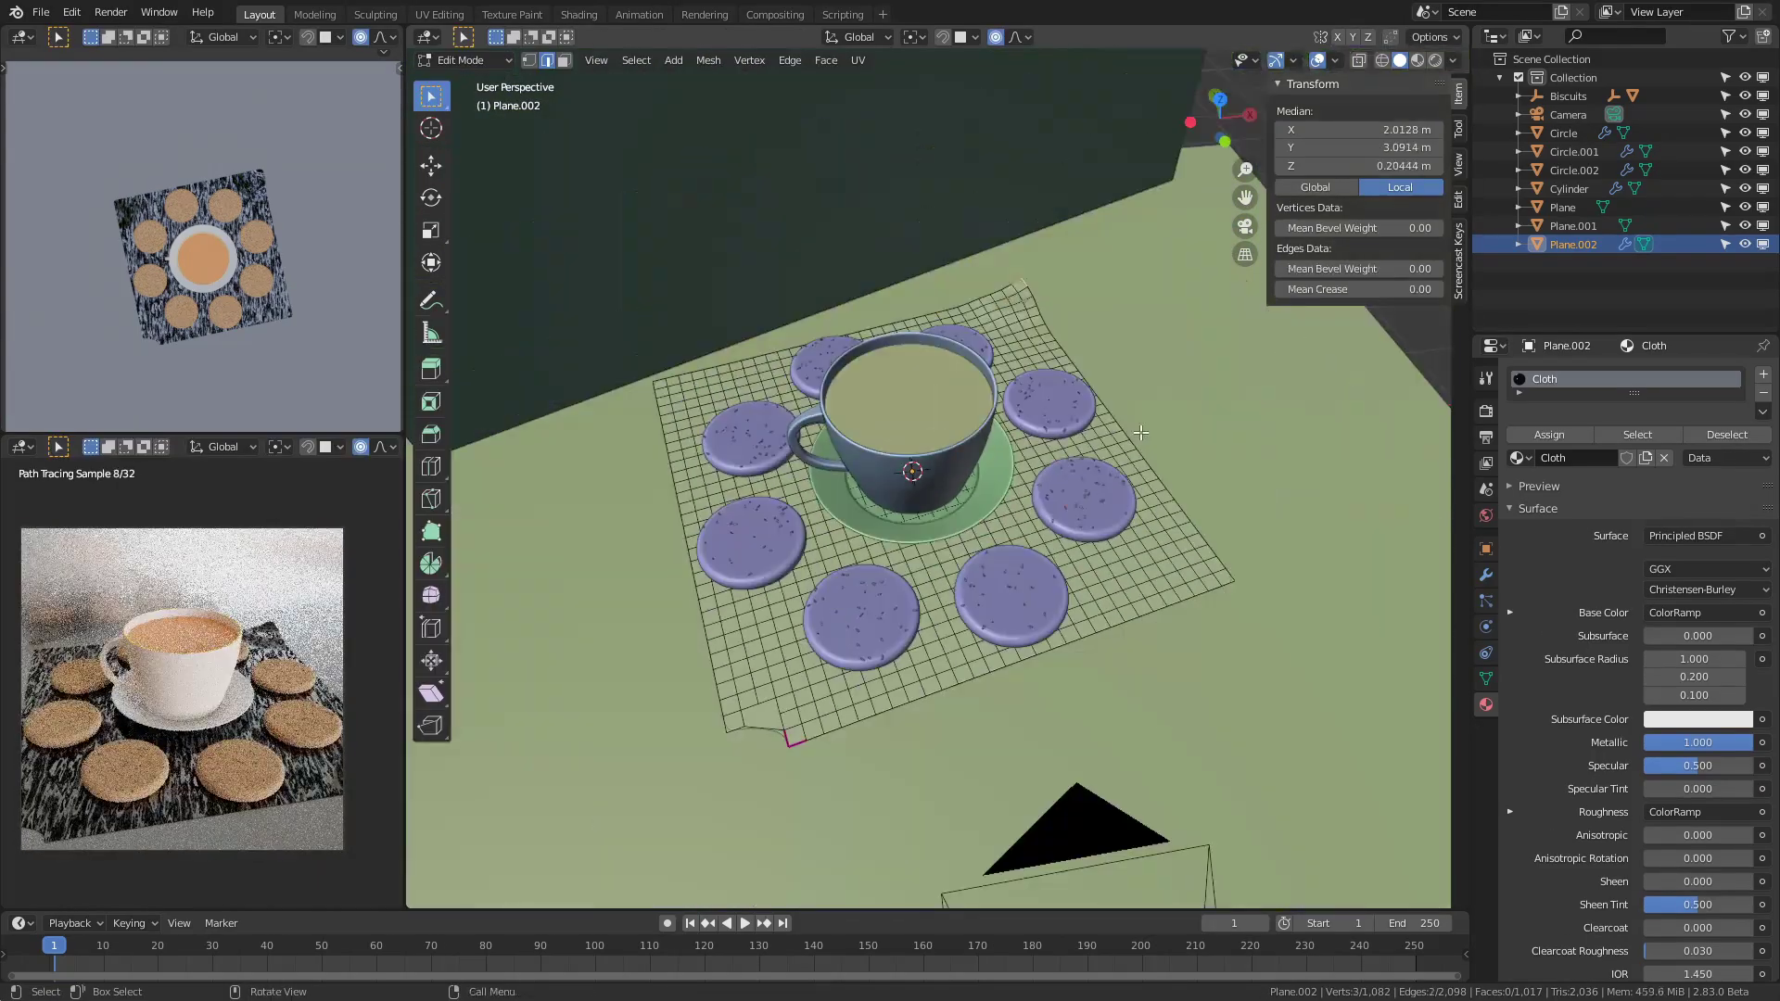
Crease the cloth's outer boundary edge loop to 1.00 and return to Object Mode.
key("alt+a")
left_click(1133, 433, "alt")
key("shift+e")
left_click(1255, 577)
key("Tab")
key("Tab")
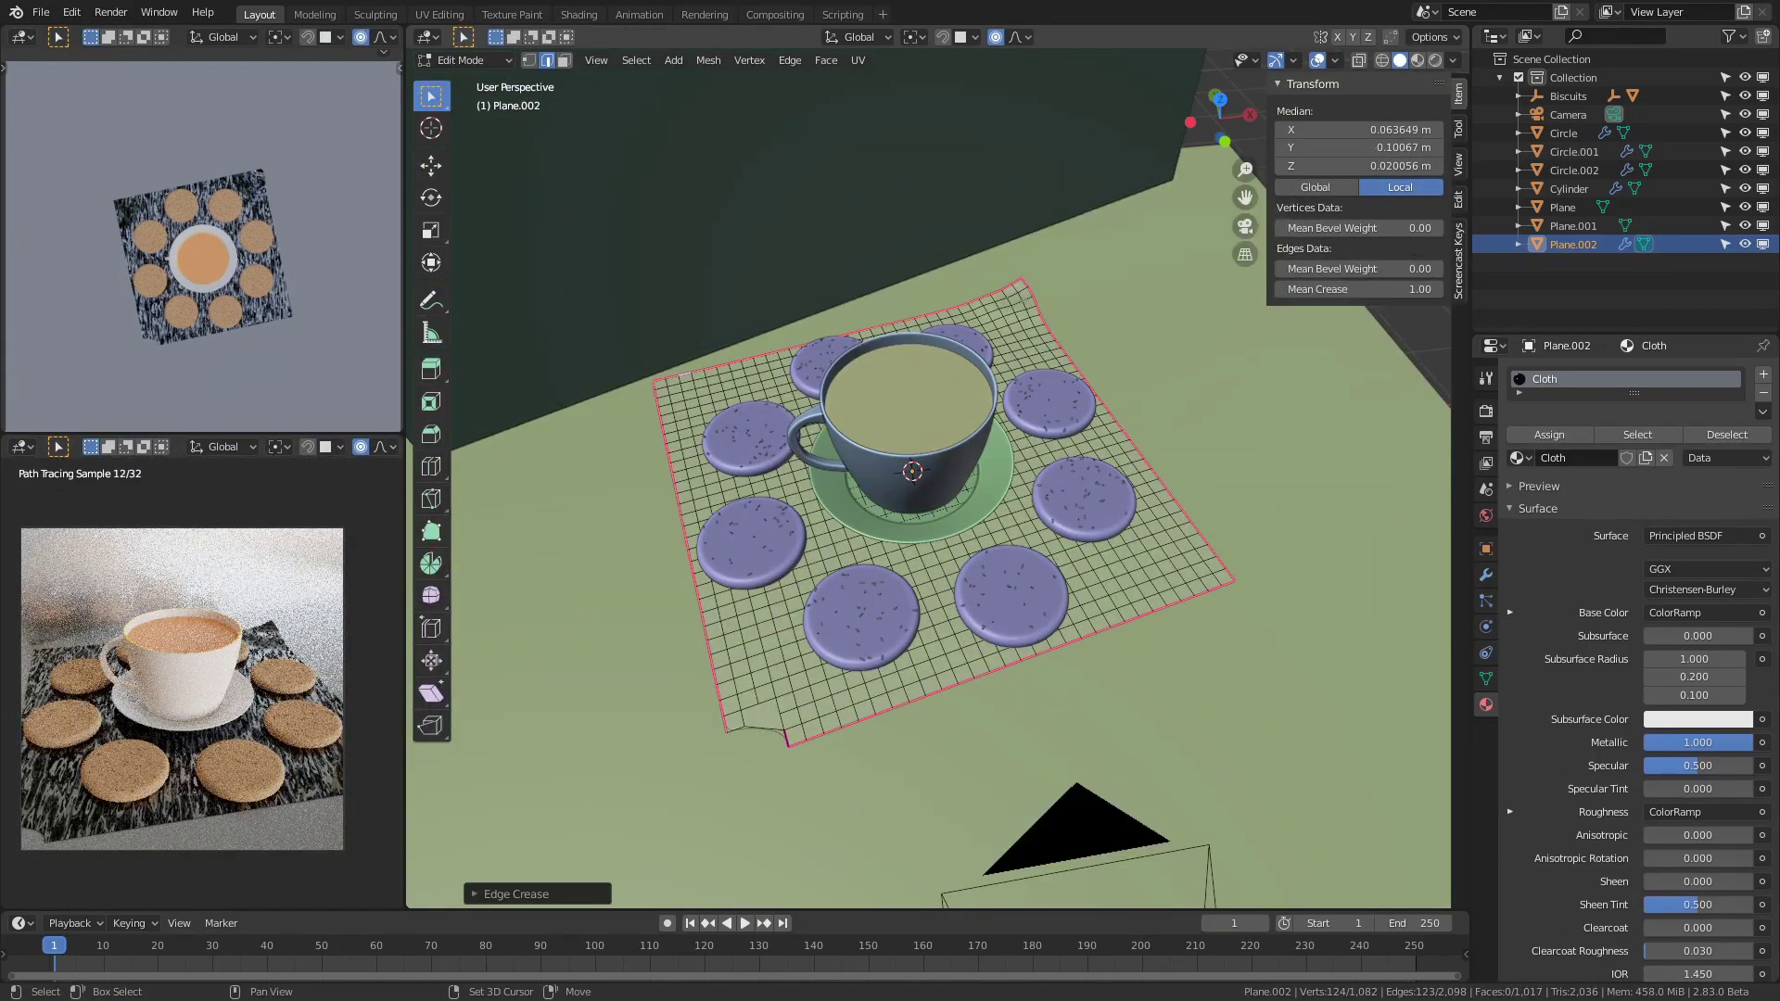
key("Tab")
scroll(705, 733, "down", 2)
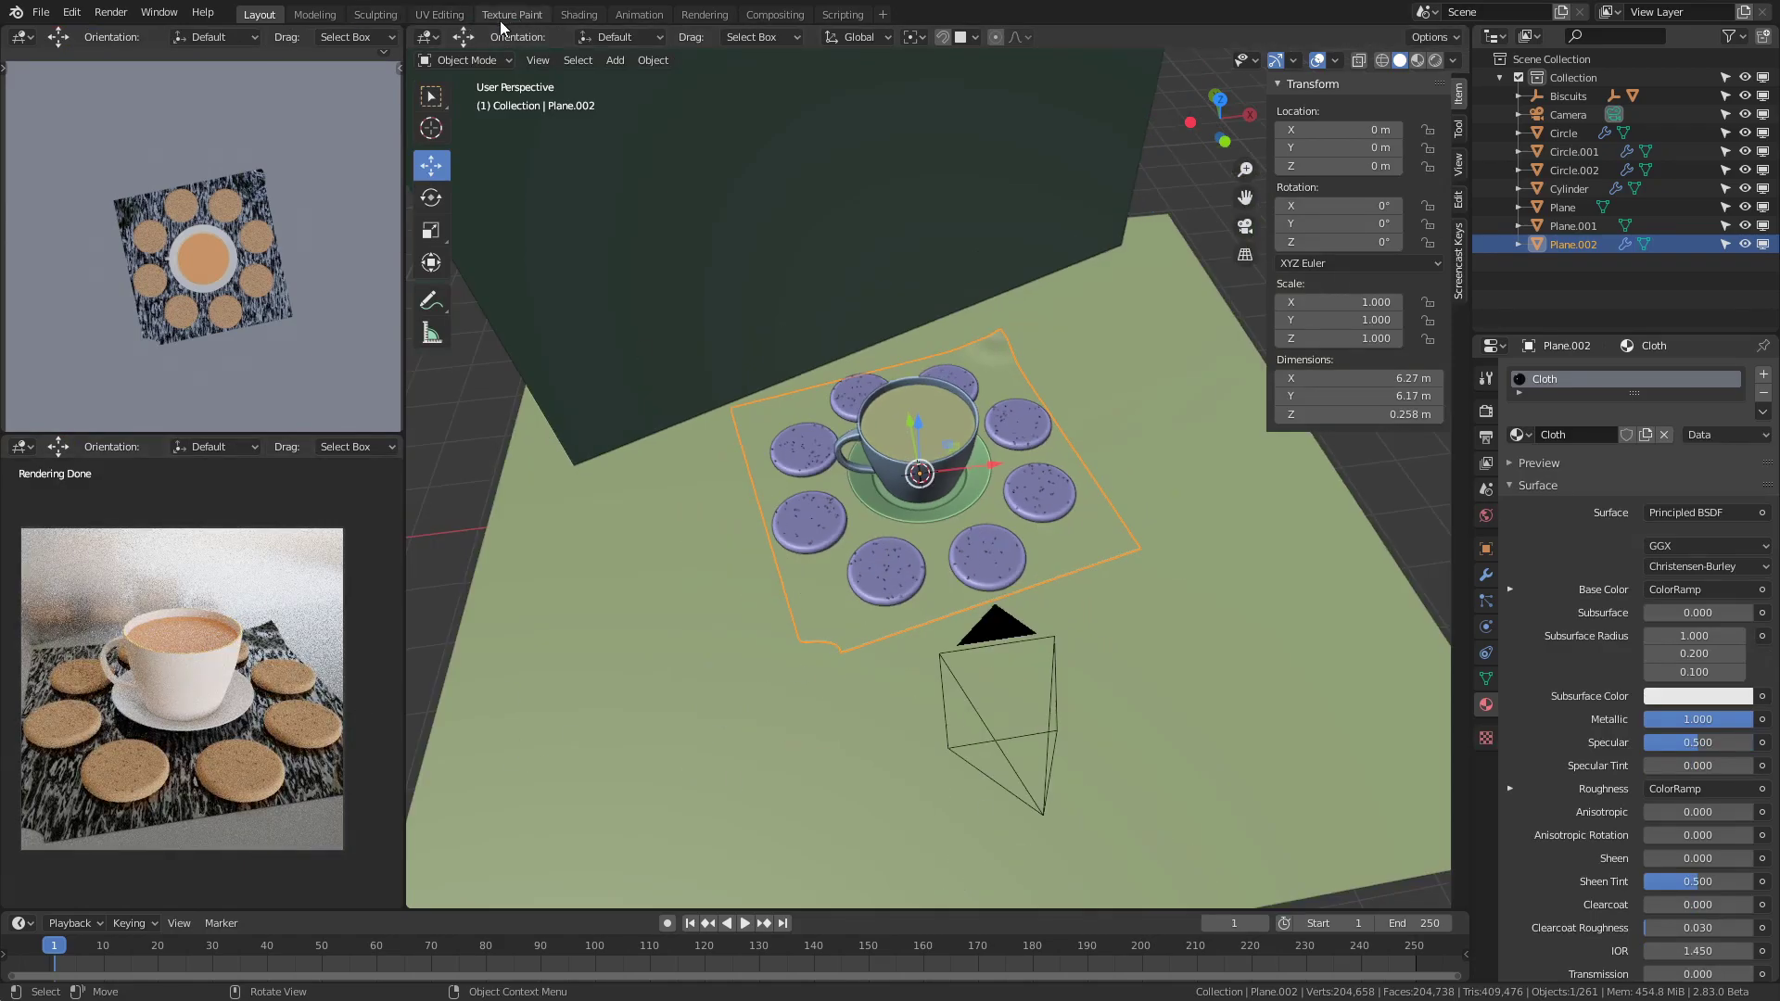
Reposition a stop on the cloth material's ColorRamp and adjust the ramp's colours in the Shading workspace.
left_click(579, 14)
scroll(726, 211, "up", 3)
left_click(709, 155)
left_click_drag(899, 223, 684, 223)
scroll(232, 733, "up", 5)
left_click(674, 222)
left_click(706, 323)
left_click_drag(1039, 483, 1034, 476)
mouse_move(854, 538)
left_mouse_down()
mouse_move(816, 646)
mouse_move(849, 507)
left_mouse_up()
scroll(316, 732, "down", 5)
left_click(834, 324)
mouse_move(1042, 492)
left_mouse_down()
mouse_move(1042, 687)
mouse_move(1042, 474)
left_mouse_up()
left_click(872, 731)
left_click_drag(788, 835, 620, 880)
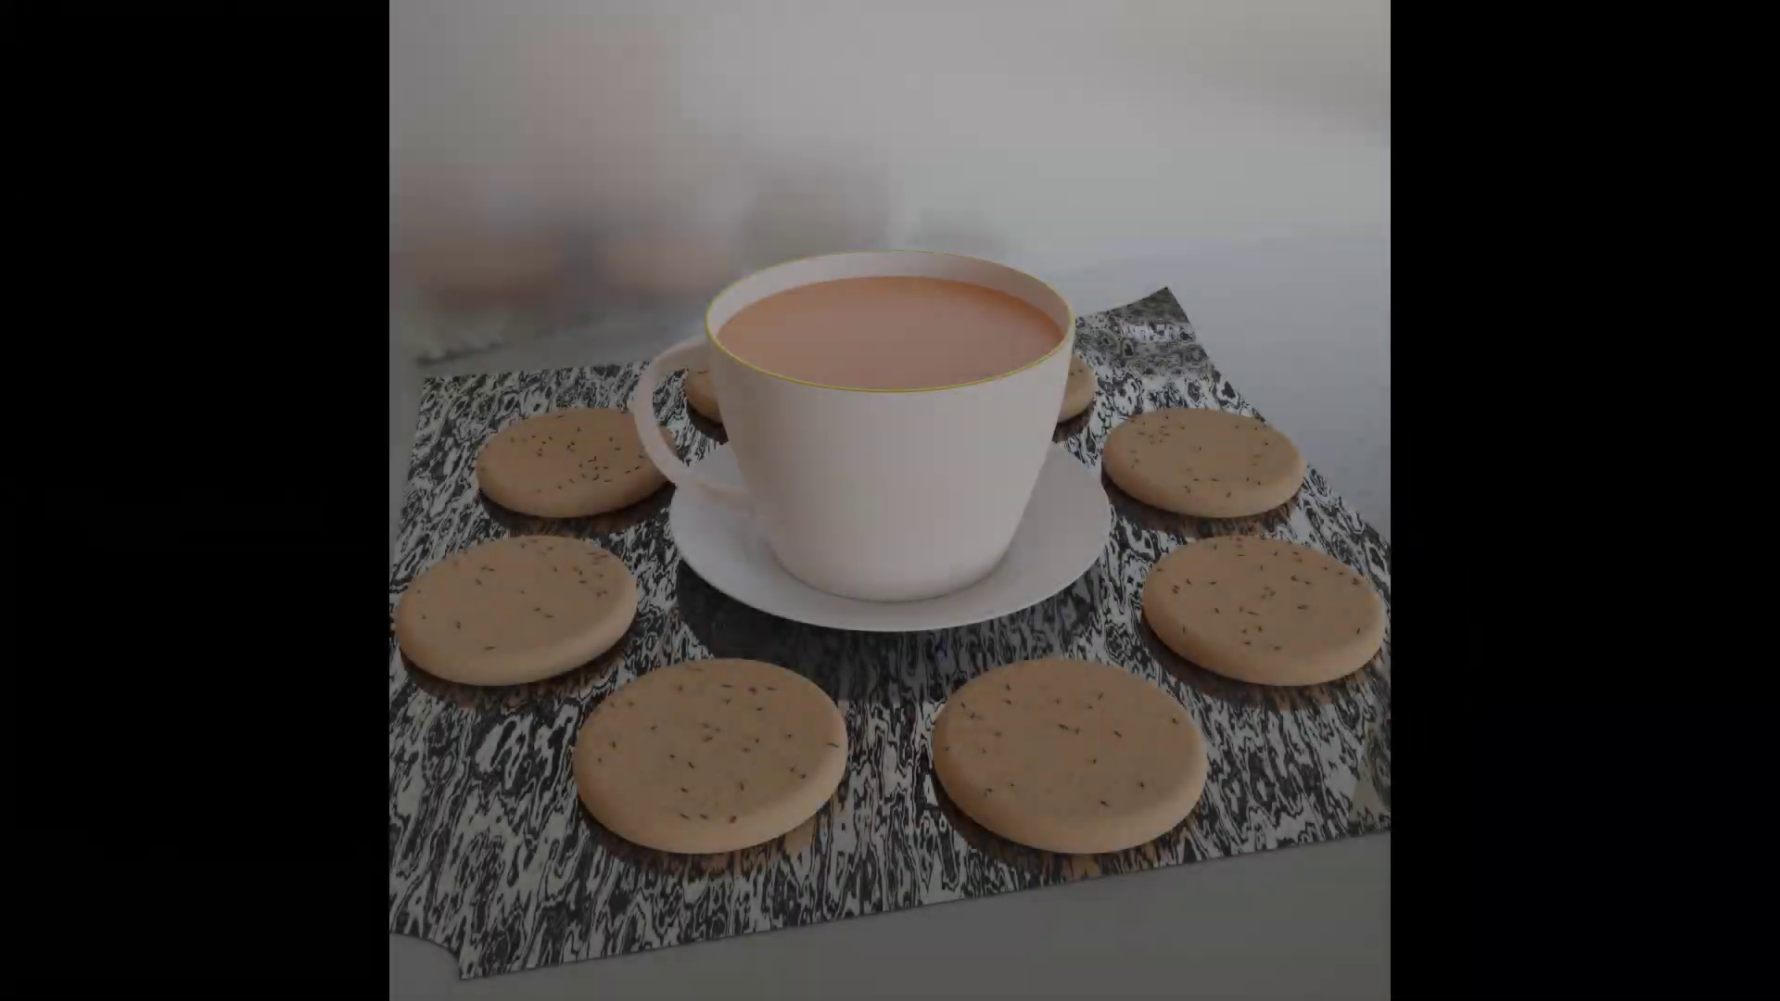